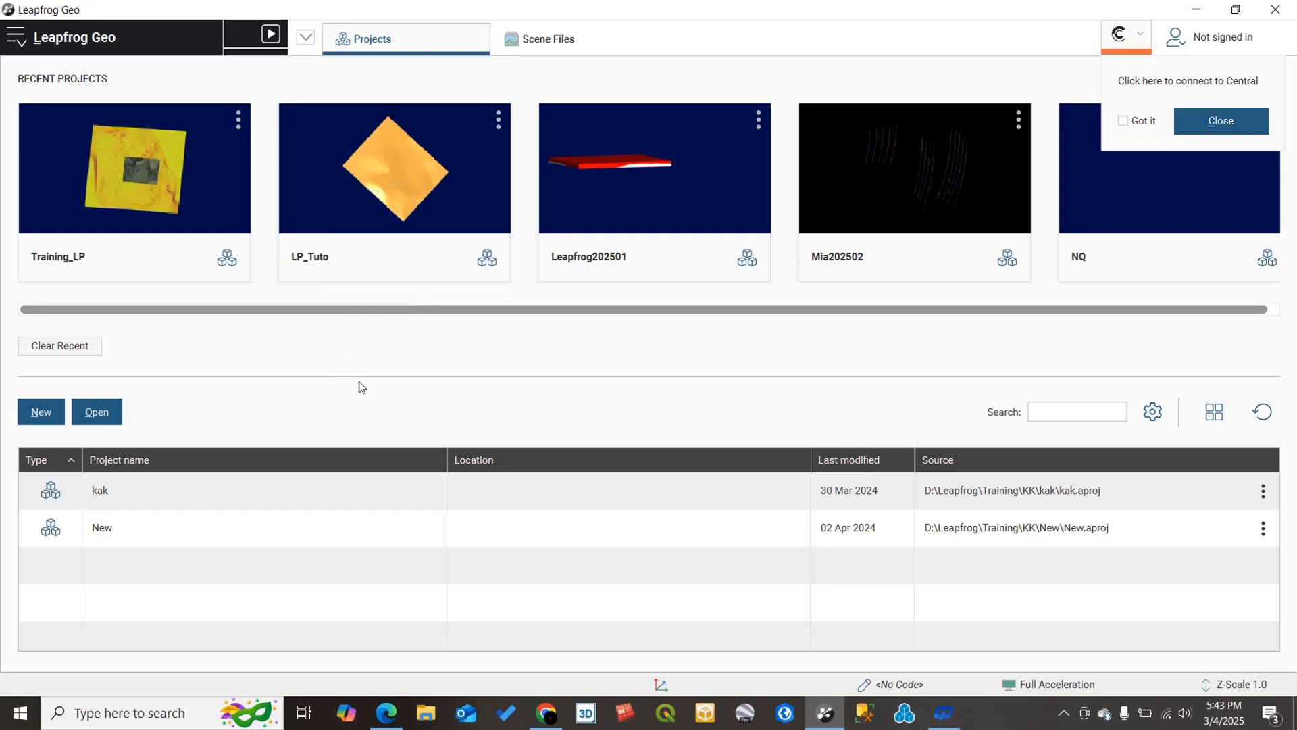
Open the Training_LP project, dismiss the Central connection notice and clear the topography and aerial photo from the scene.
left_click(184, 154)
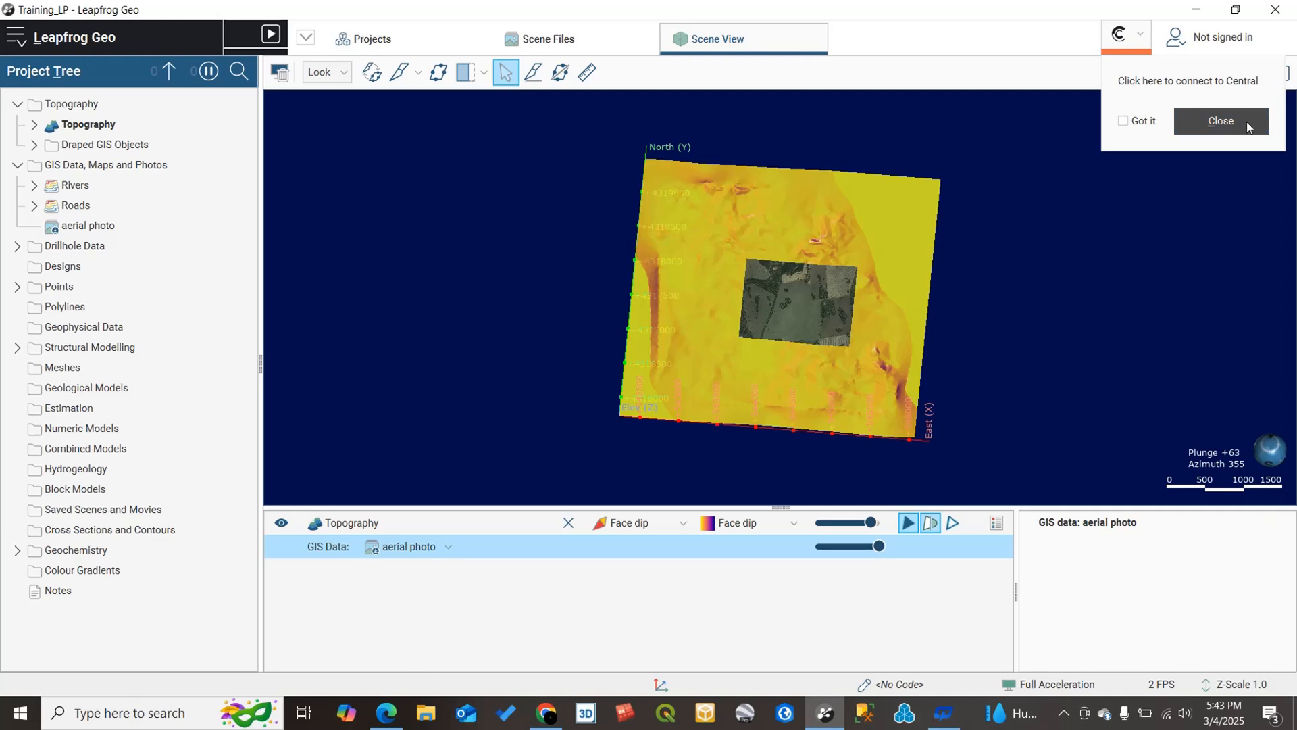
left_click(1220, 121)
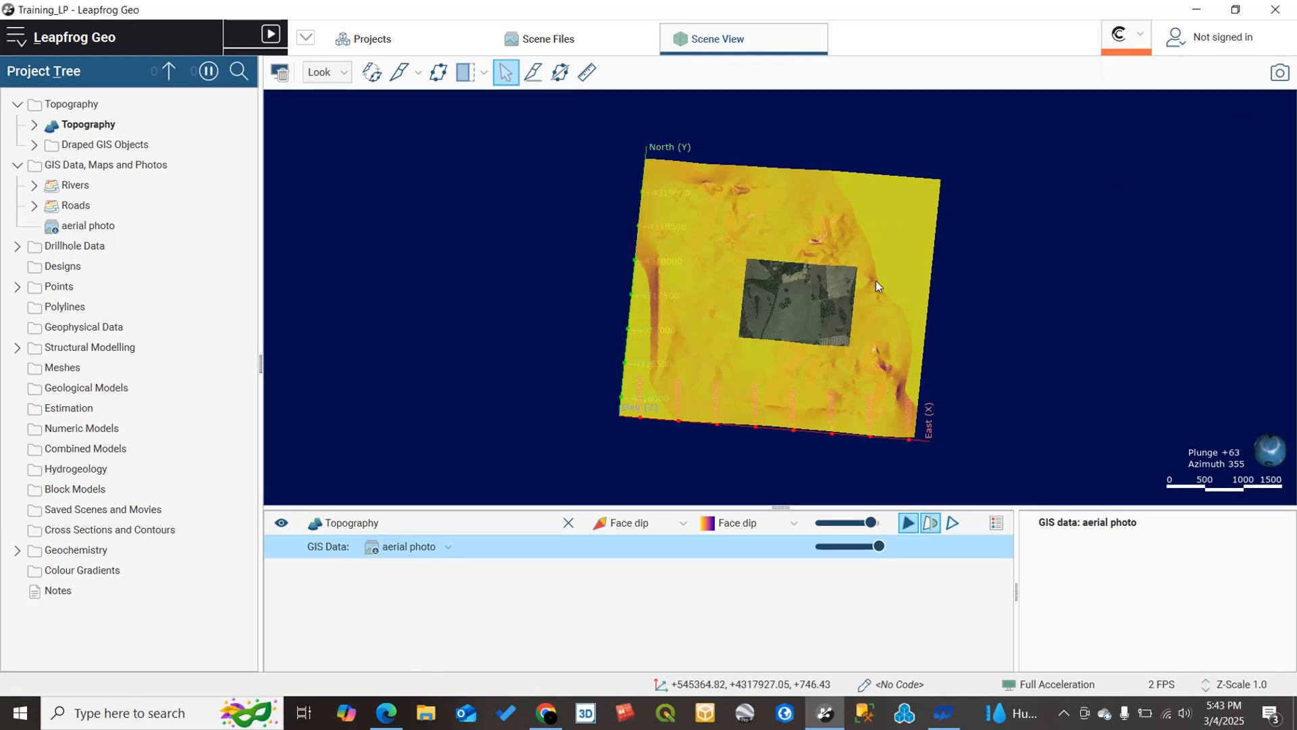
left_click_drag(875, 281, 838, 173)
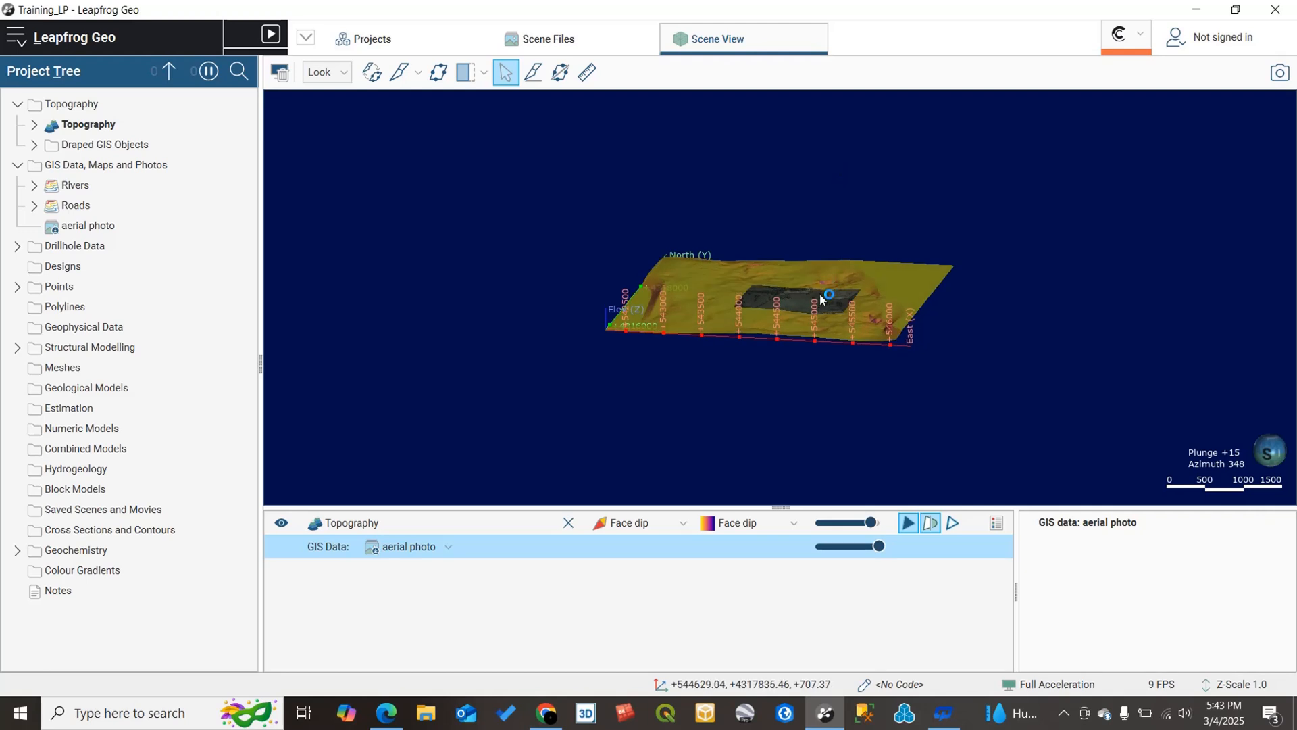
mouse_move(840, 369)
left_mouse_down()
mouse_move(791, 420)
mouse_move(847, 447)
mouse_move(833, 287)
mouse_move(823, 378)
left_mouse_up()
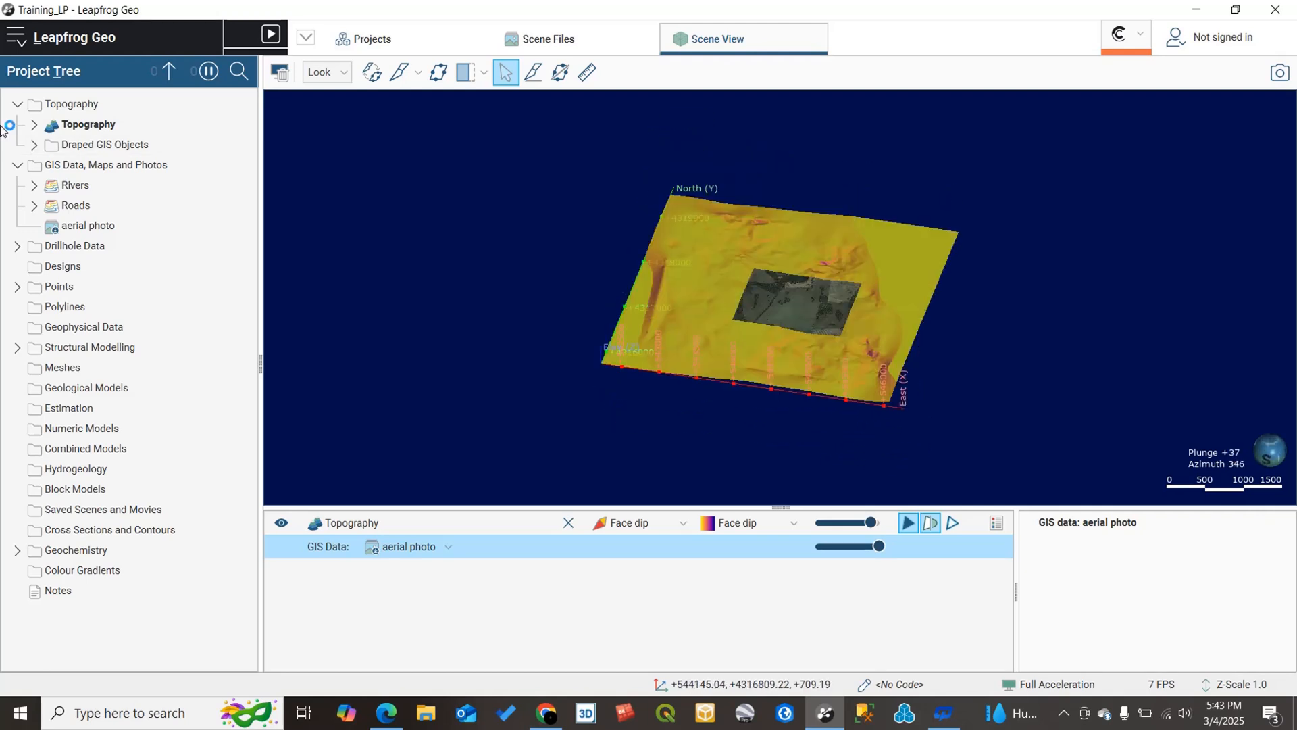
left_click(278, 73)
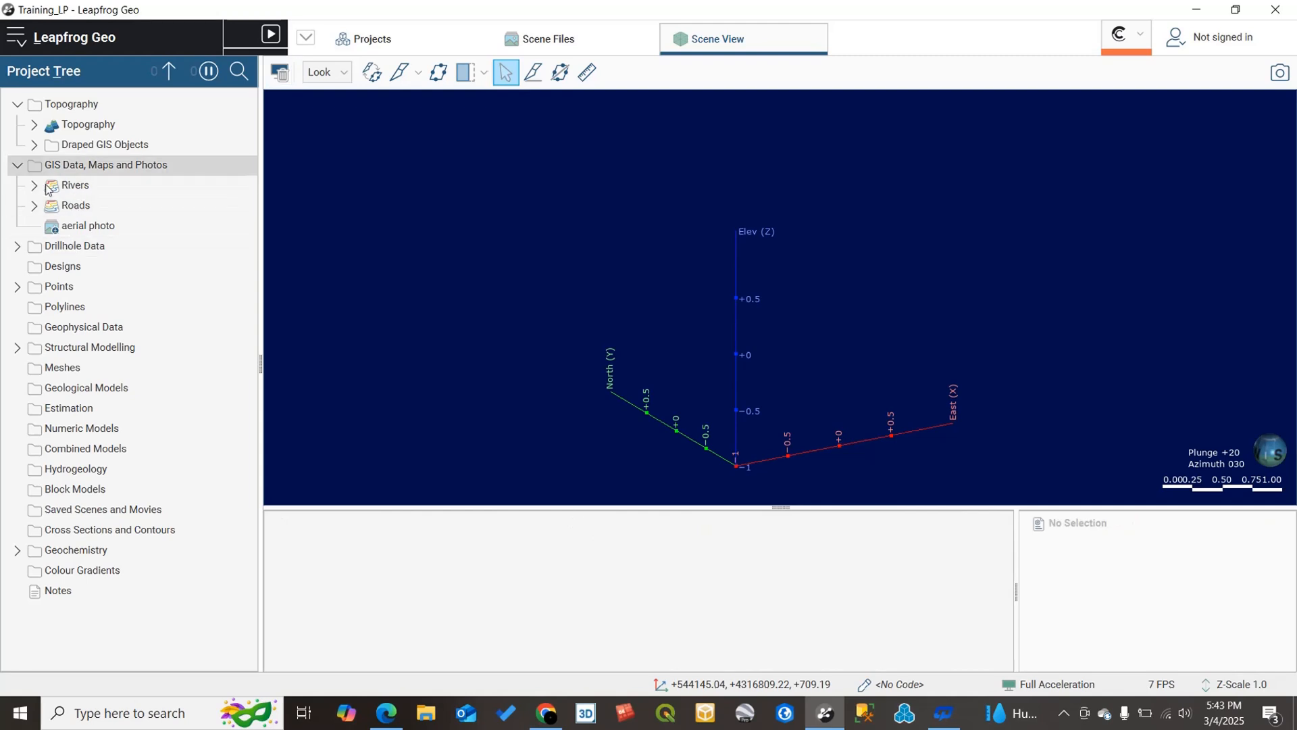
Collapse the GIS data and expand the DH01 drillhole data down to the Simple_Lith and Strat columns of geology01.
left_click(17, 166)
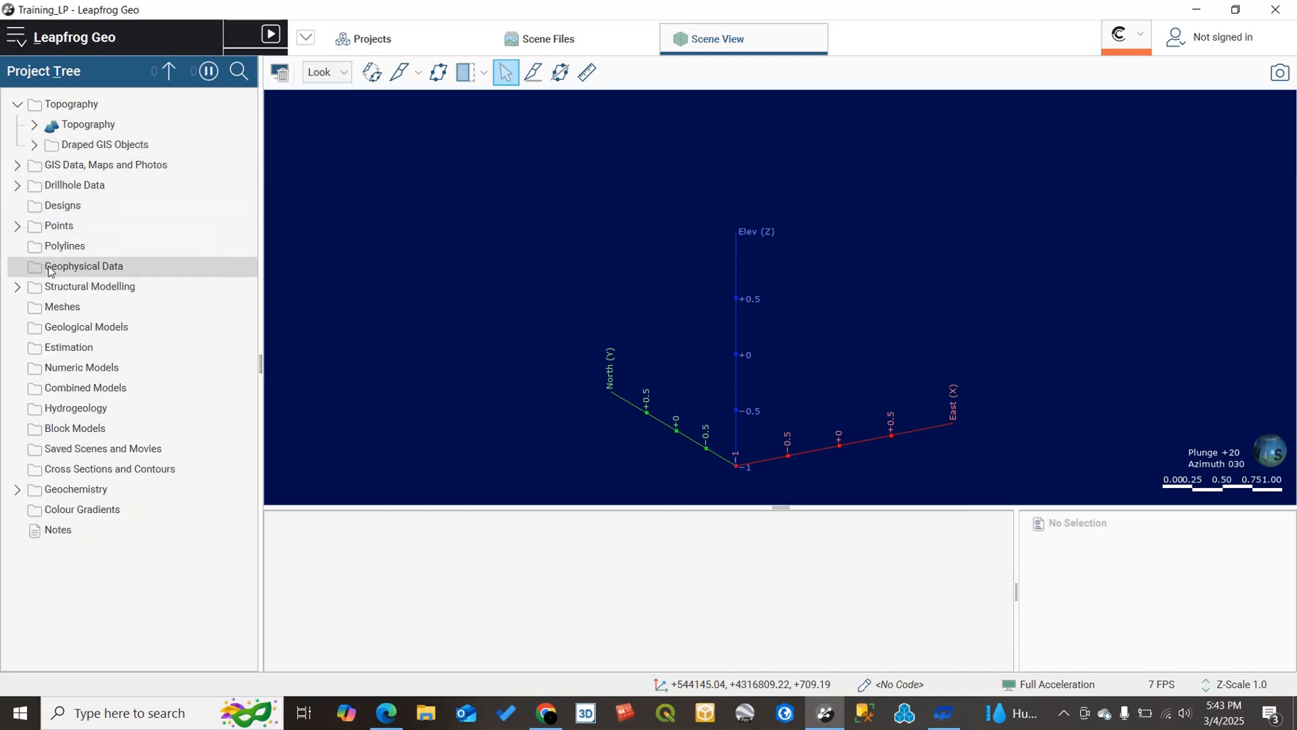
left_click(16, 185)
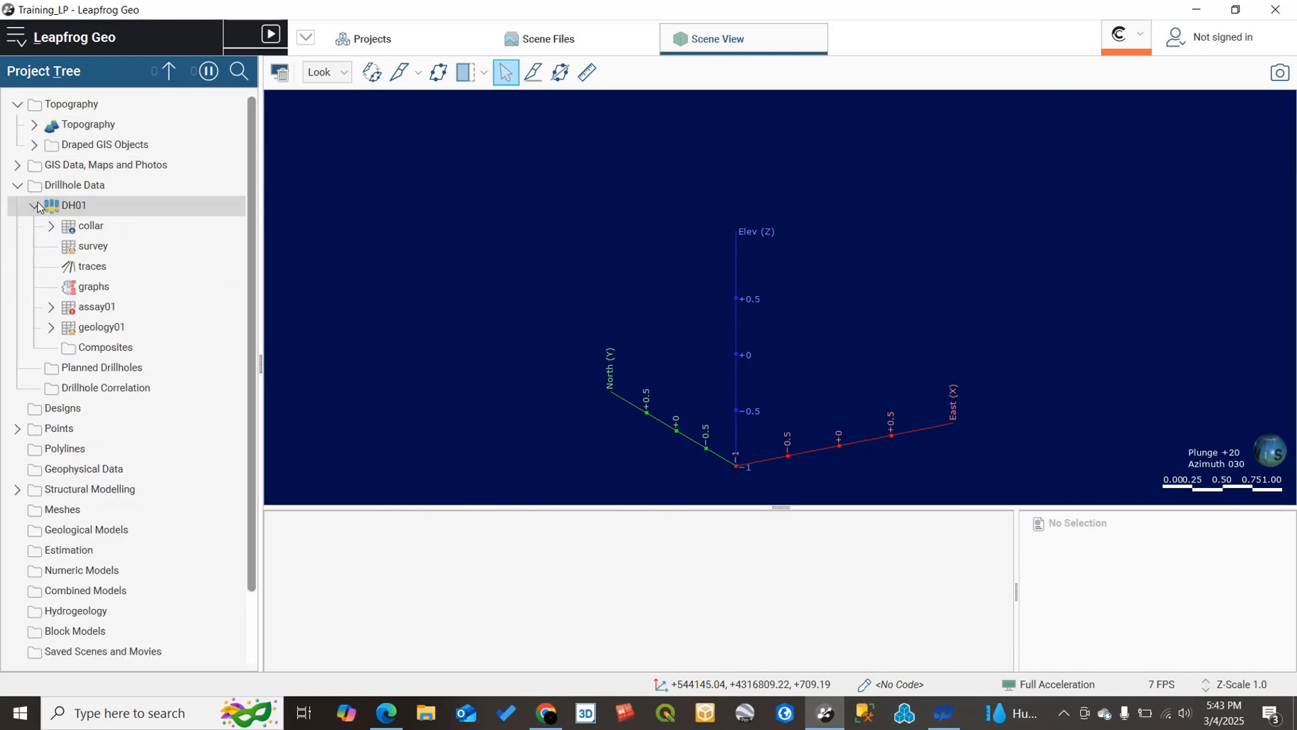
left_click(52, 329)
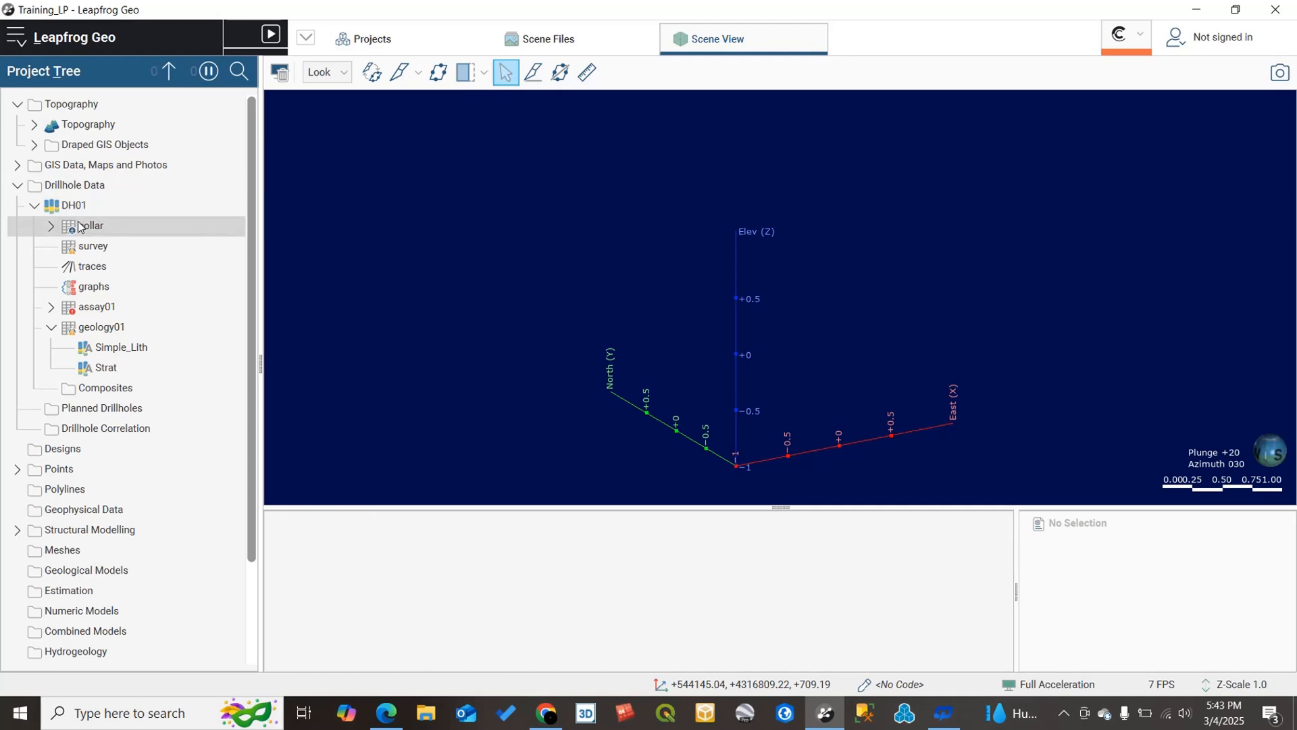
left_click(84, 246)
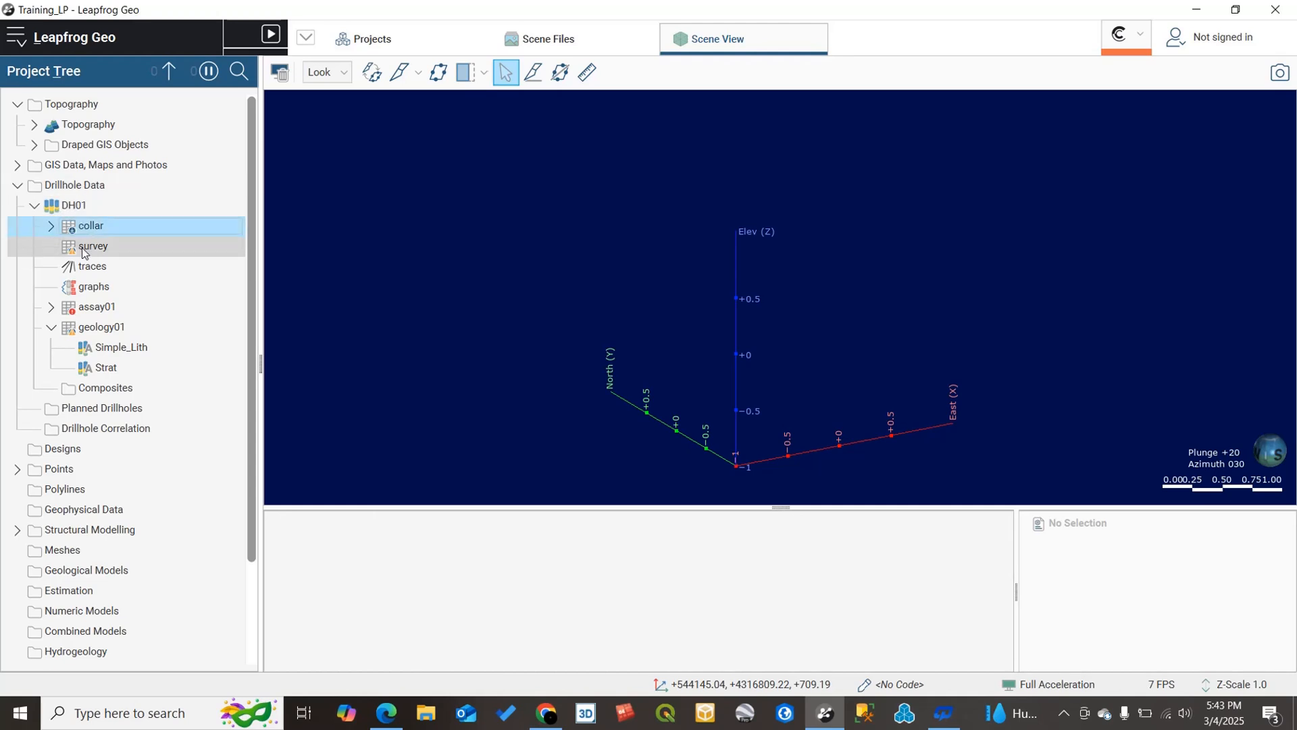
left_click(103, 310)
left_click(101, 308)
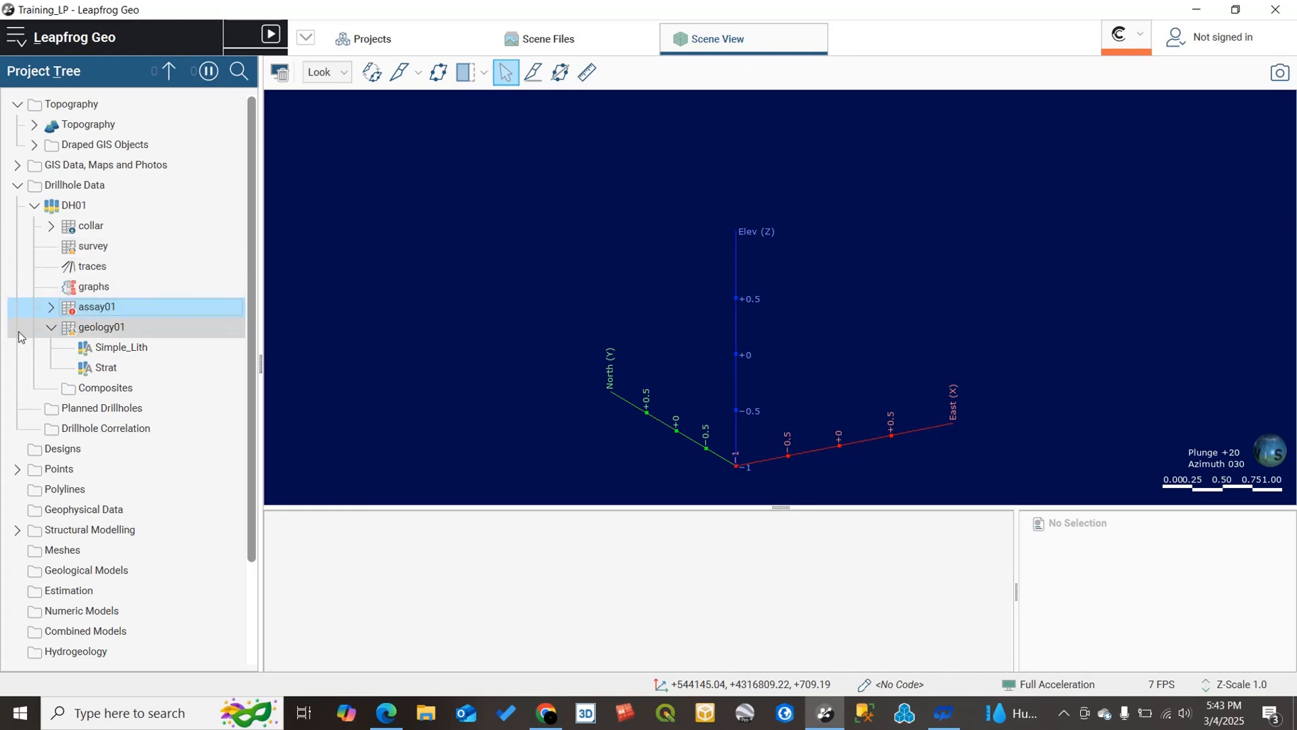
left_click(109, 347)
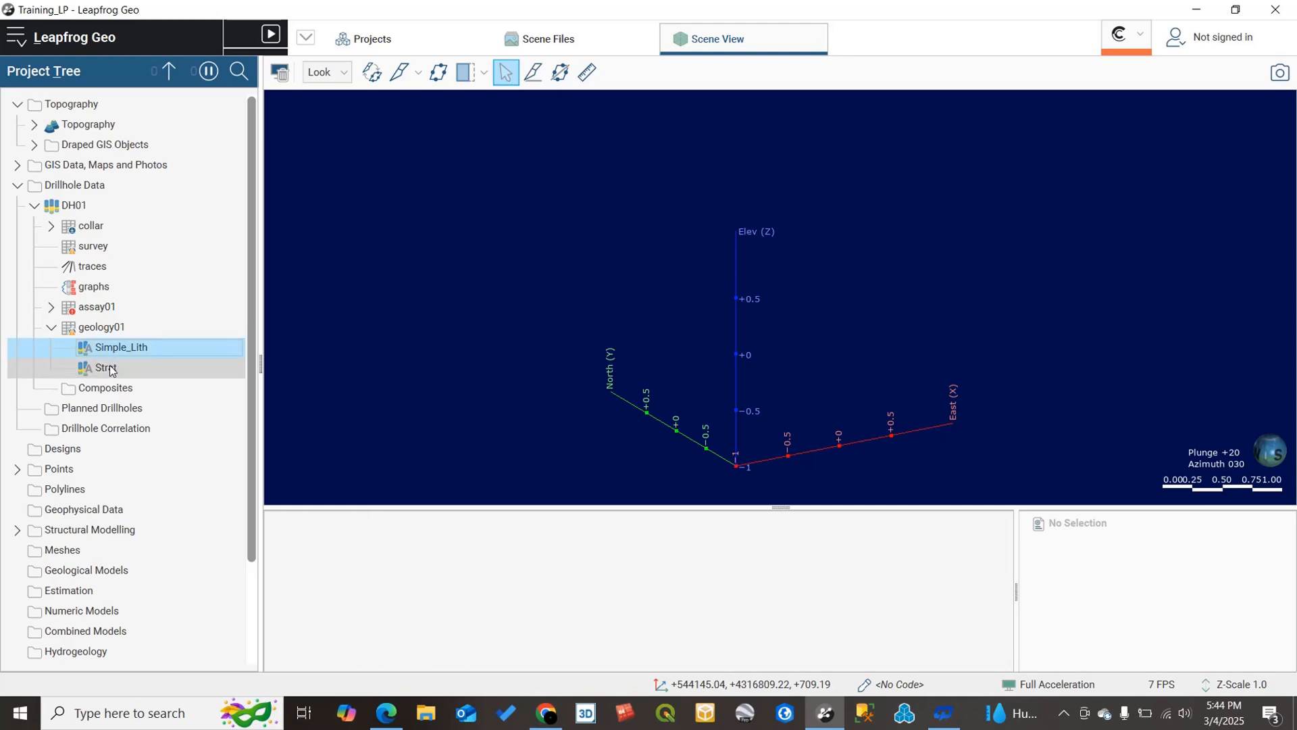
left_click(108, 369)
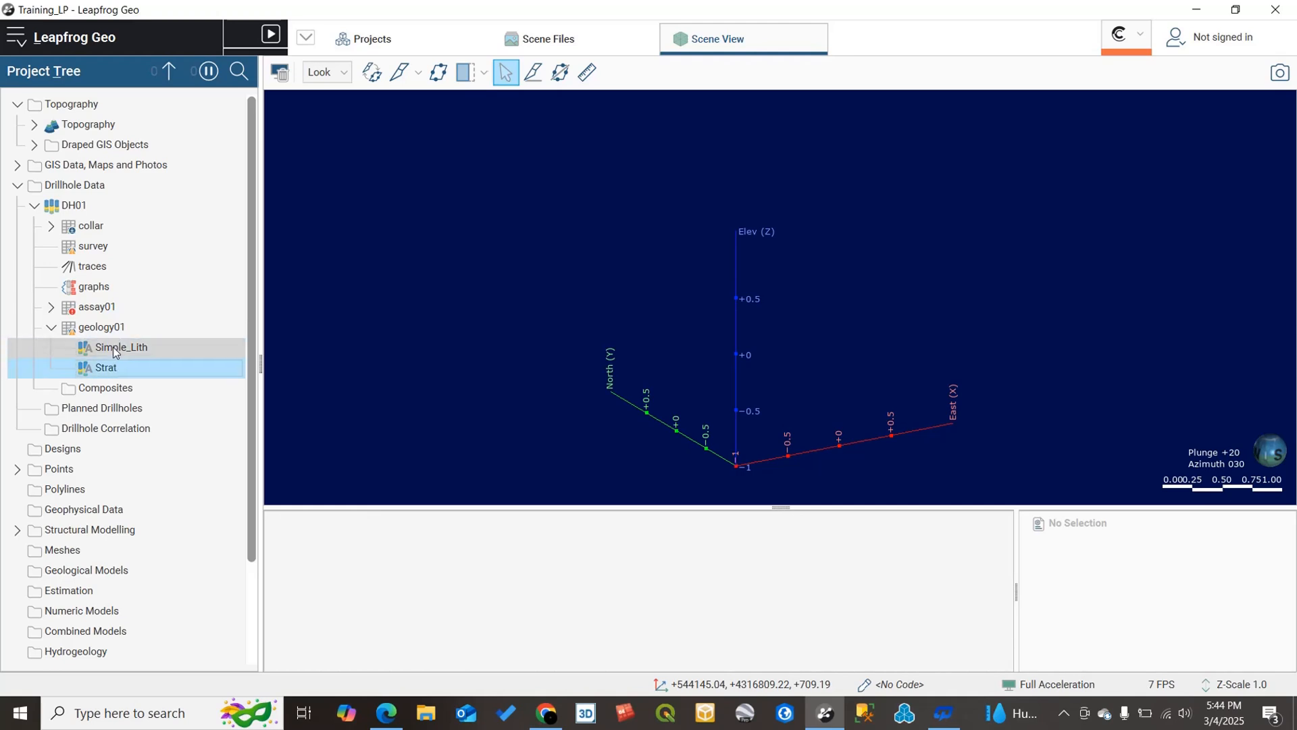
Display the DH01 drillholes by Simple_Lith, inspect the lithology in 3D and clear the scene.
left_click_drag(114, 350, 541, 352)
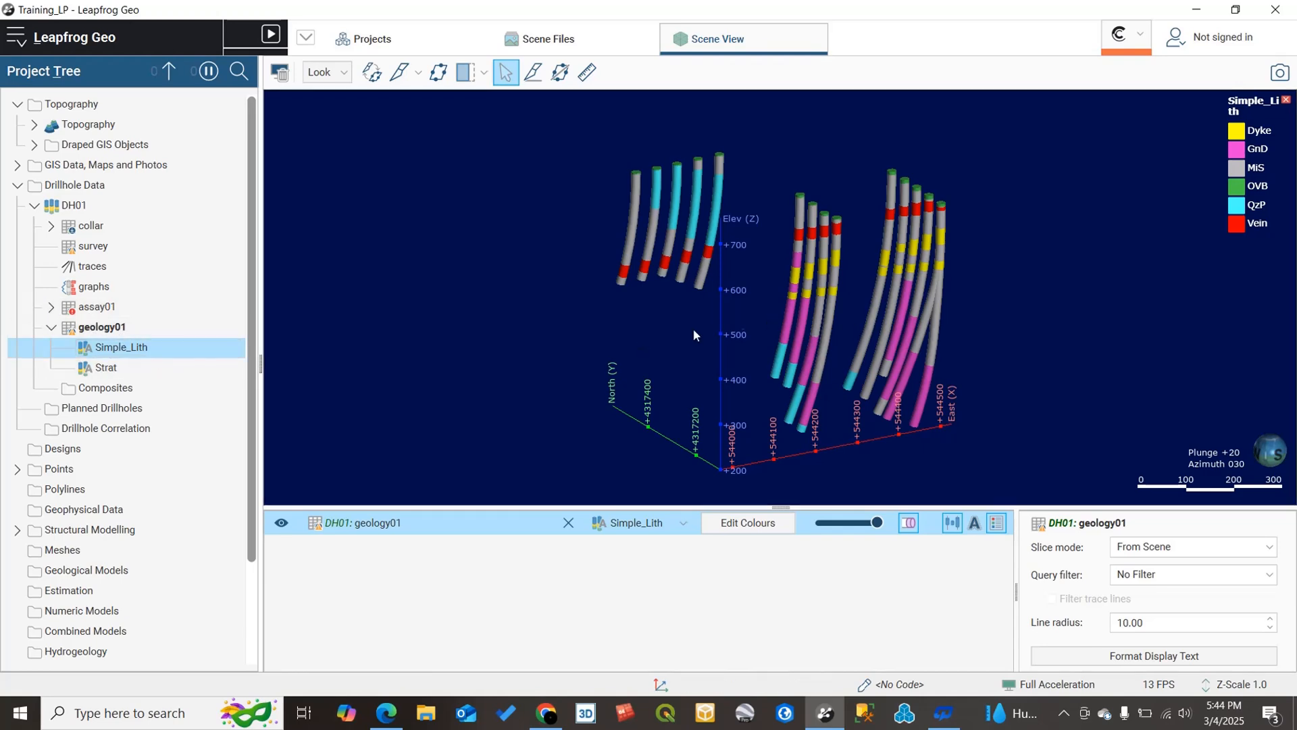
left_click_drag(692, 327, 797, 310)
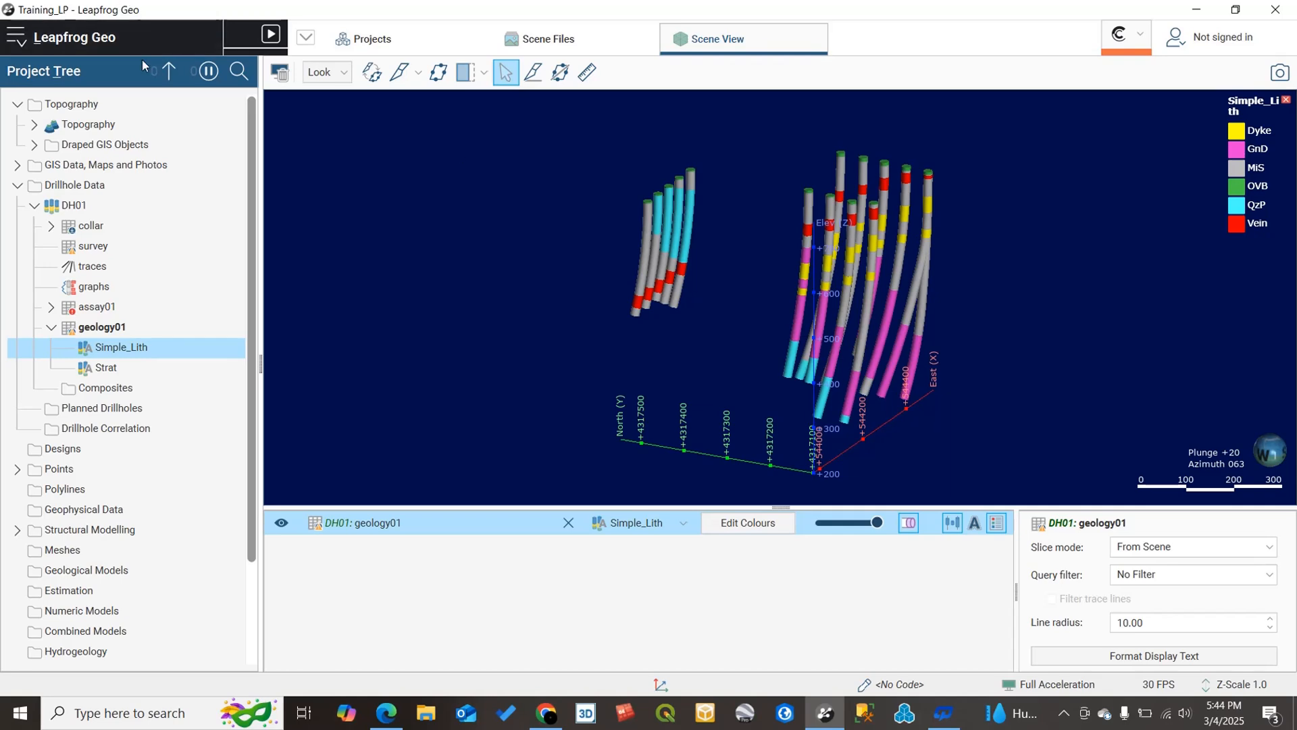
left_click(280, 69)
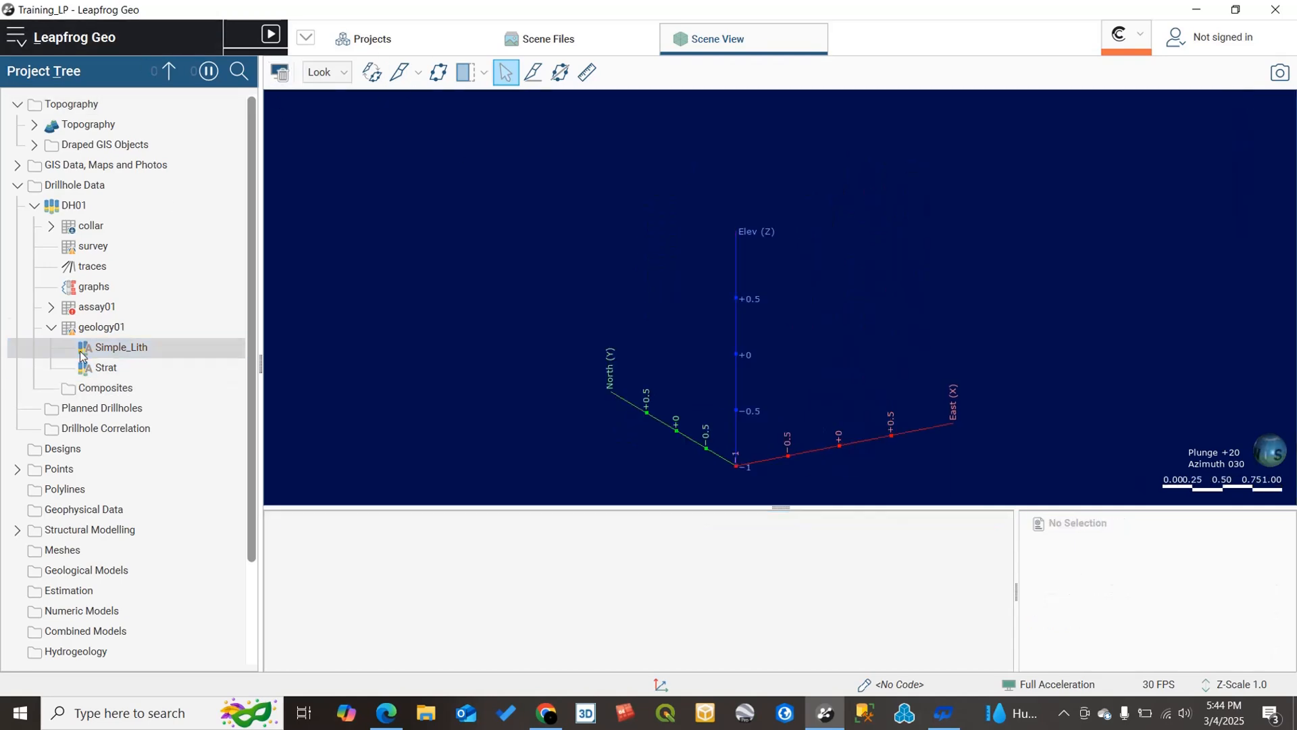
Look through the columns of the assay01 and geology01 tables, and collapse both tables.
left_click(51, 327)
left_click(51, 307)
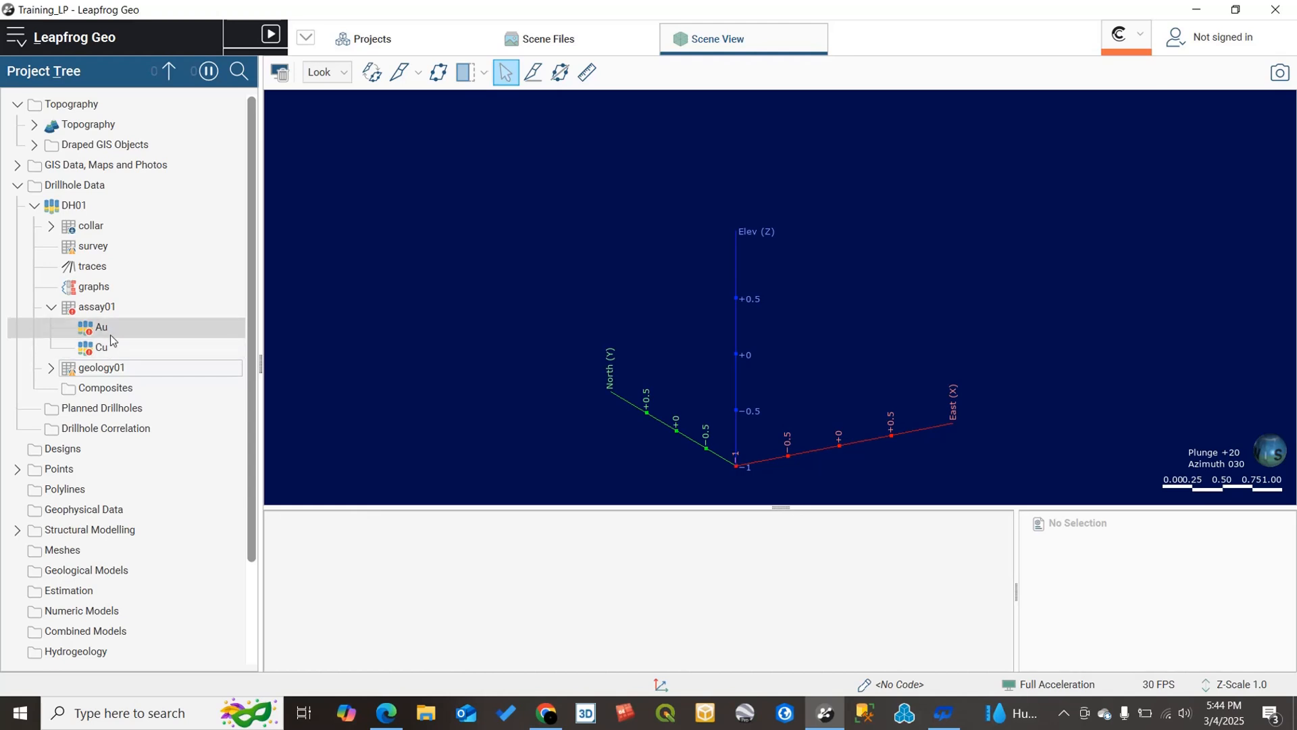
left_click(50, 368)
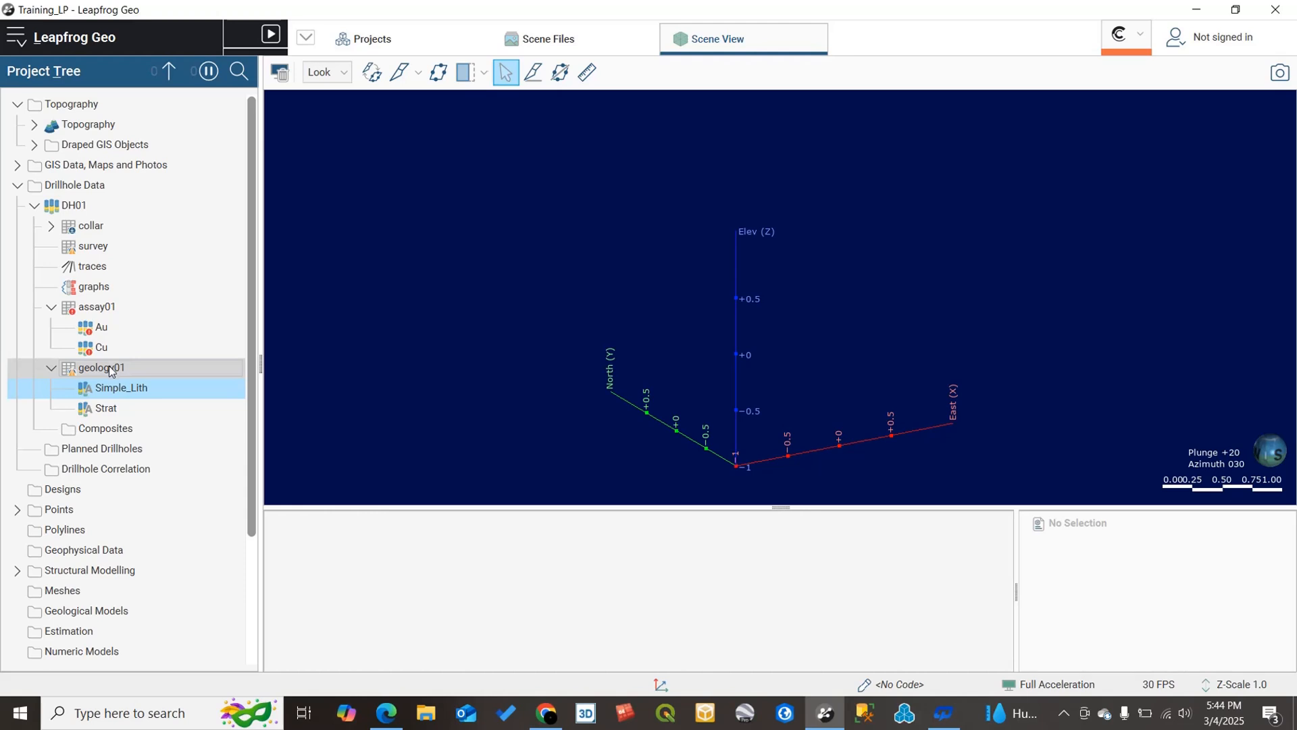
left_click(51, 310)
left_click(52, 328)
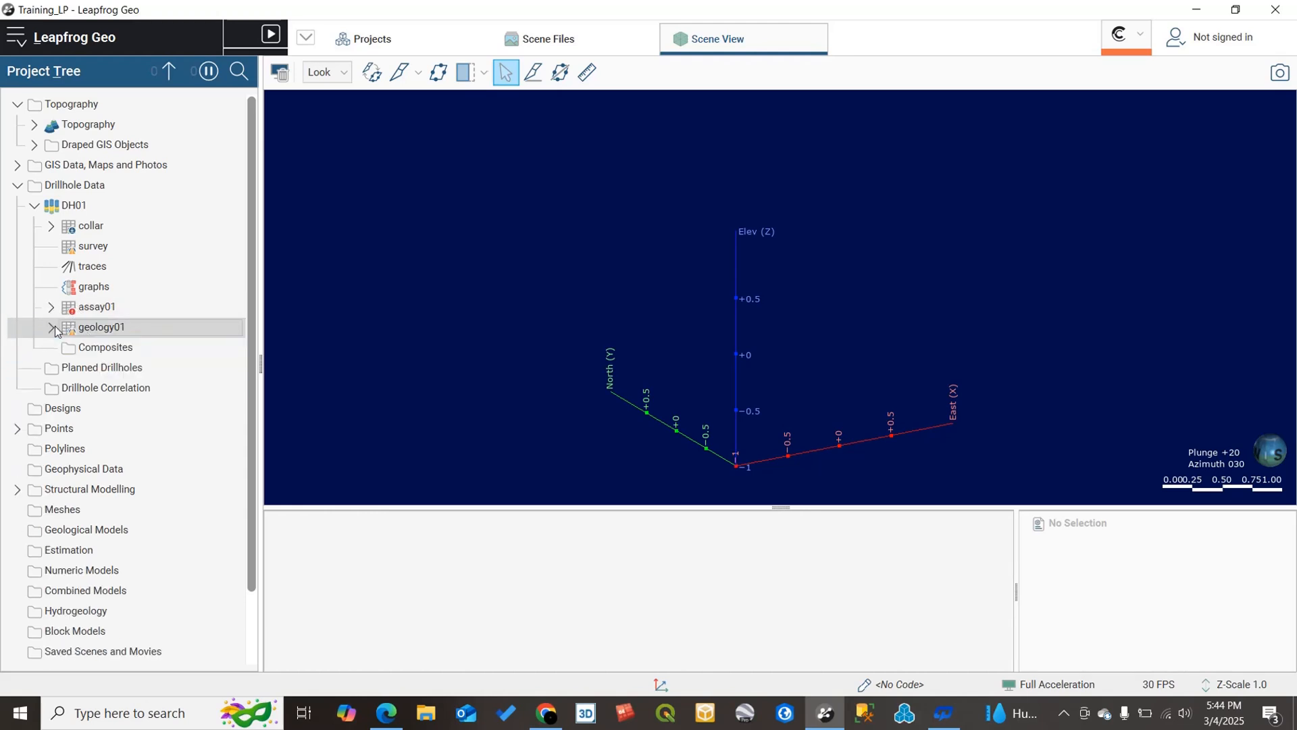
Display the DH01 collars by holeid, examine their locations from several angles and clear the scene.
left_click(48, 230)
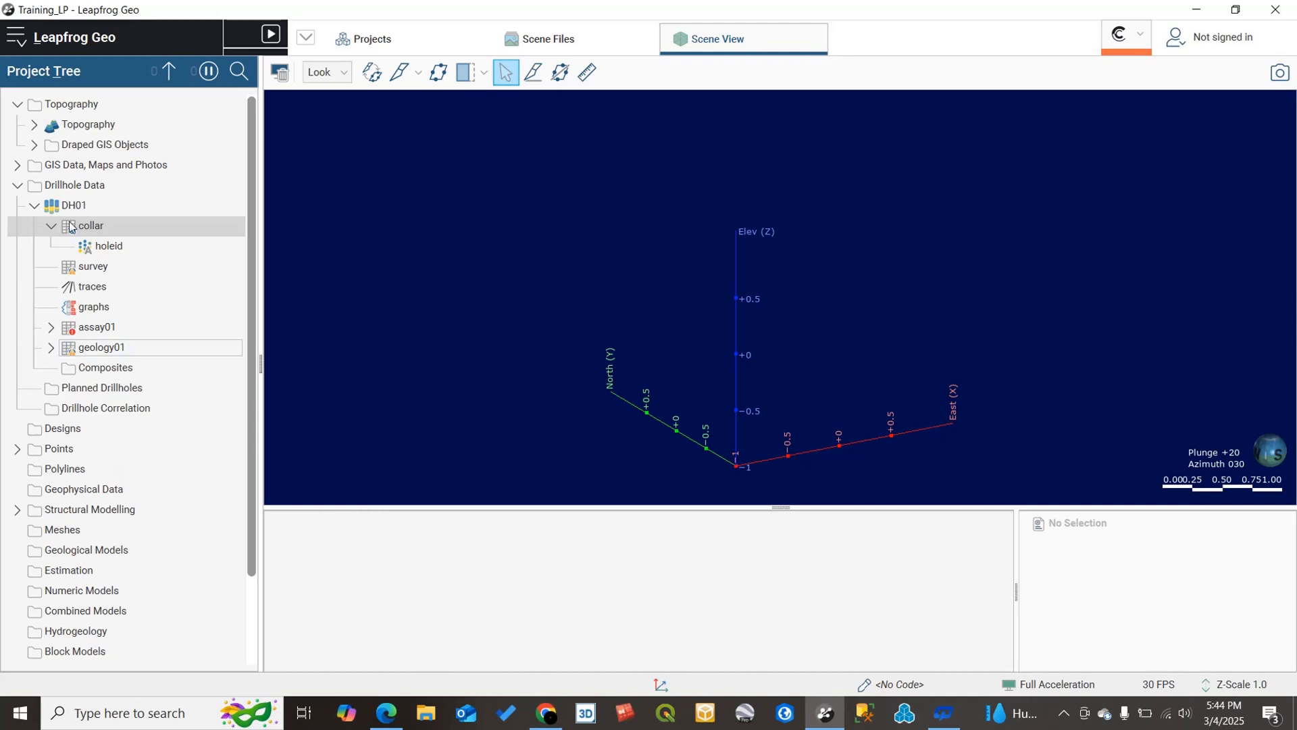
left_click(100, 247)
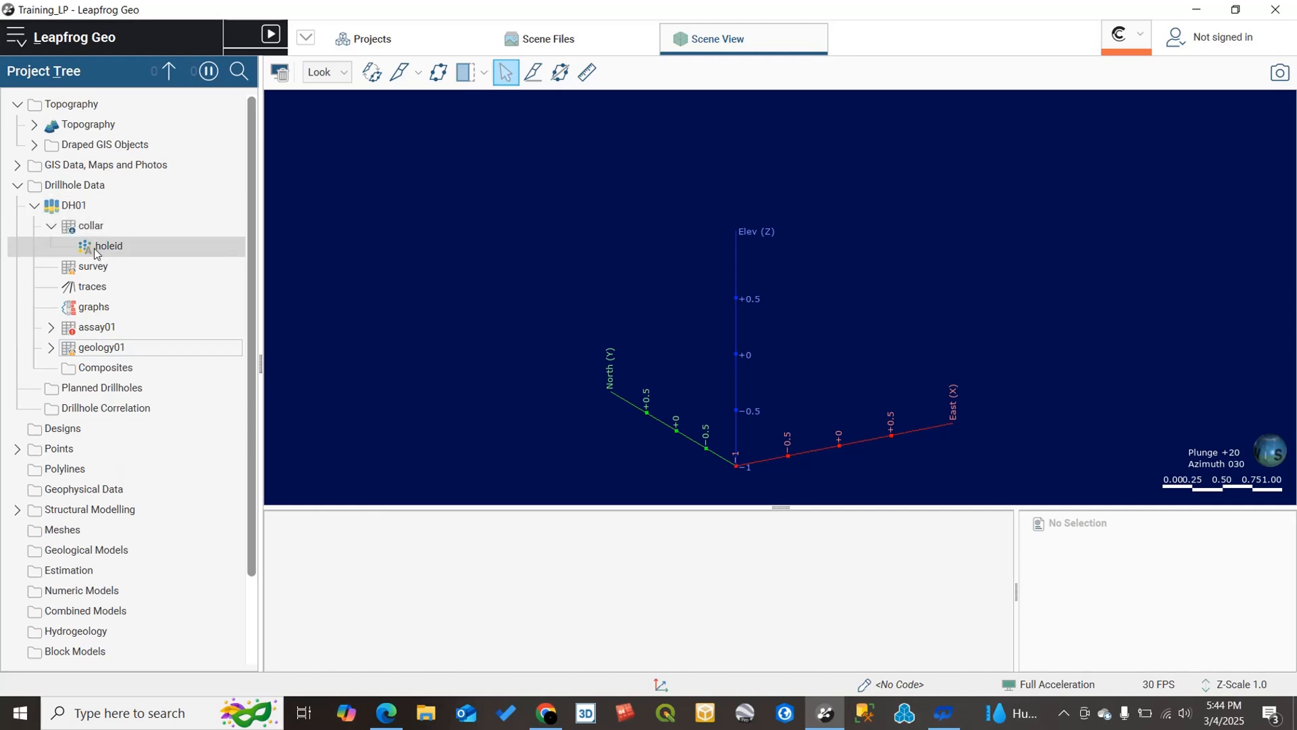
left_click_drag(837, 309, 832, 308)
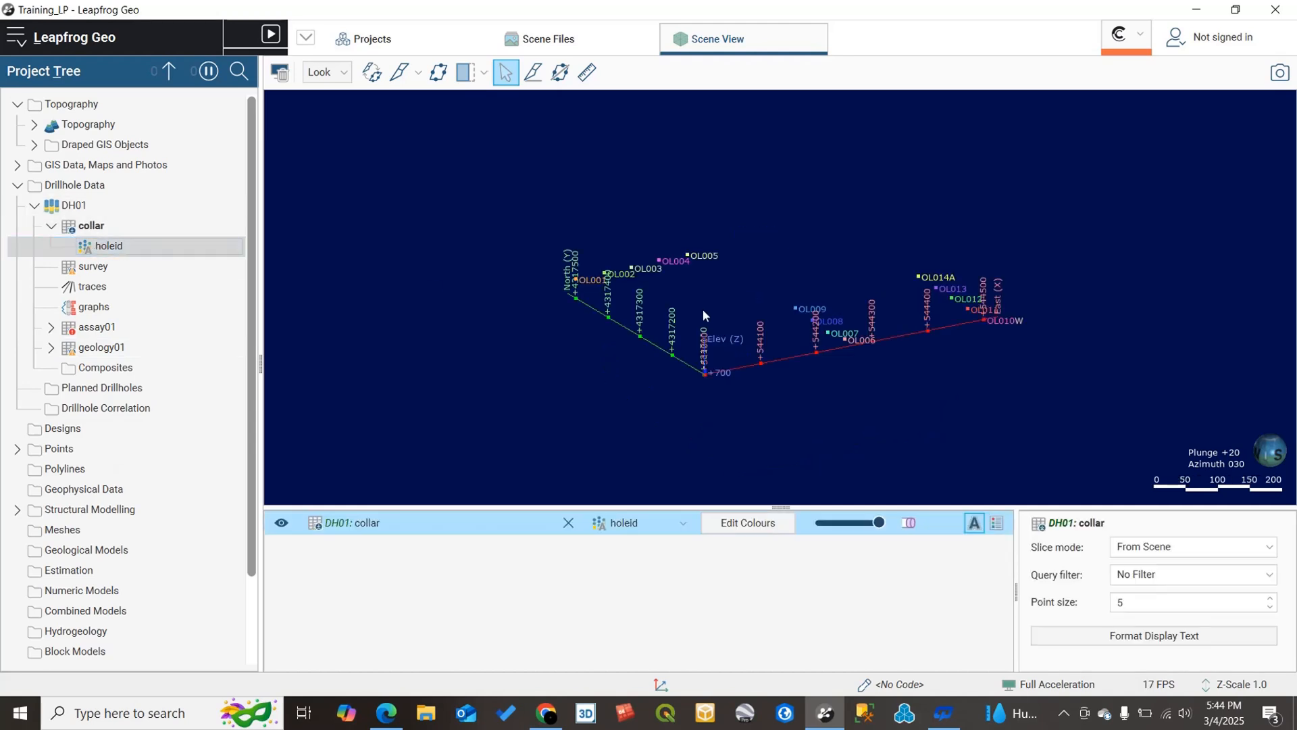
left_click_drag(704, 310, 697, 343)
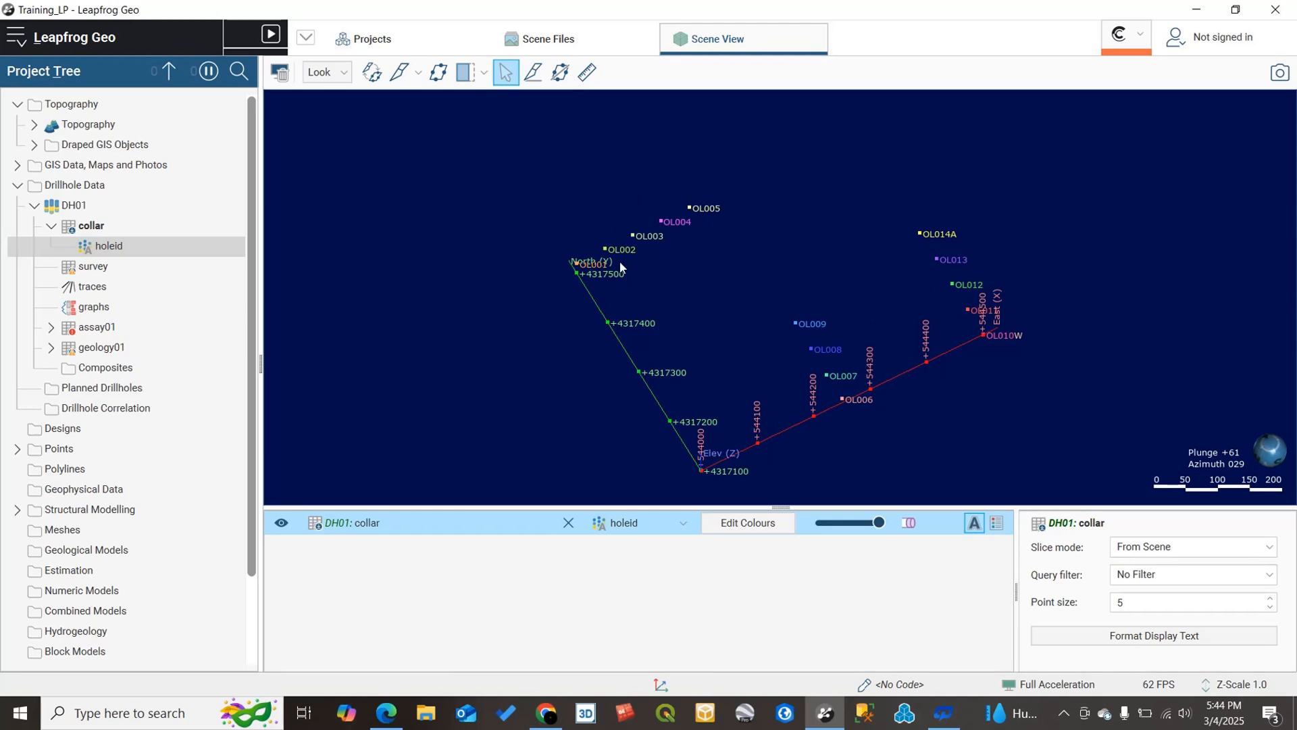
left_click_drag(703, 243, 700, 162)
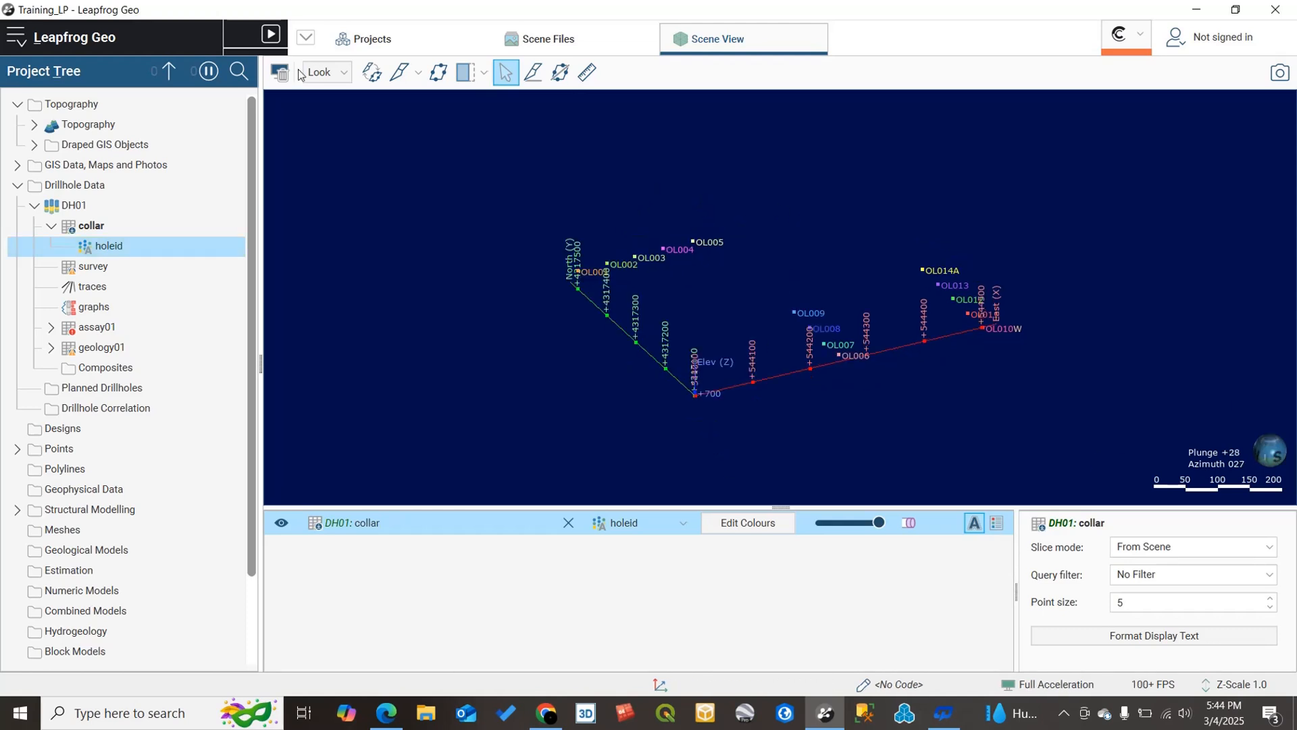
left_click(280, 73)
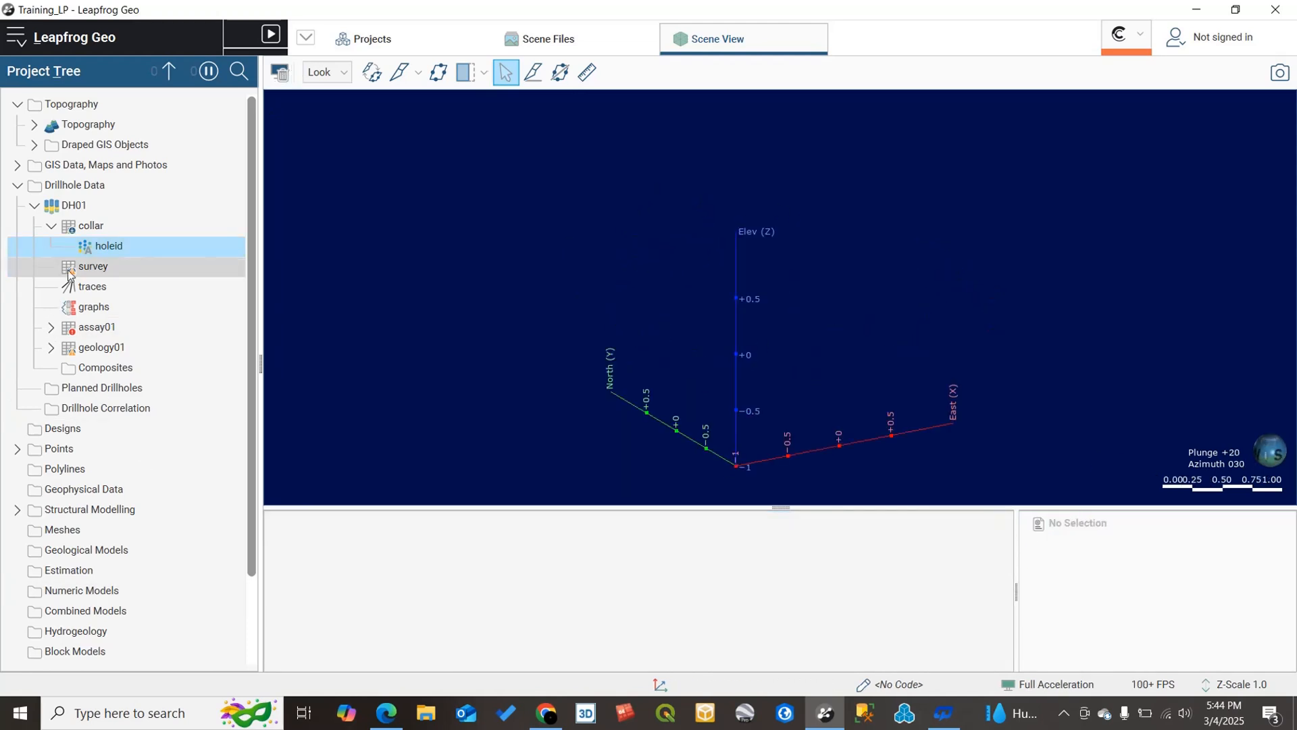
left_click(51, 229)
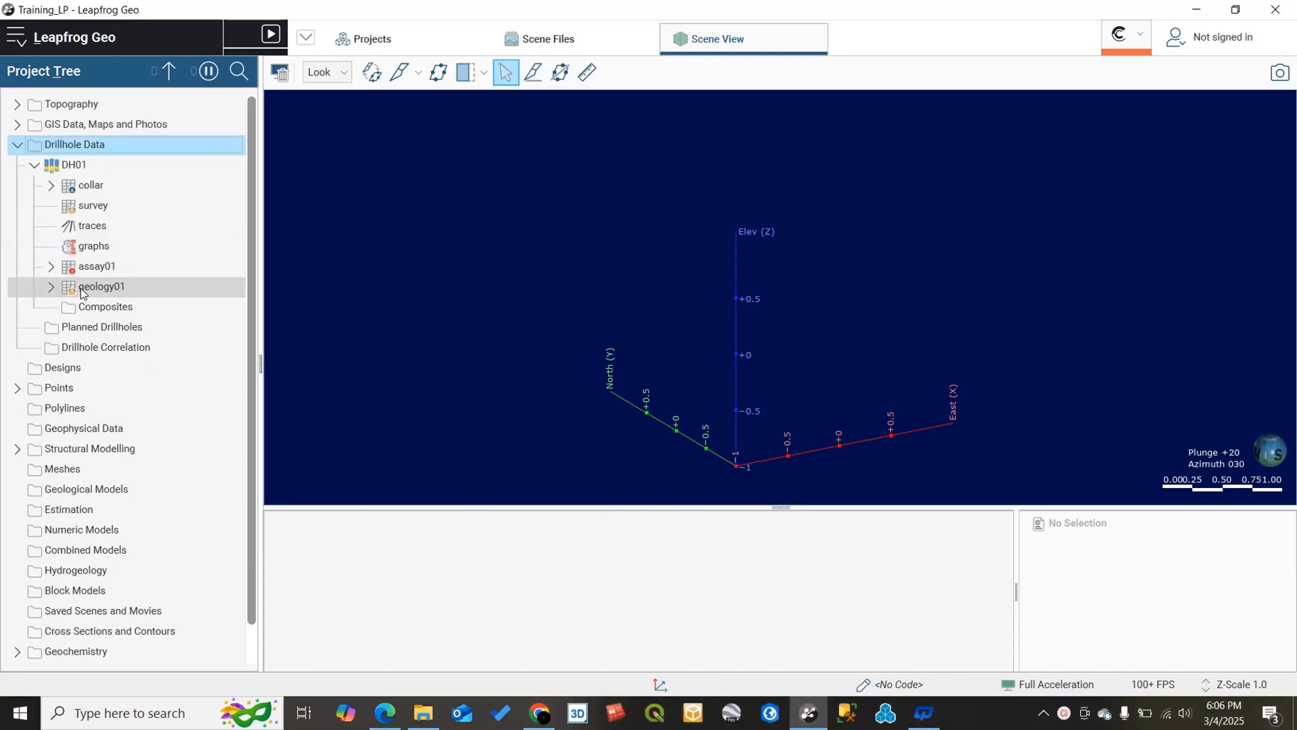
Display the DH01 drillholes coloured by the Strat column of geology01 and examine the stratigraphy from several angles.
left_click(51, 287)
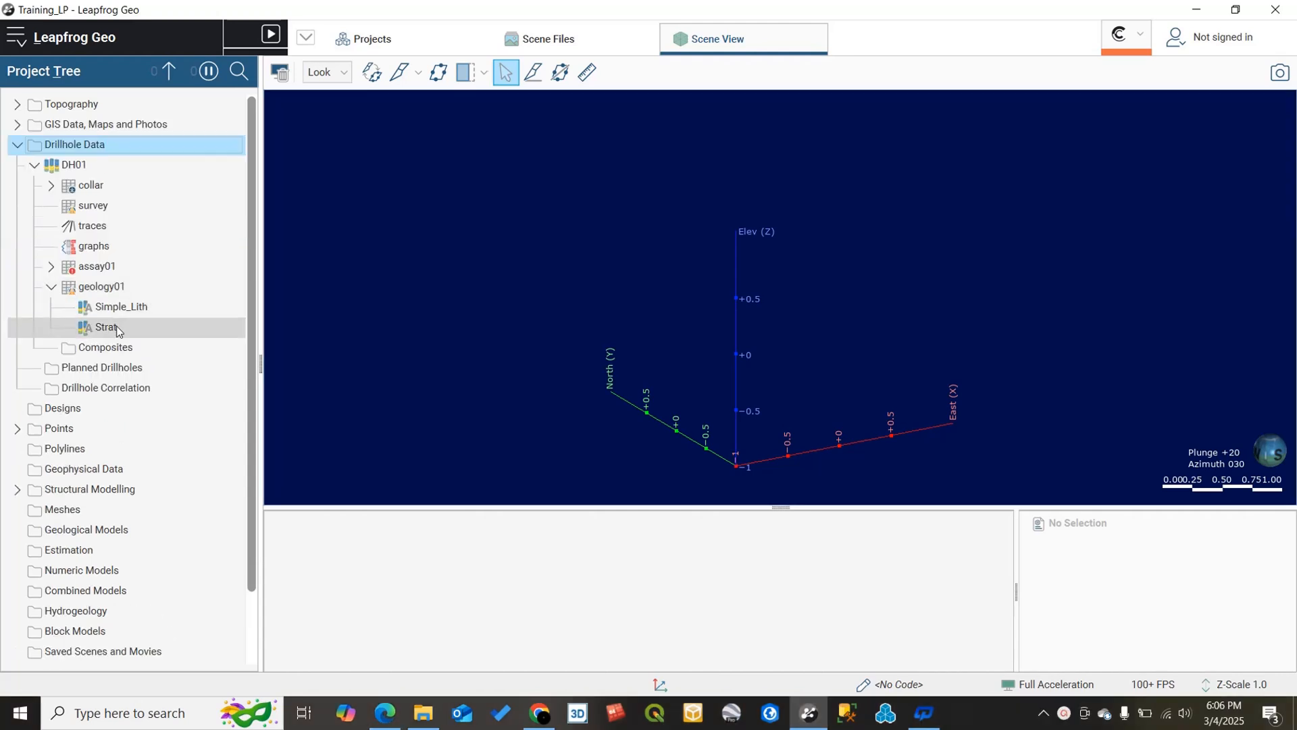
left_click_drag(113, 331, 669, 301)
left_click_drag(764, 270, 793, 269)
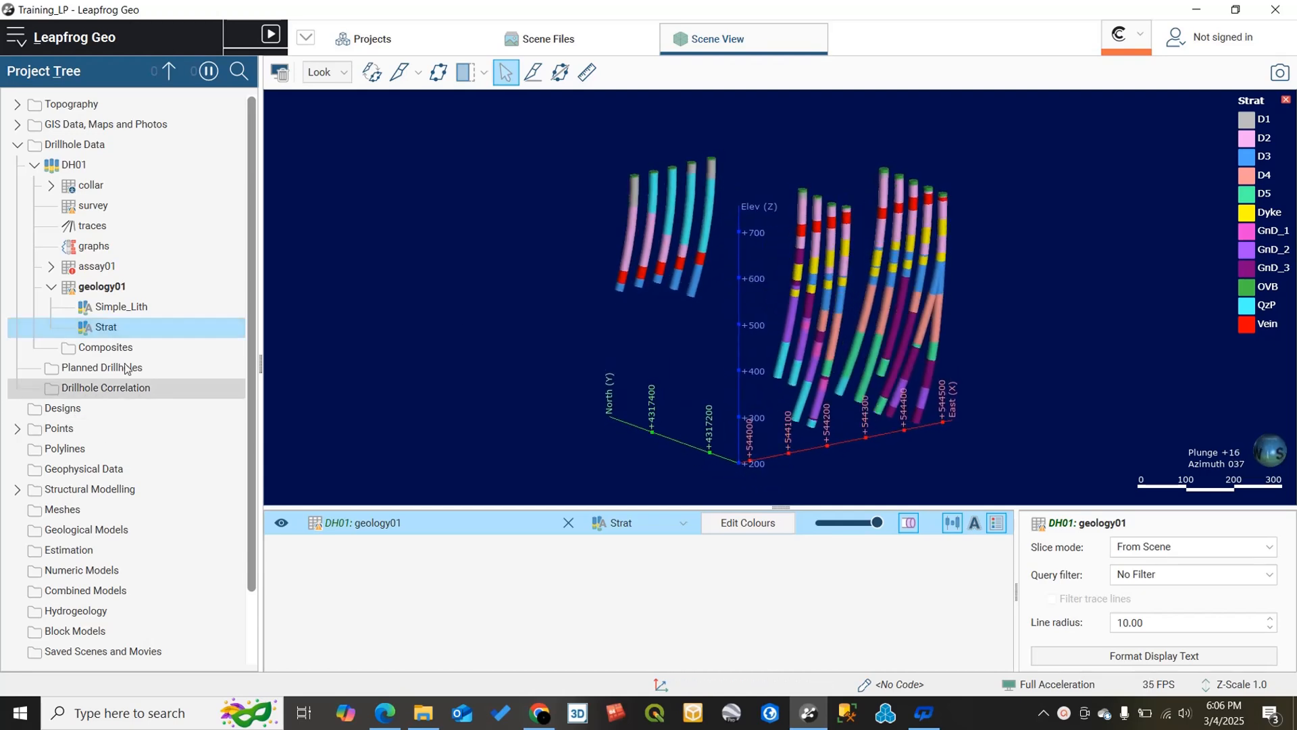
left_click_drag(631, 298, 851, 265)
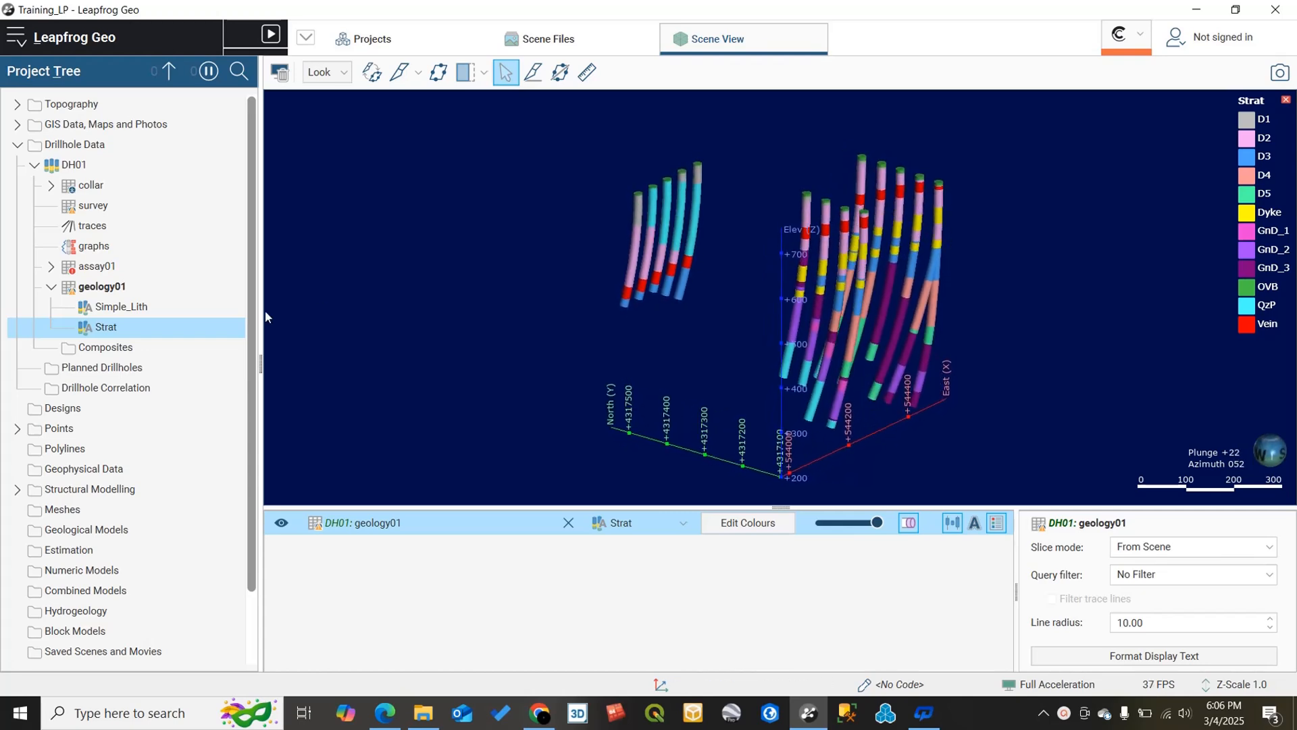
left_click(112, 333)
left_click_drag(817, 302, 918, 202)
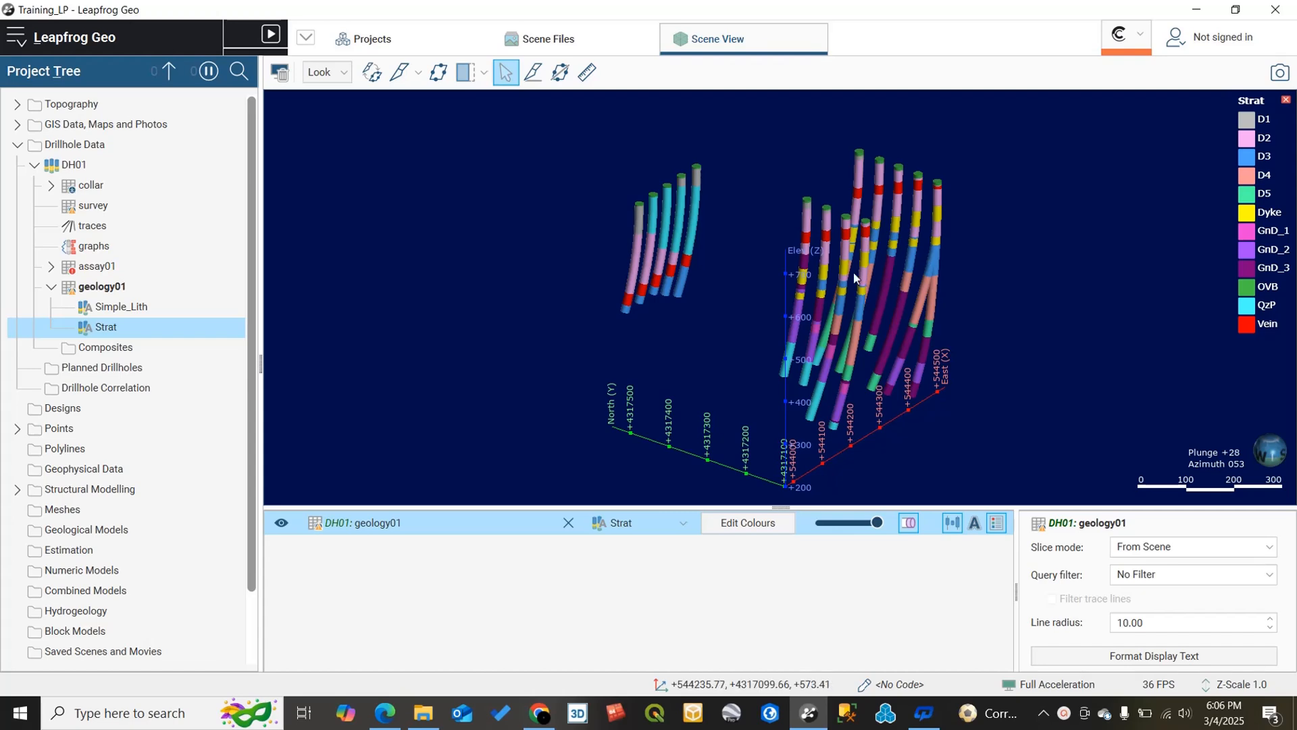
left_click_drag(925, 260, 772, 260)
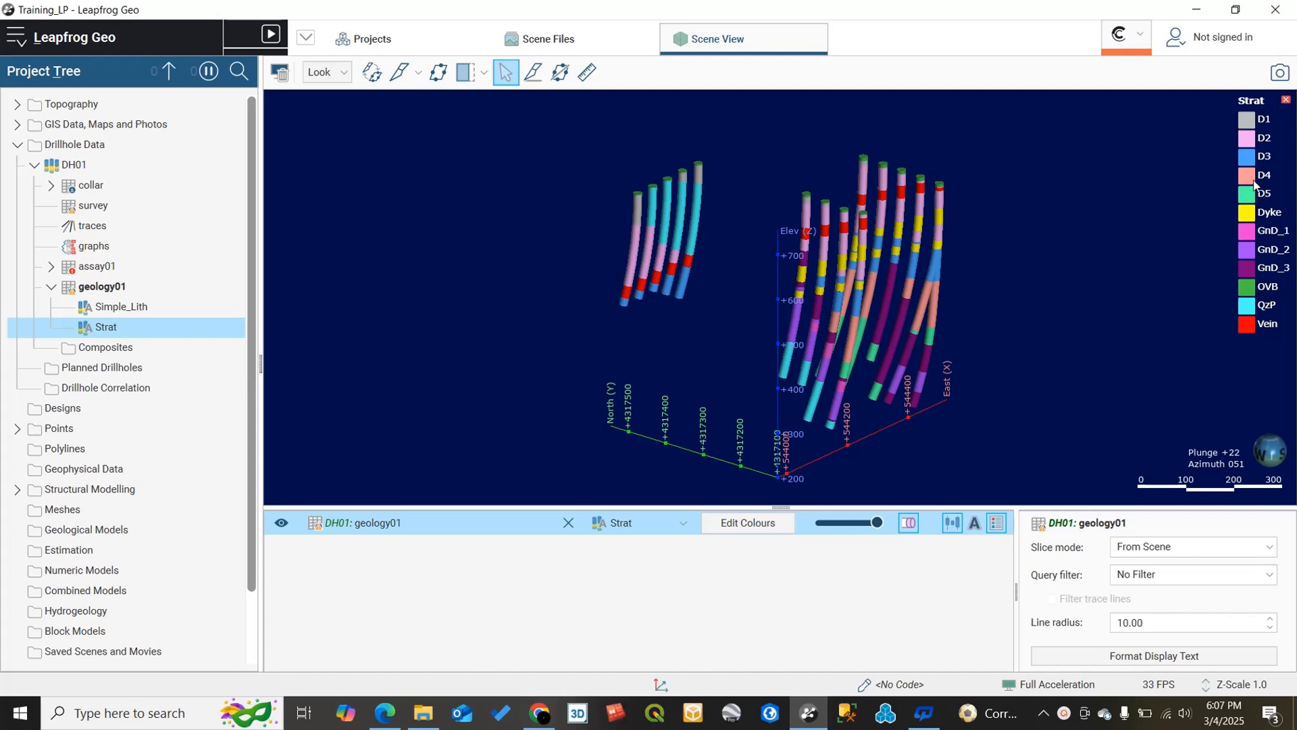
Toggle the Strat legend off and back on, and show the text labels along the drillhole intervals.
left_click(997, 522)
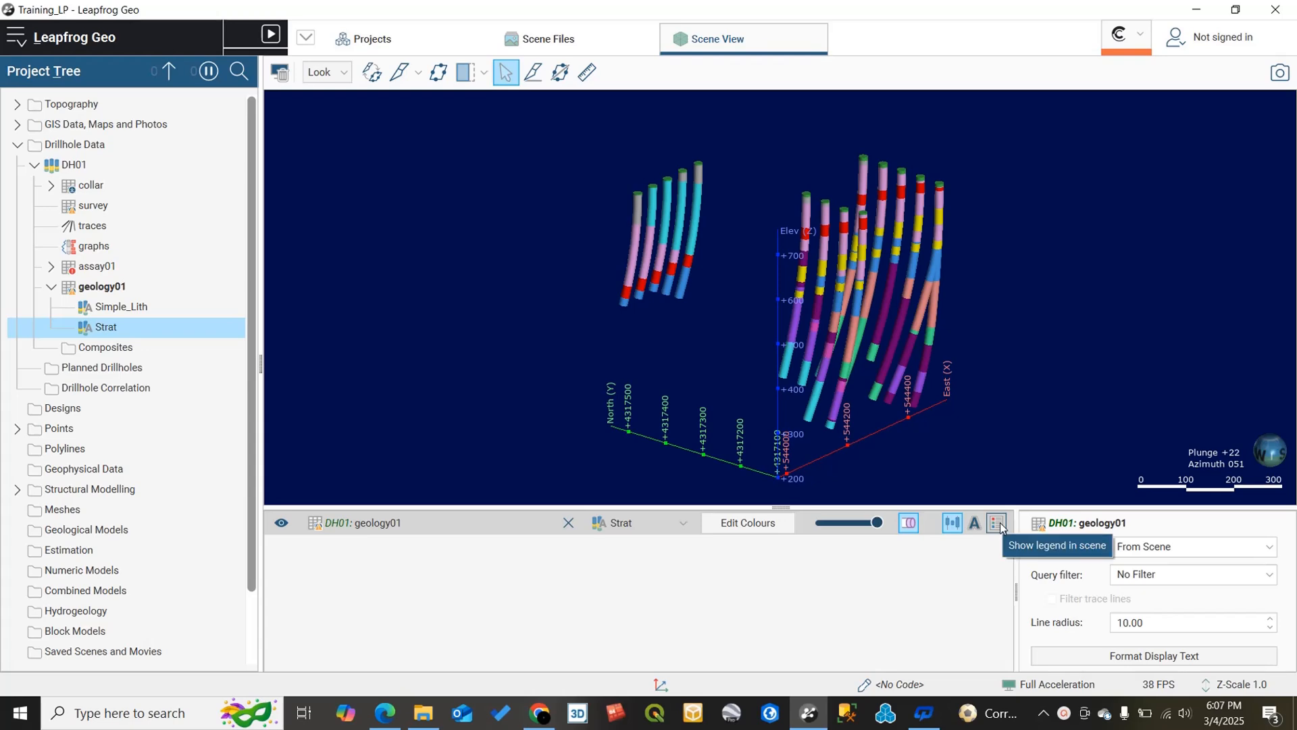
left_click(999, 523)
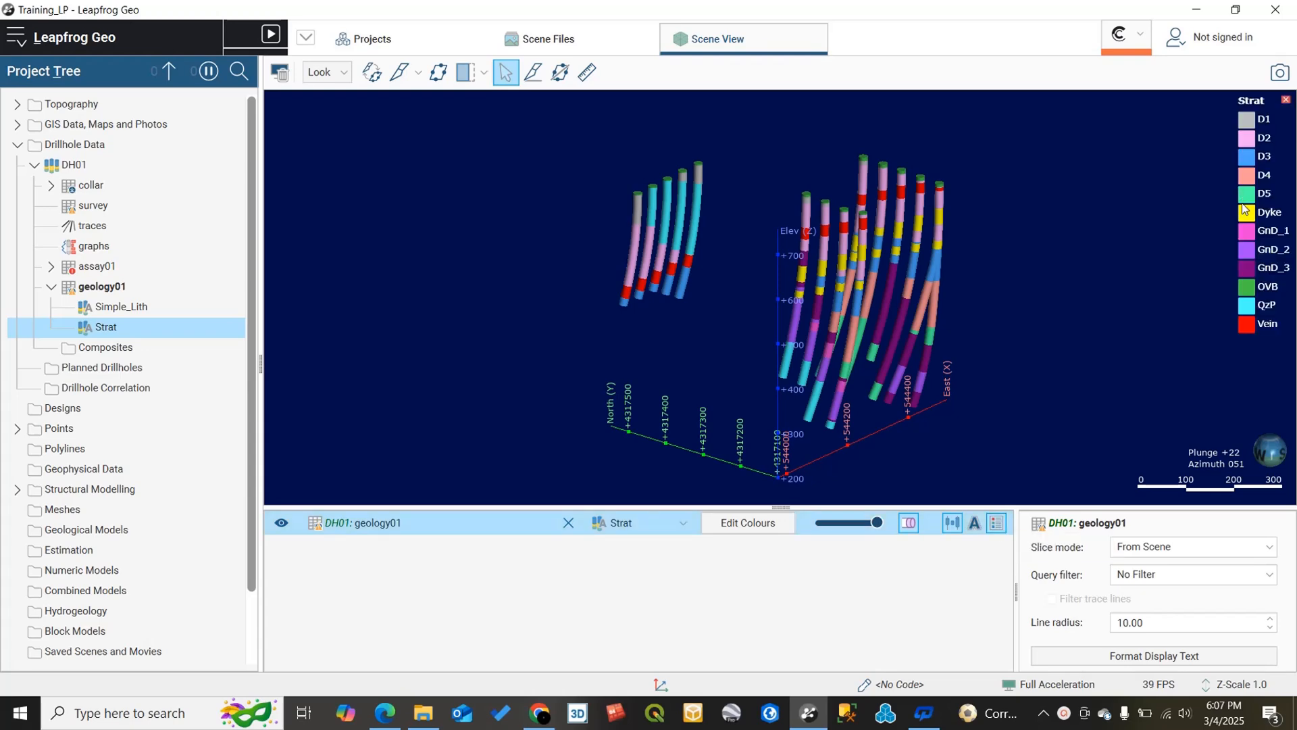
left_click(975, 522)
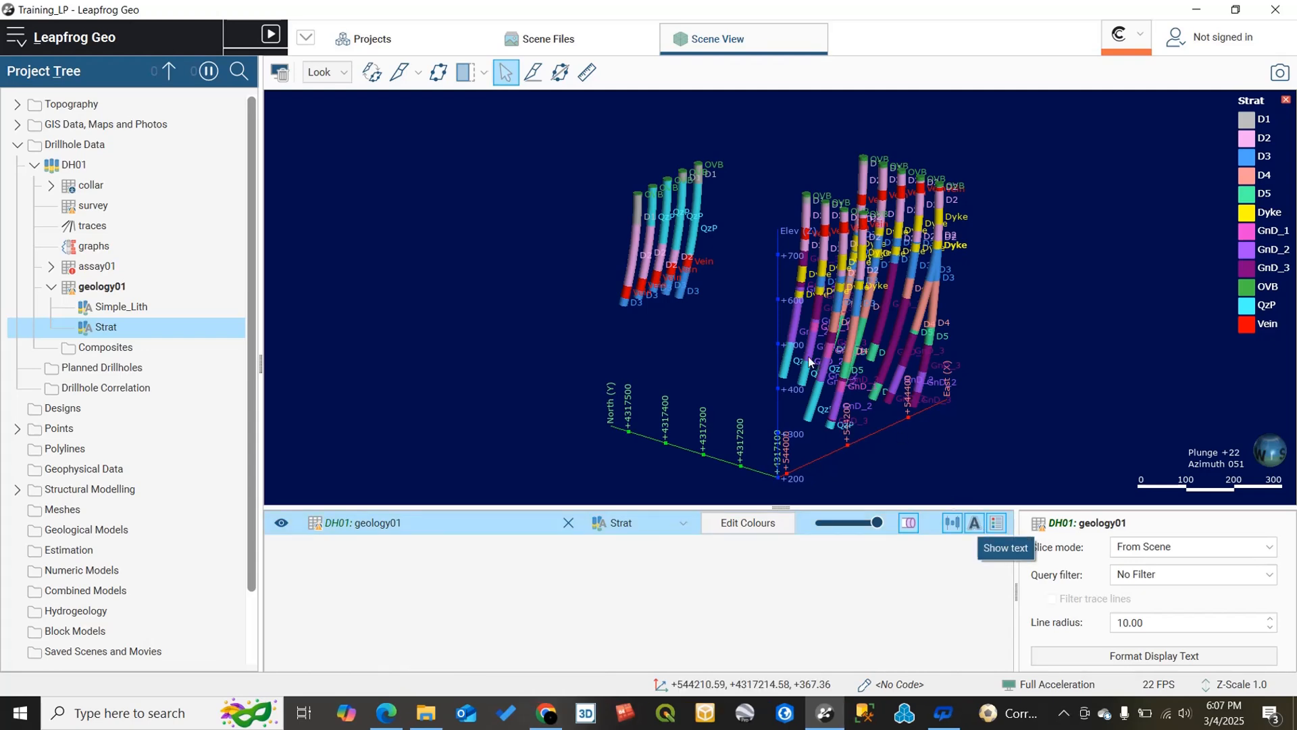
scroll(860, 341, "up", 2)
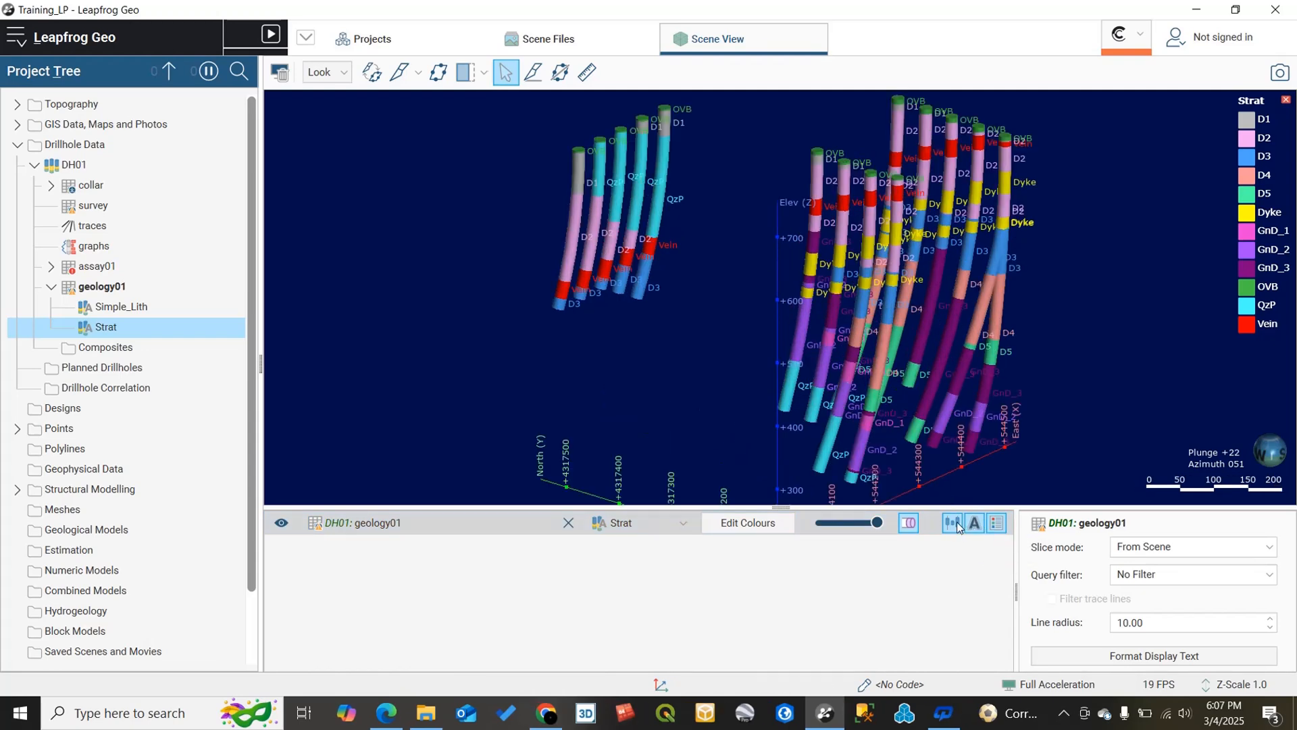
left_click_drag(881, 327, 928, 358)
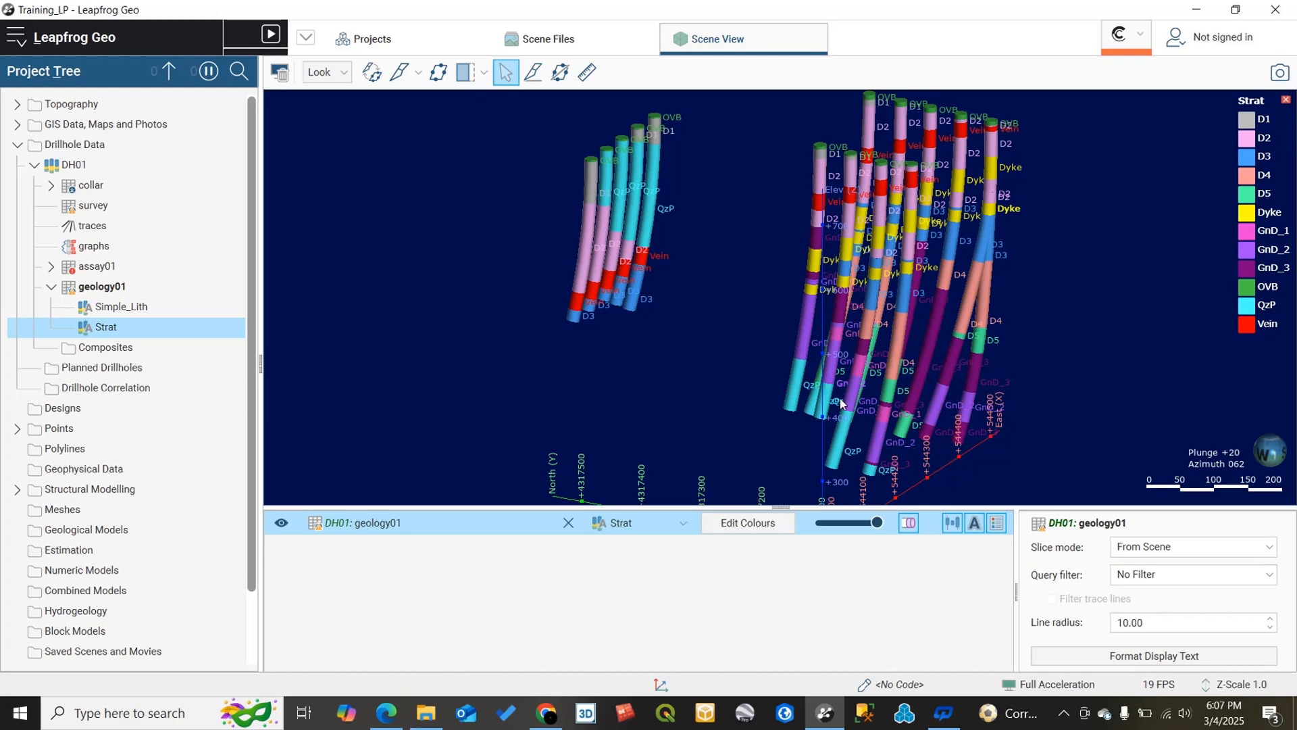
Hide all codes in the Strat legend, toggle D1 on and off, and display only the Dyke intervals.
left_click_drag(776, 347, 931, 347)
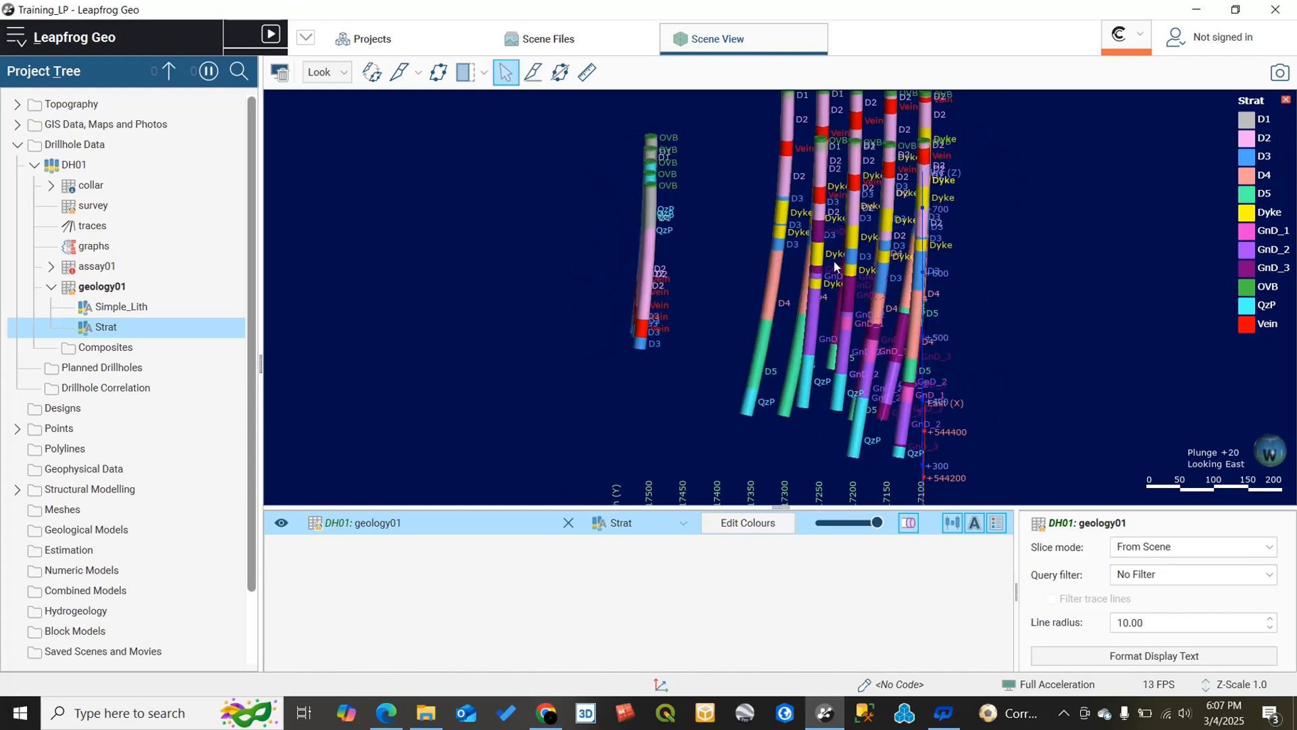
scroll(837, 264, "up", 5)
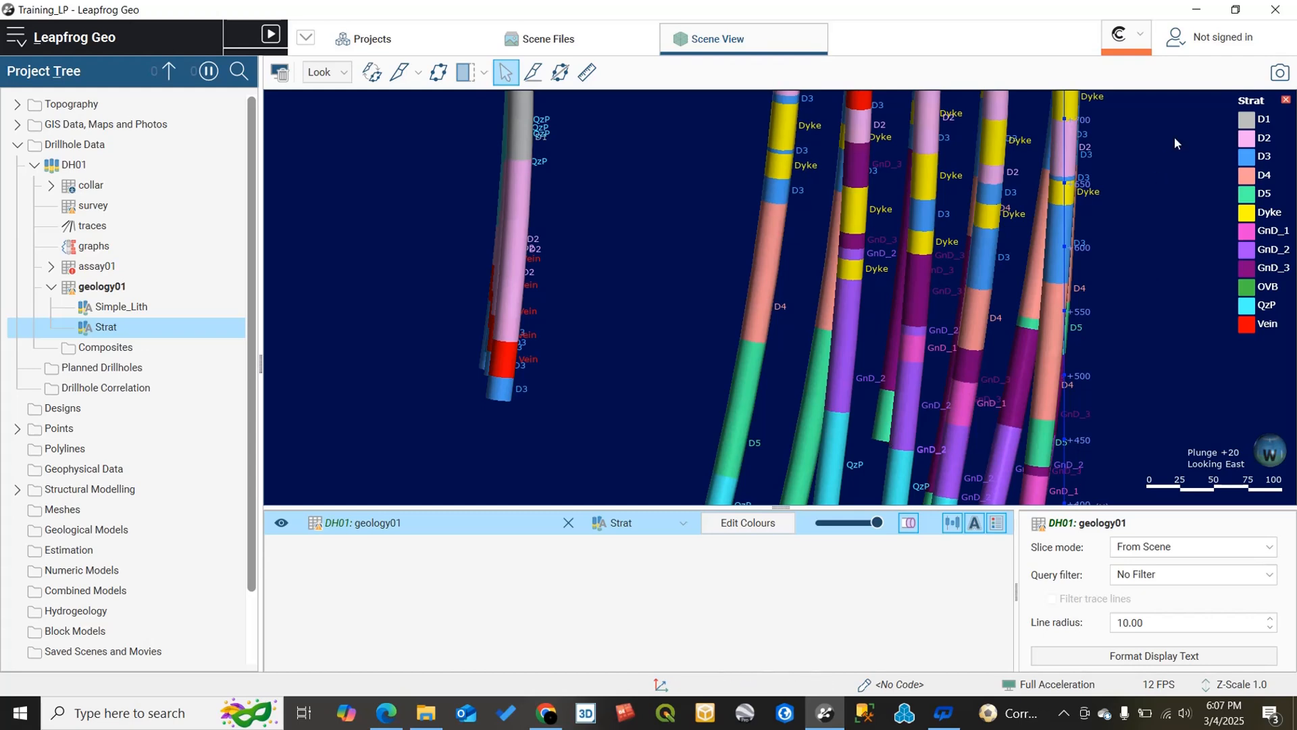
left_click(731, 525)
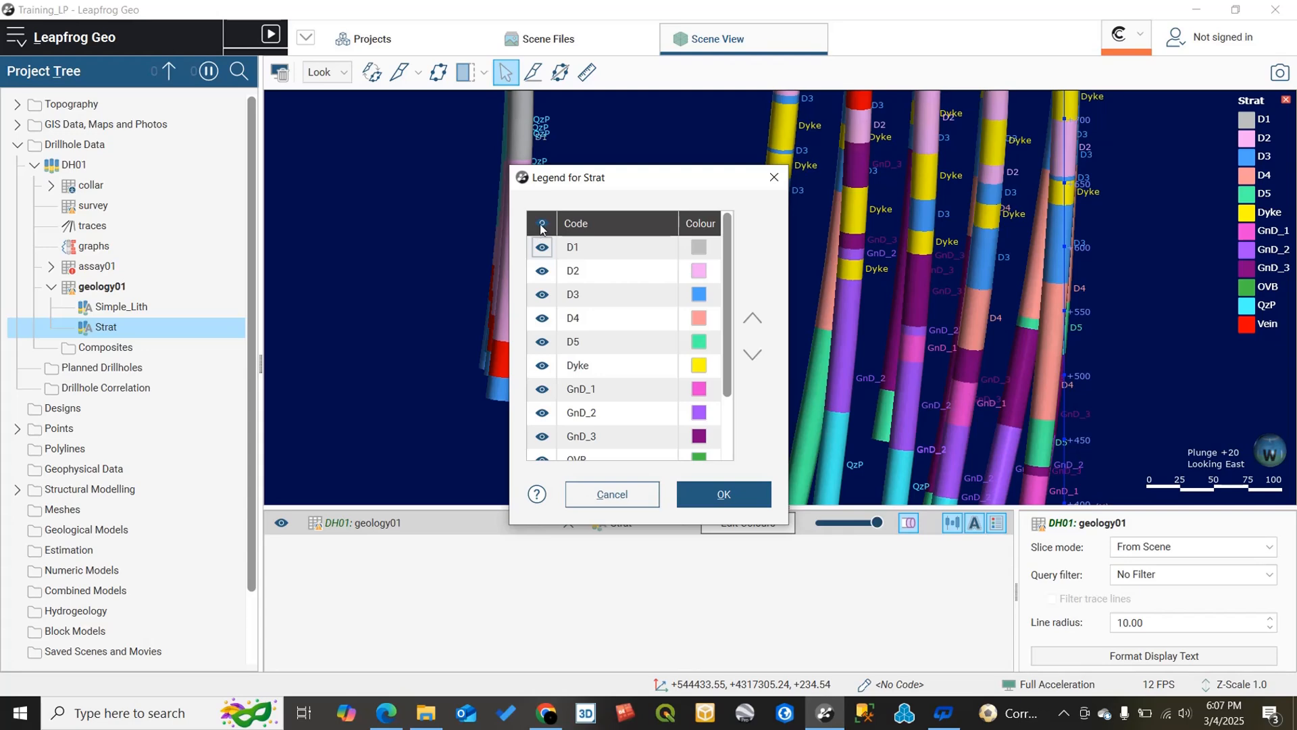
left_click(541, 224)
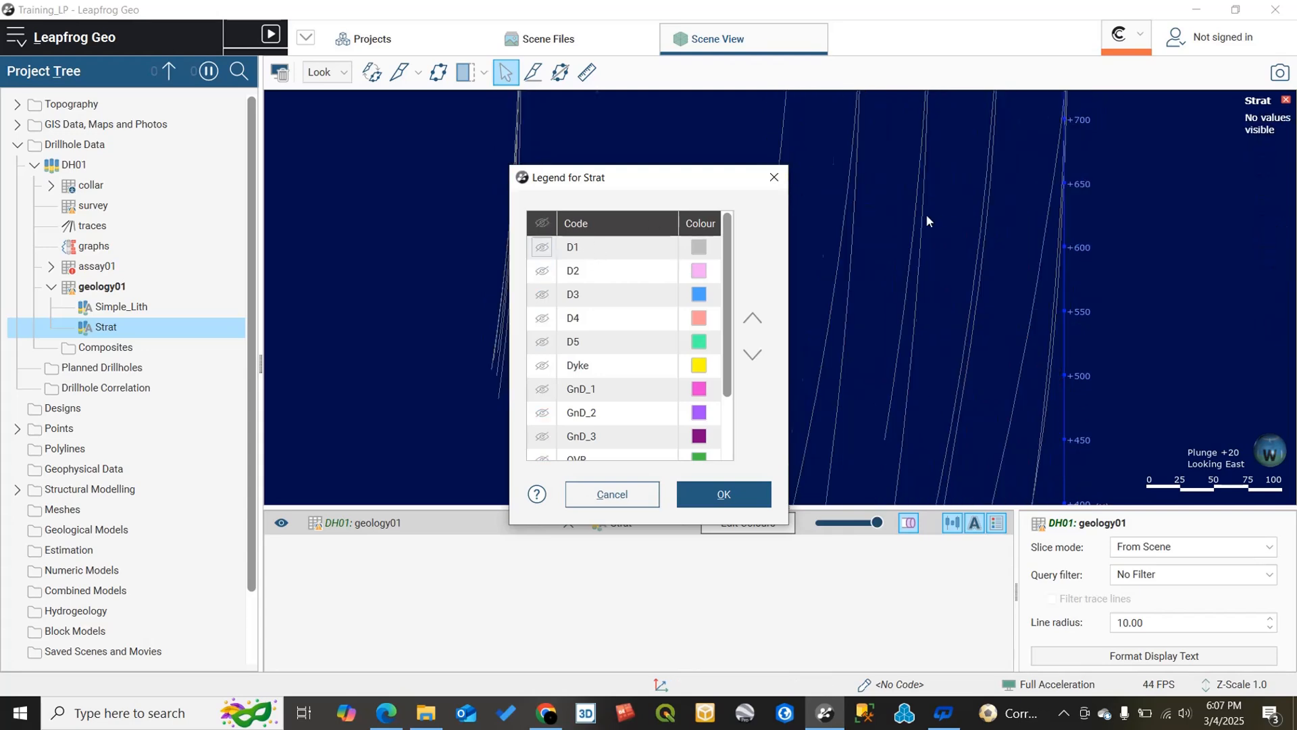
scroll(926, 213, "down", 5)
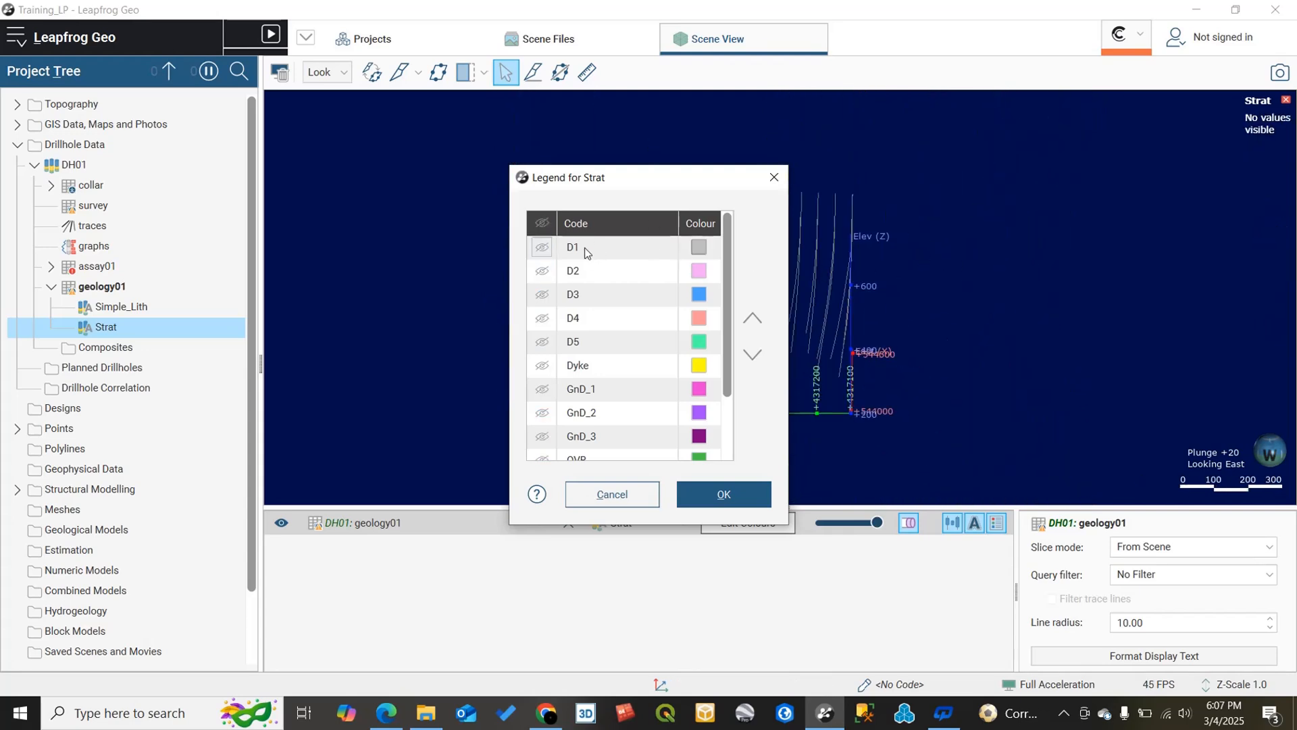
left_click(541, 248)
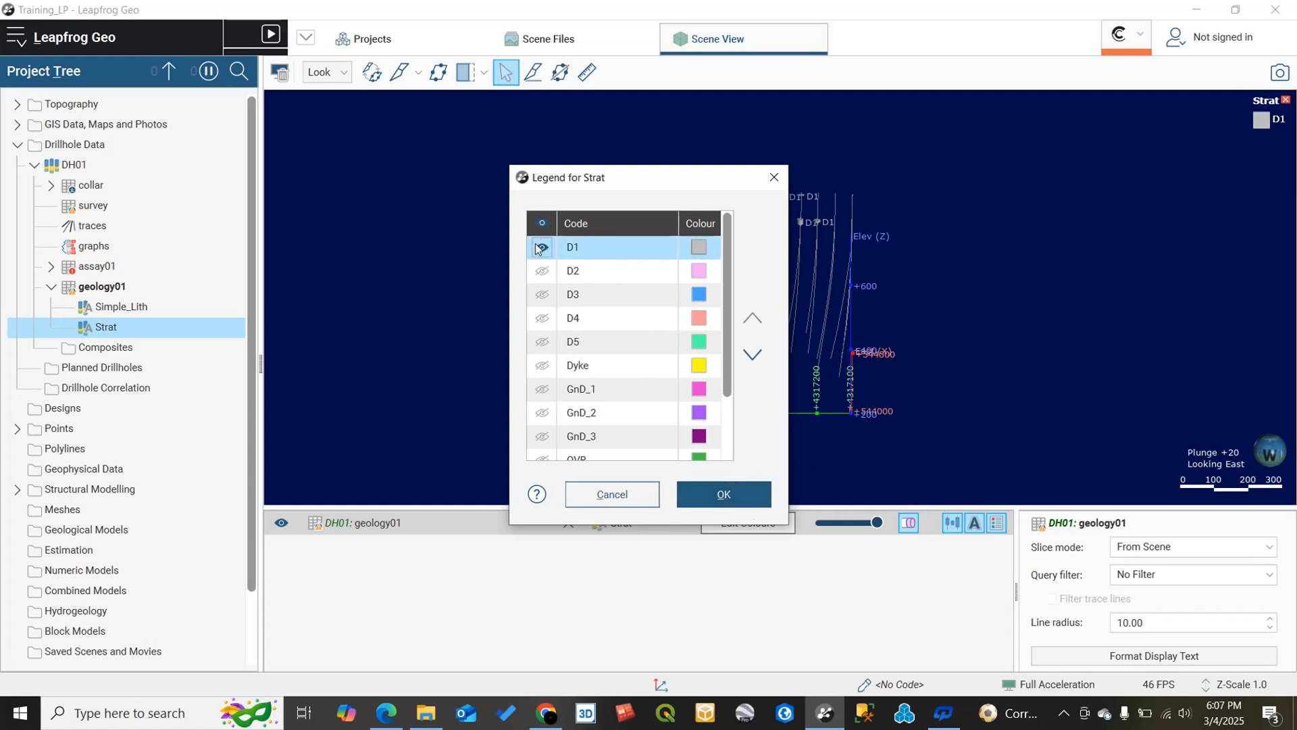
left_click(541, 248)
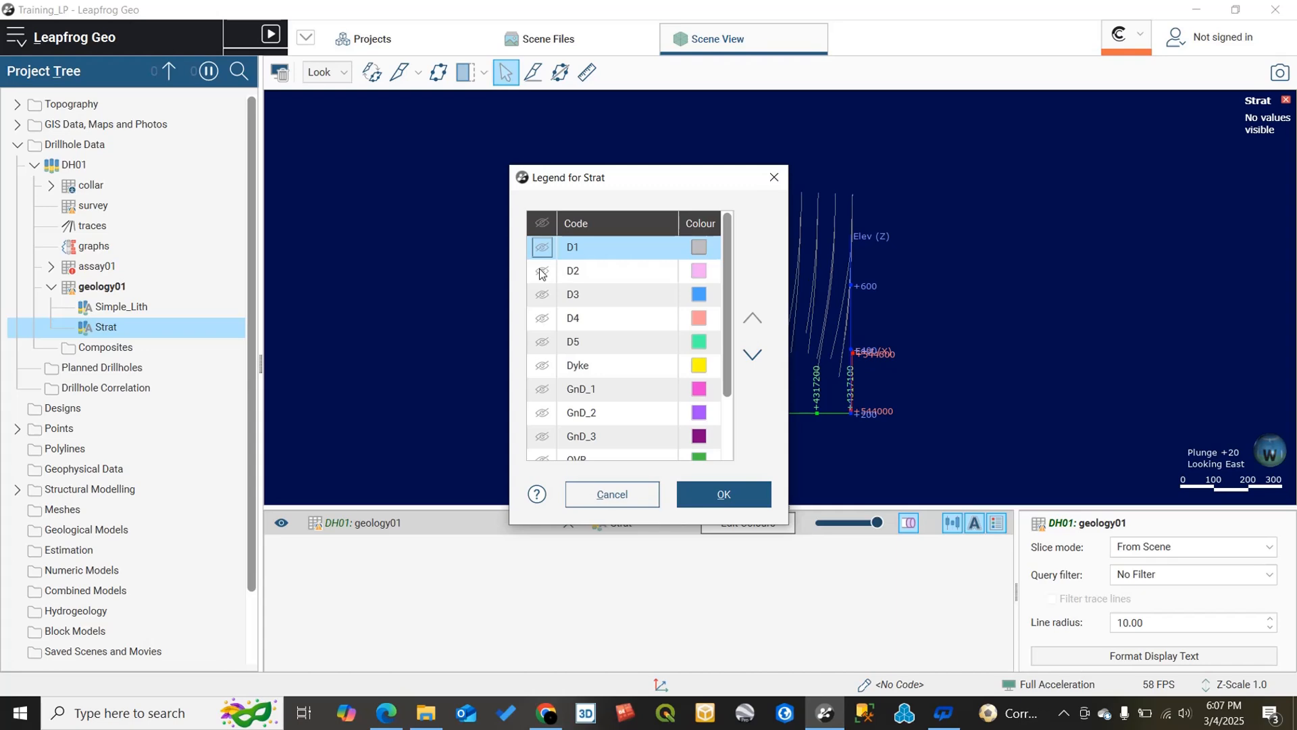
left_click(542, 365)
left_click(751, 486)
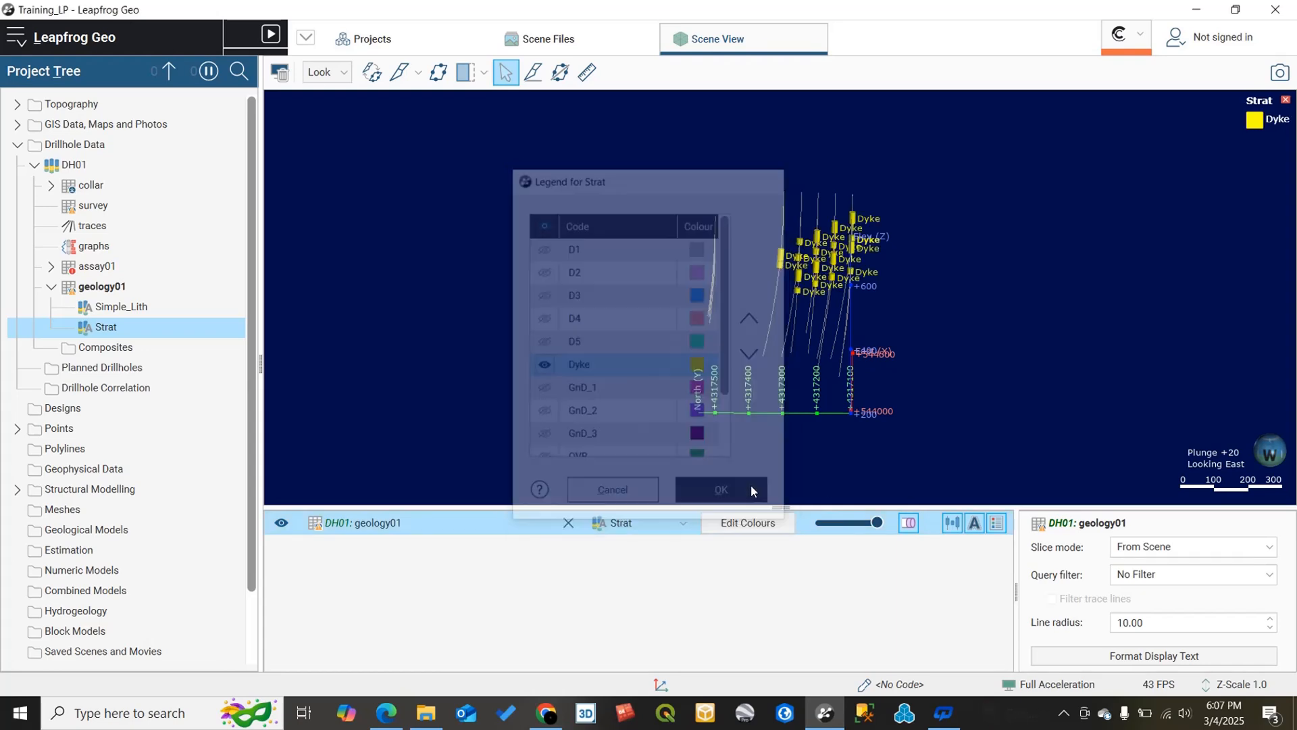
Examine the Dyke intervals from several angles and make all Strat codes visible again.
scroll(876, 298, "up", 5)
left_click_drag(821, 224, 903, 218)
scroll(846, 284, "down", 3)
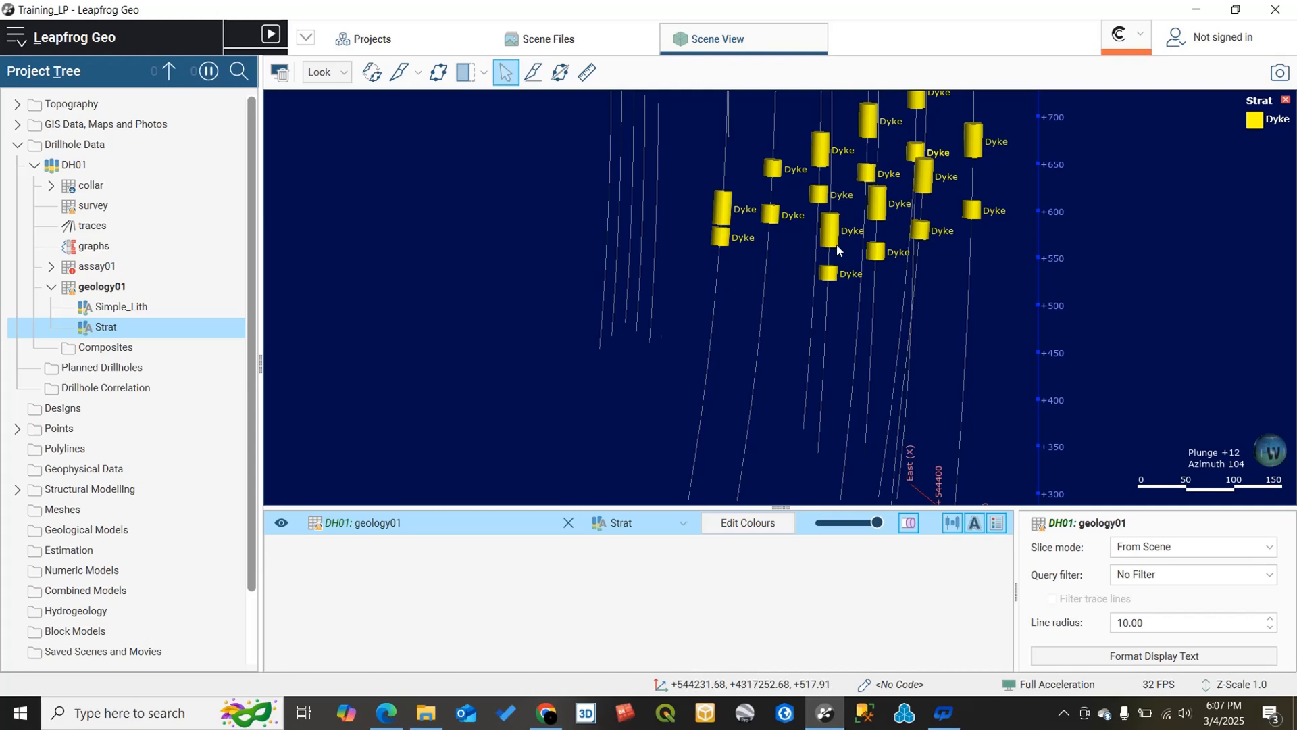
left_click_drag(840, 249, 898, 265)
left_click(779, 525)
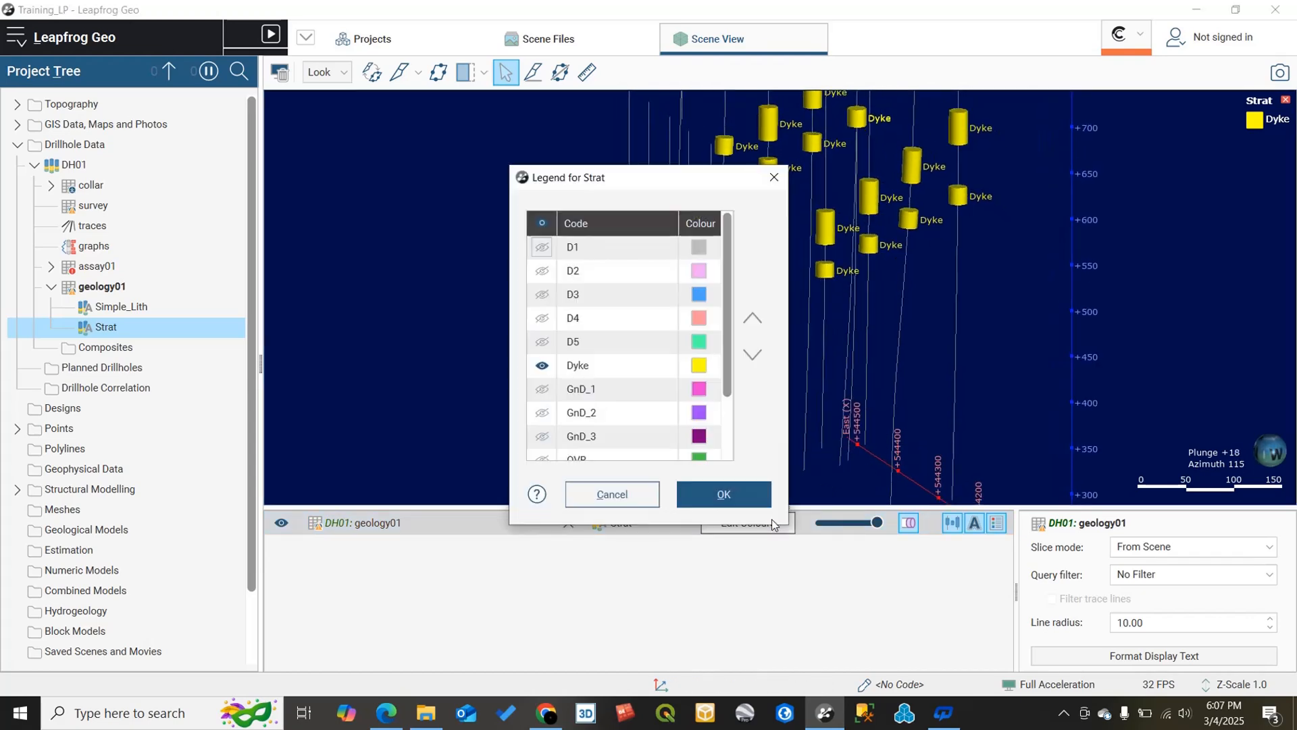
left_click_drag(681, 186, 422, 162)
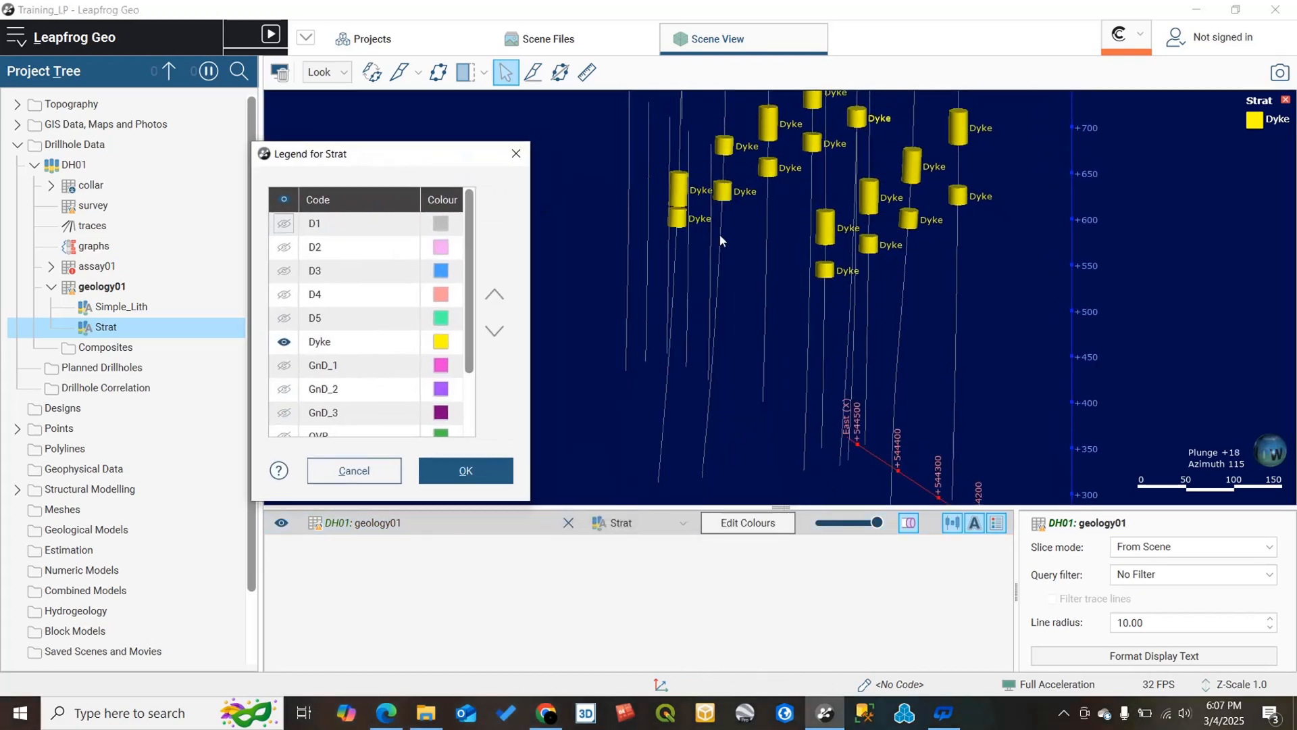
left_click_drag(719, 233, 821, 252)
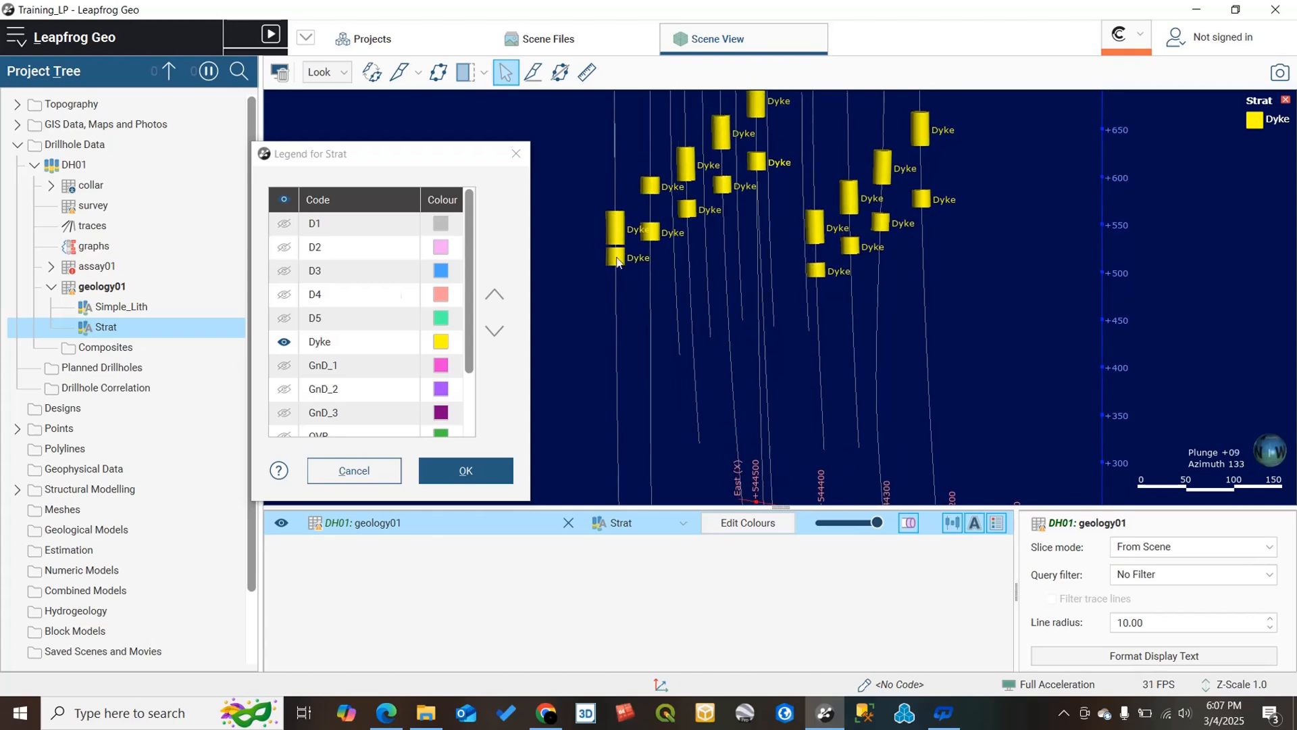
left_click_drag(382, 160, 451, 131)
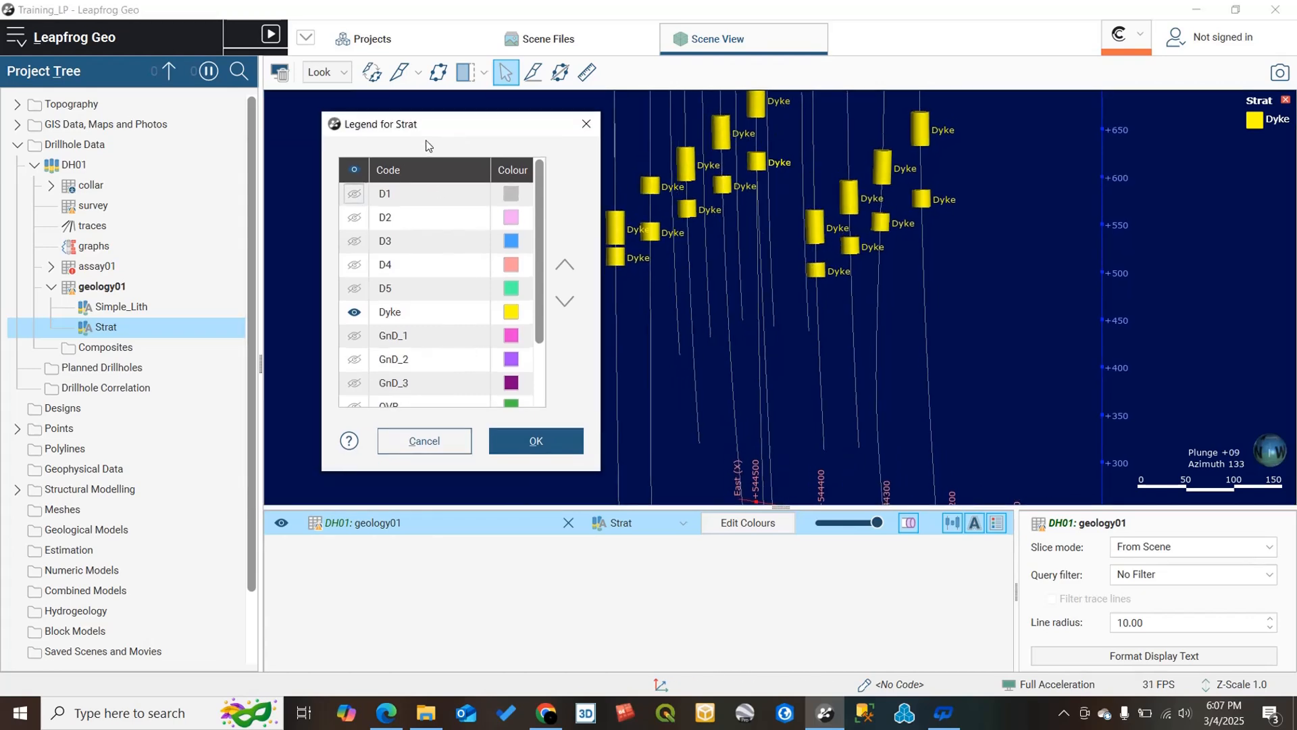
left_click(355, 171)
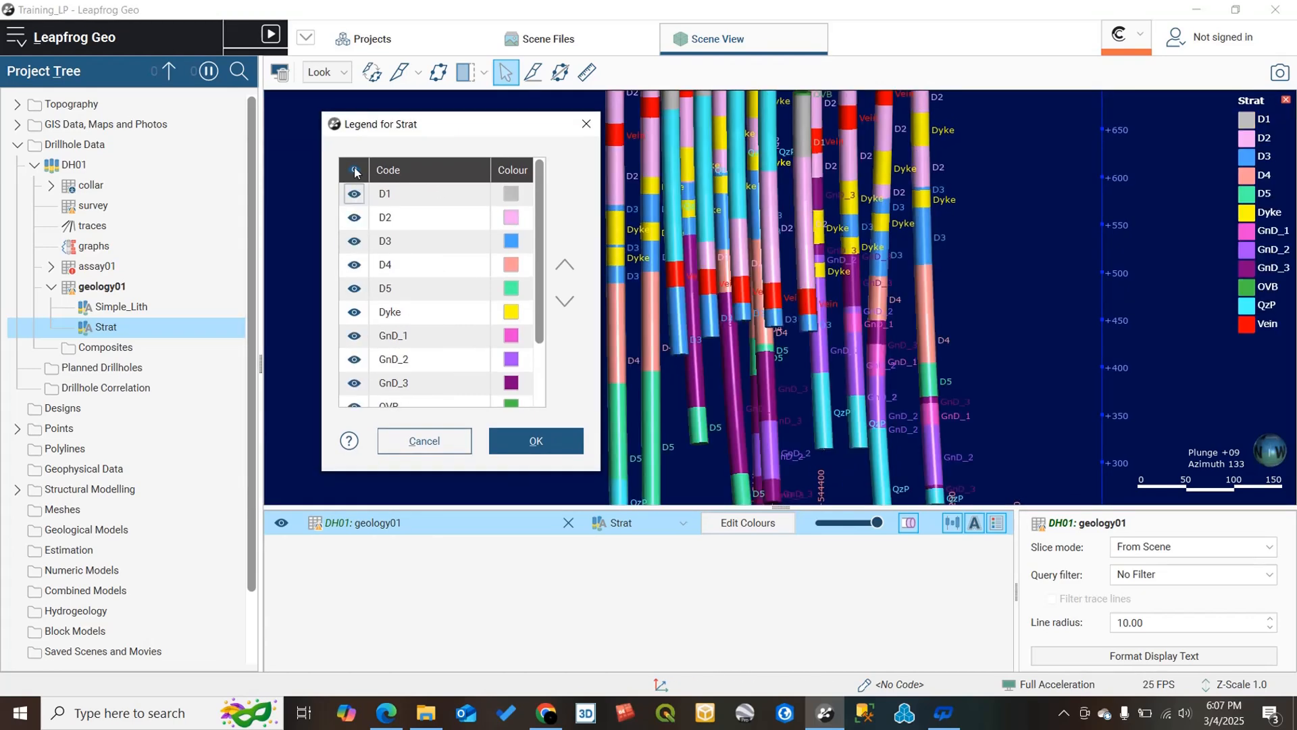
left_click(570, 439)
Colour the geology01 drillholes by the Simple_Lith column and view them from another angle.
scroll(811, 348, "down", 5)
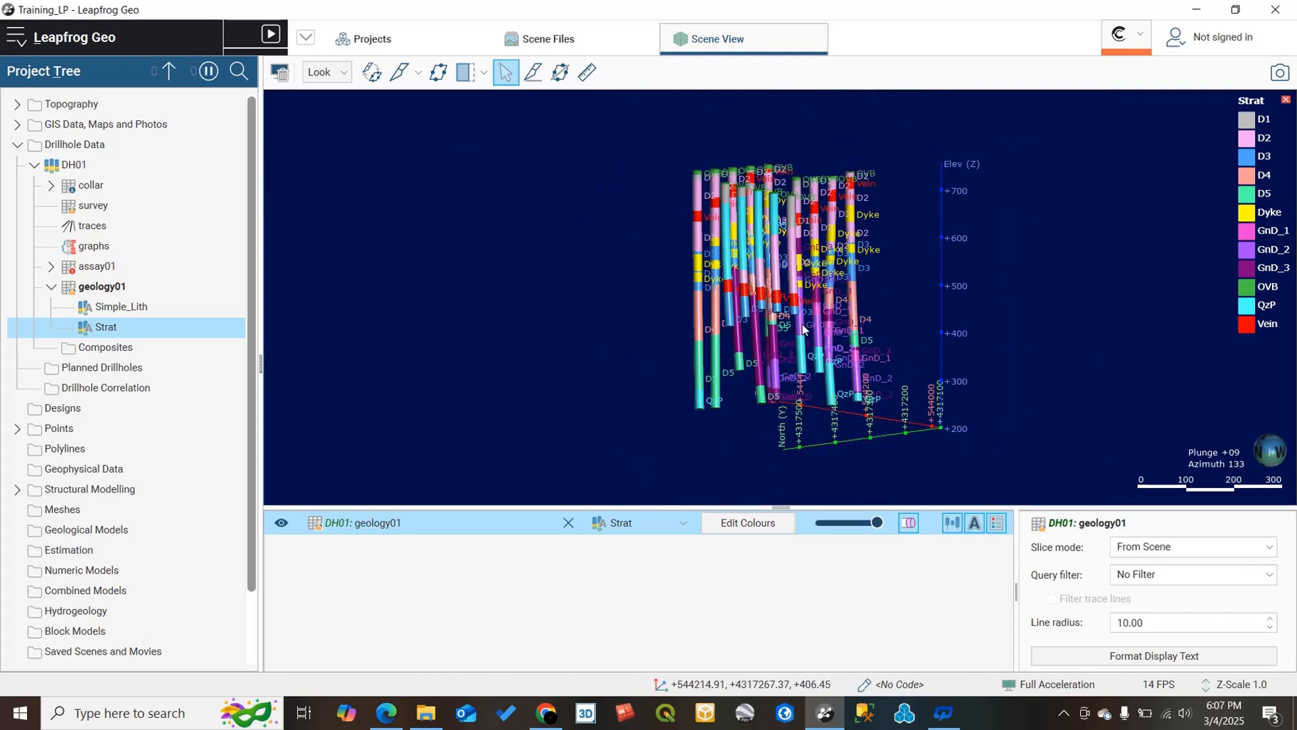
left_click_drag(802, 326, 662, 506)
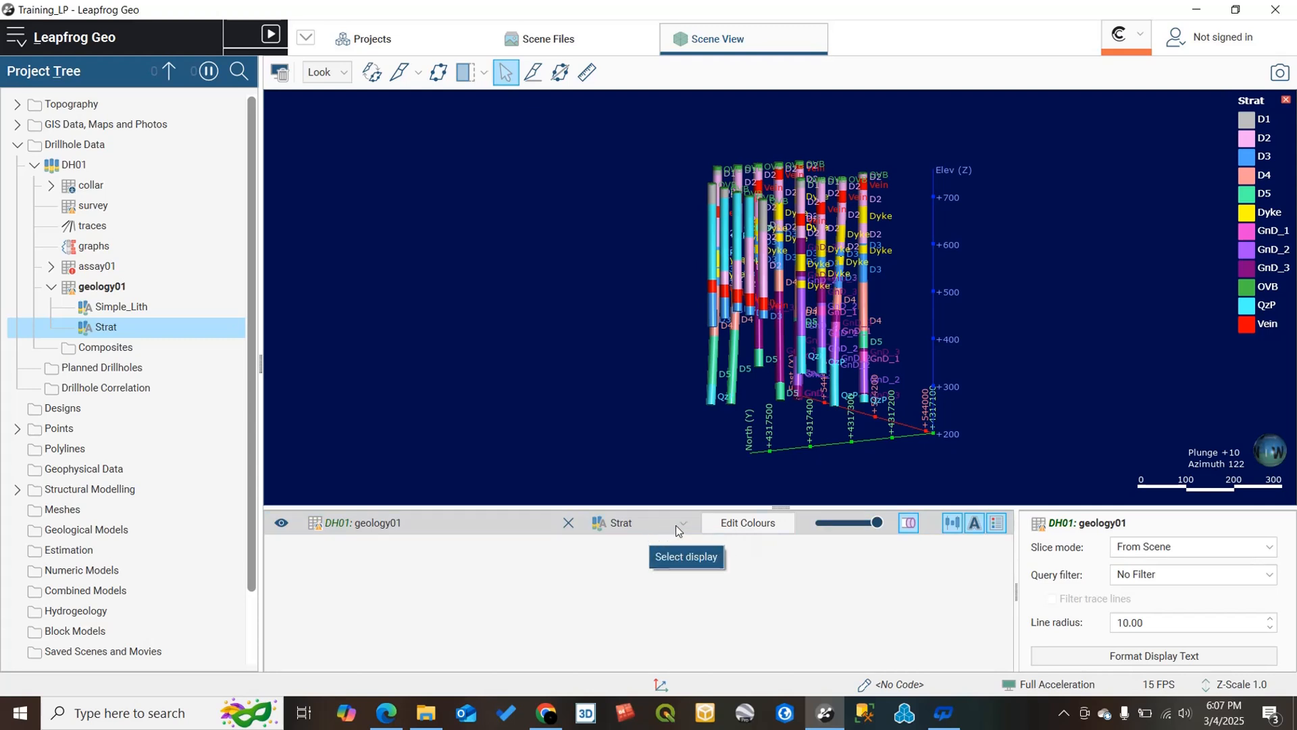
left_click(675, 524)
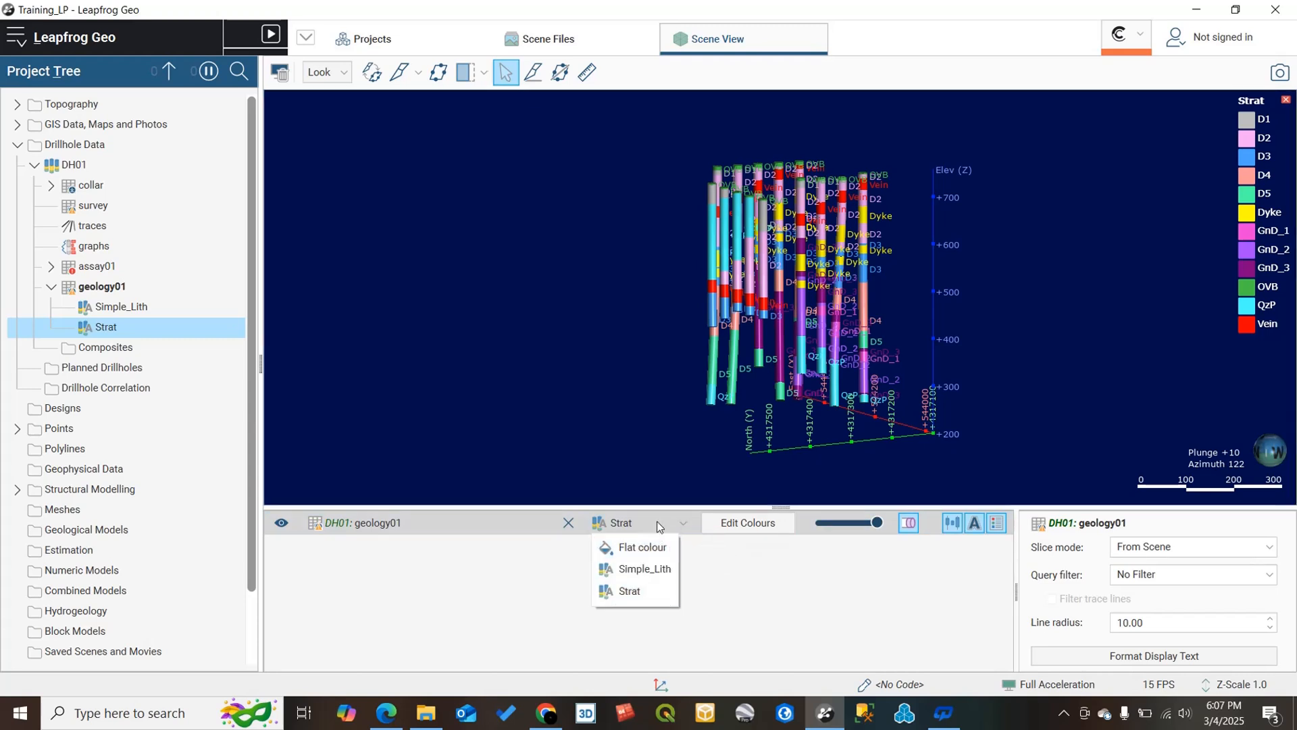
left_click(641, 571)
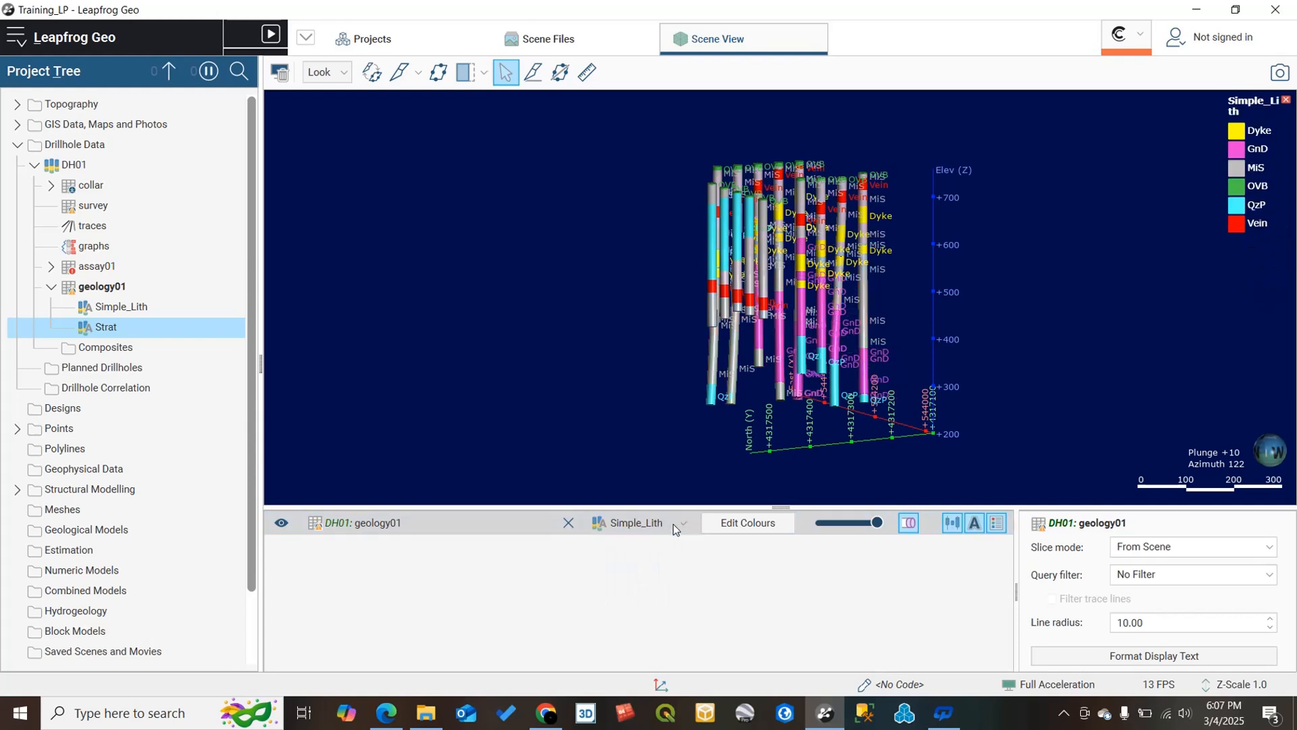
left_click_drag(818, 336, 757, 500)
Switch the geology01 drillhole display back to the Strat column and examine the stratigraphy from several angles.
left_click(663, 514)
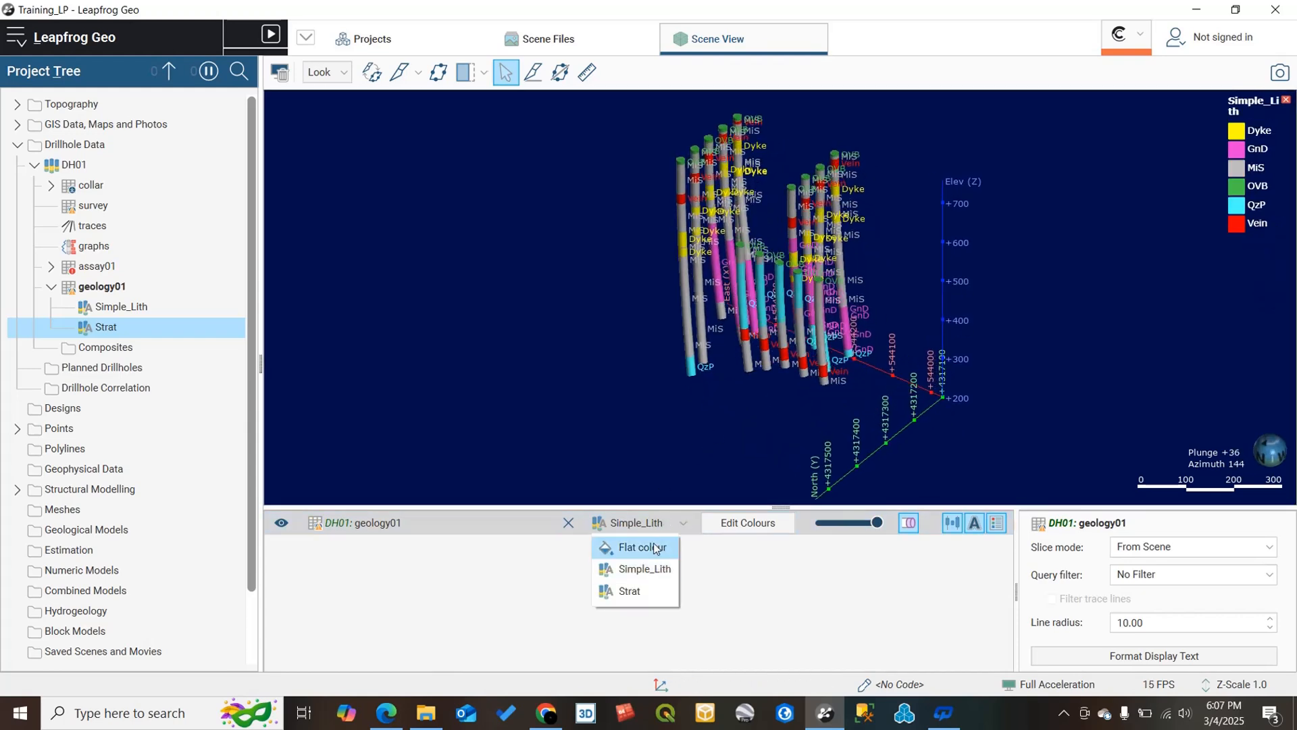
left_click(635, 590)
left_click_drag(824, 271, 1119, 196)
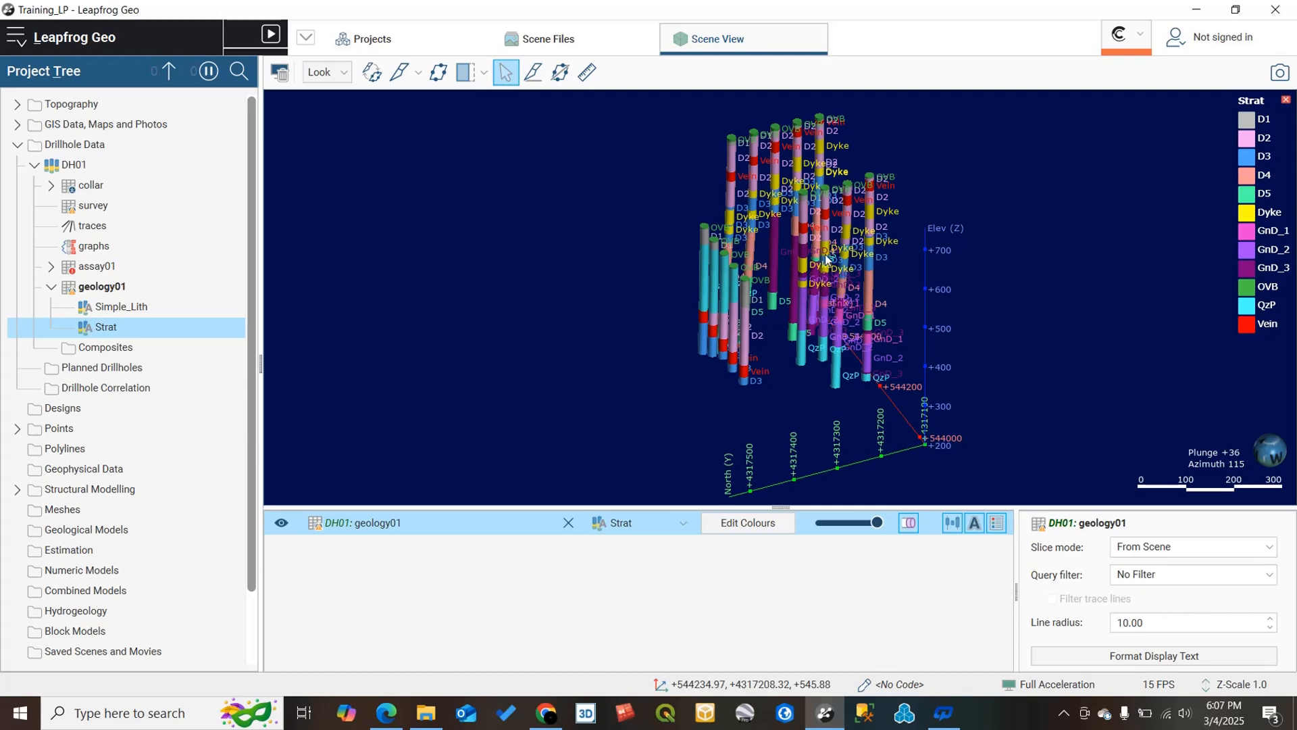
left_click_drag(887, 243, 919, 203)
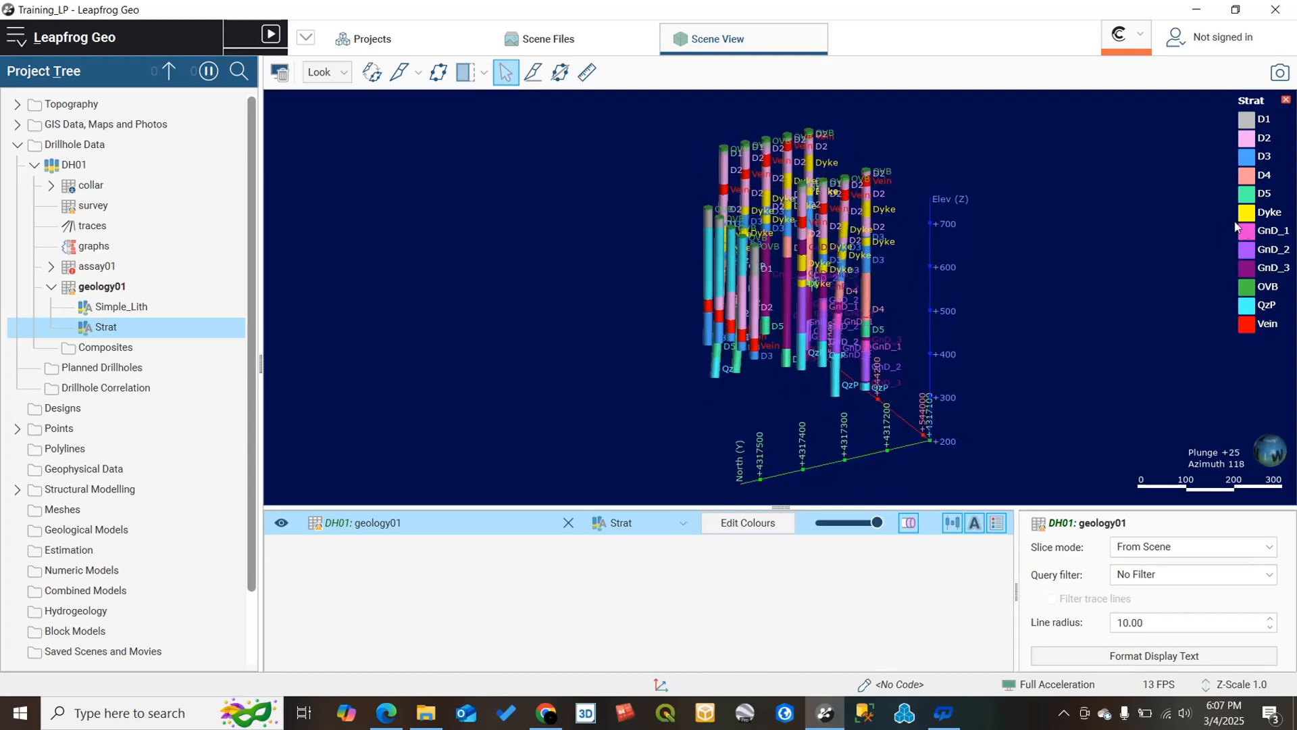
left_click_drag(1108, 318, 1001, 351)
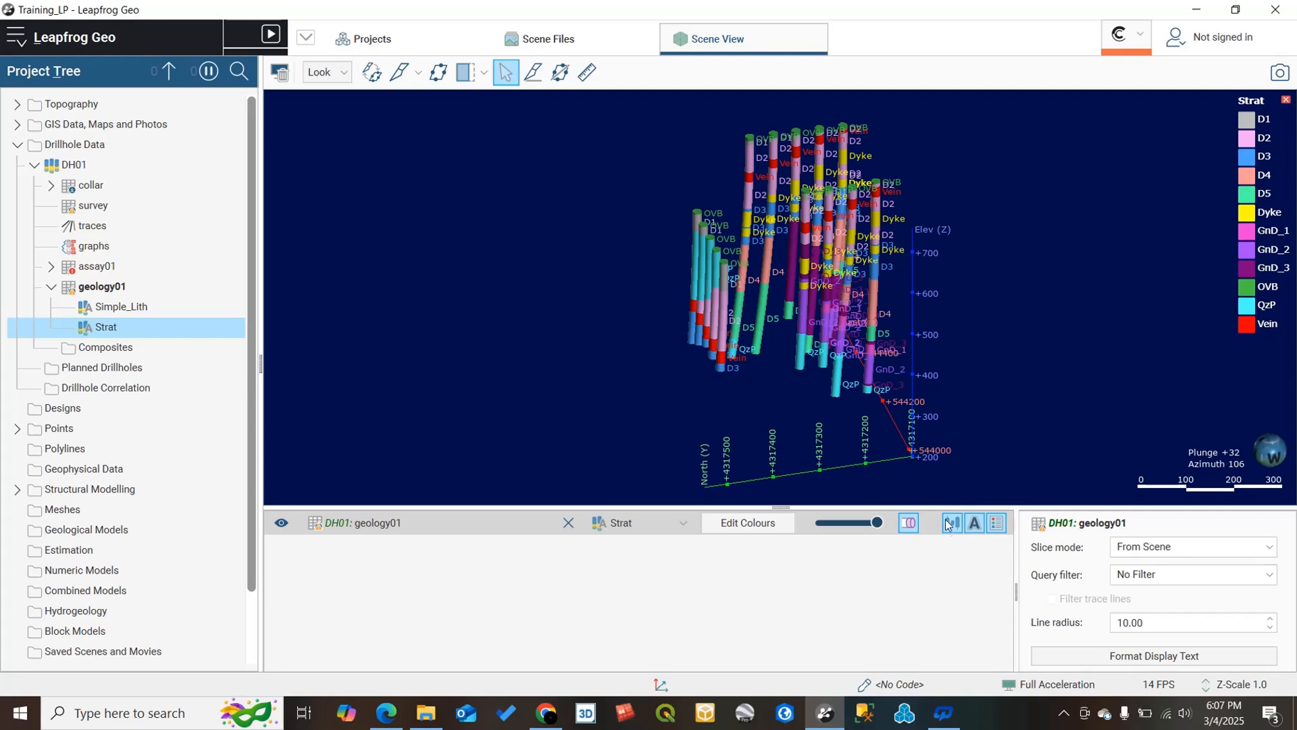
Filter the Strat legend to display only the Dyke code along the drillholes.
left_click(746, 524)
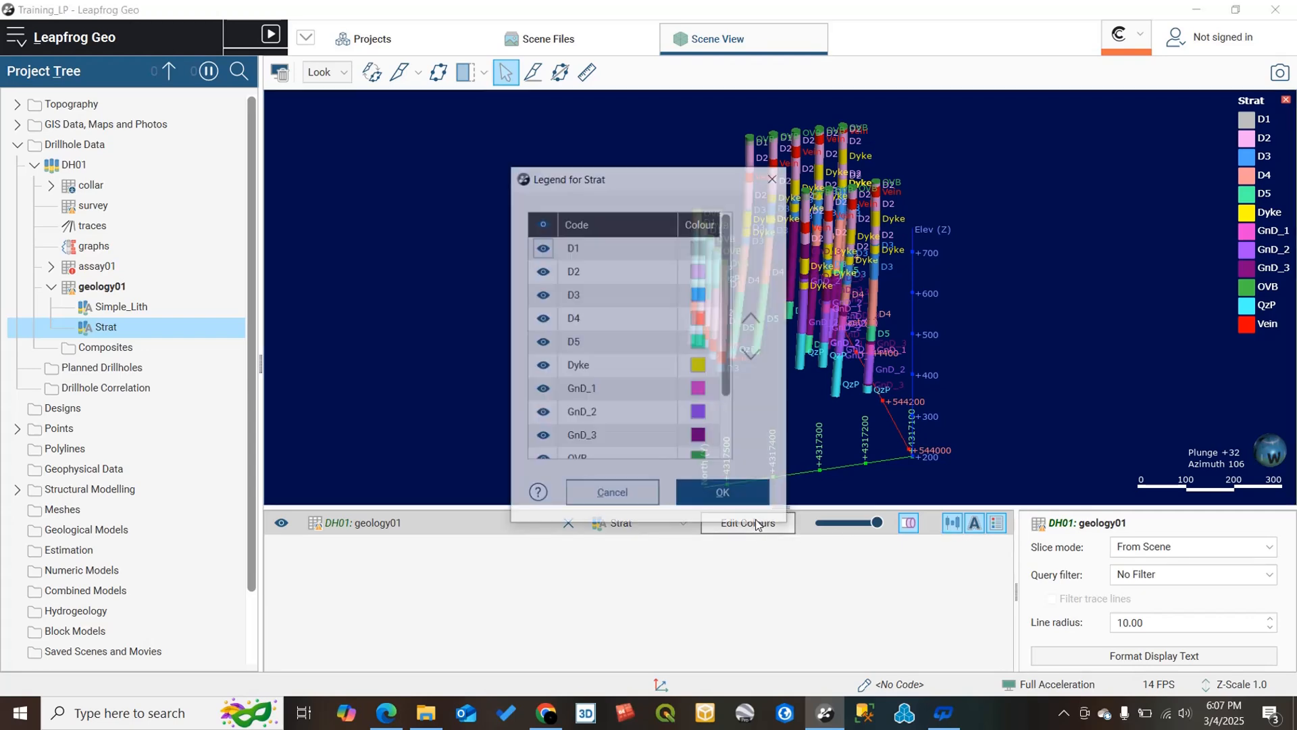
left_click(541, 223)
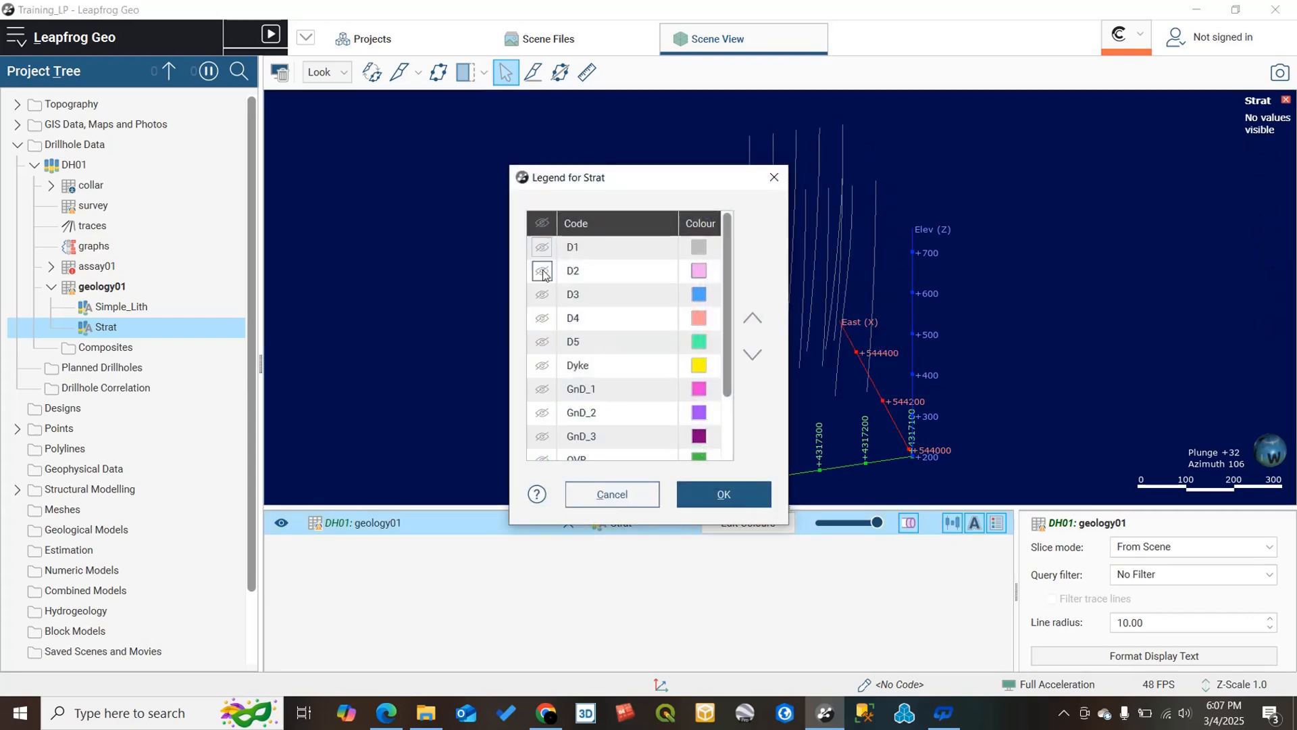
left_click(542, 364)
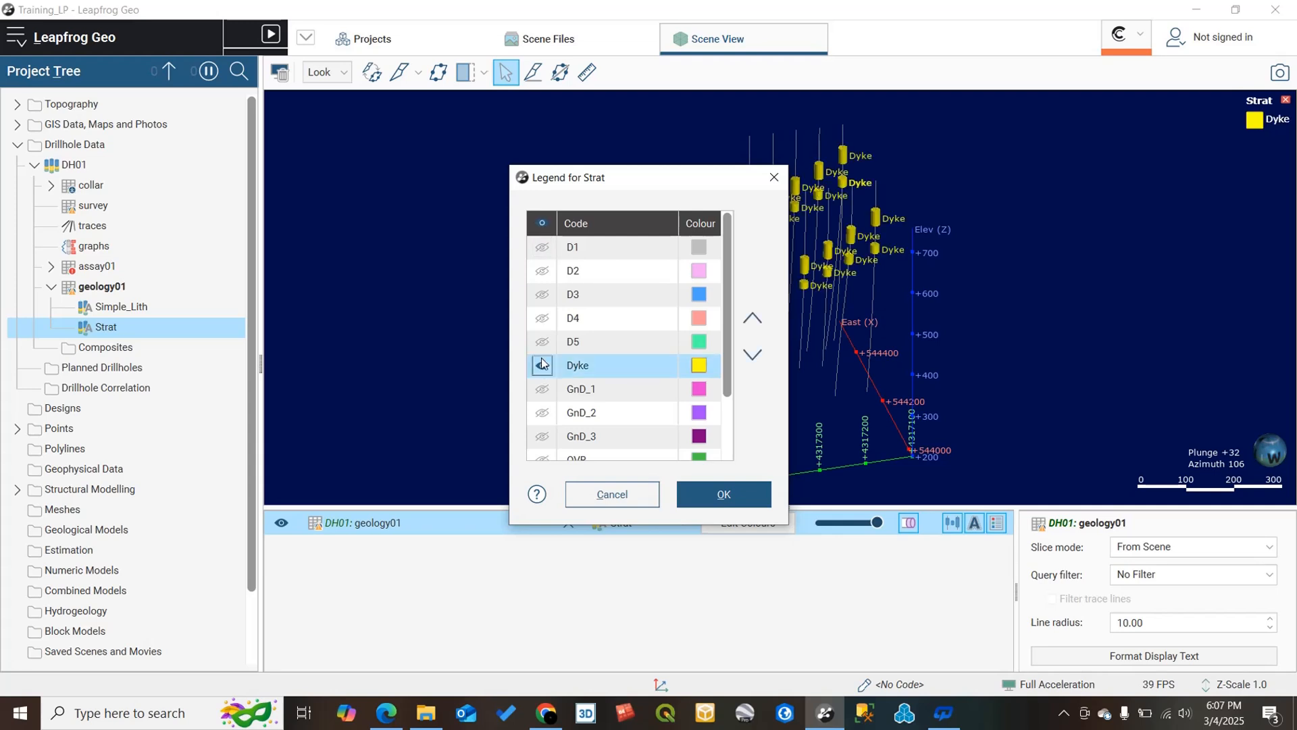
left_click(723, 494)
left_click_drag(833, 251, 878, 306)
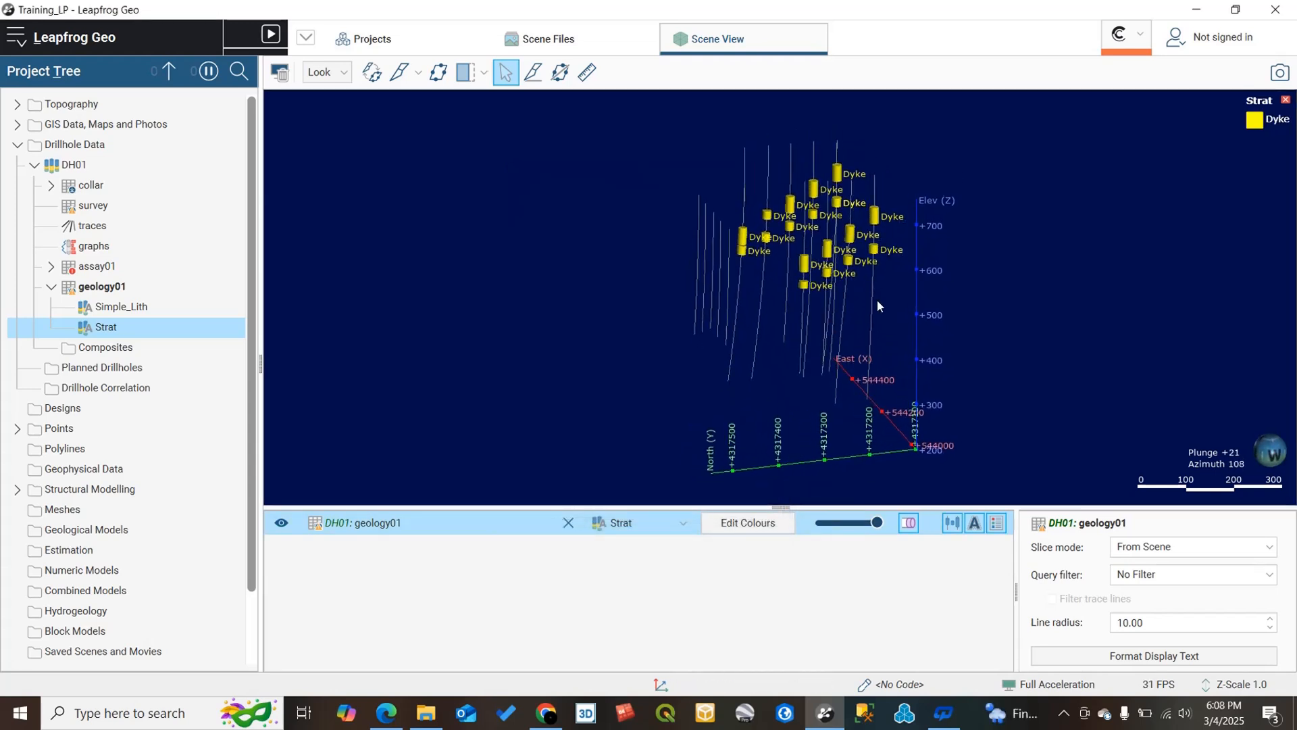
Hide the Dyke code in the Strat legend and display the GnD_1, GnD_2 and GnD_3 codes instead.
left_click(757, 526)
left_click(542, 366)
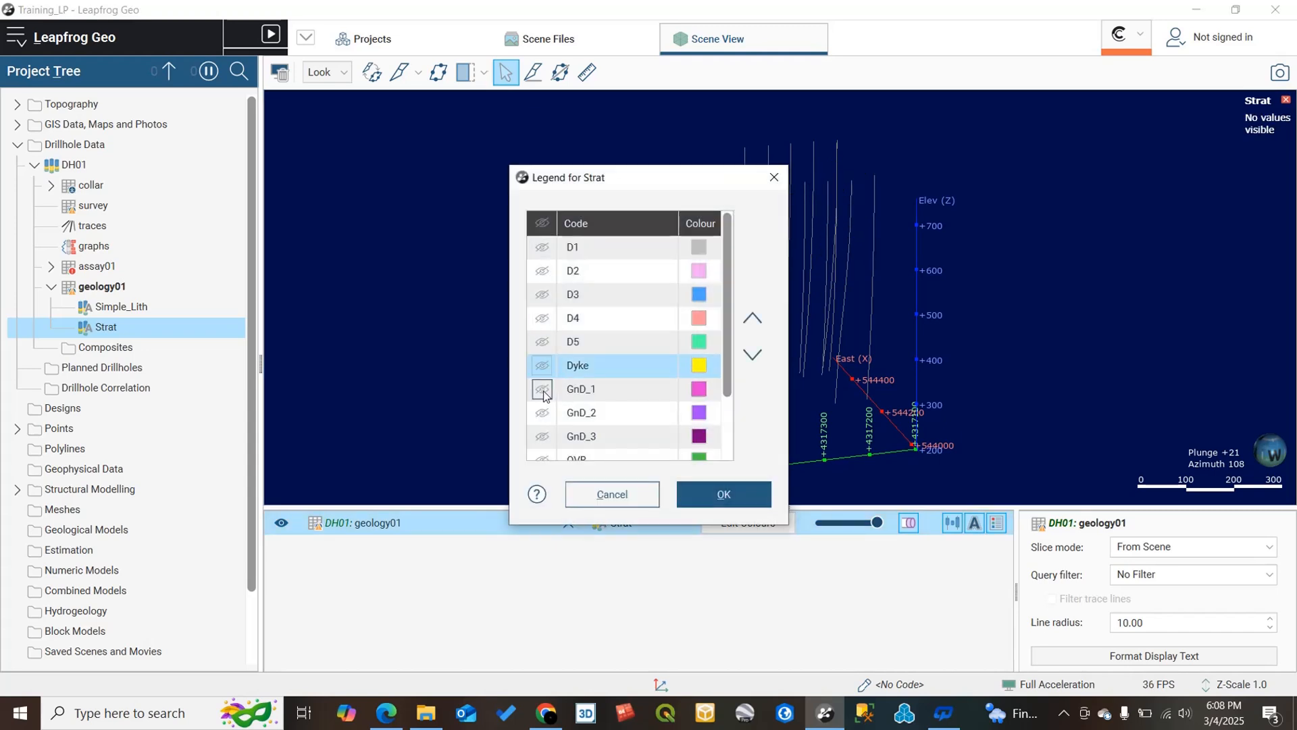
left_click(542, 390)
left_click(542, 413)
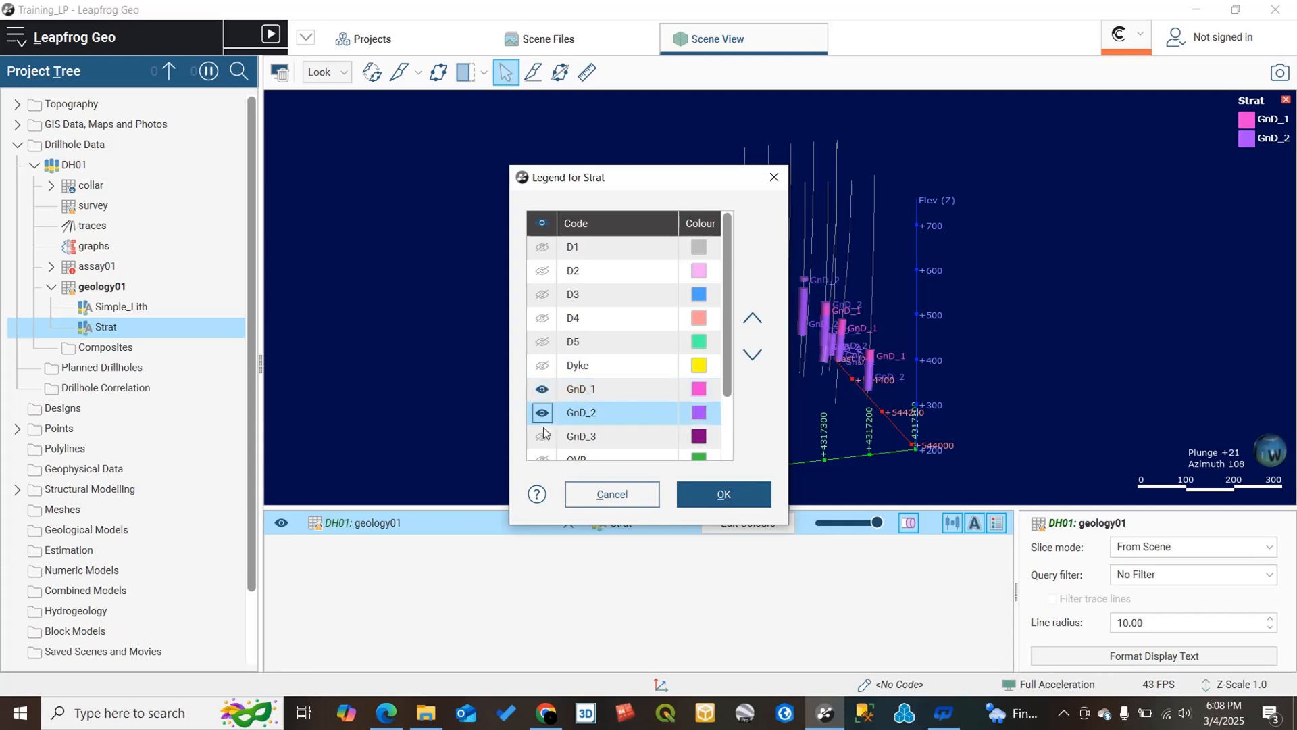
left_click(543, 436)
left_click(698, 506)
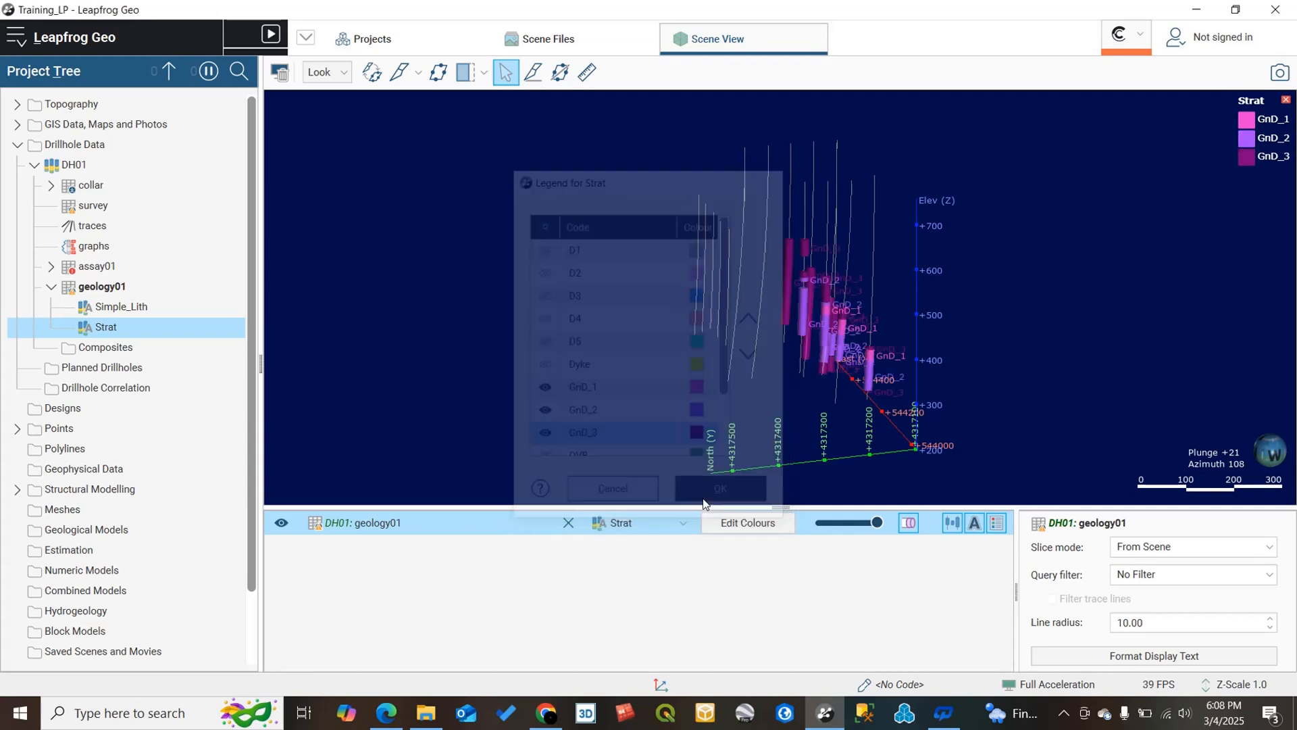
Examine the GnD intervals from several angles, hiding the drillhole trace lines so only the coded intervals are drawn.
left_click_drag(702, 338, 866, 303)
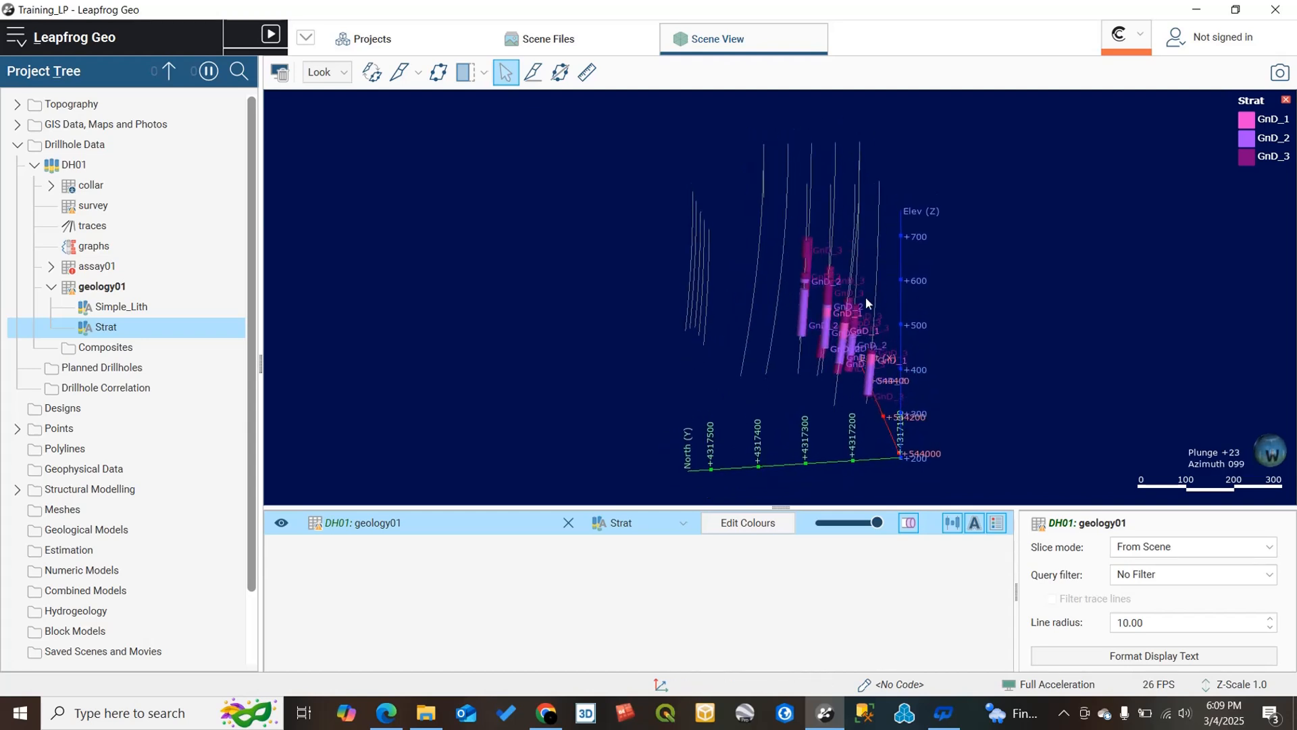
left_click_drag(869, 368, 780, 341)
left_click_drag(861, 322, 763, 314)
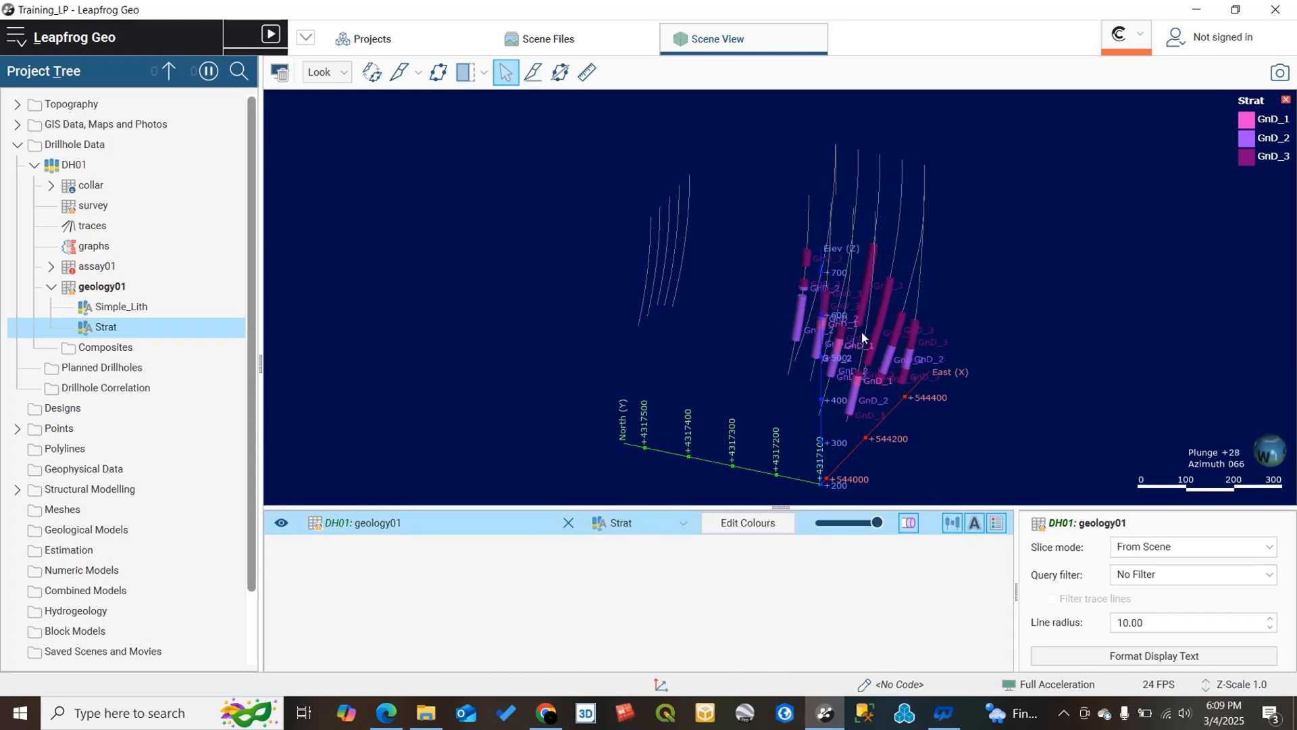
left_click_drag(861, 331, 831, 327)
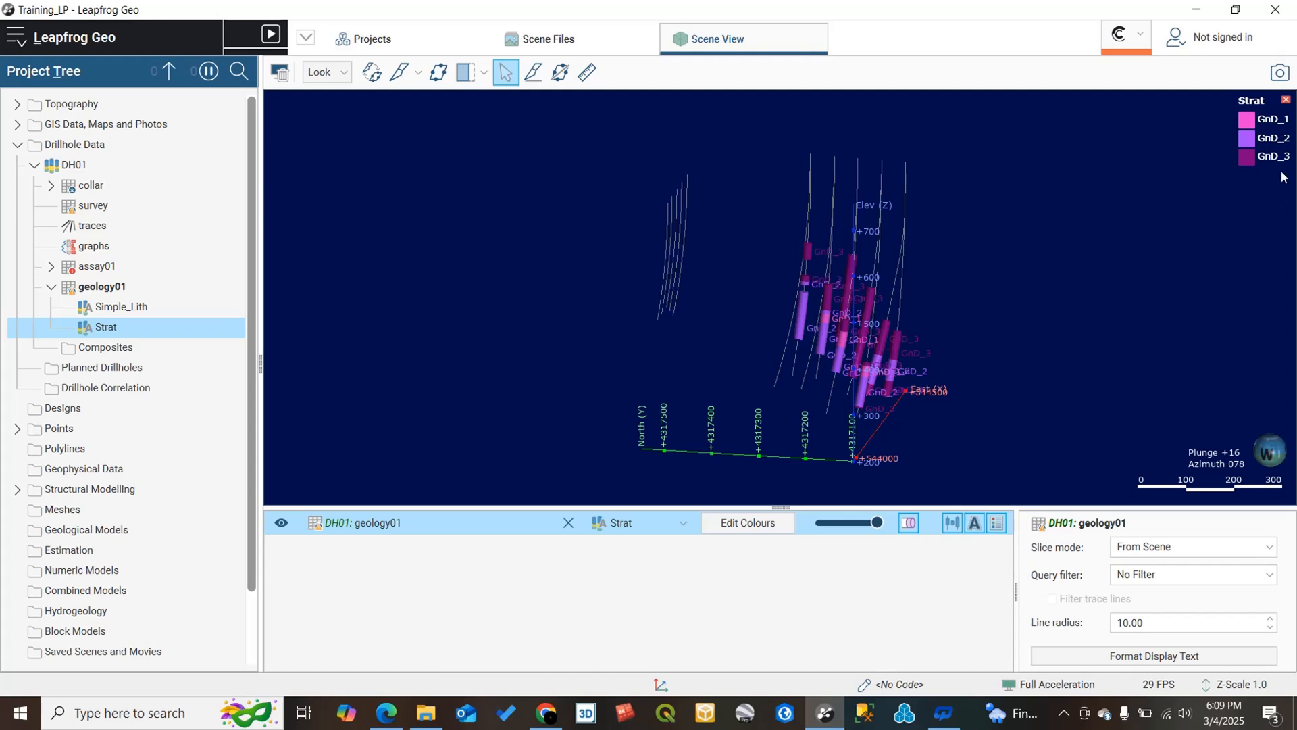
left_click_drag(872, 342, 892, 351)
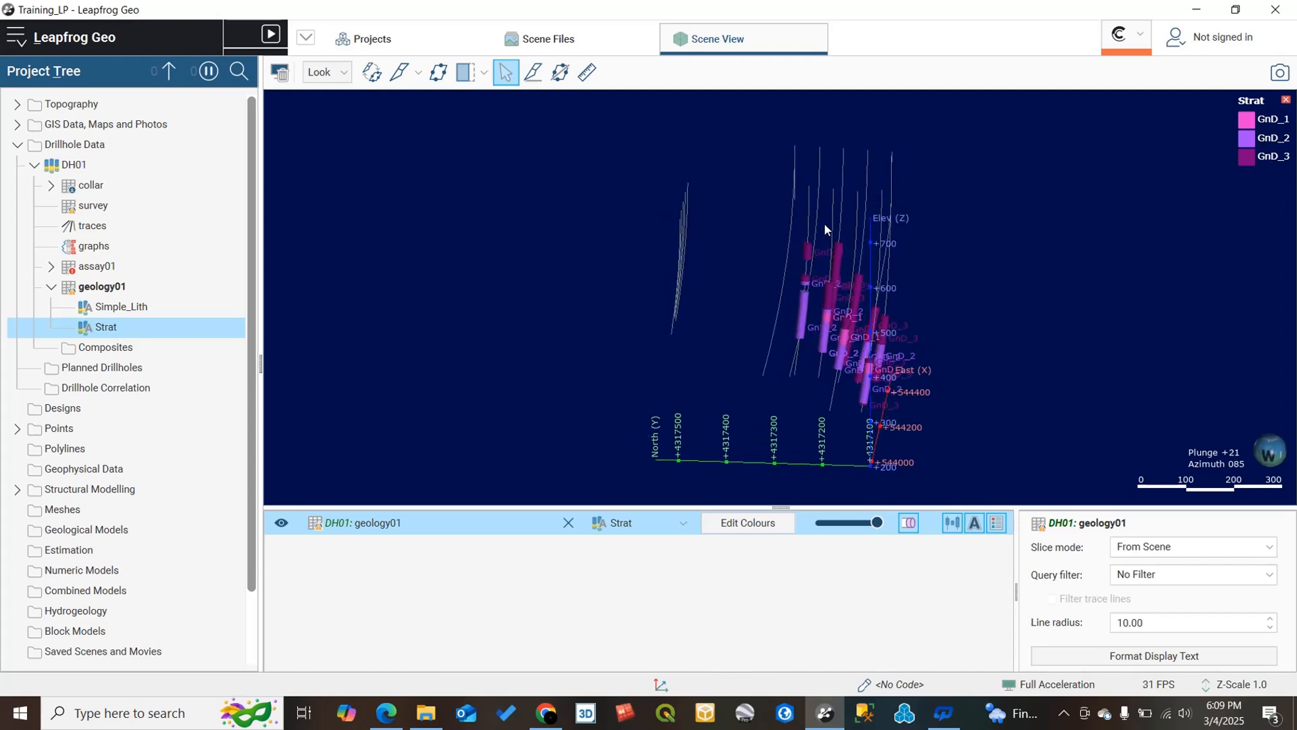
left_click_drag(823, 211, 773, 204)
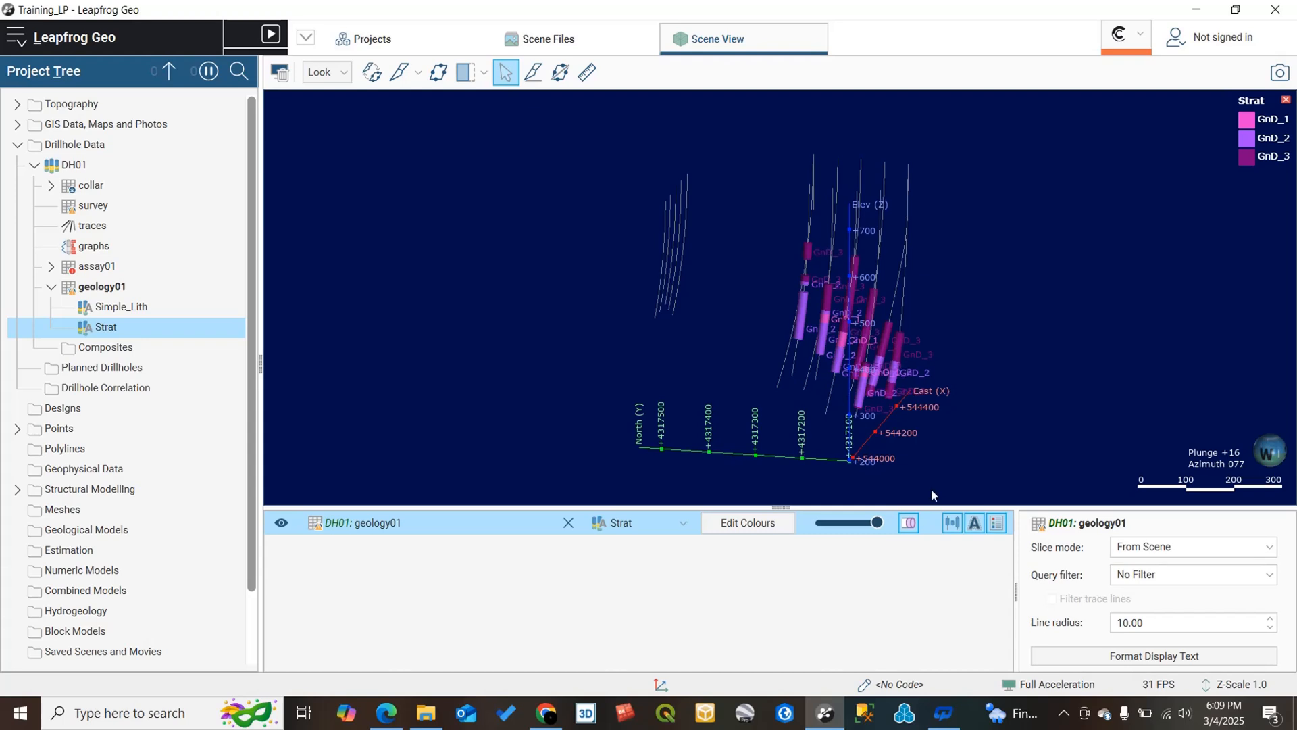
left_click(947, 525)
mouse_move(817, 257)
left_mouse_down()
mouse_move(892, 372)
mouse_move(759, 273)
mouse_move(886, 315)
mouse_move(709, 318)
mouse_move(877, 312)
left_mouse_up()
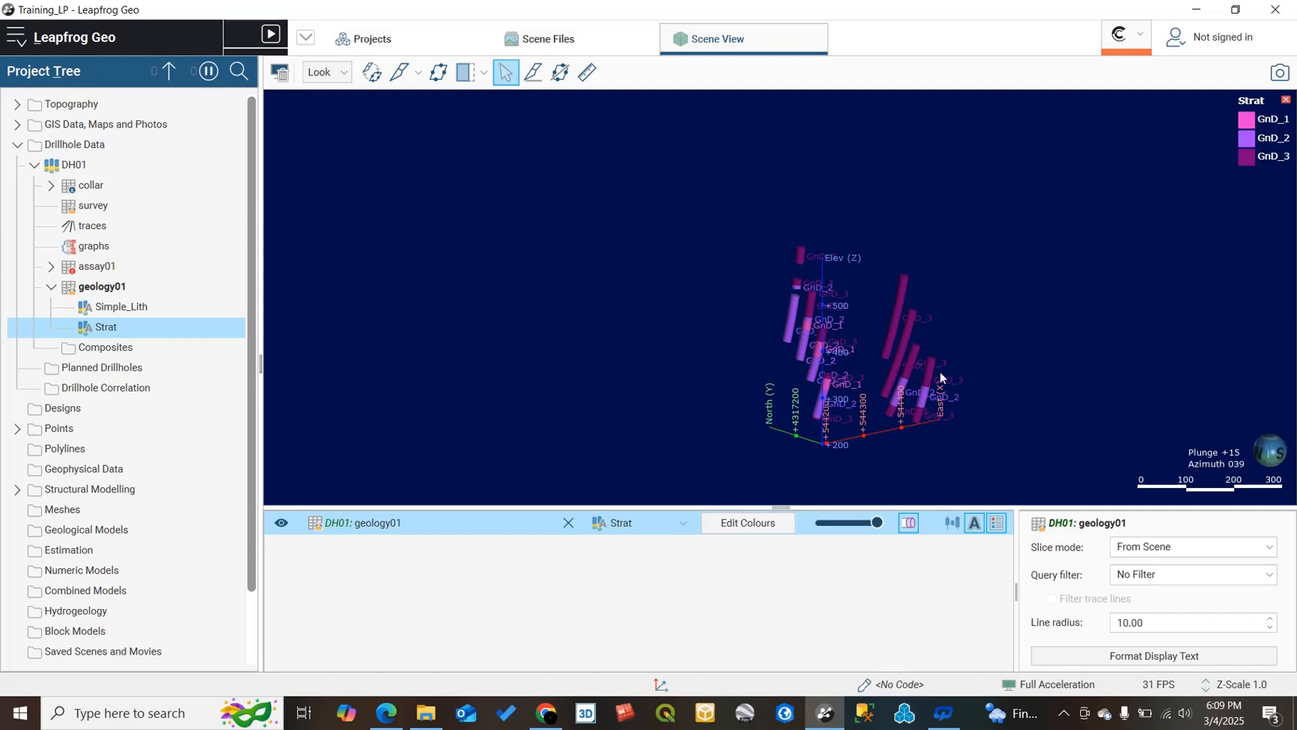
Hide the GnD_1 code in the Strat legend, checking its effect on the drillholes, and turn it back on.
left_click_drag(921, 374, 1054, 352)
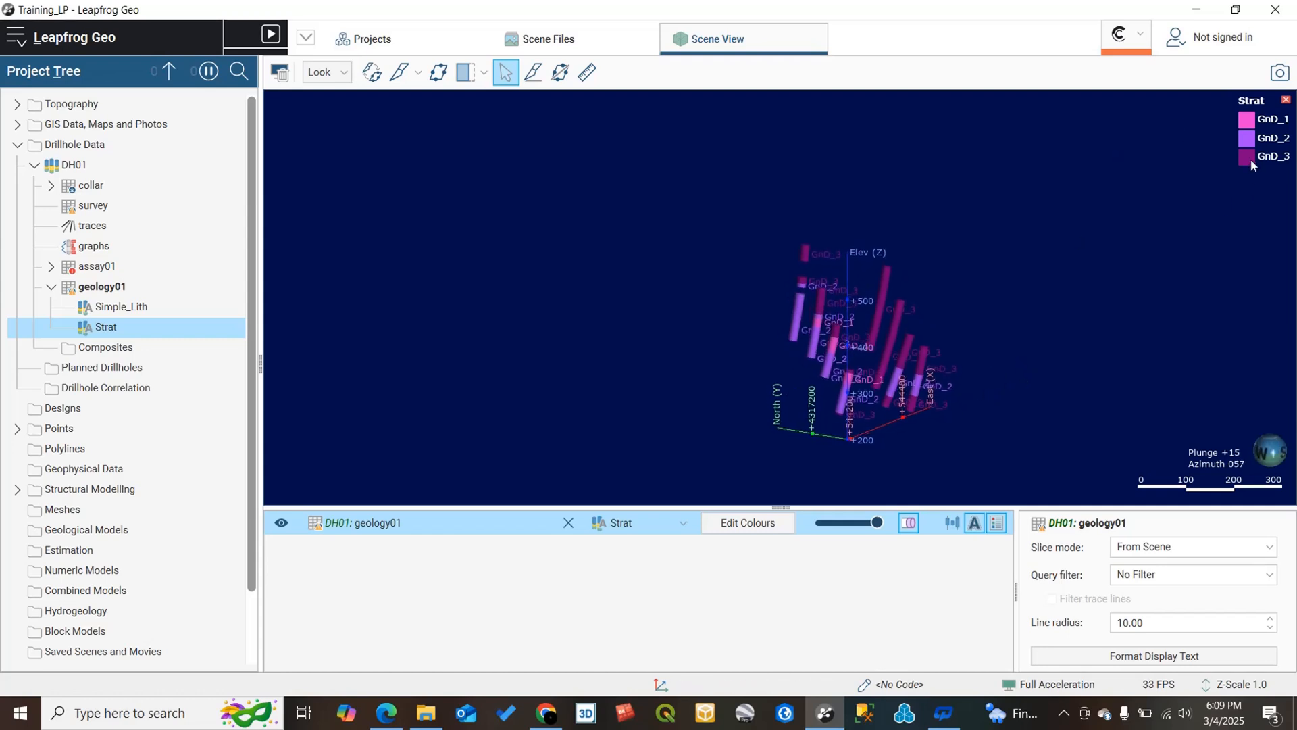
left_click(763, 525)
left_click_drag(703, 183, 484, 133)
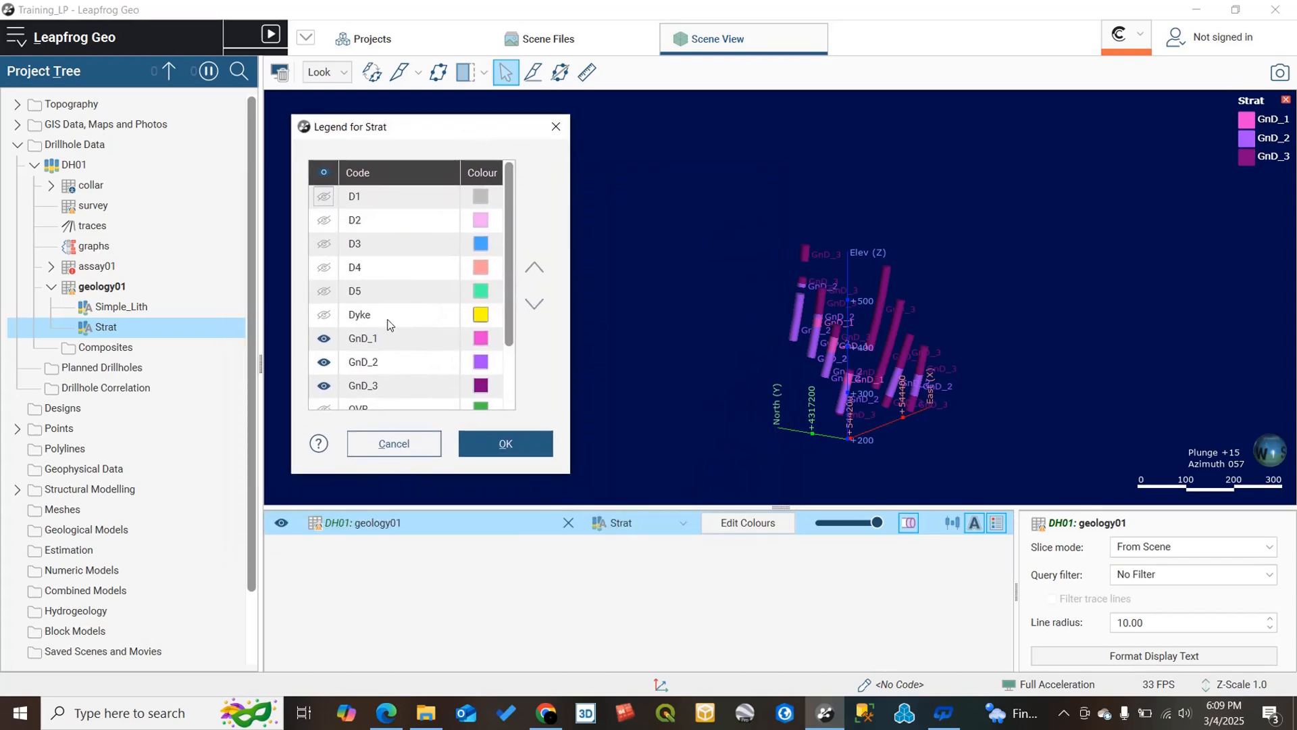
left_click(324, 339)
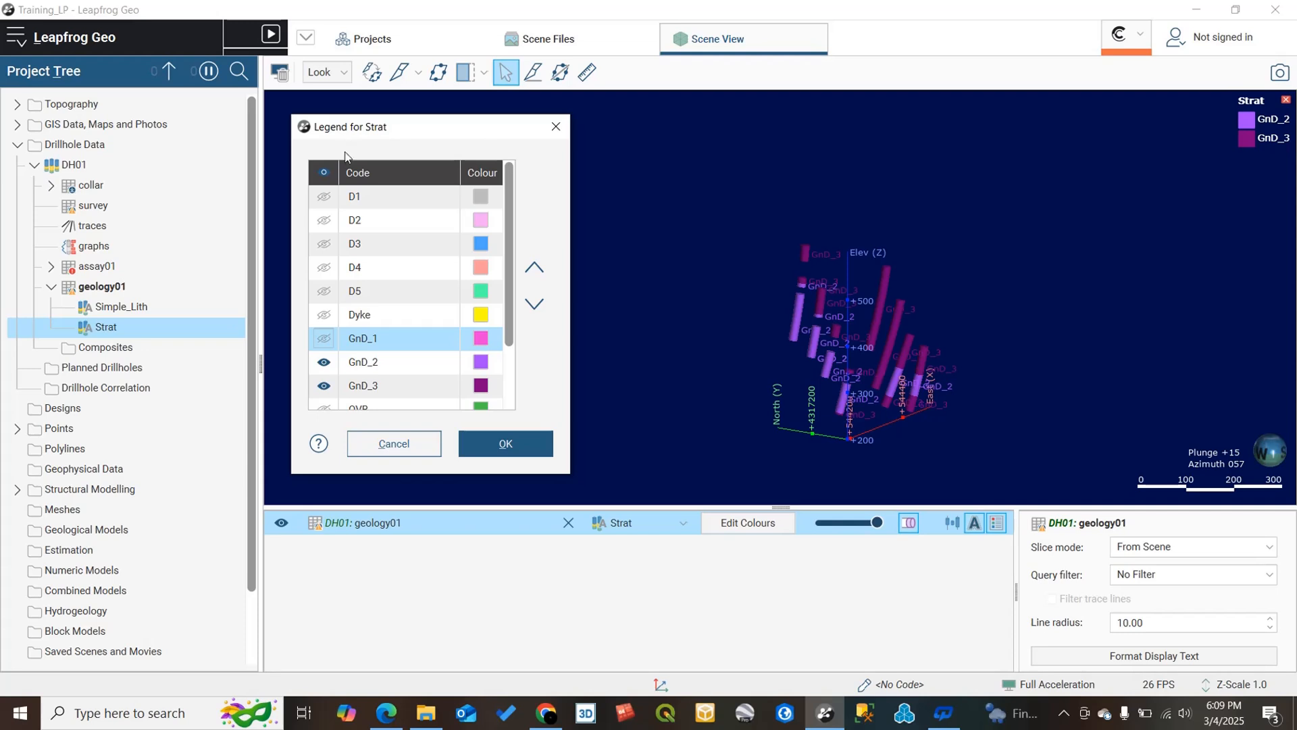
left_click(751, 528)
left_click(324, 338)
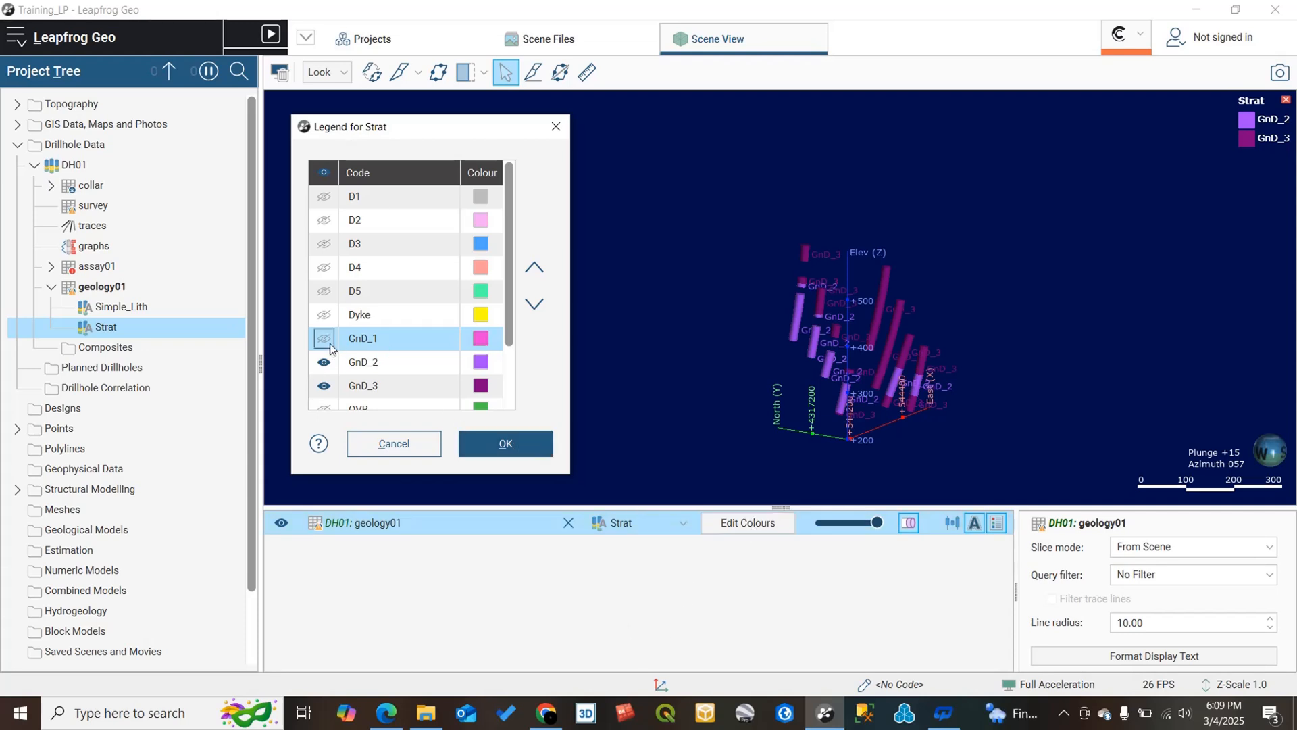
left_click(532, 439)
Make all codes in the Strat legend visible and view the full drillhole stratigraphy from several angles.
left_click(731, 523)
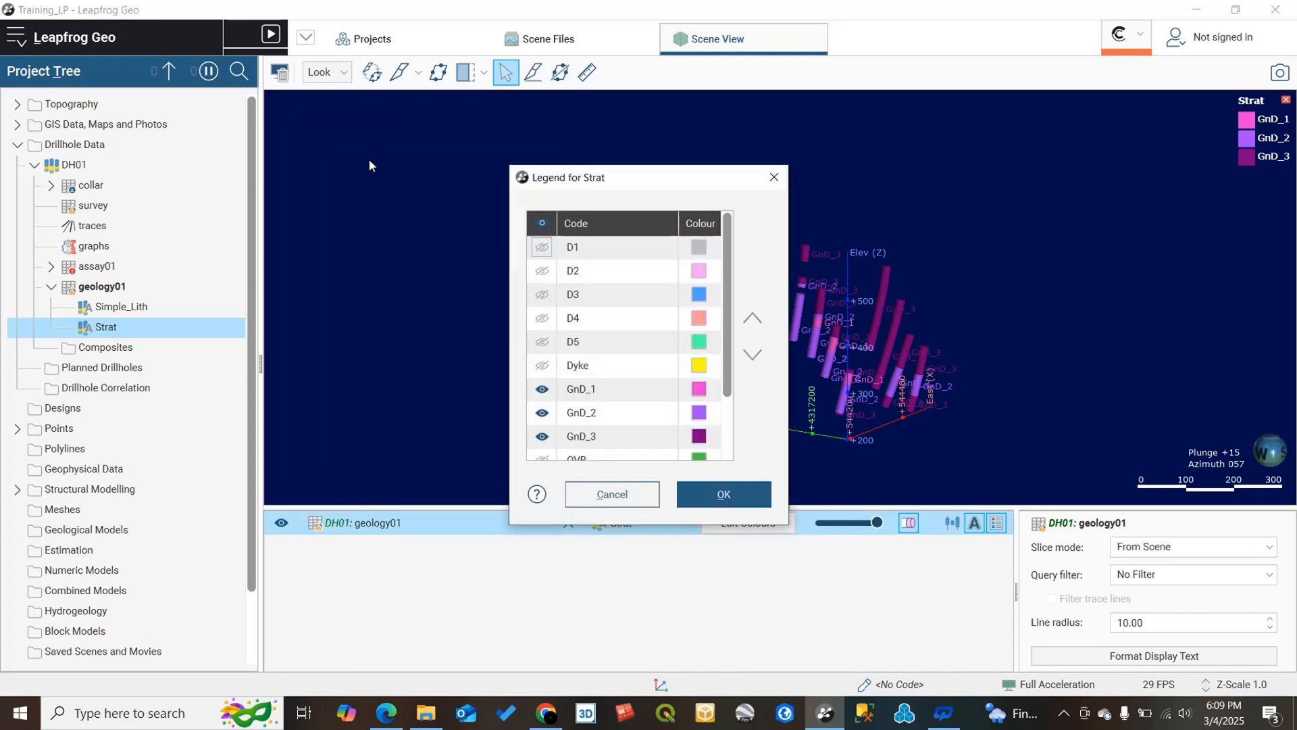
left_click(542, 223)
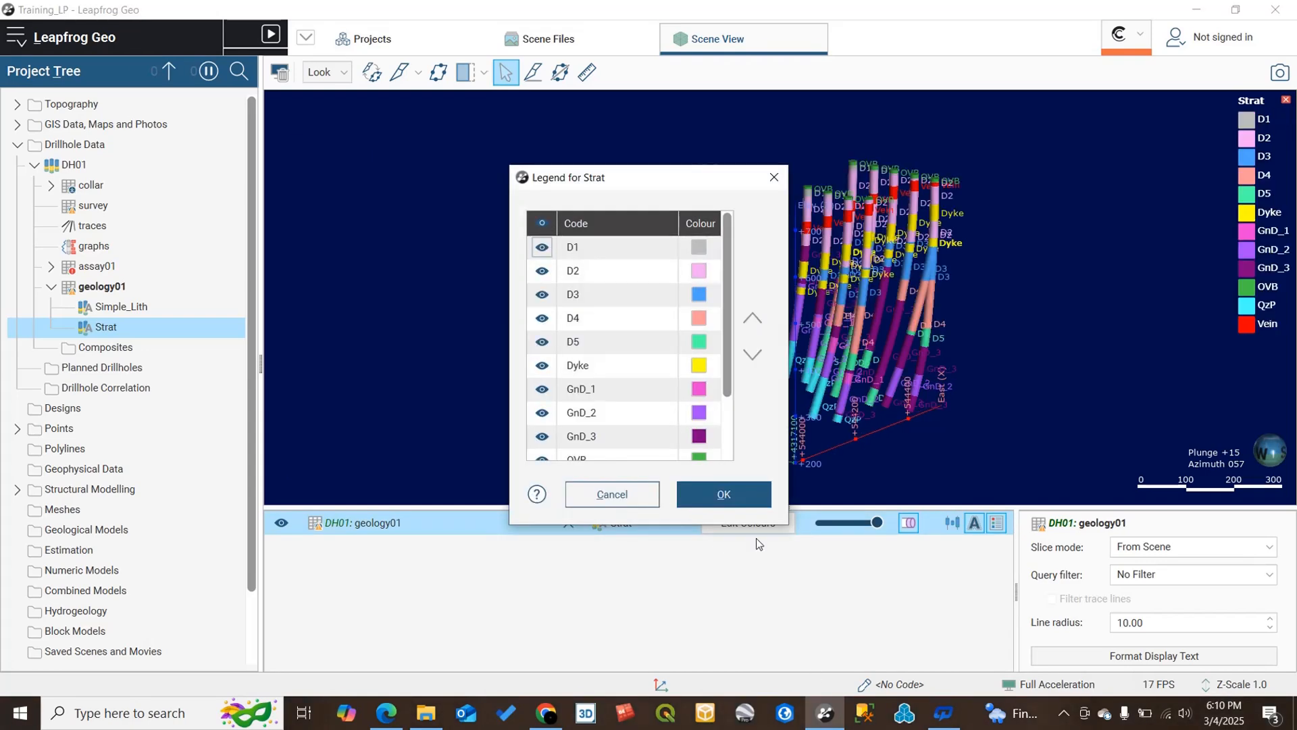
left_click(746, 497)
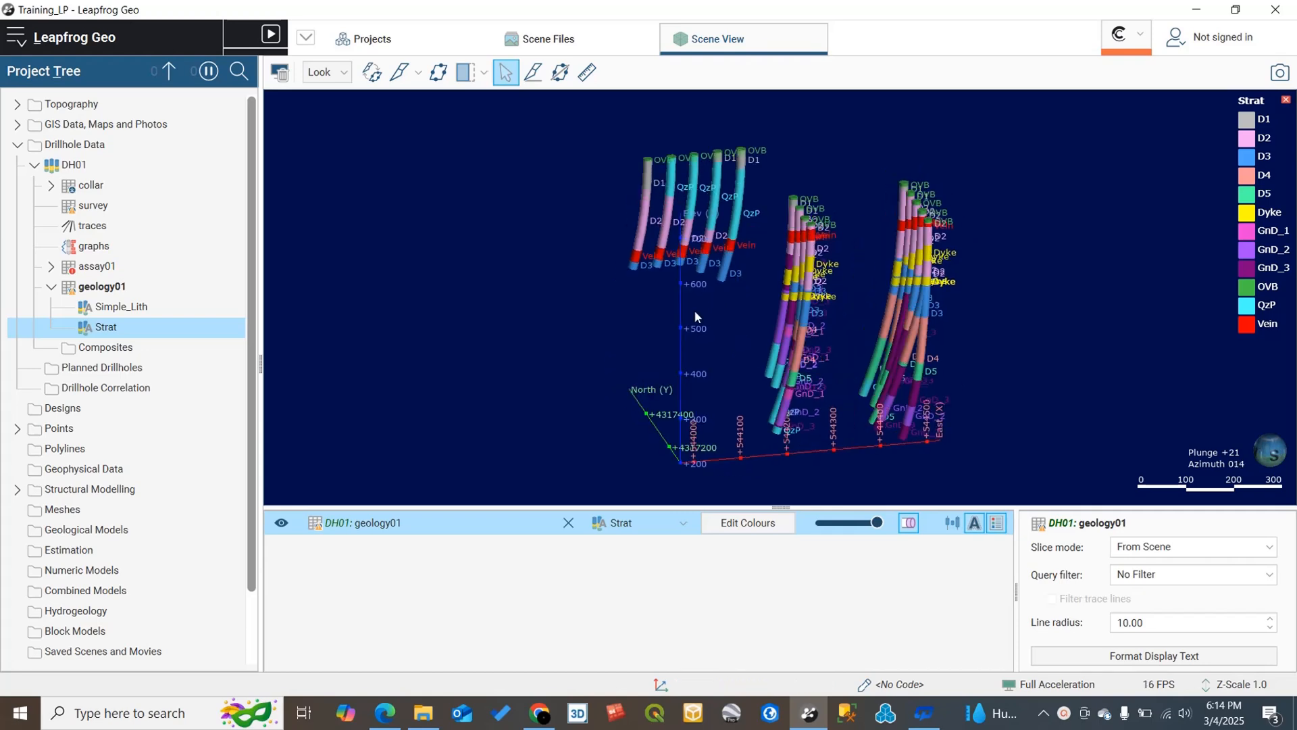
left_click_drag(696, 314, 832, 362)
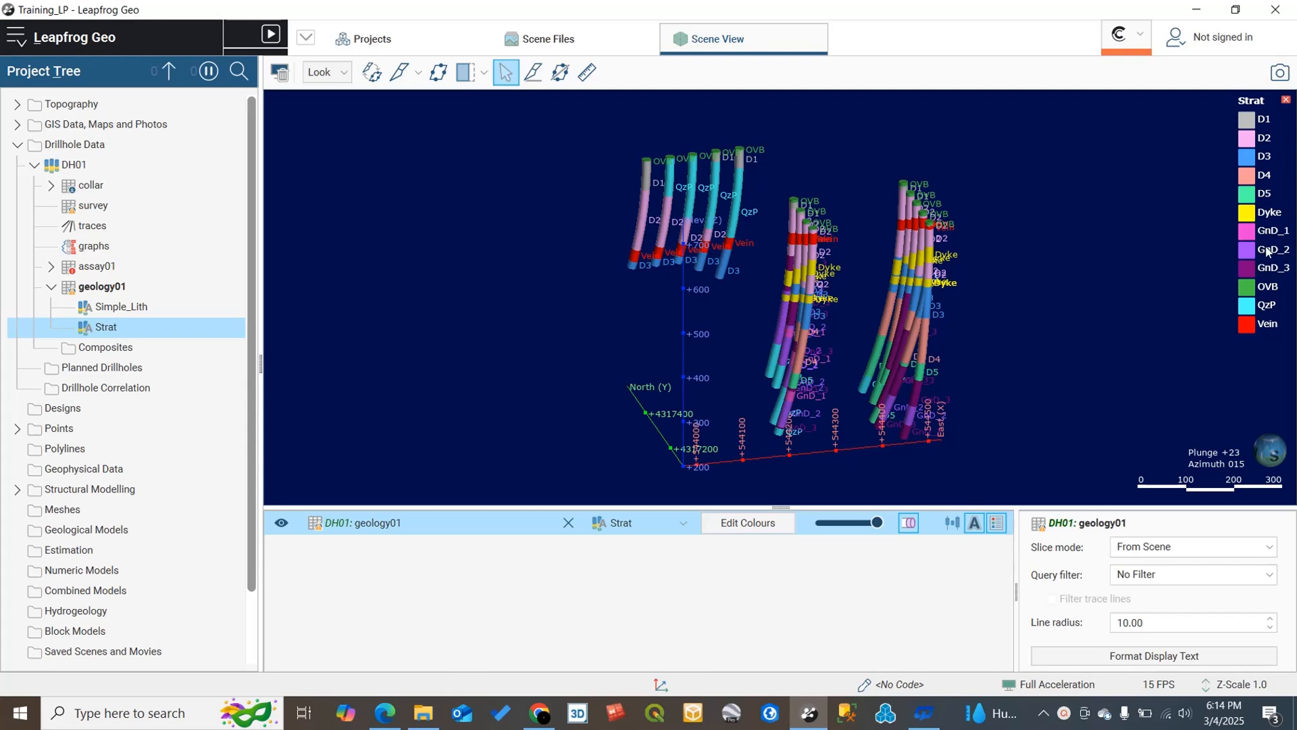
left_click_drag(666, 274, 742, 217)
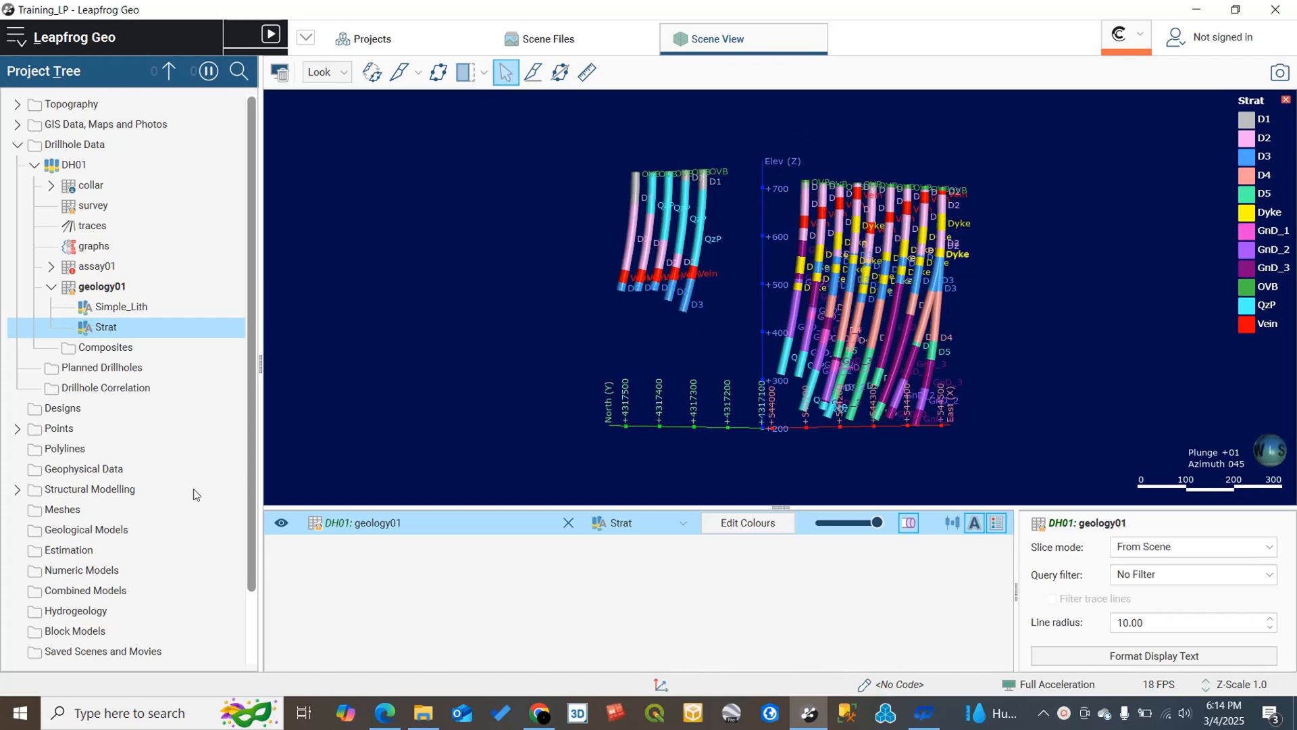
Create a Group Lithologies column named Gp_Strat in the geology01 table, using Strat as the base column.
left_click(98, 287)
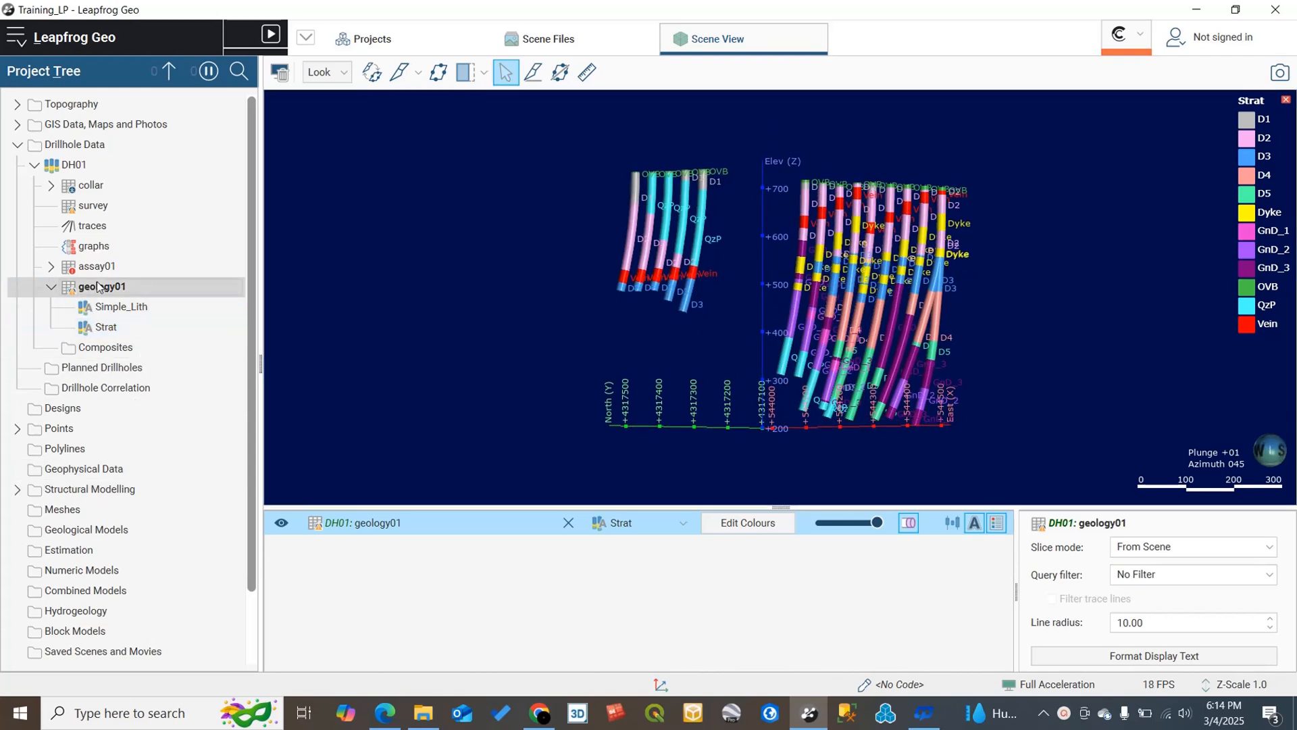
right_click(98, 286)
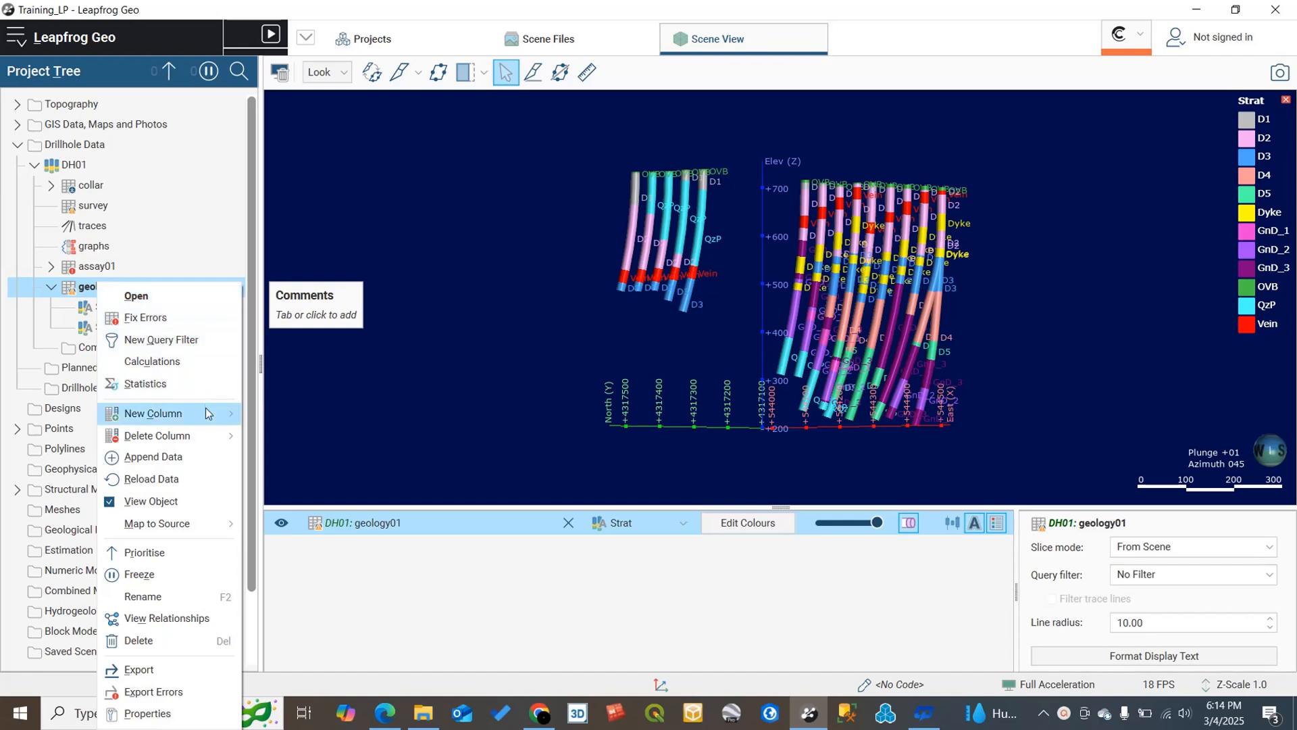
mouse_move(213, 412)
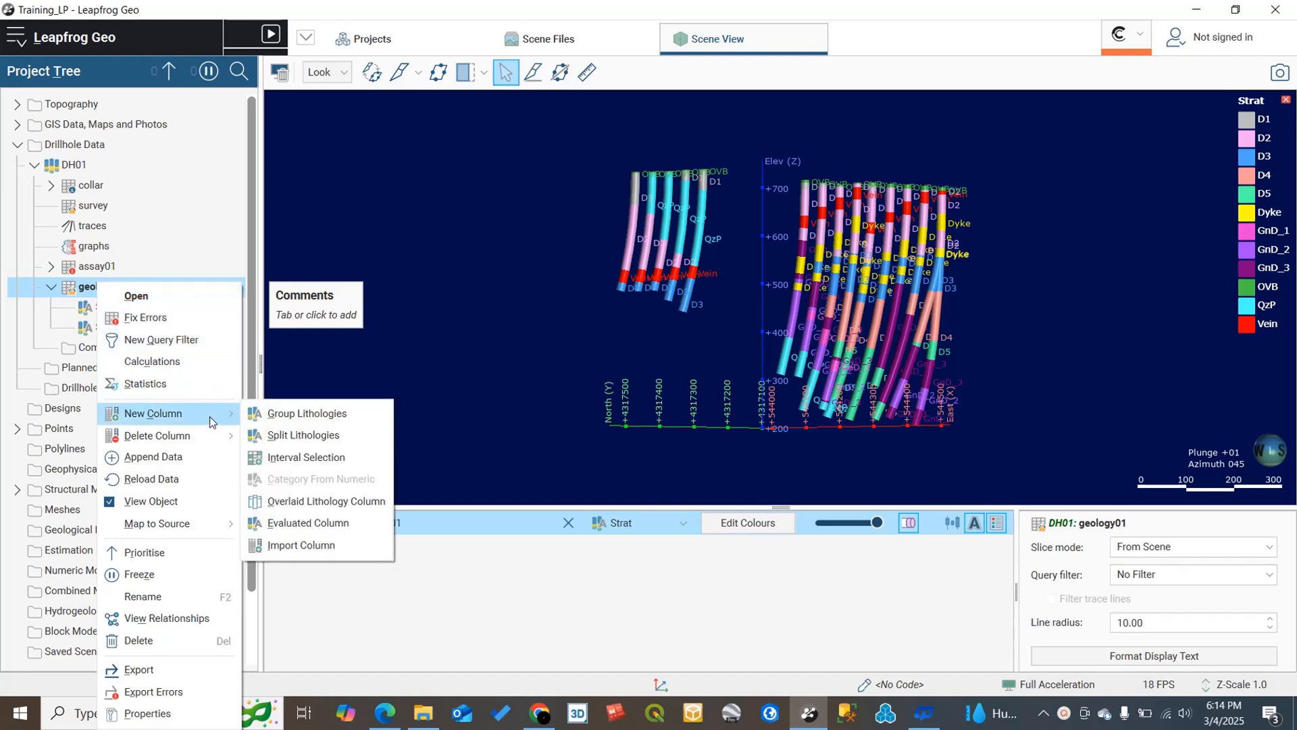
left_click(338, 415)
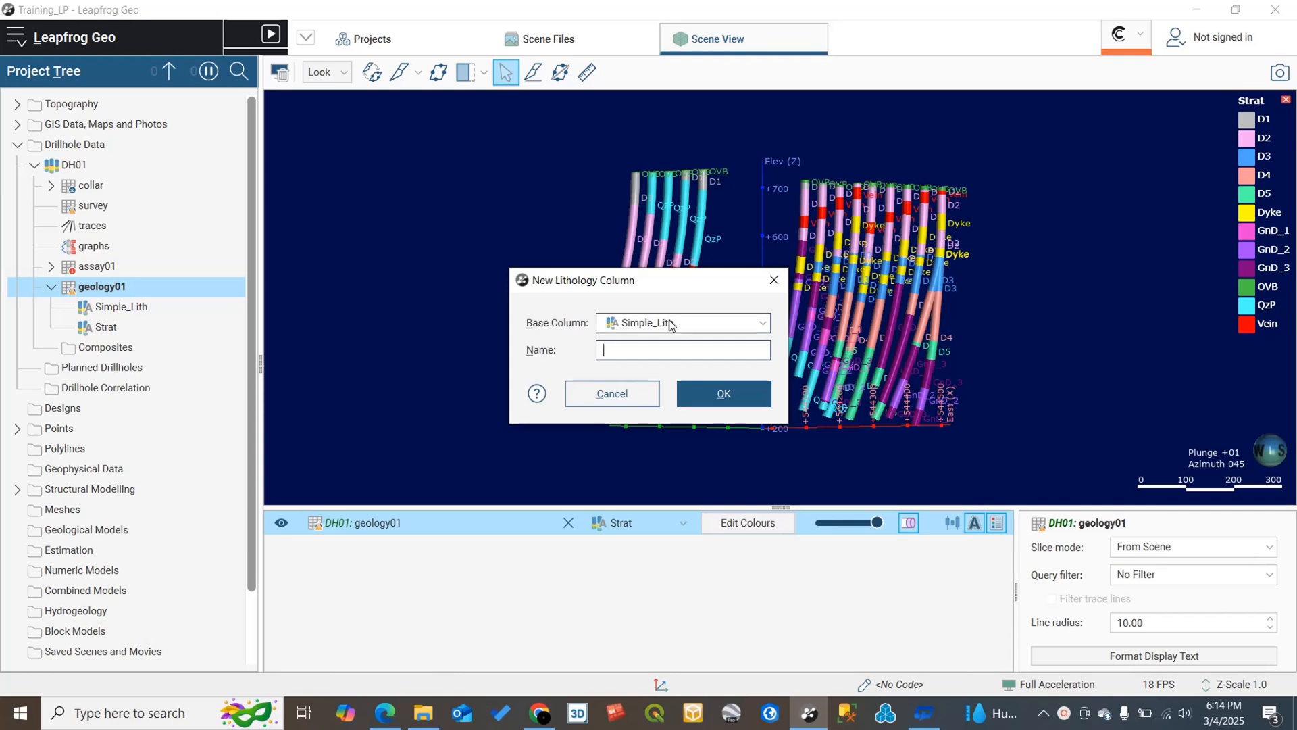
left_click(670, 325)
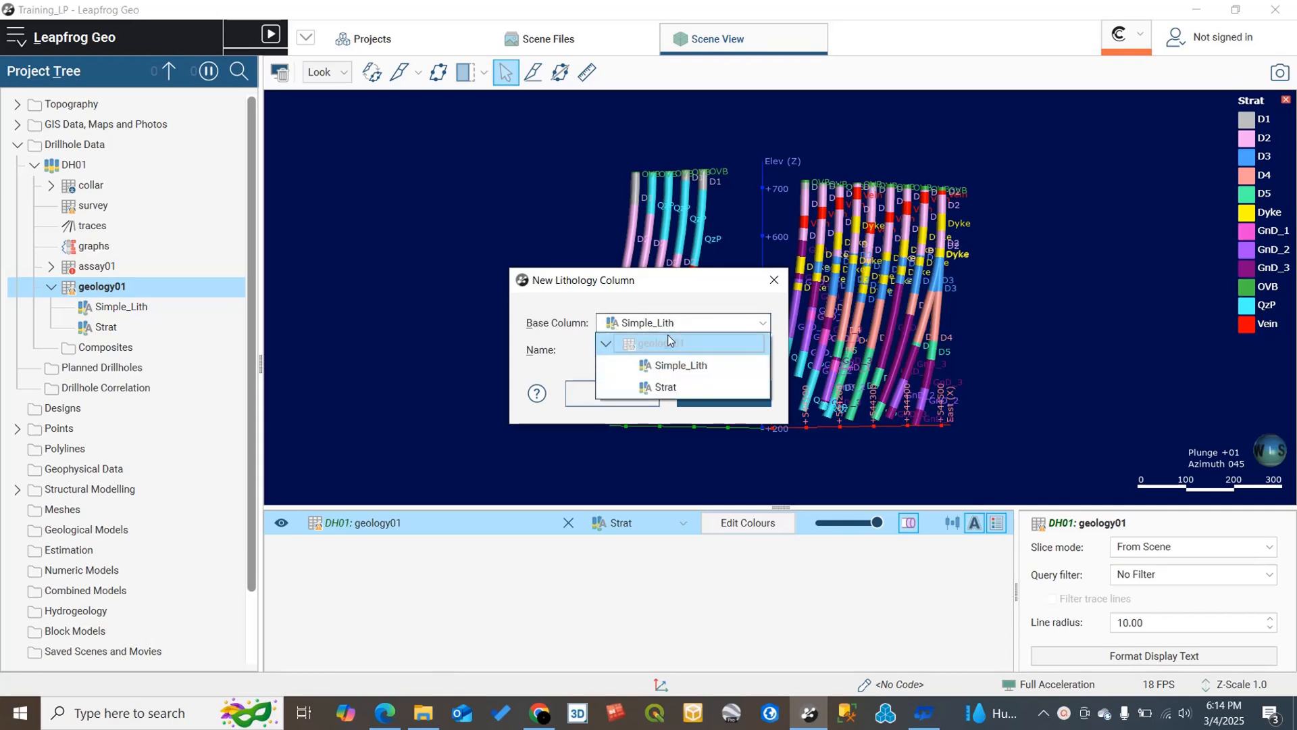
left_click(675, 387)
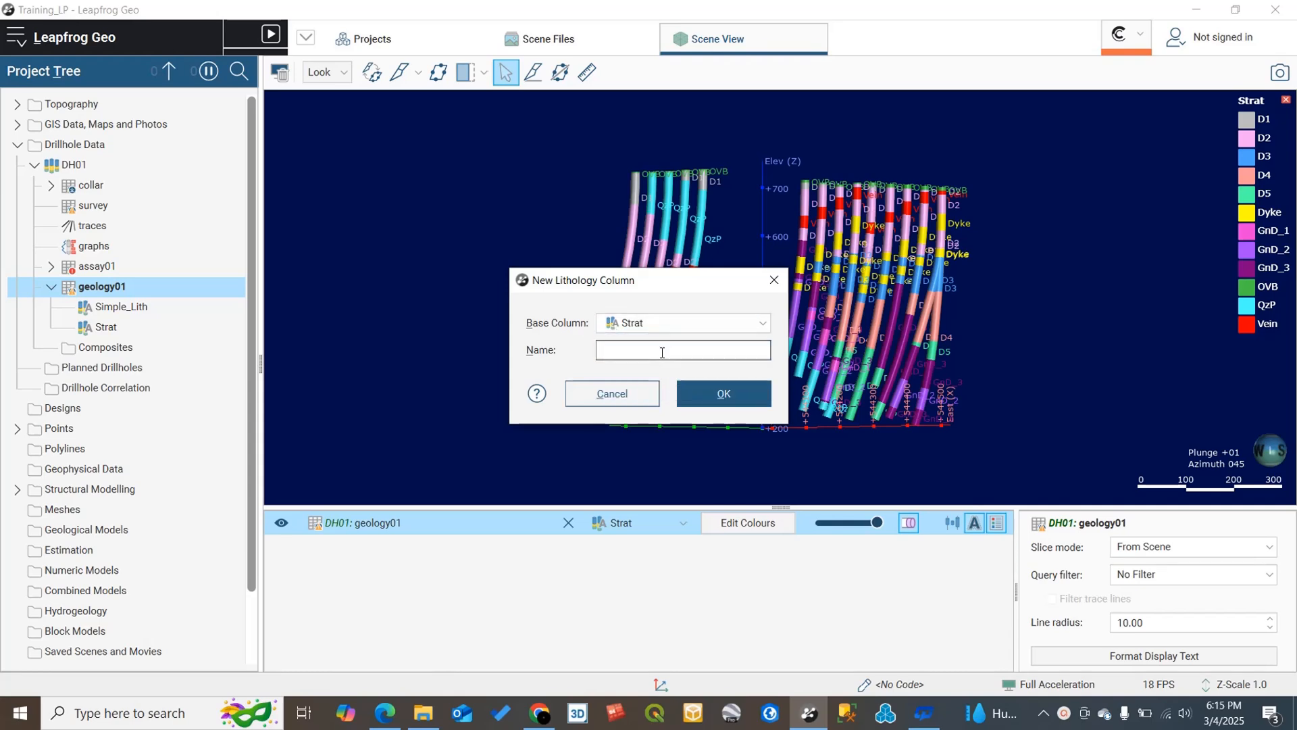
type("Gp_Strat")
left_click(739, 386)
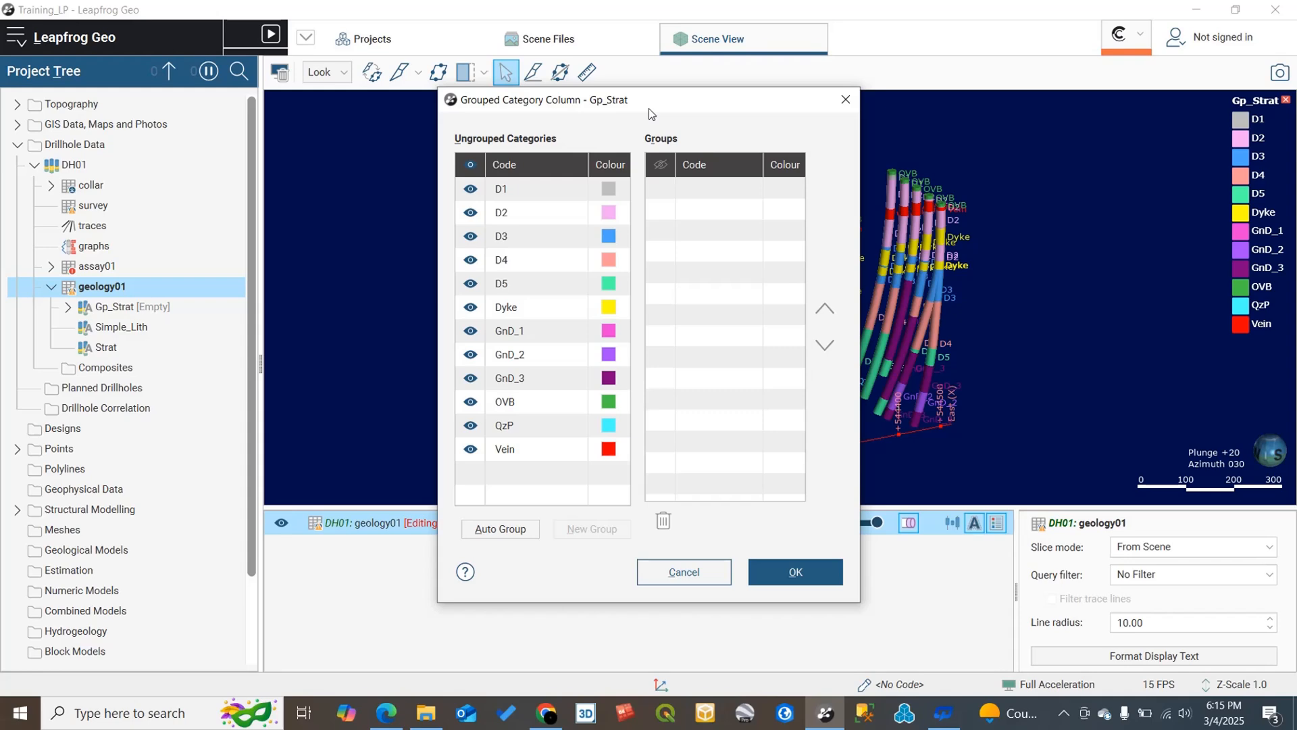
Combine the GnD_1, GnD_2 and GnD_3 codes into a new group named GnD.
left_click_drag(648, 108, 748, 83)
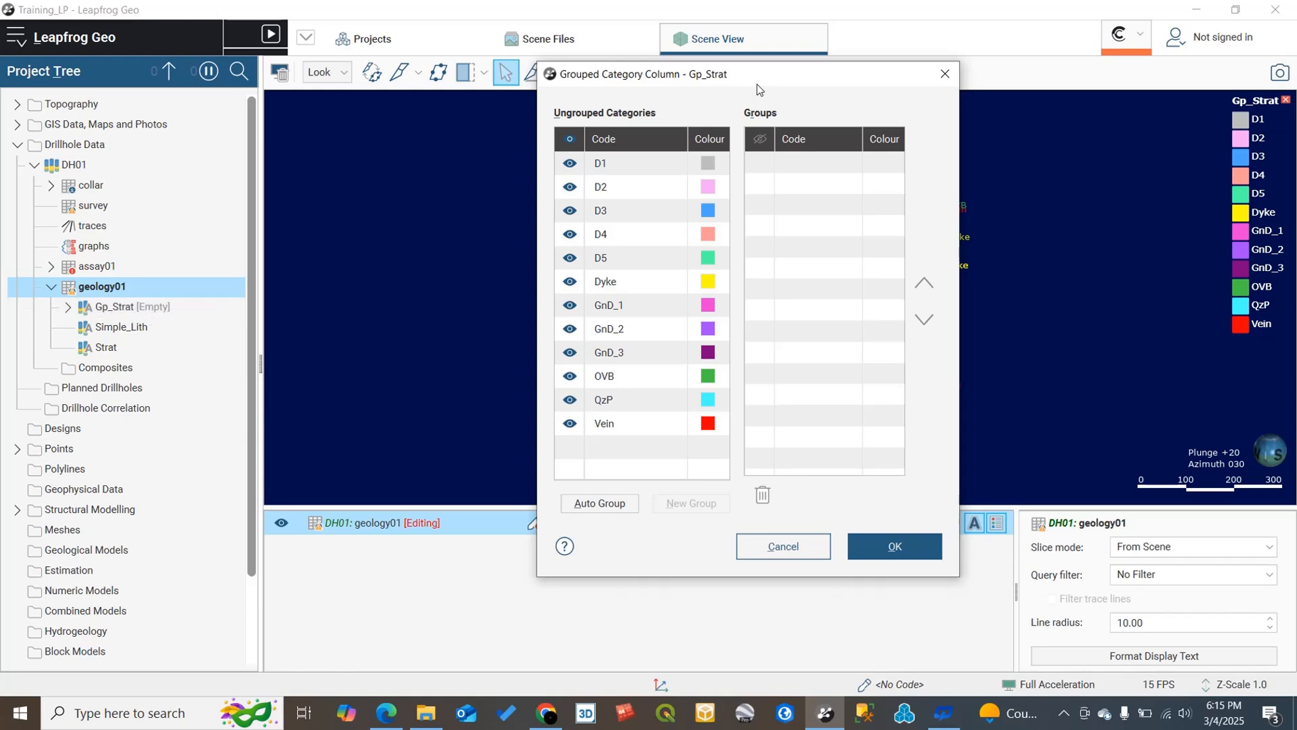
left_click_drag(737, 88, 349, 50)
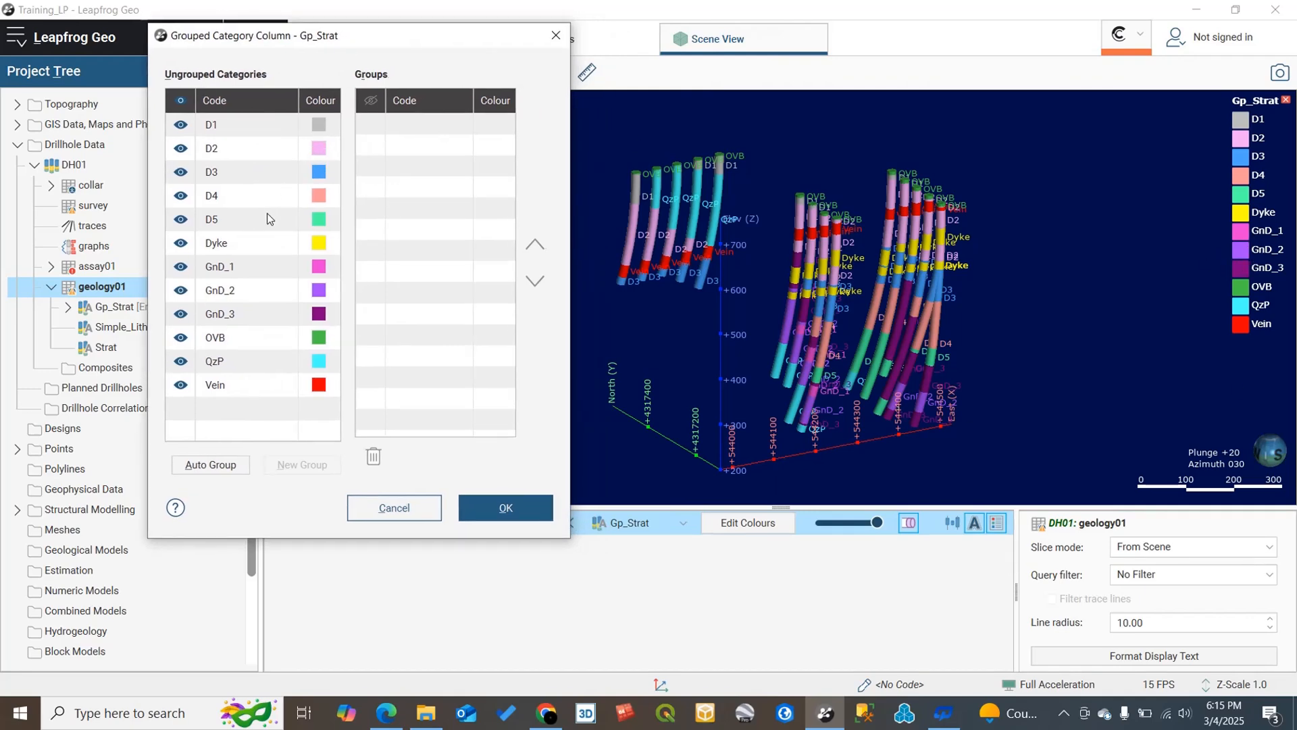
left_click(229, 266)
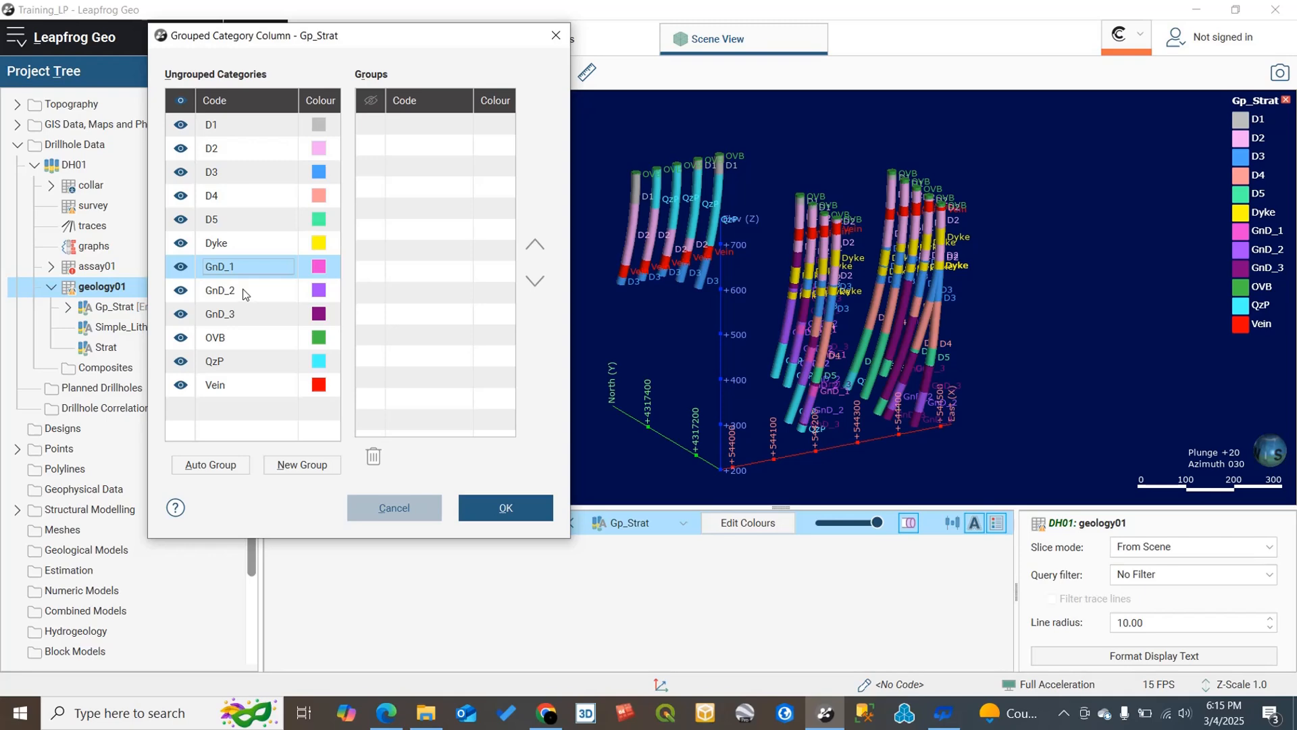
left_click(254, 286)
left_click(261, 266)
left_click(251, 287, "shift")
left_click(251, 315, "shift")
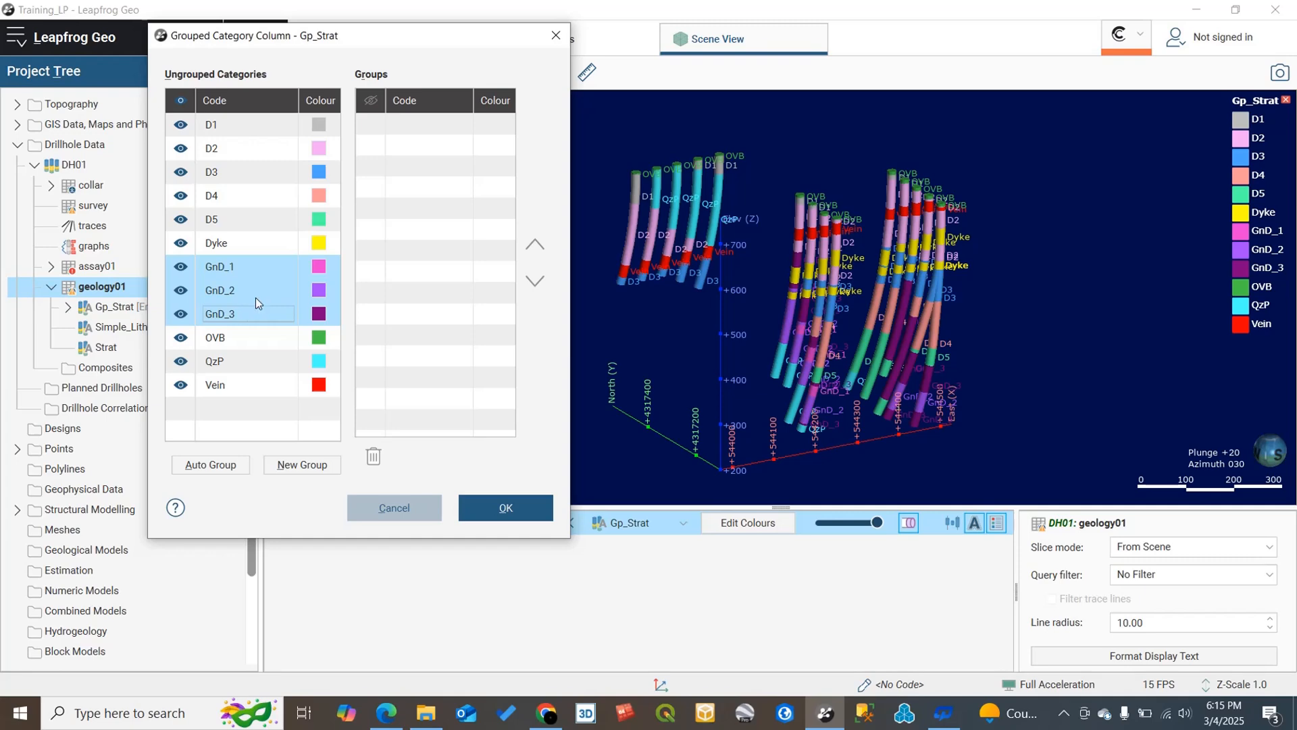
left_click(285, 470)
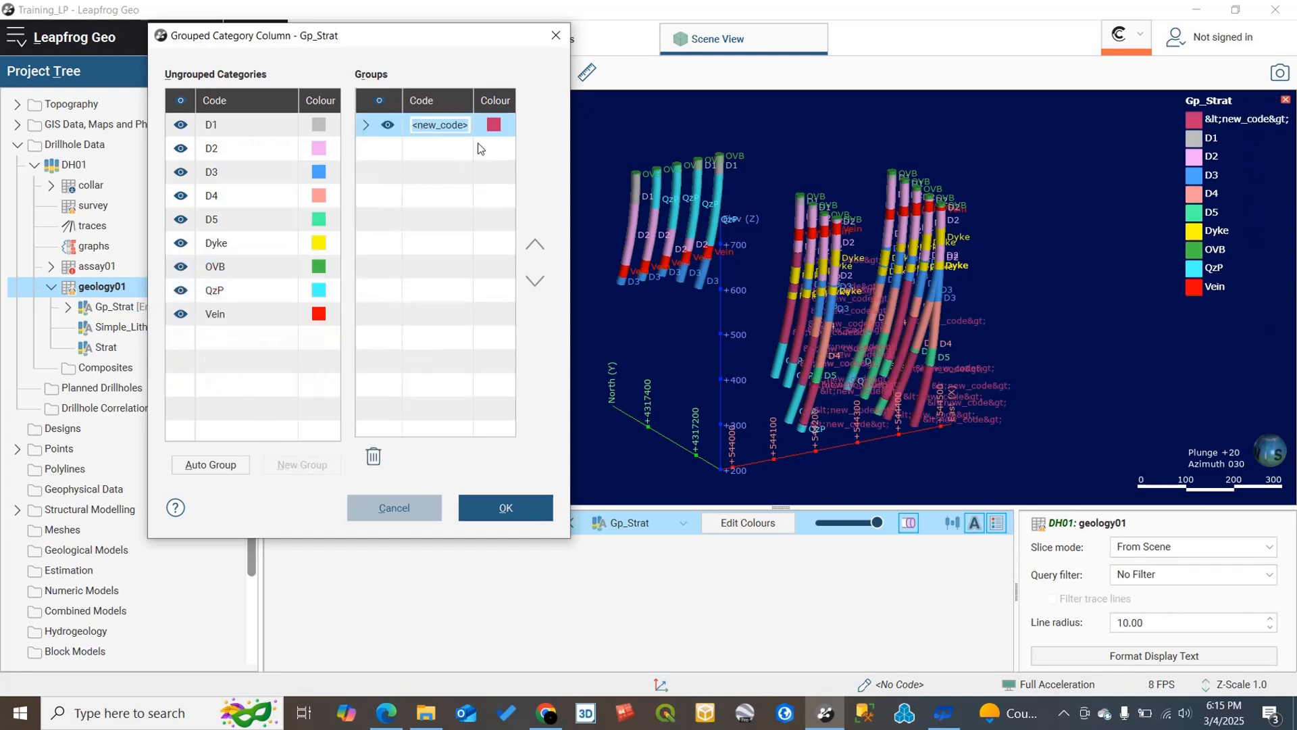
key("BackSpace")
type("GnD")
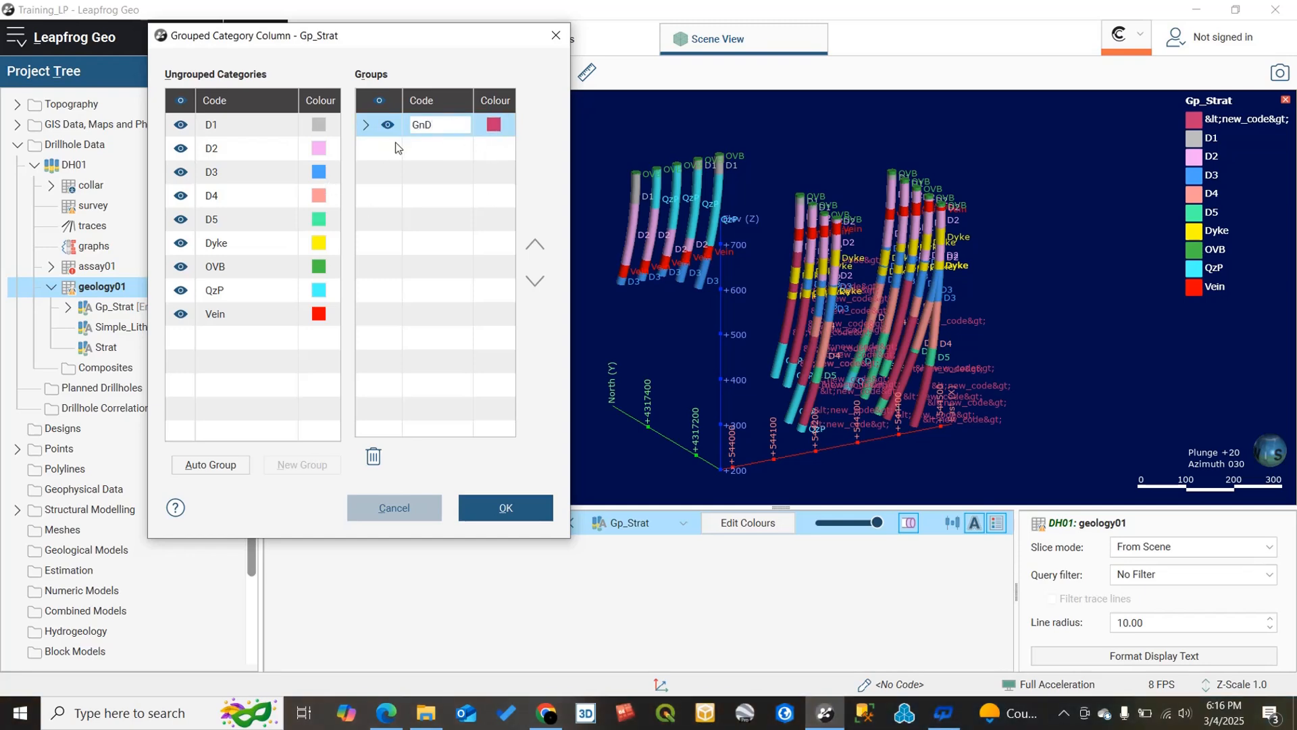
Check the member codes of the GnD group and accept the grouped Gp_Strat column.
left_click(364, 124)
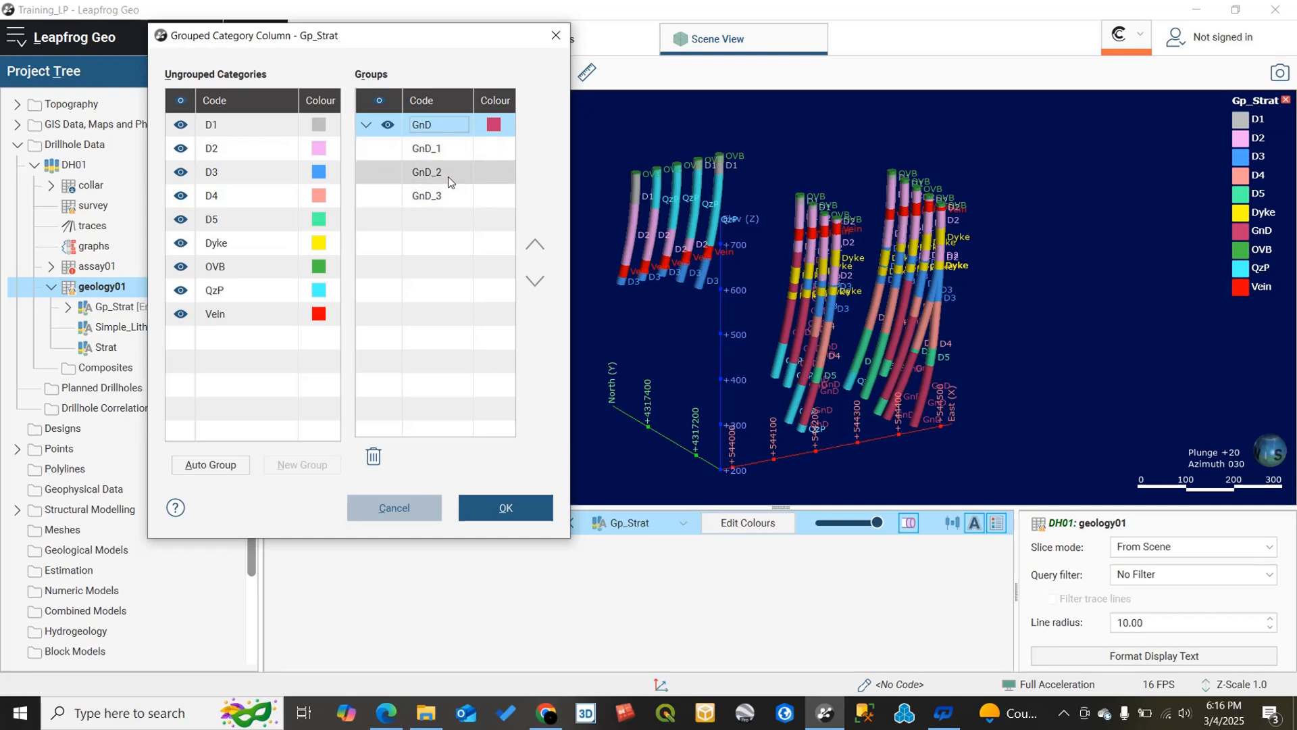
left_click(366, 124)
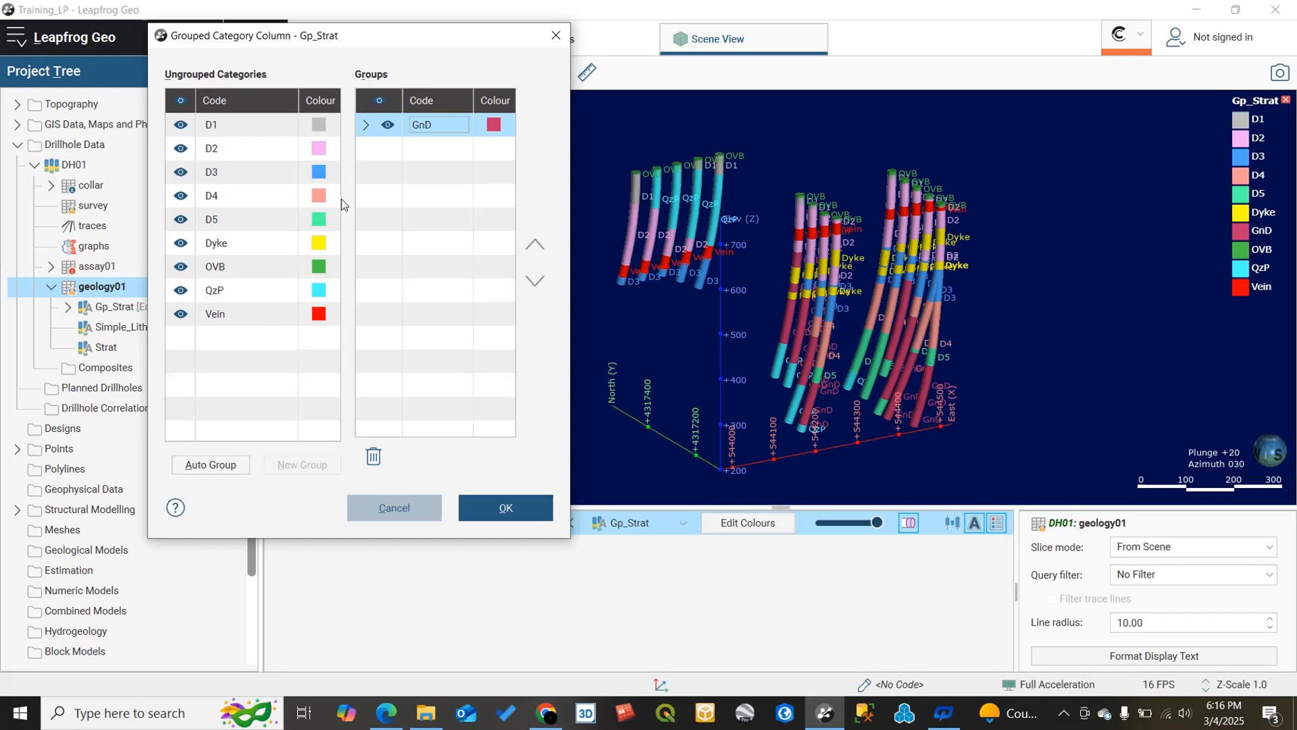
left_click(527, 515)
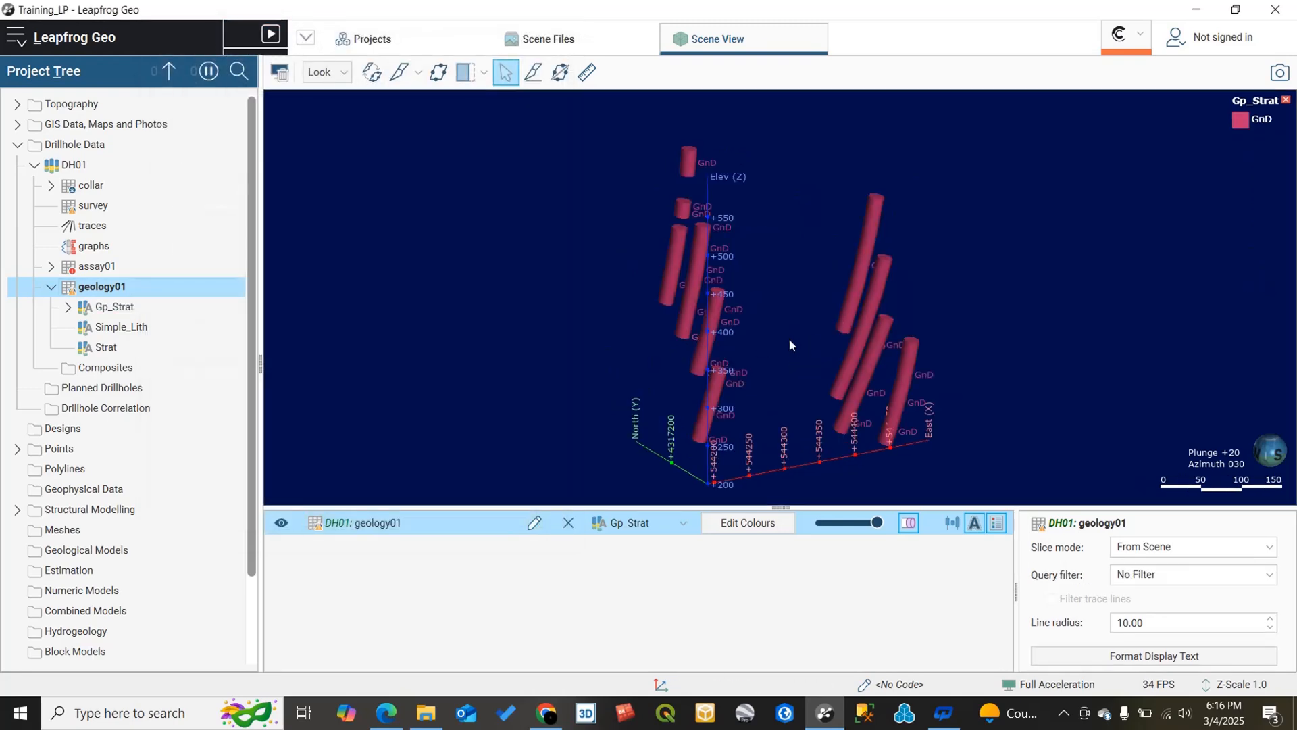
Examine the grouped GnD intervals in 3D and inspect the Strat source listed under Gp_Strat in the project tree.
left_click_drag(815, 343, 756, 324)
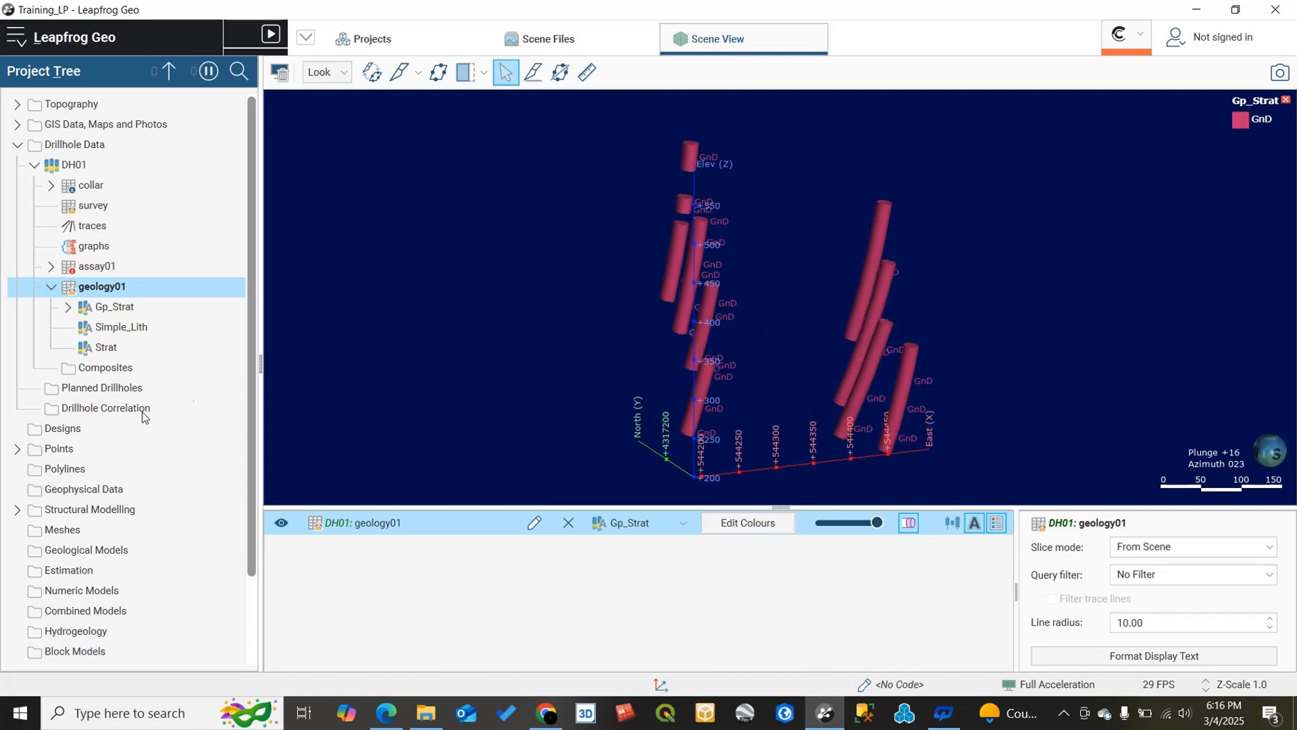
left_click(68, 306)
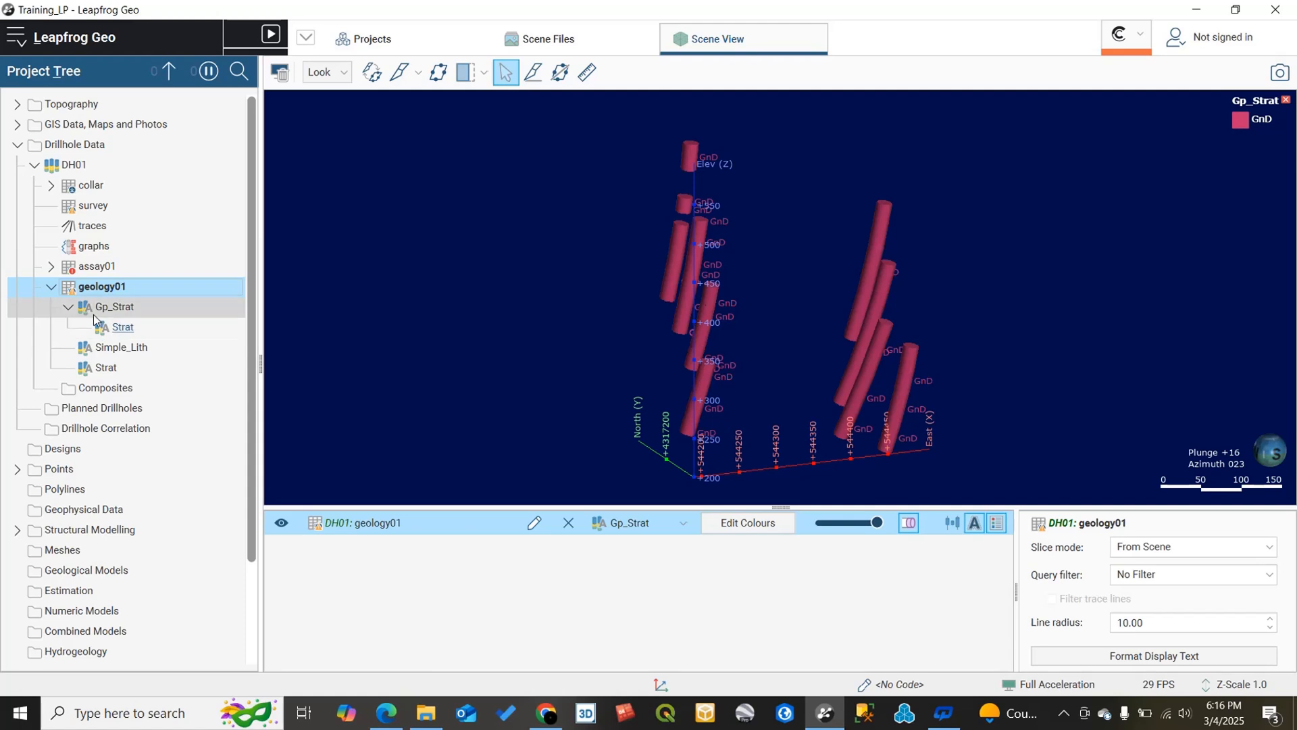
right_click(108, 376)
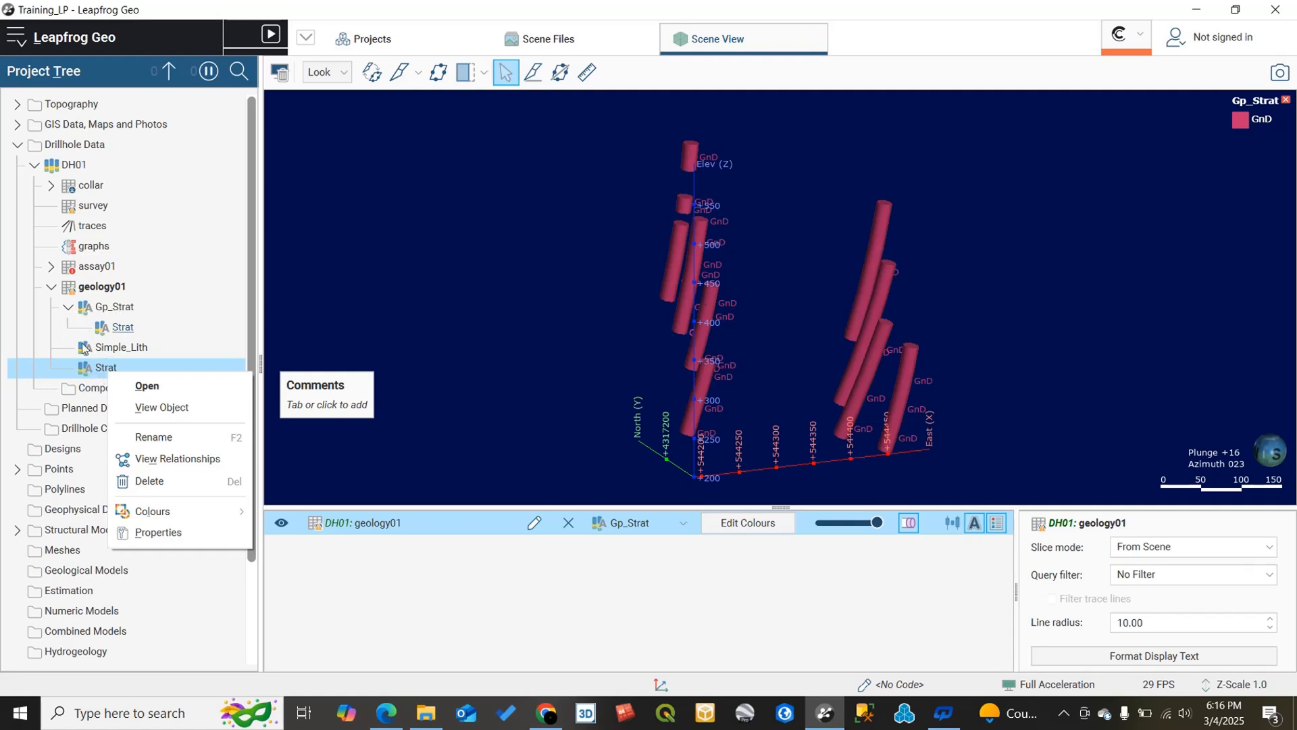
left_click(70, 309)
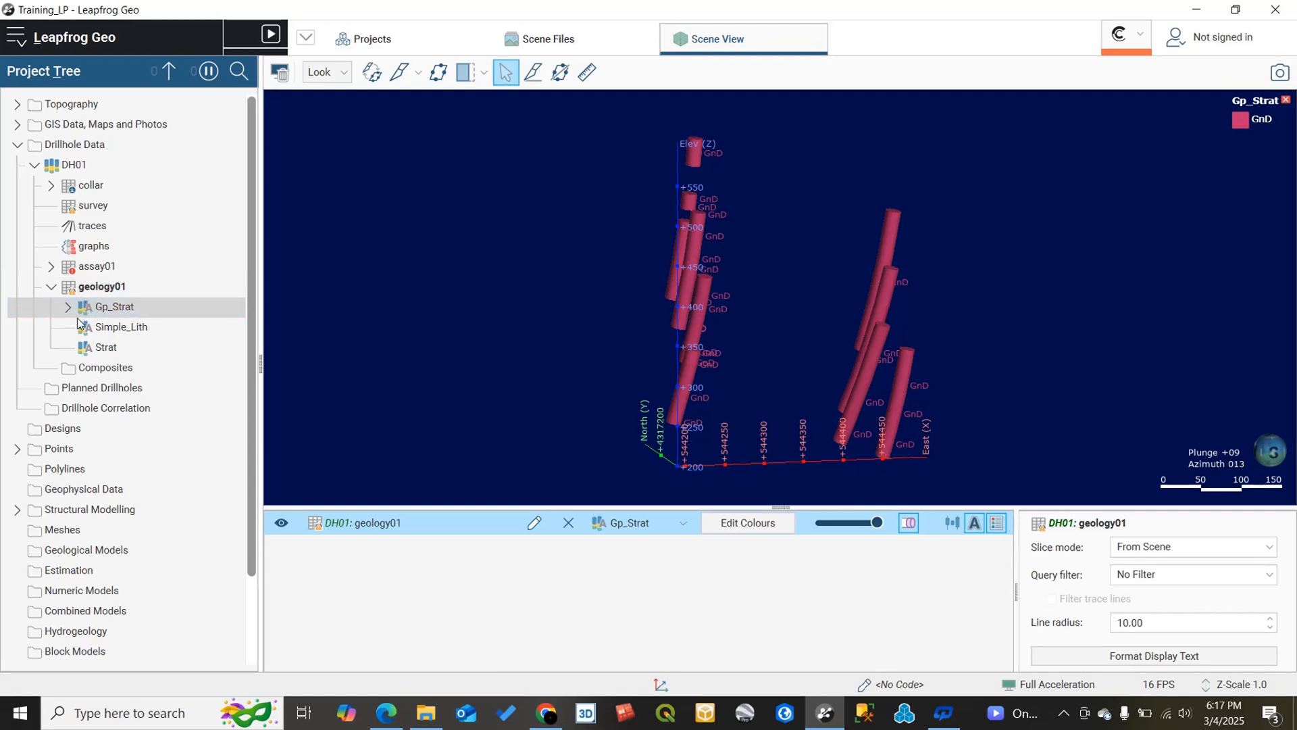
Open the geology01 table and compare the GnD rows of hole OL006 between the Strat and Gp_Strat columns.
right_click(108, 287)
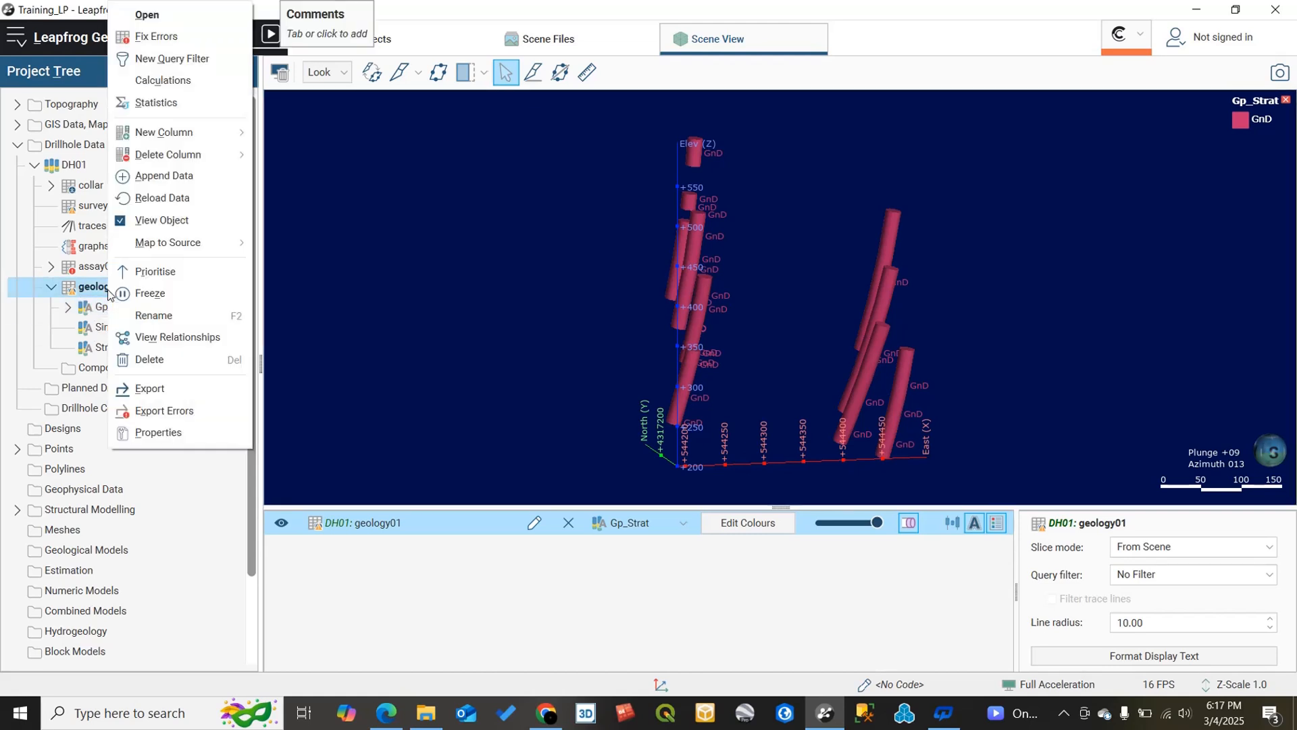
left_click(178, 20)
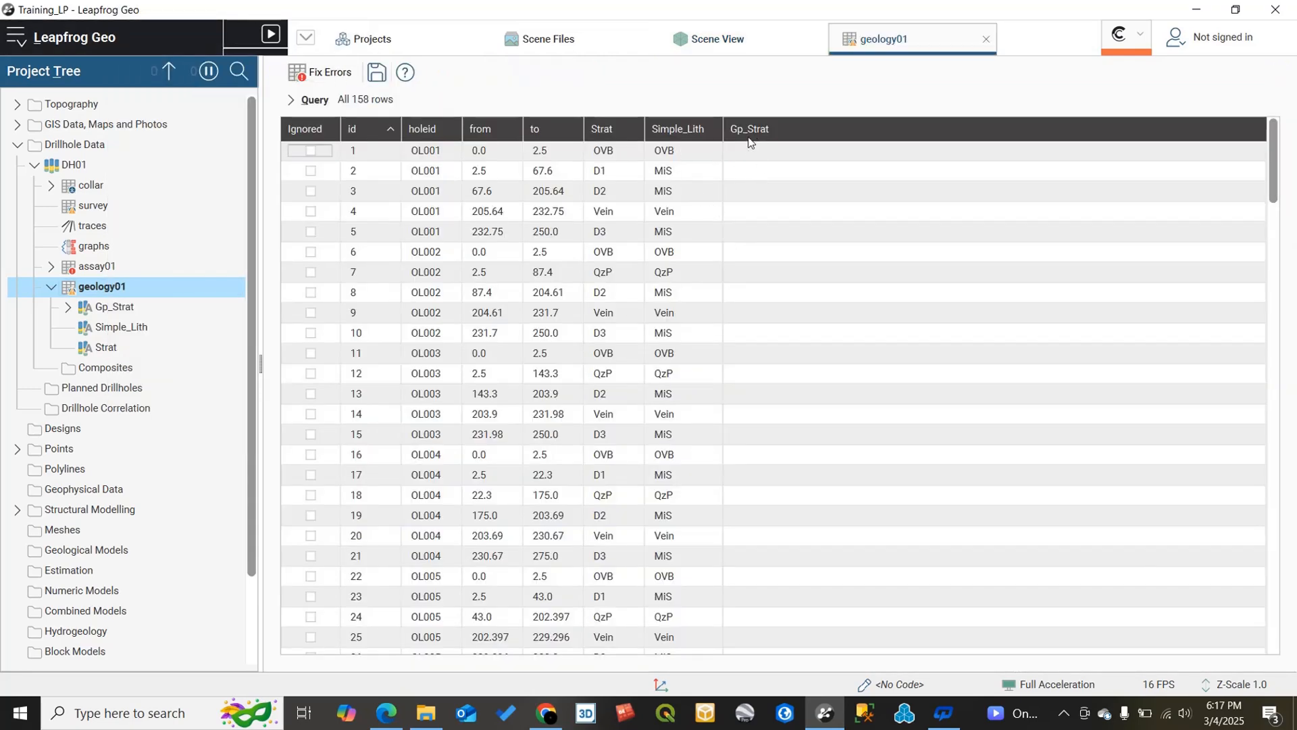
scroll(755, 202, "down", 10)
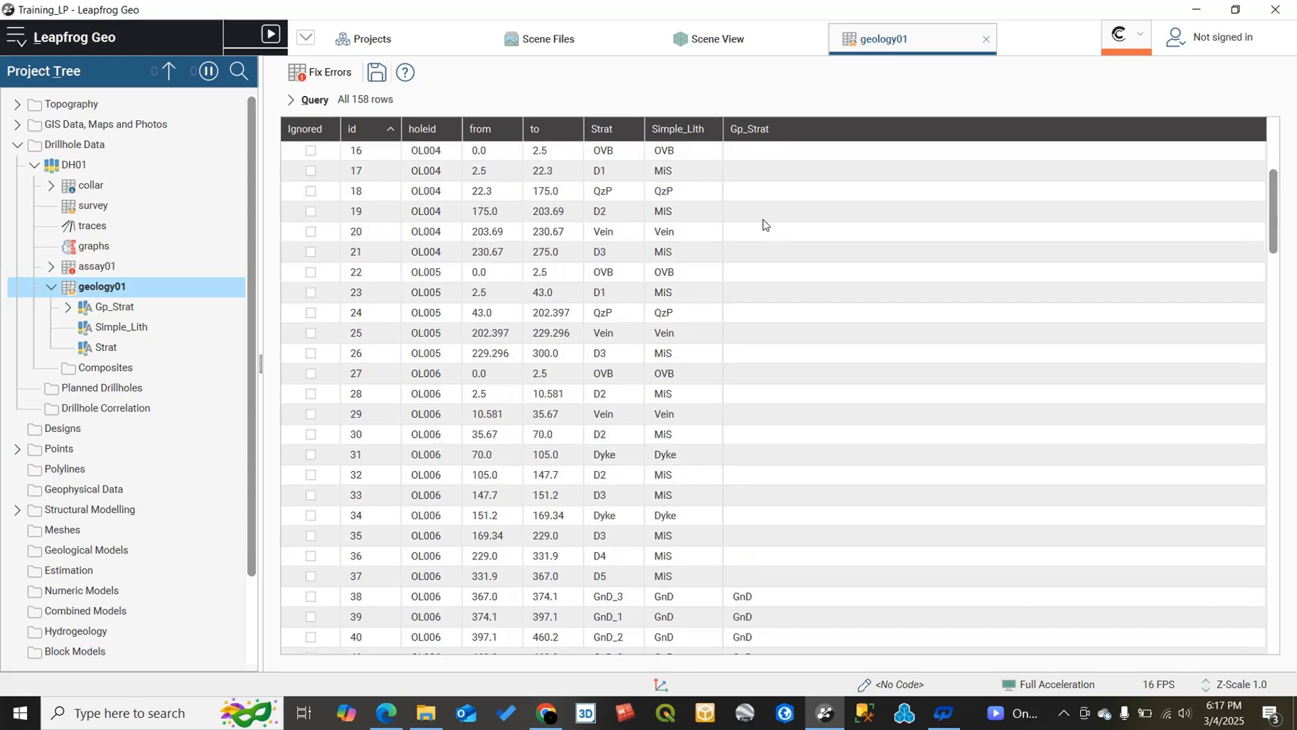
scroll(750, 222, "up", 2)
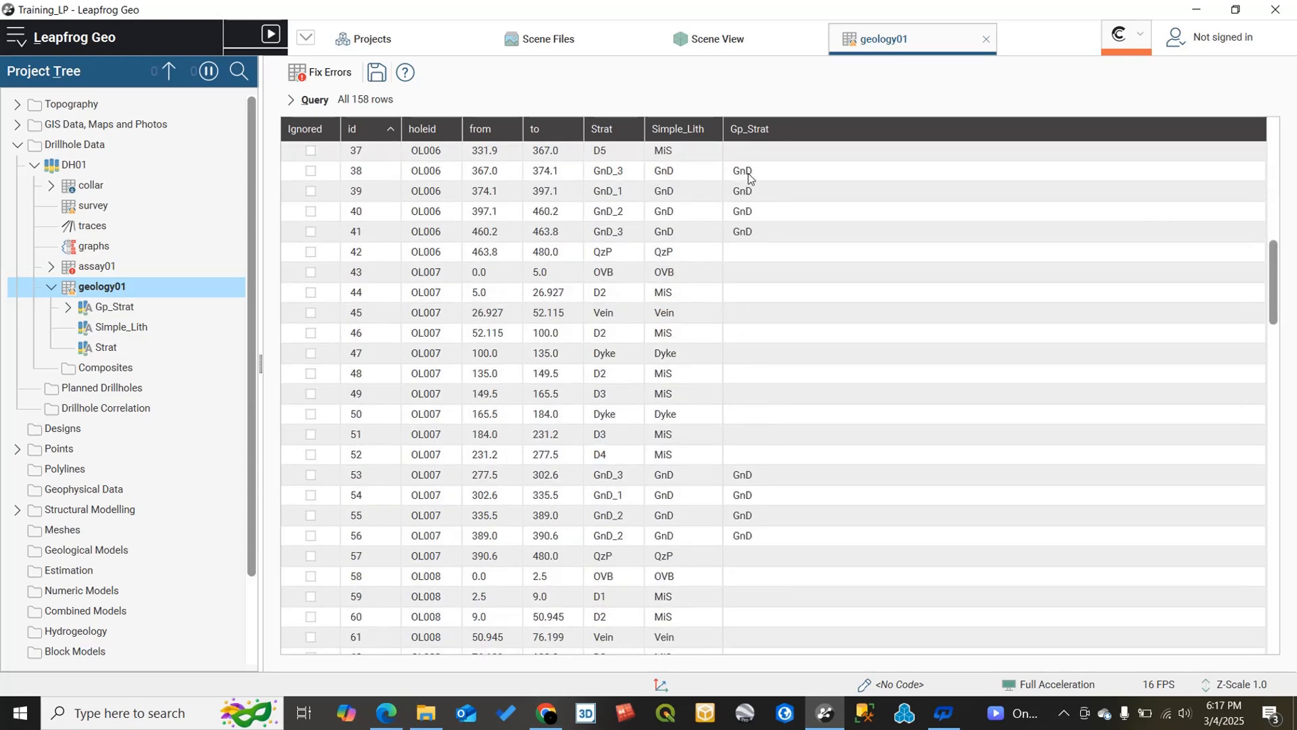
left_click(604, 175)
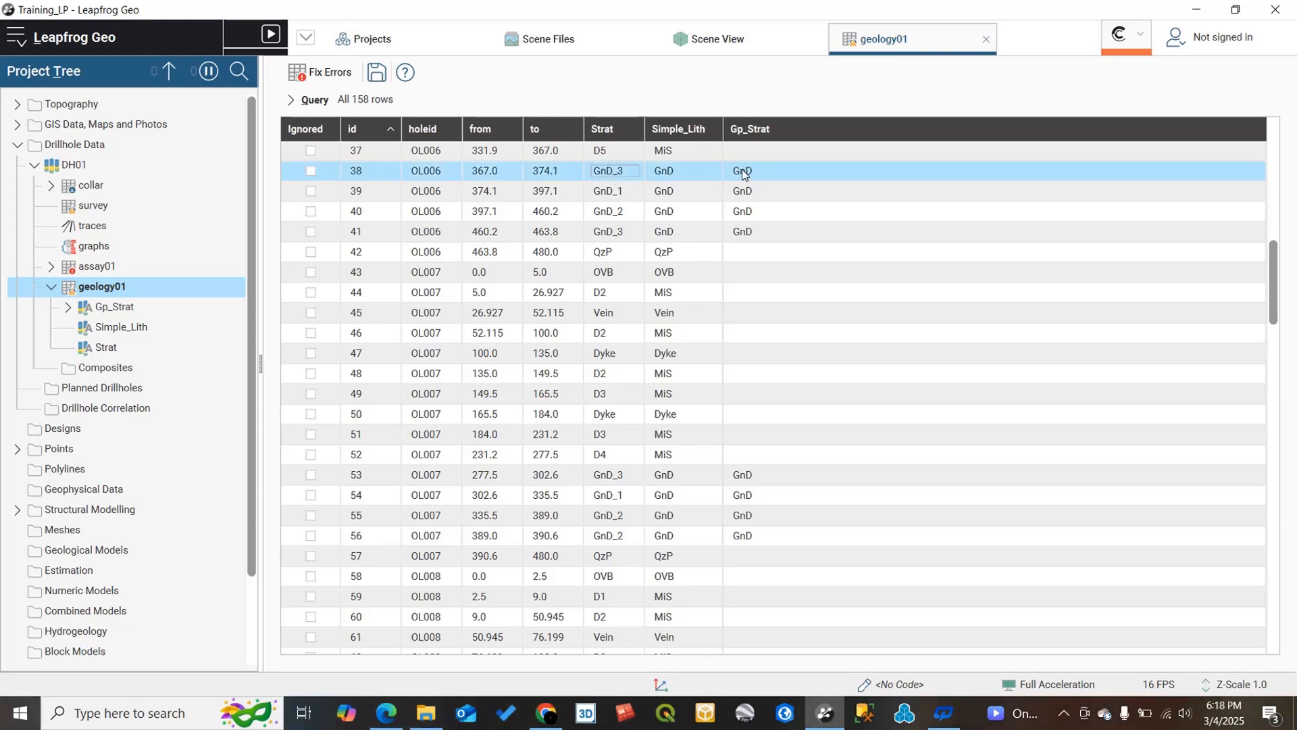
left_click(737, 196)
left_click(741, 213)
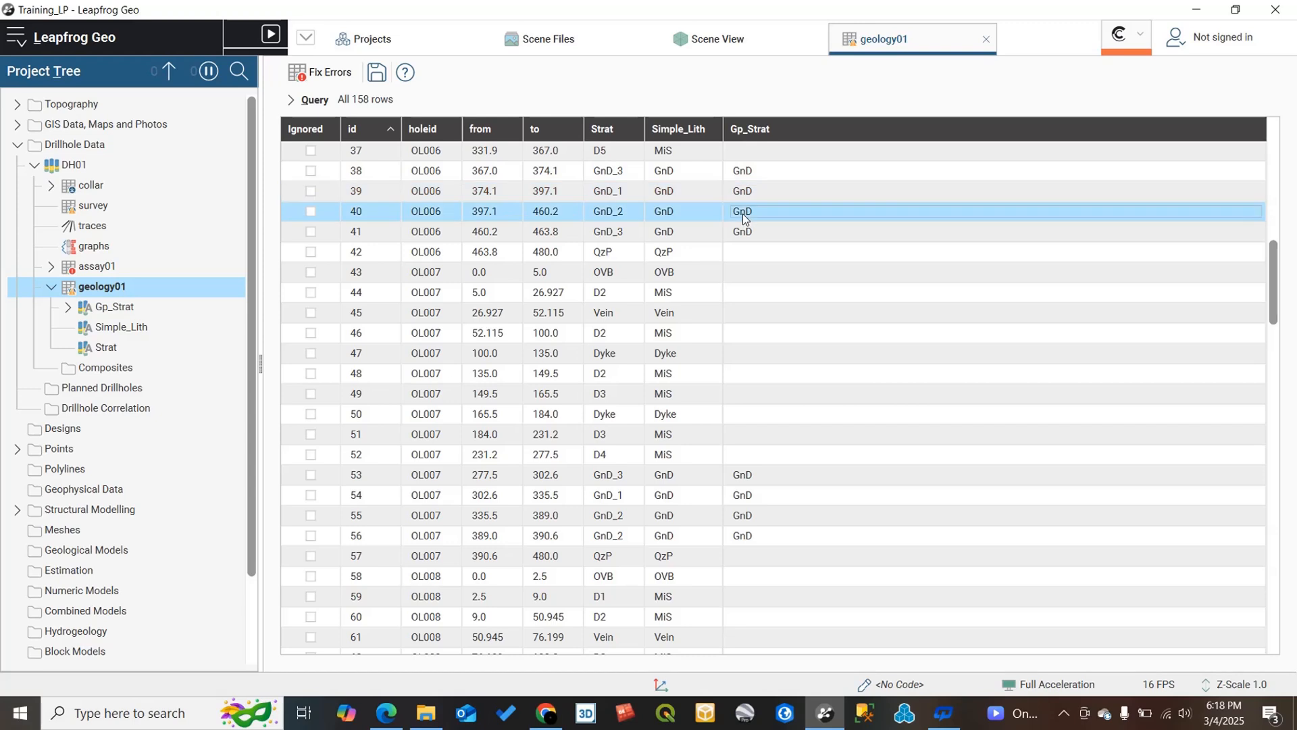
Close the geology01 table and reopen the Gp_Strat grouping for editing with the GnD group collapsed.
left_click(745, 234)
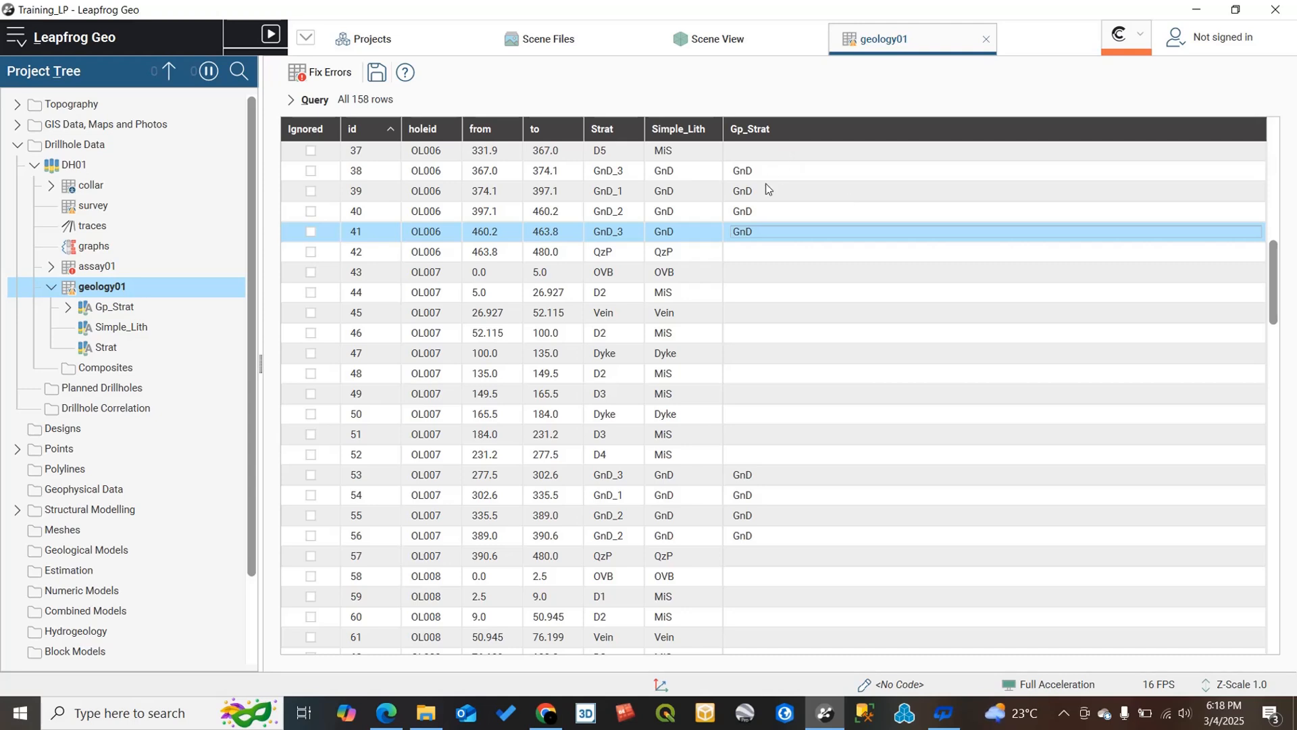
left_click(987, 40)
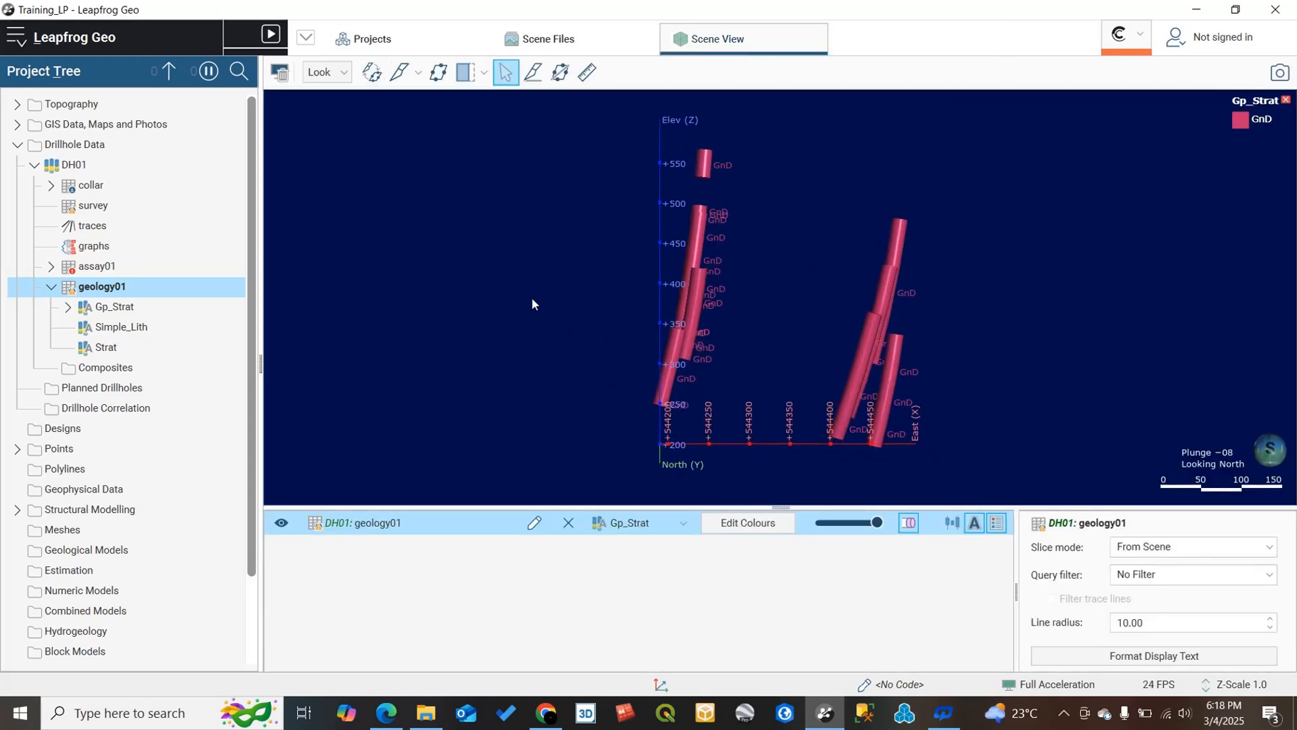
double_click(111, 309)
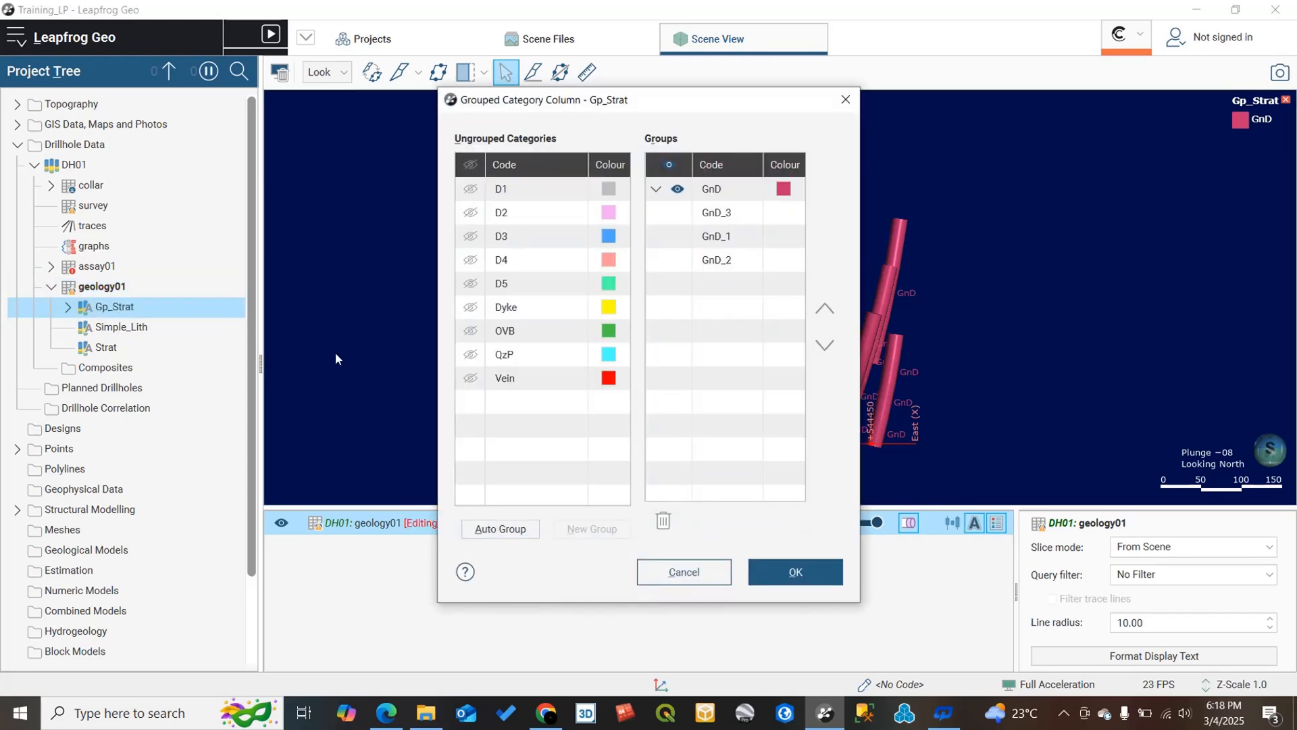
left_click(655, 189)
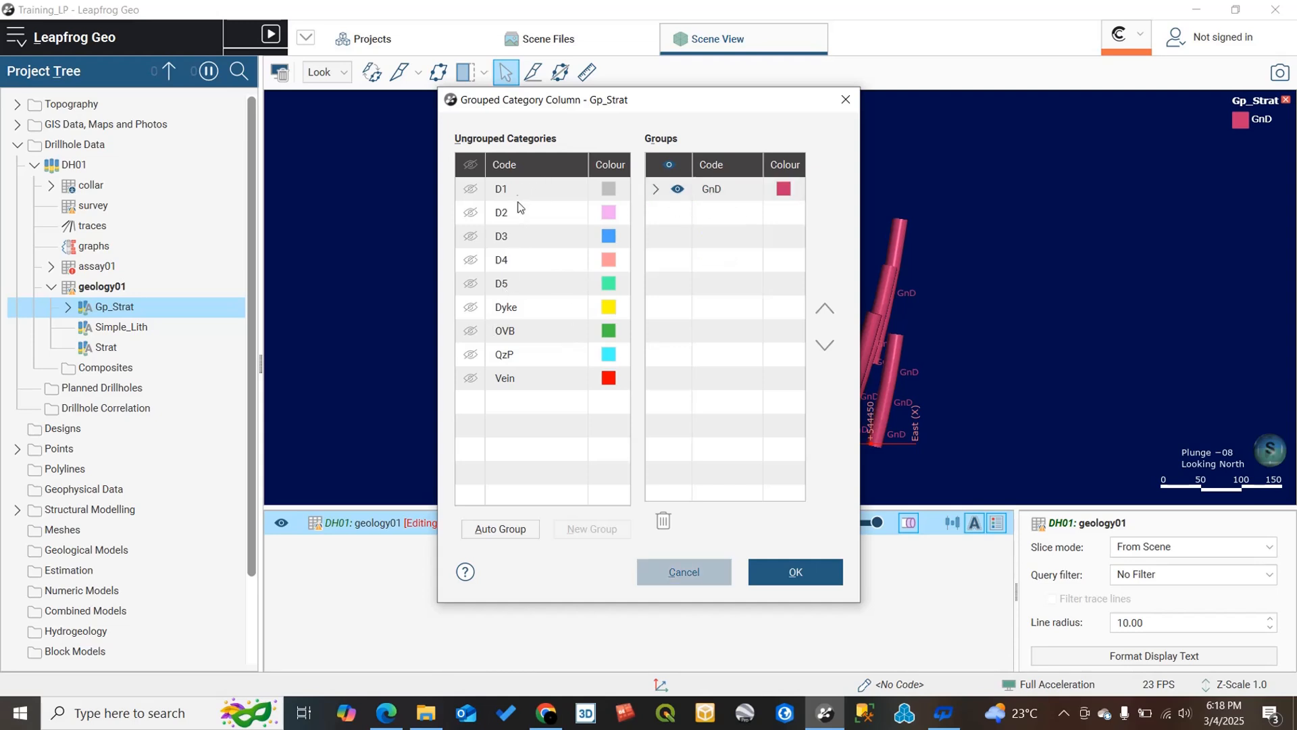
Make all ungrouped codes from D1 to D5 plus Dyke, OVB, QzP and Vein visible in the scene.
left_click(470, 189)
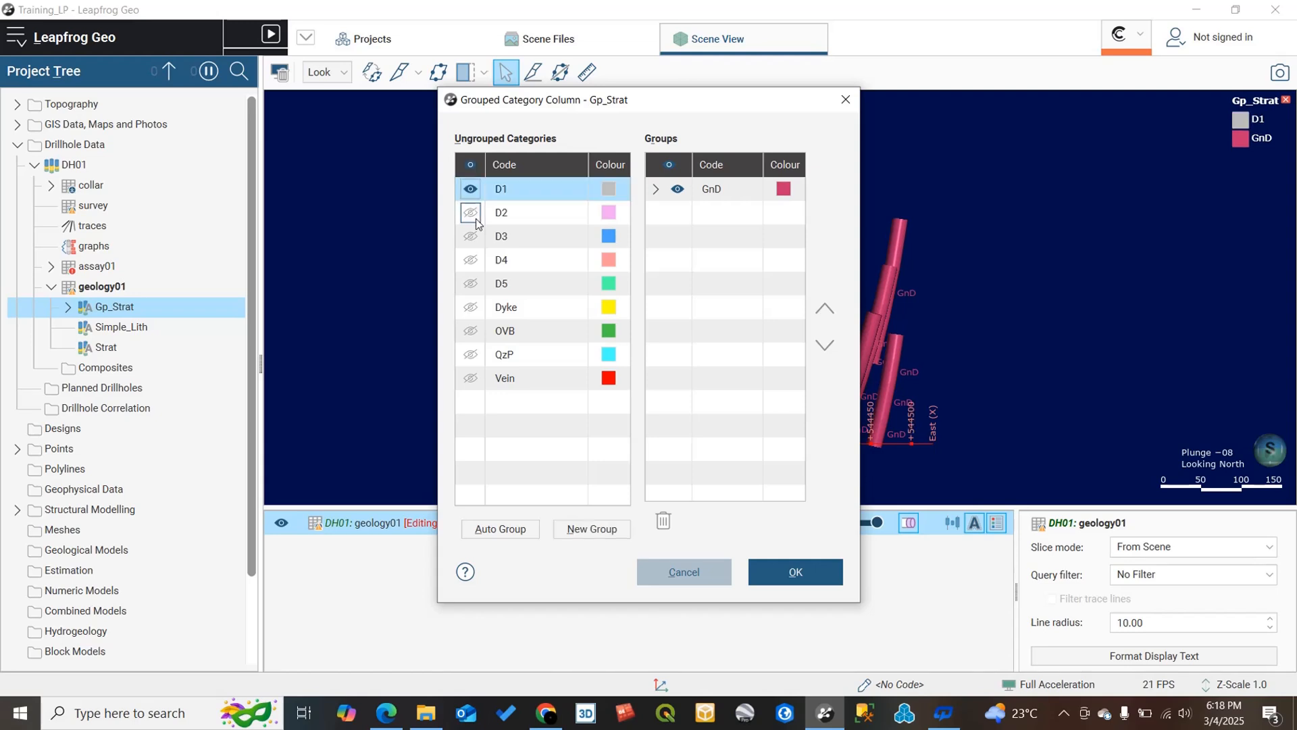
left_click(471, 212)
left_click(472, 238)
left_click(473, 263)
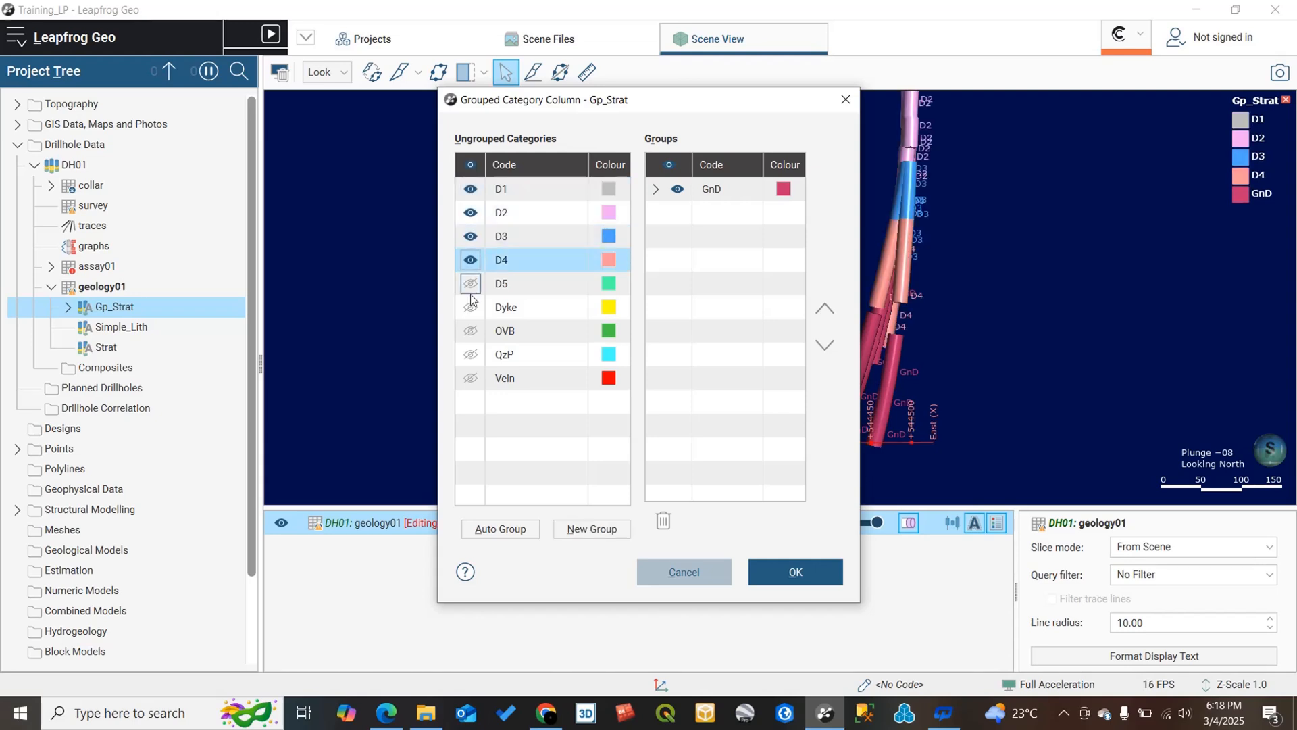
left_click(473, 286)
left_click(471, 308)
left_click(471, 331)
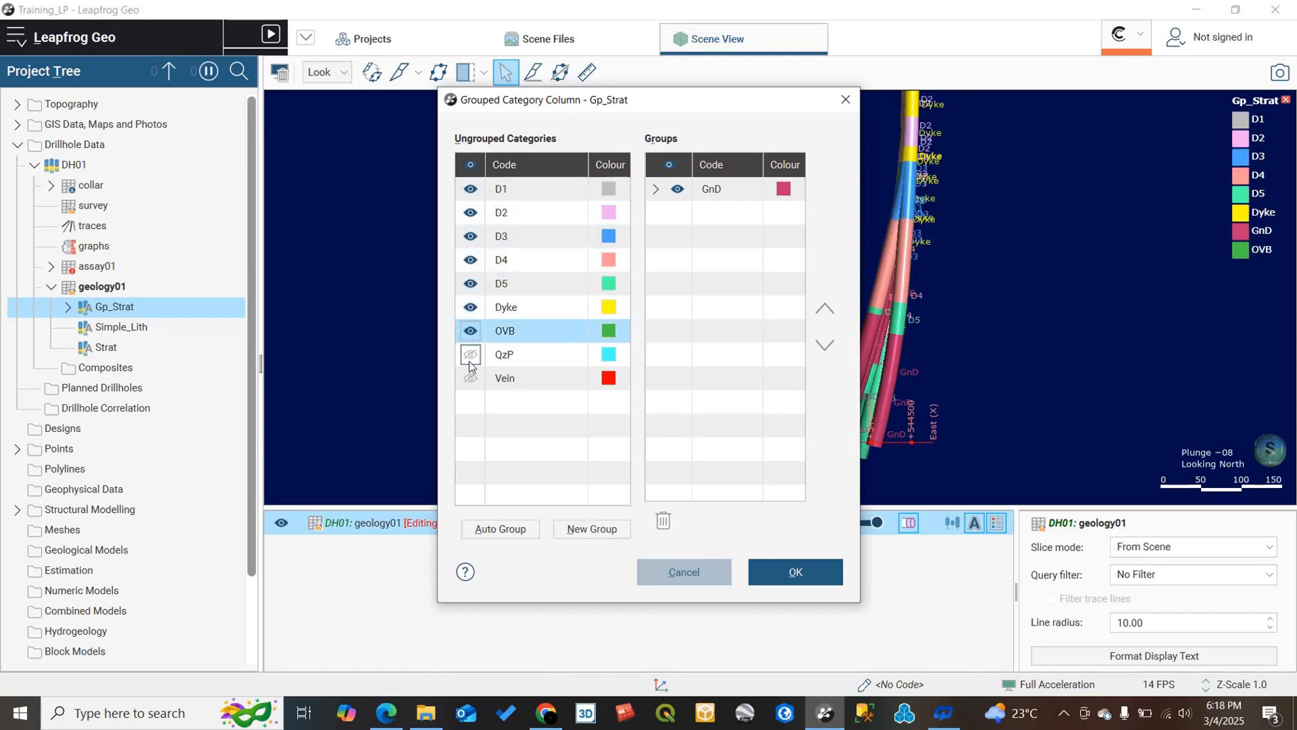
left_click(471, 355)
left_click(471, 379)
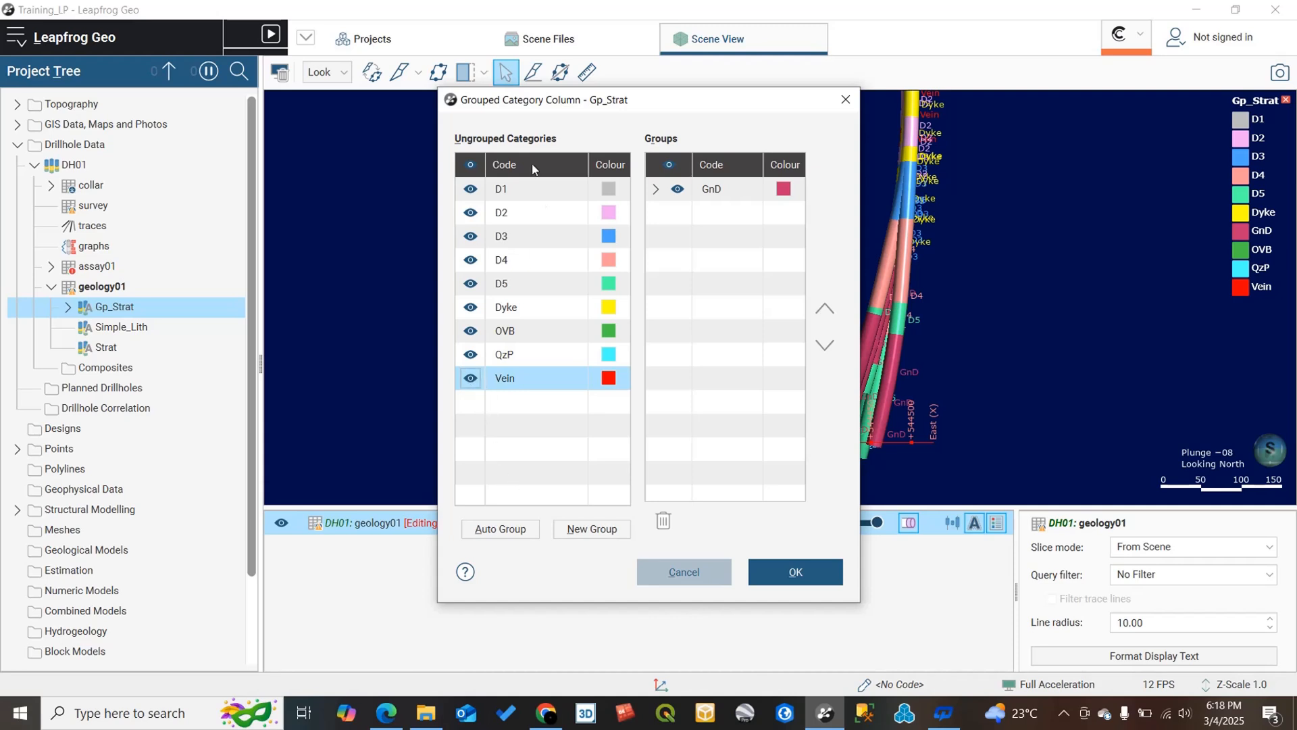
Auto-group the remaining ungrouped codes with one group per value.
double_click(527, 192)
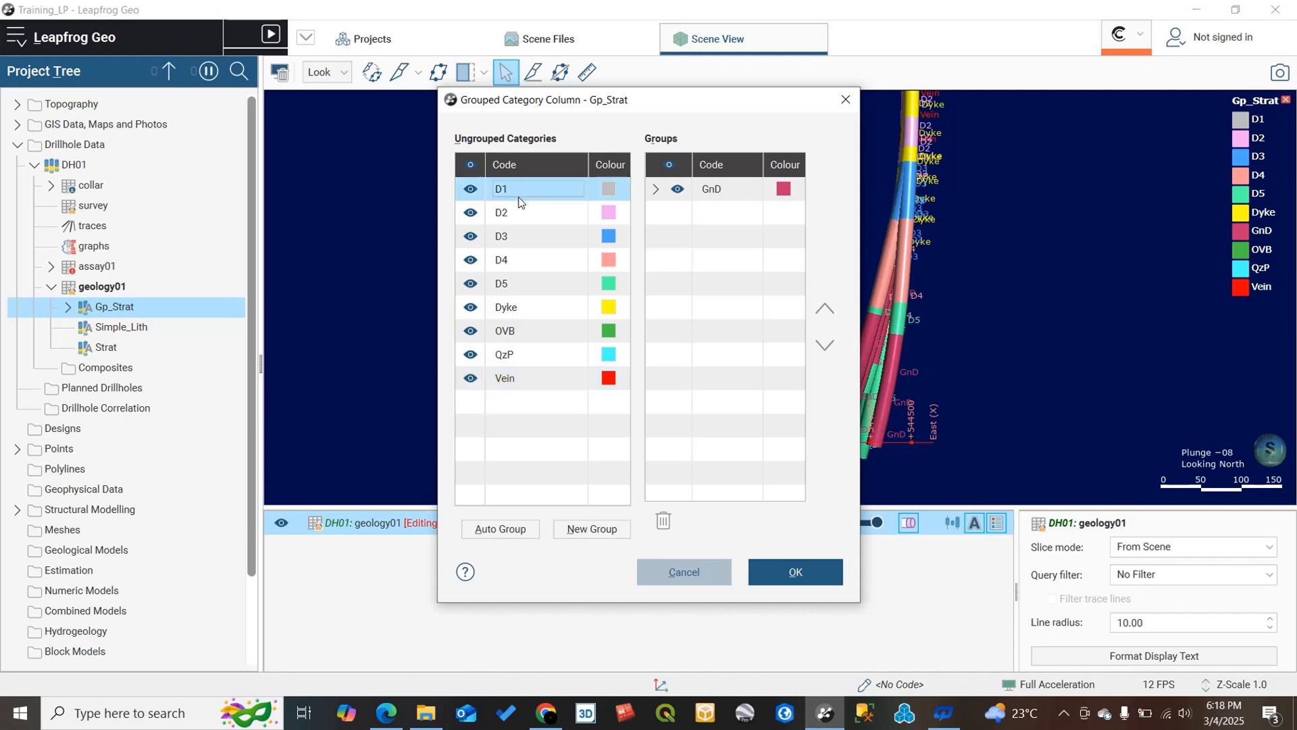
left_click(511, 531)
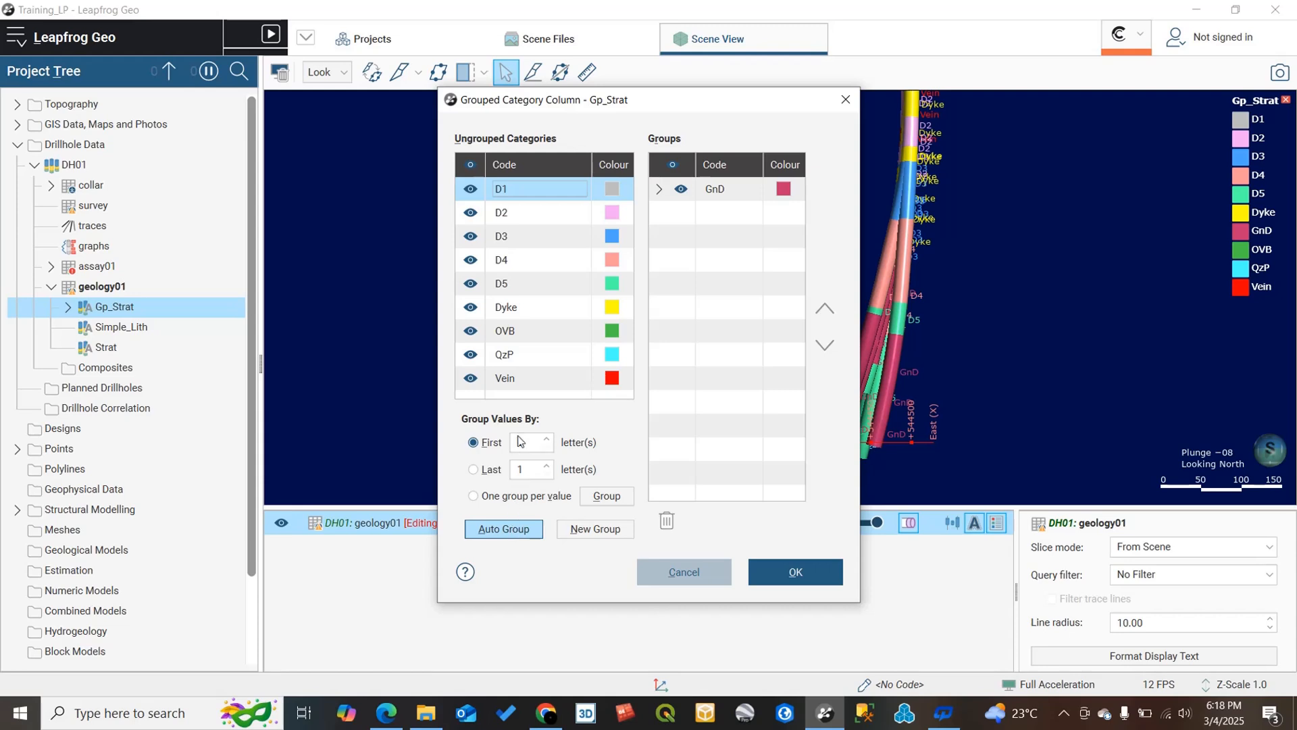
left_click(474, 496)
left_click(607, 496)
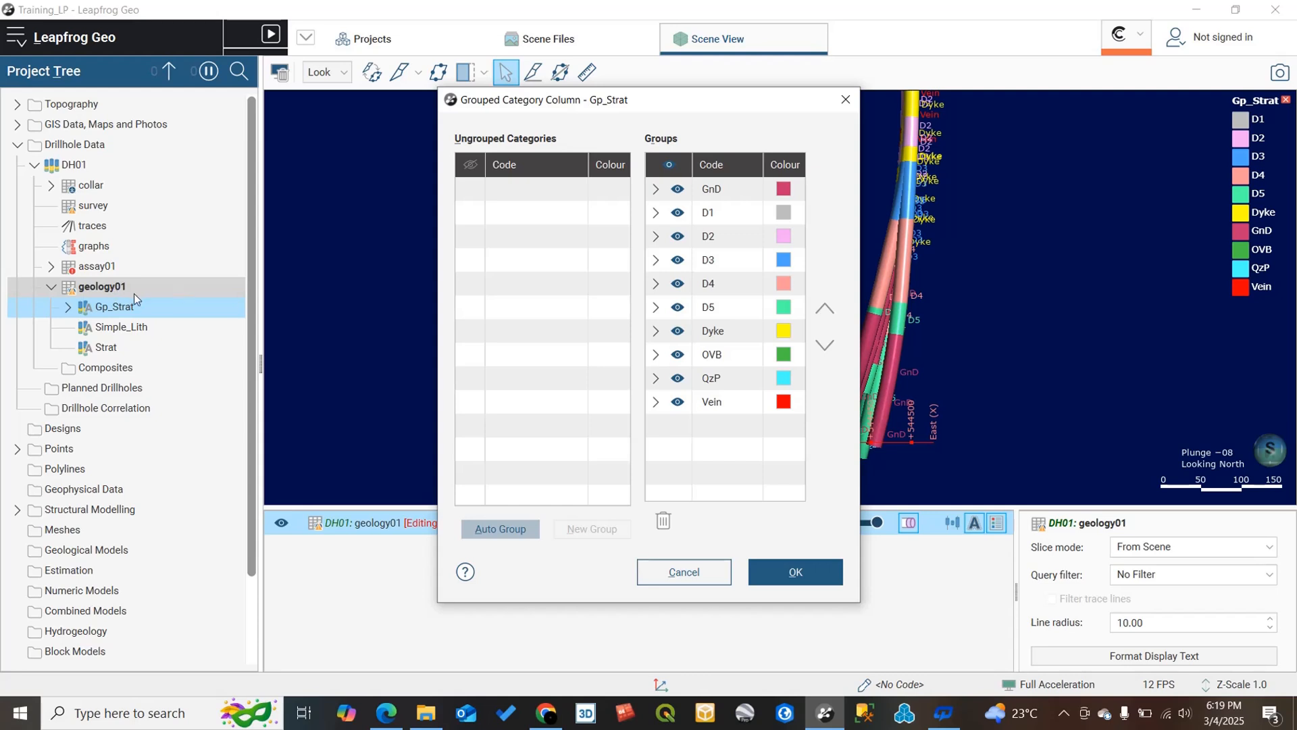
Check the member codes of the D2, D3 and Vein groups and accept the updated Gp_Strat column.
left_click(656, 240)
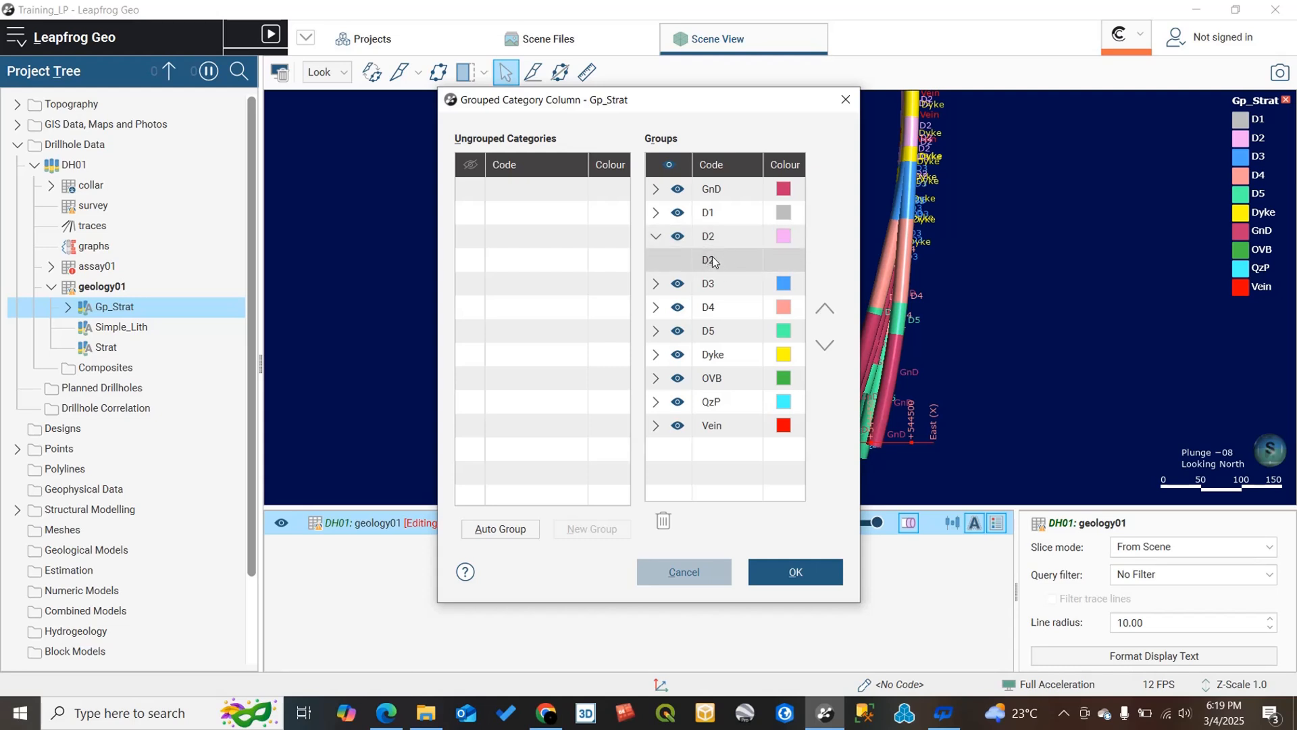
left_click(656, 285)
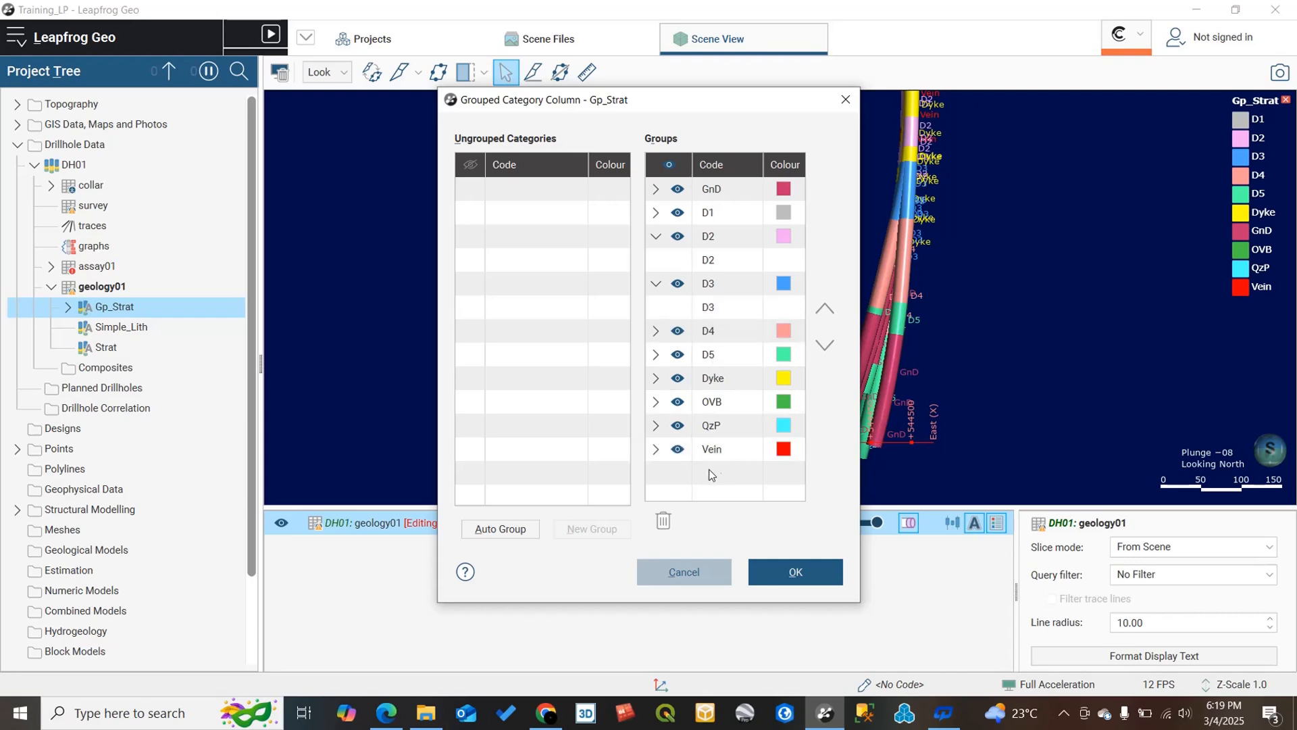
left_click(653, 451)
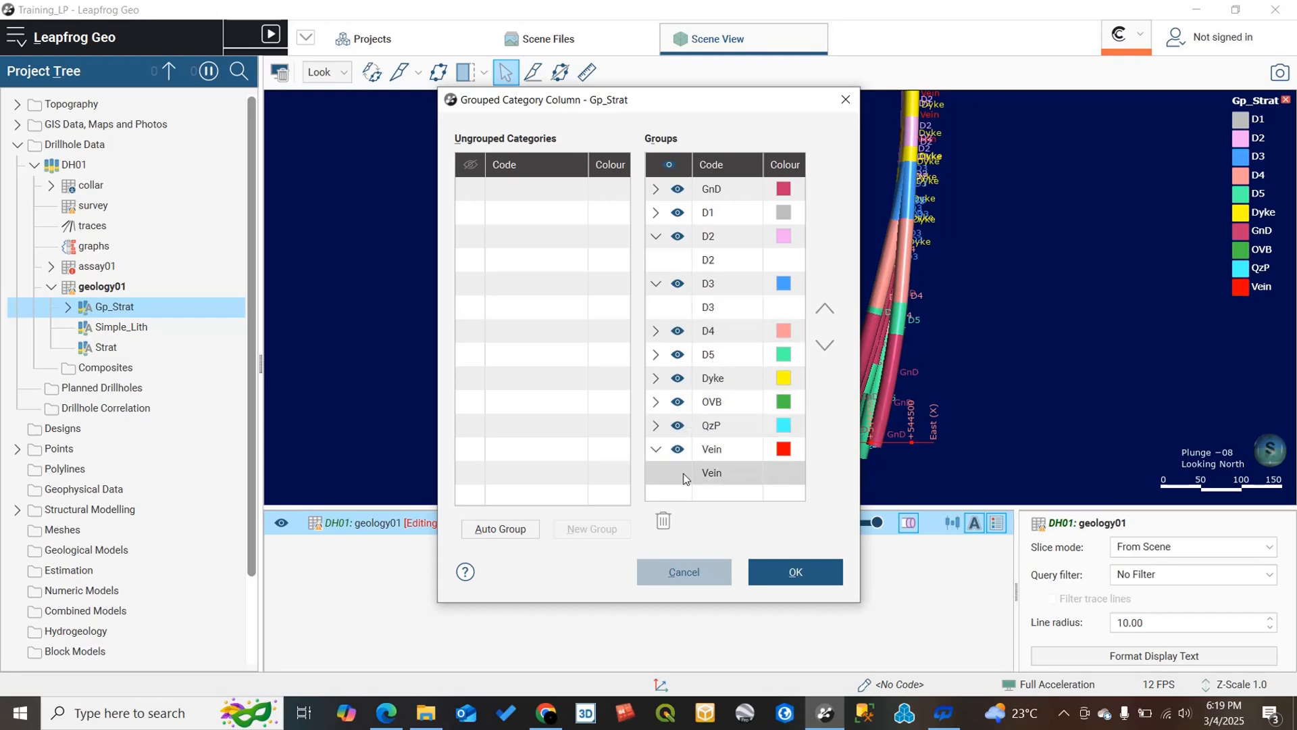
left_click(759, 573)
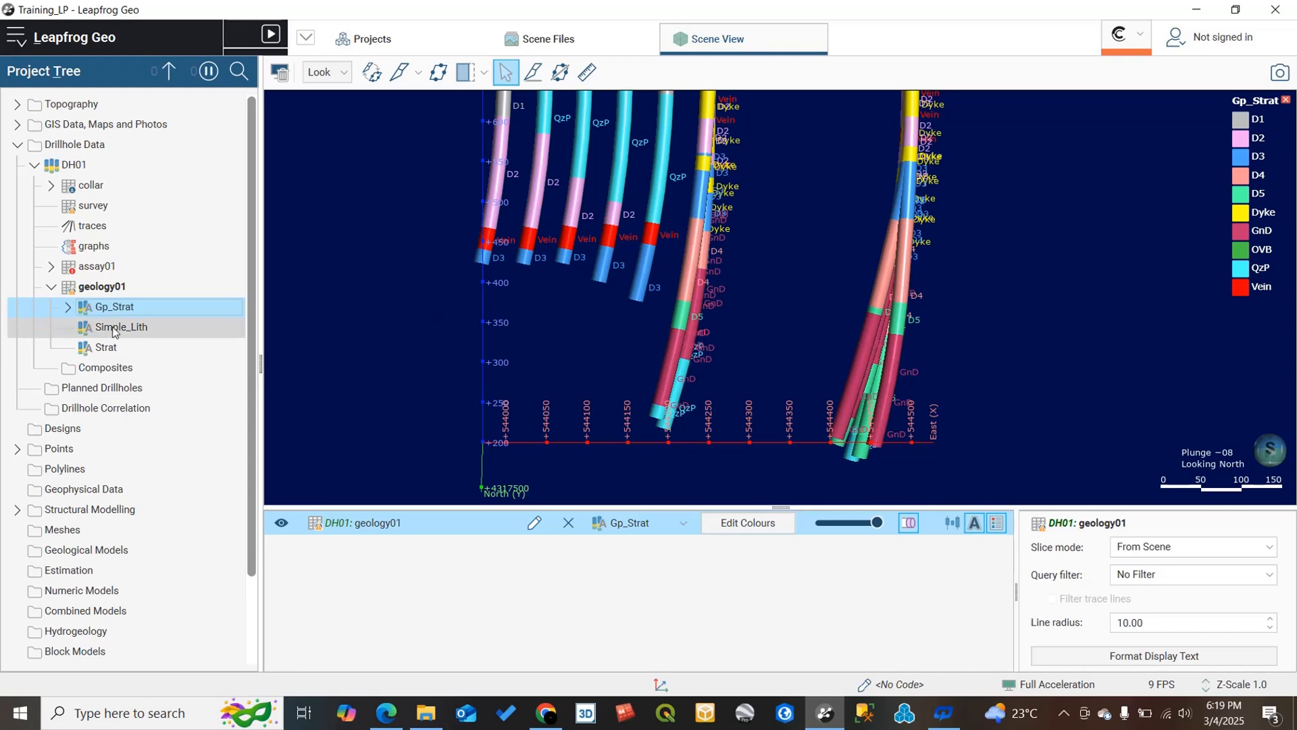
Open the geology01 table and compare the Gp_Strat column with the Strat and Simple_Lith columns.
right_click(109, 290)
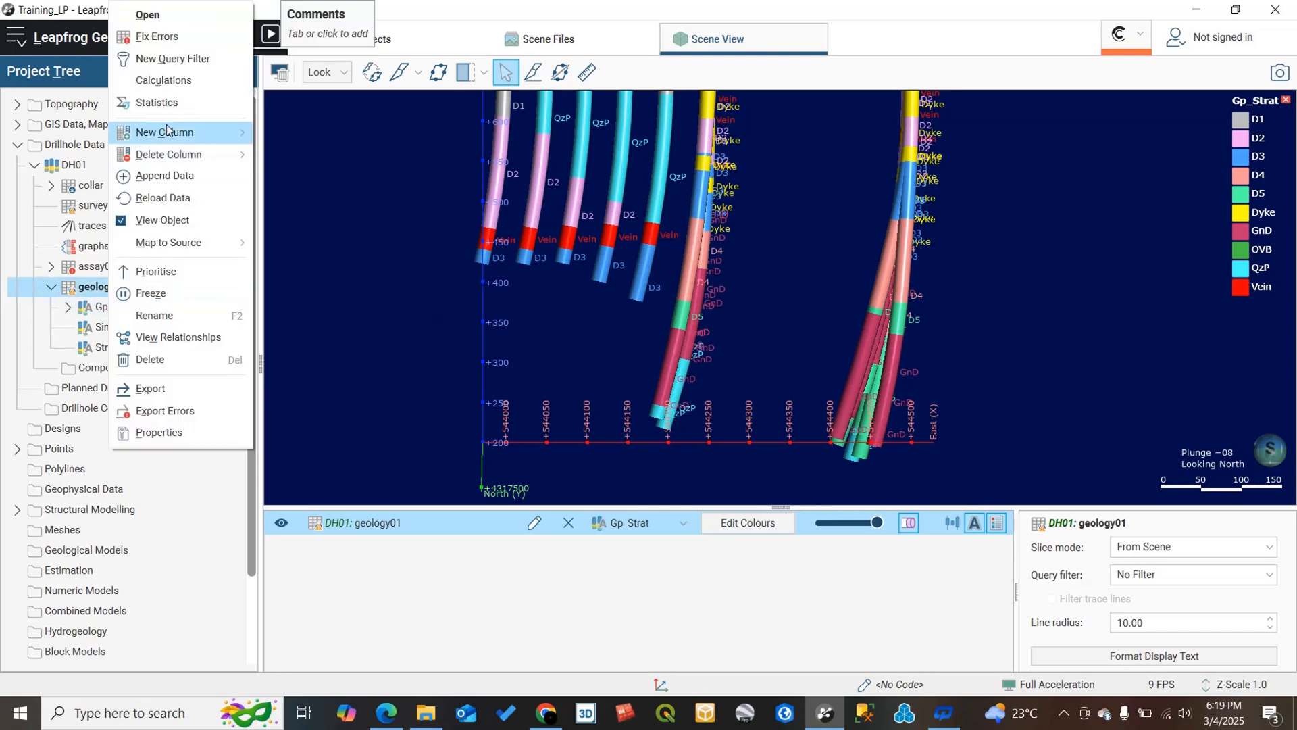
left_click(172, 21)
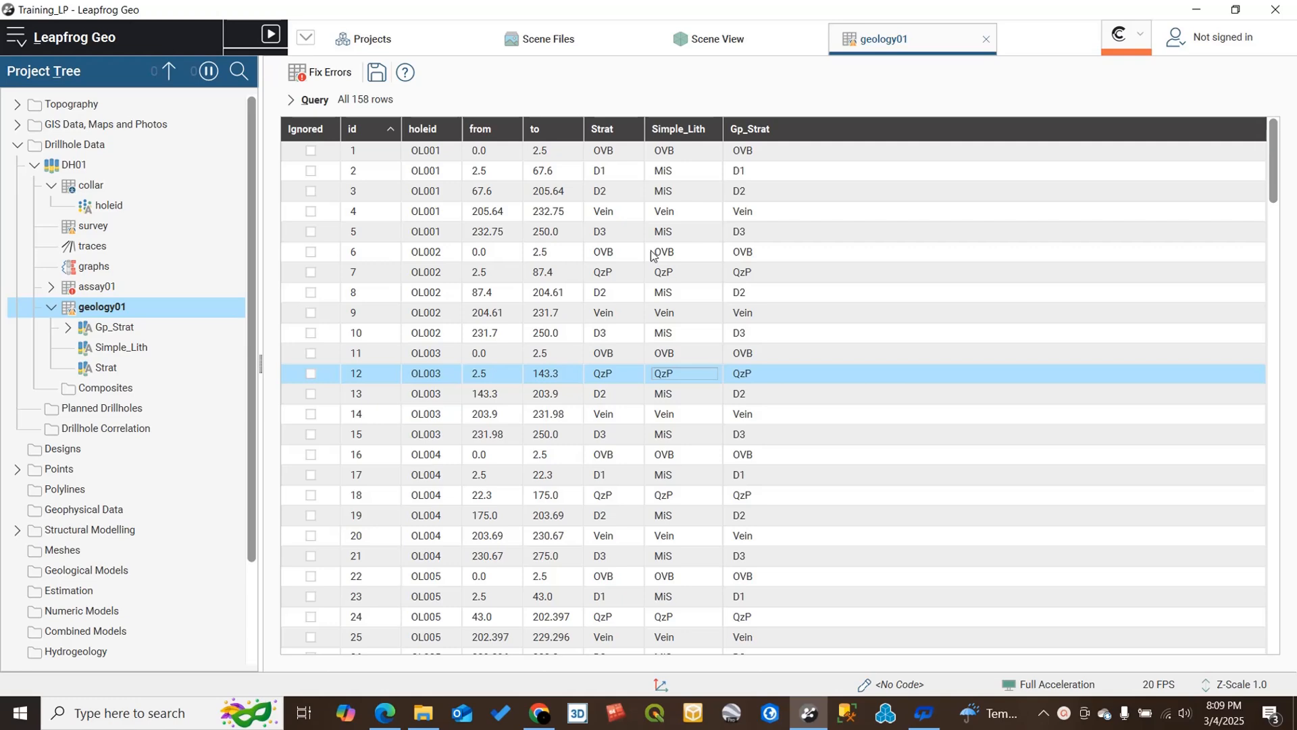
scroll(669, 248, "down", 1)
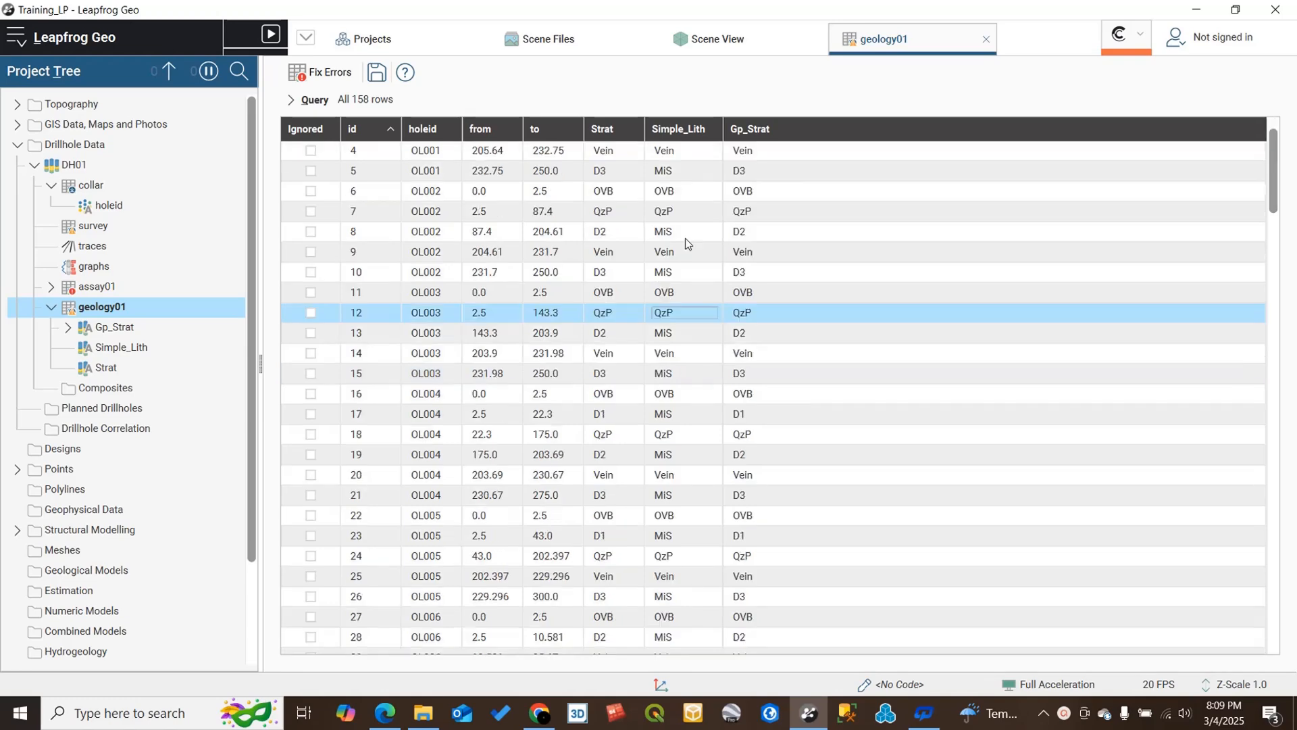
scroll(759, 213, "down", 2)
scroll(743, 189, "up", 4)
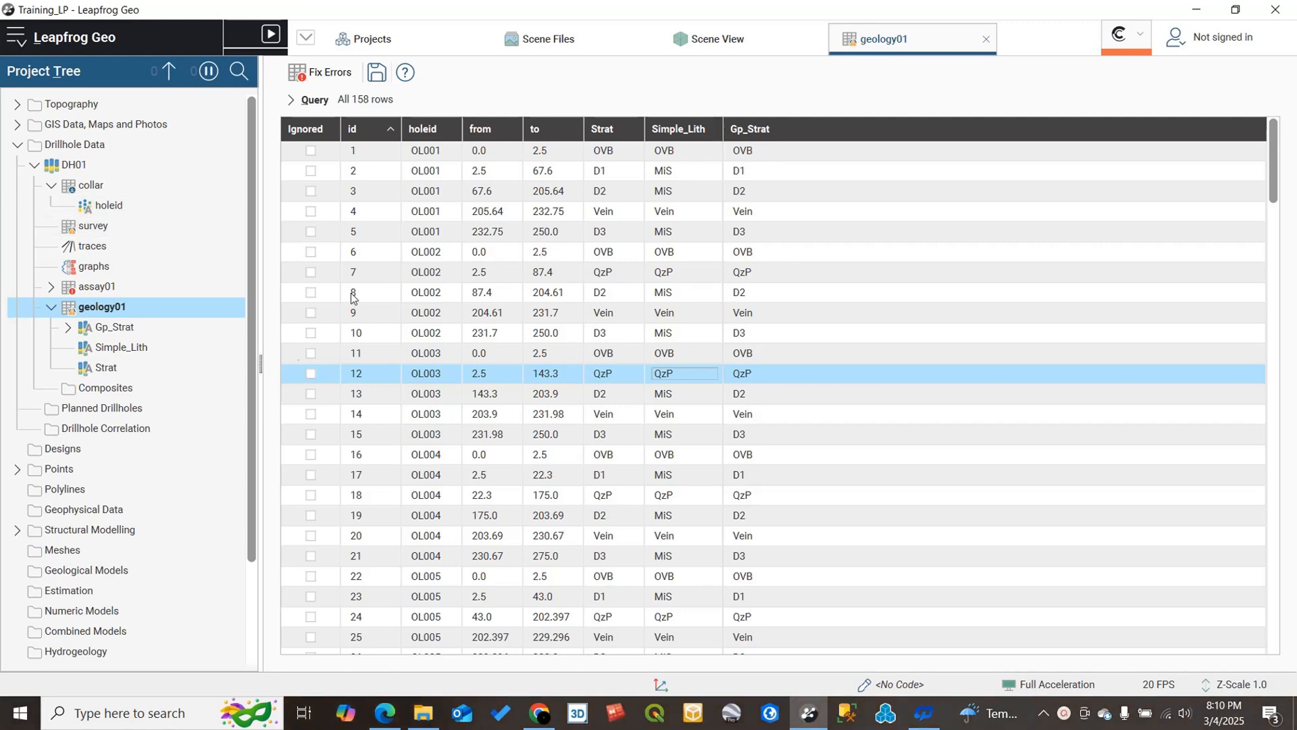
left_click(135, 310)
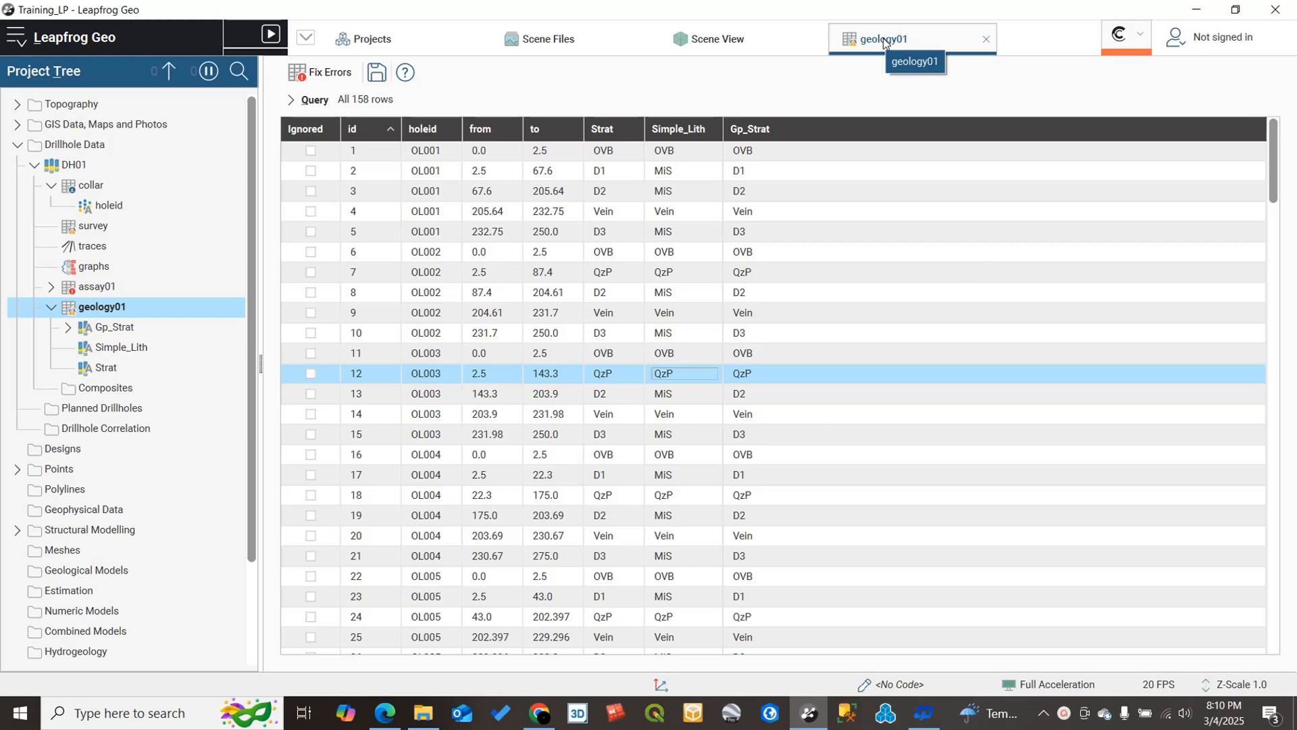
Detach the geology01 table into its own window and position it over the 3D scene.
left_click_drag(883, 42, 452, 184)
left_click_drag(712, 169, 1147, 164)
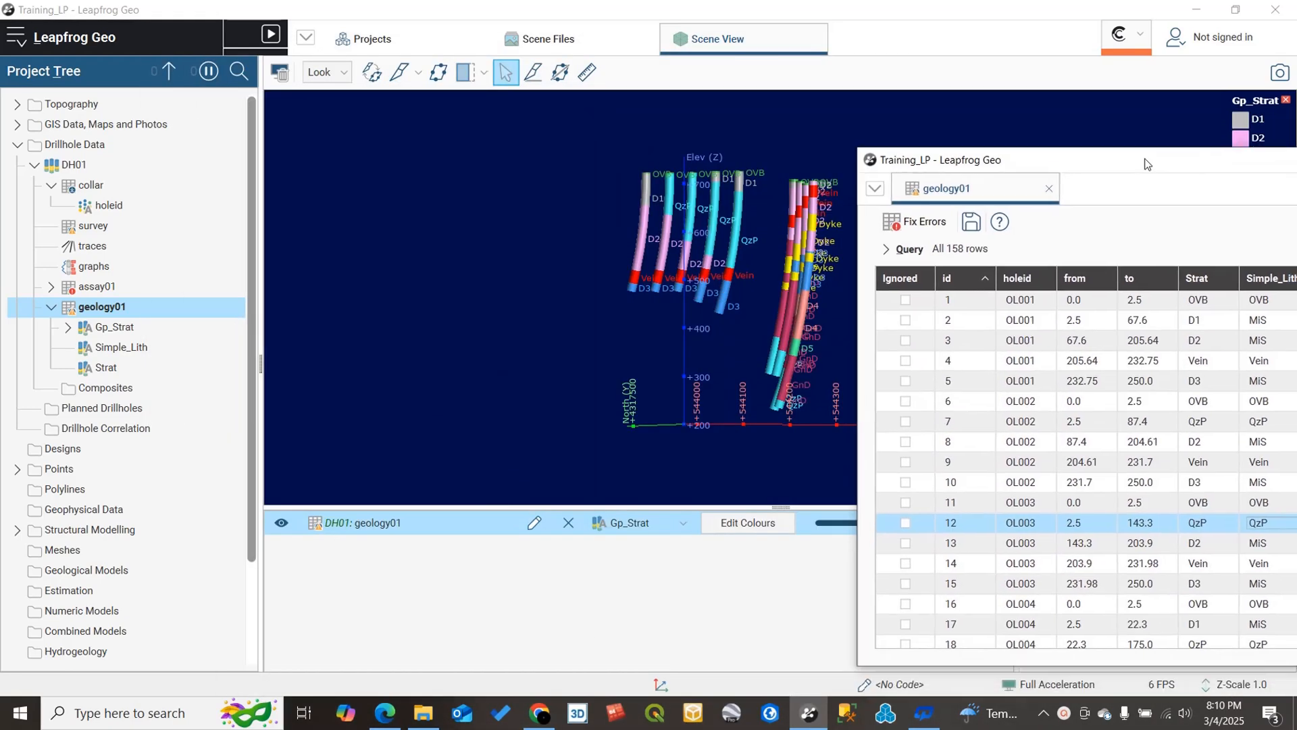
left_click(963, 341)
scroll(654, 269, "down", 5)
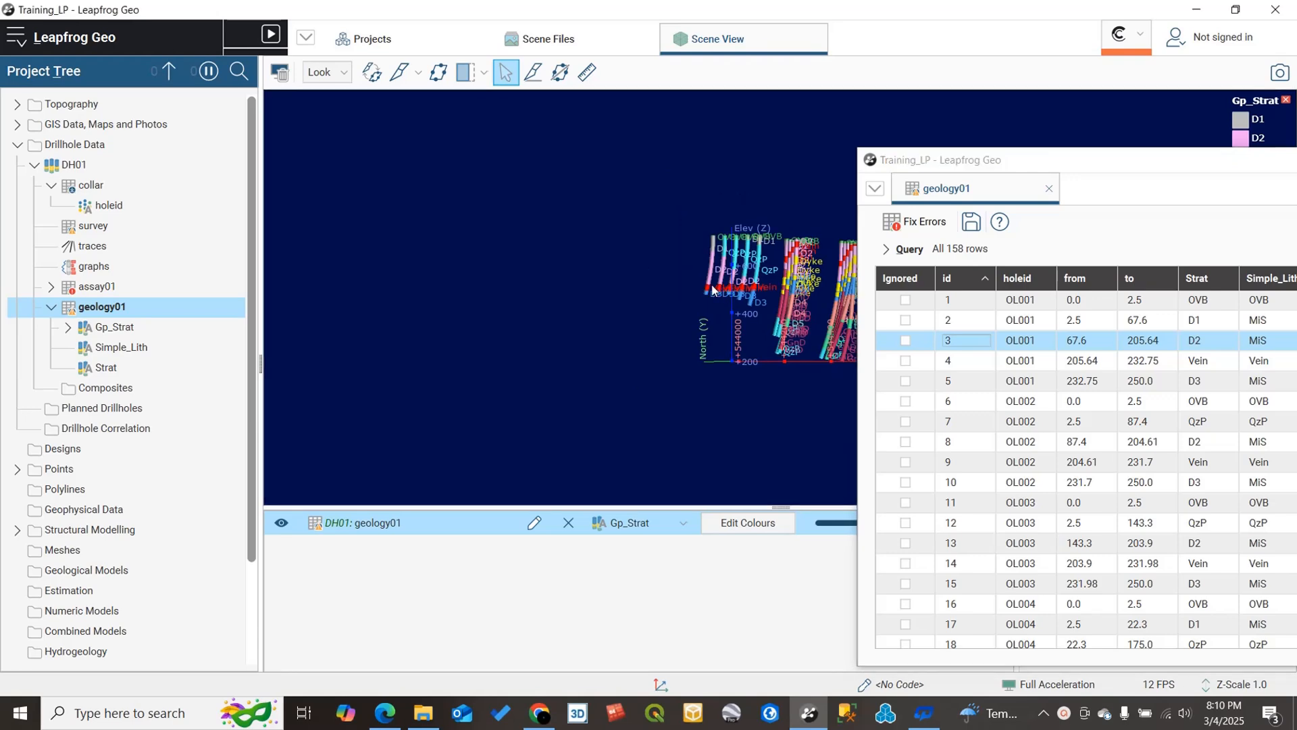
left_click_drag(711, 287, 457, 264)
left_click_drag(1141, 162, 777, 169)
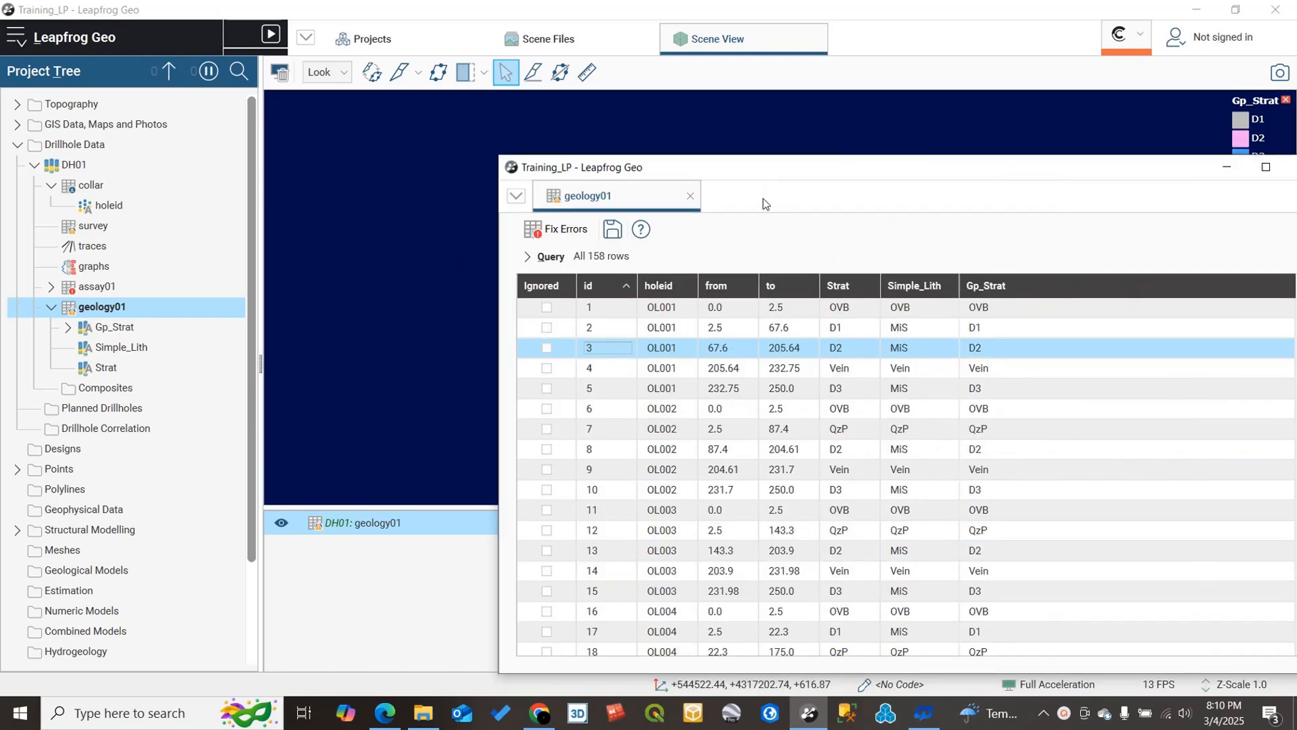
Return the detached geology01 table to the main window and close it.
right_click(650, 198)
right_click(651, 200)
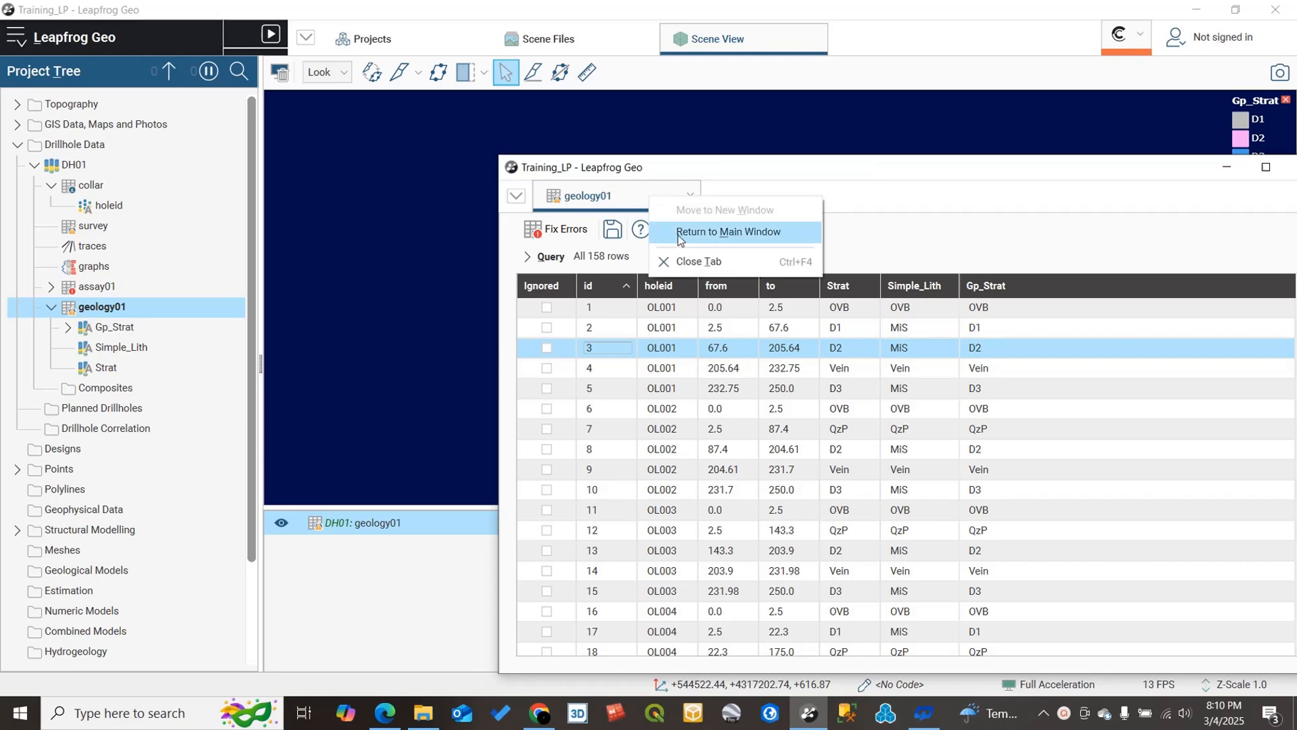
left_click(729, 232)
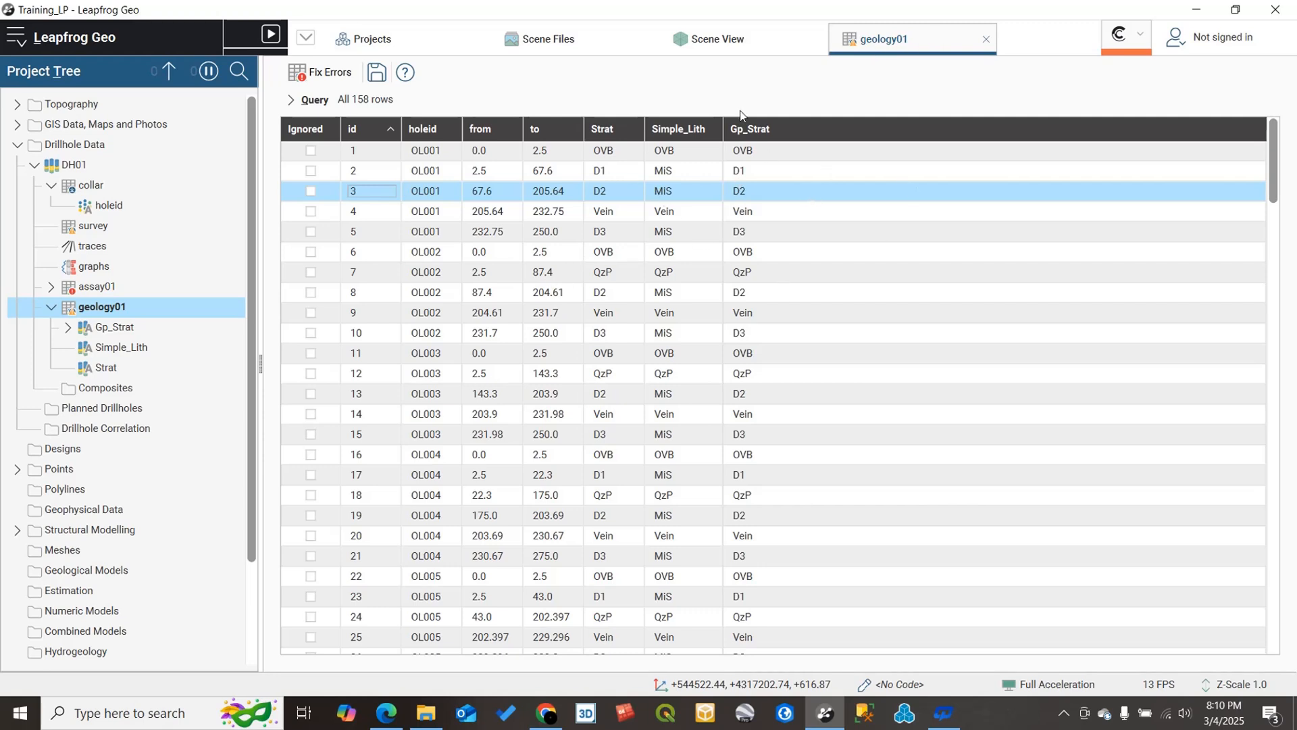
left_click(986, 40)
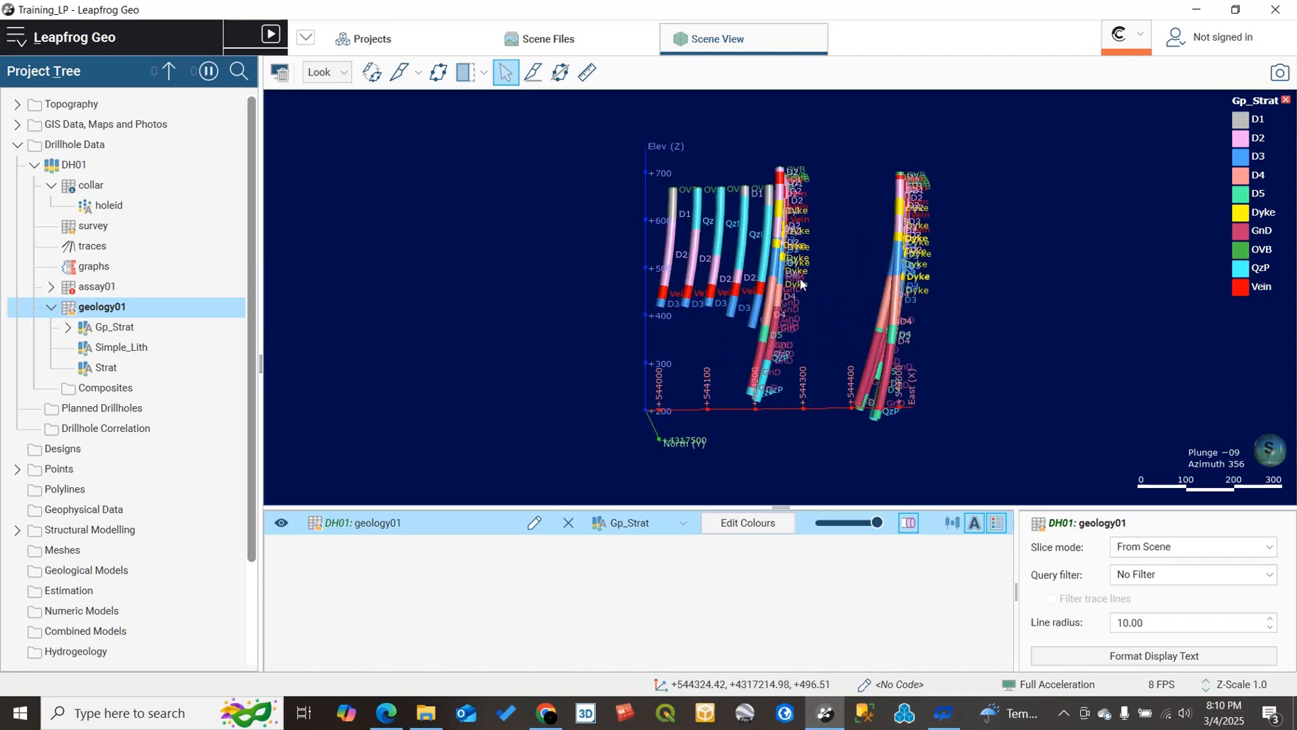
Examine the downhole sequence of the Gp_Strat codes across the drillholes in 3D from several directions.
scroll(800, 284, "up", 5)
left_click_drag(758, 293, 688, 320)
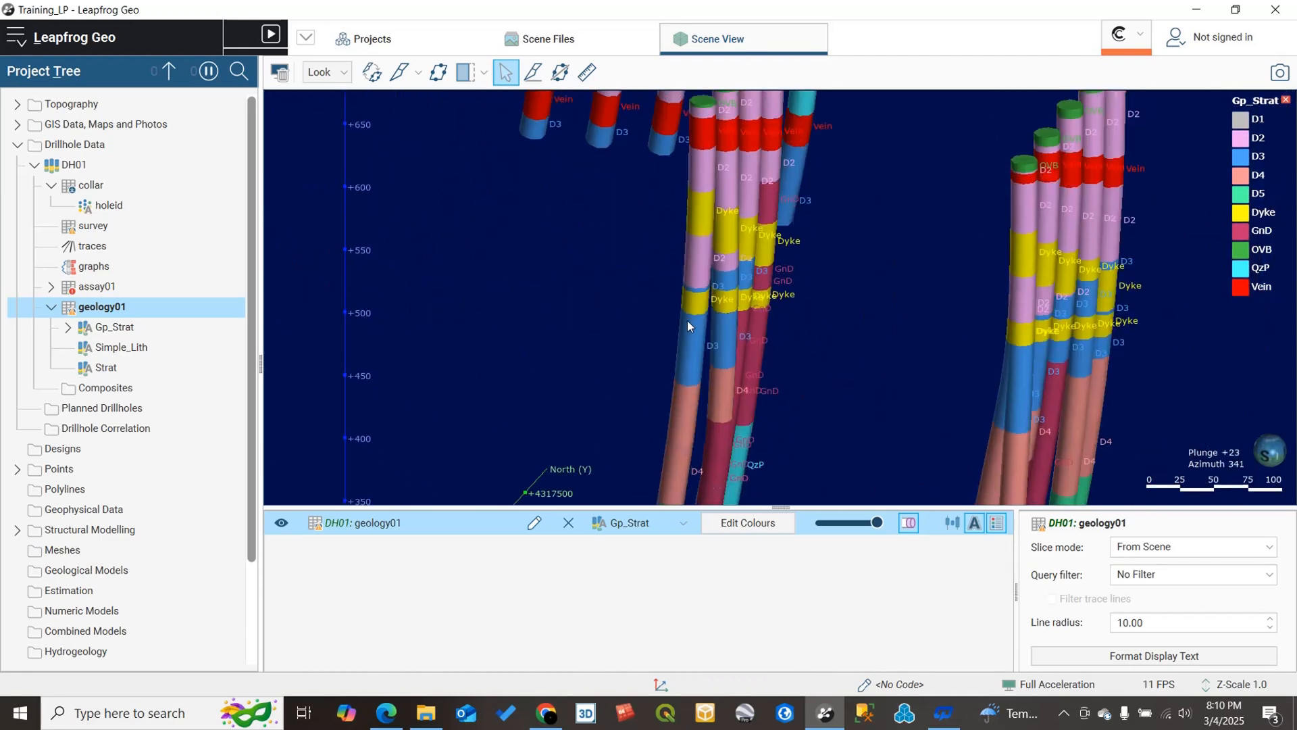
scroll(790, 255, "down", 5)
left_click_drag(797, 343, 845, 260)
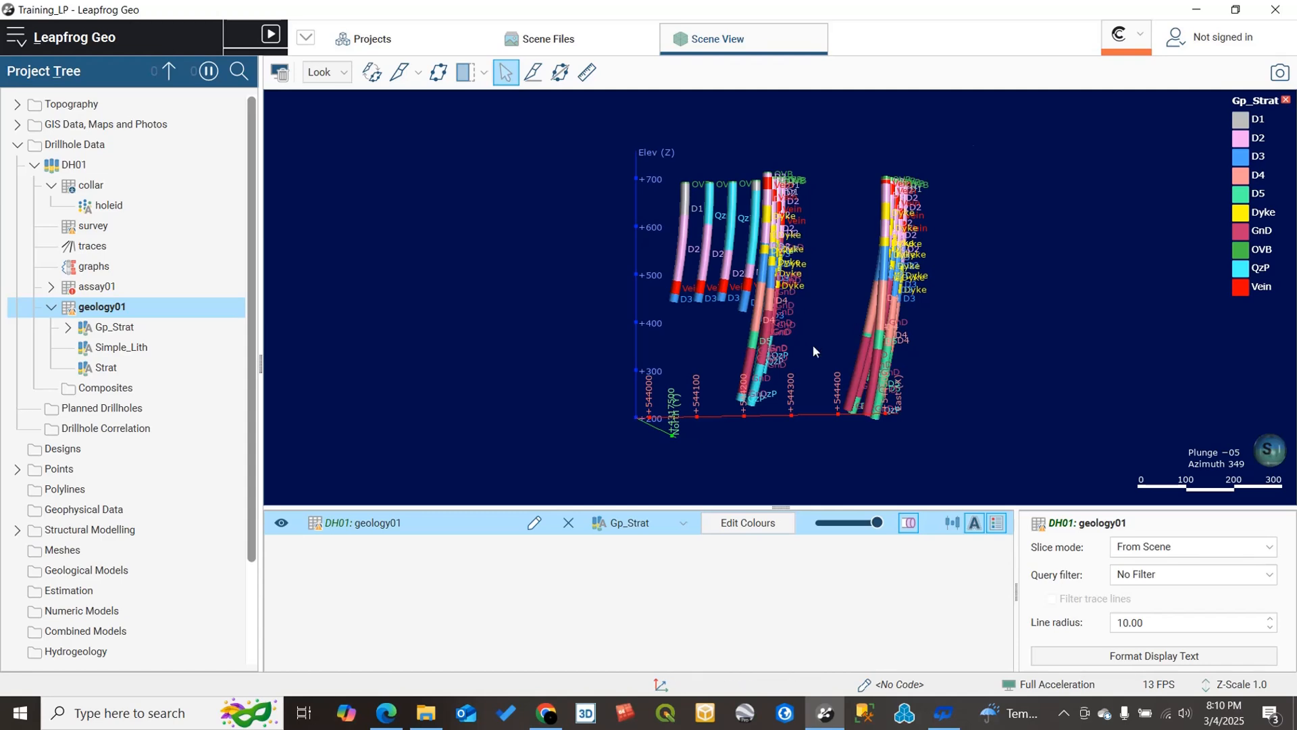
scroll(812, 343, "up", 5)
scroll(812, 340, "down", 5)
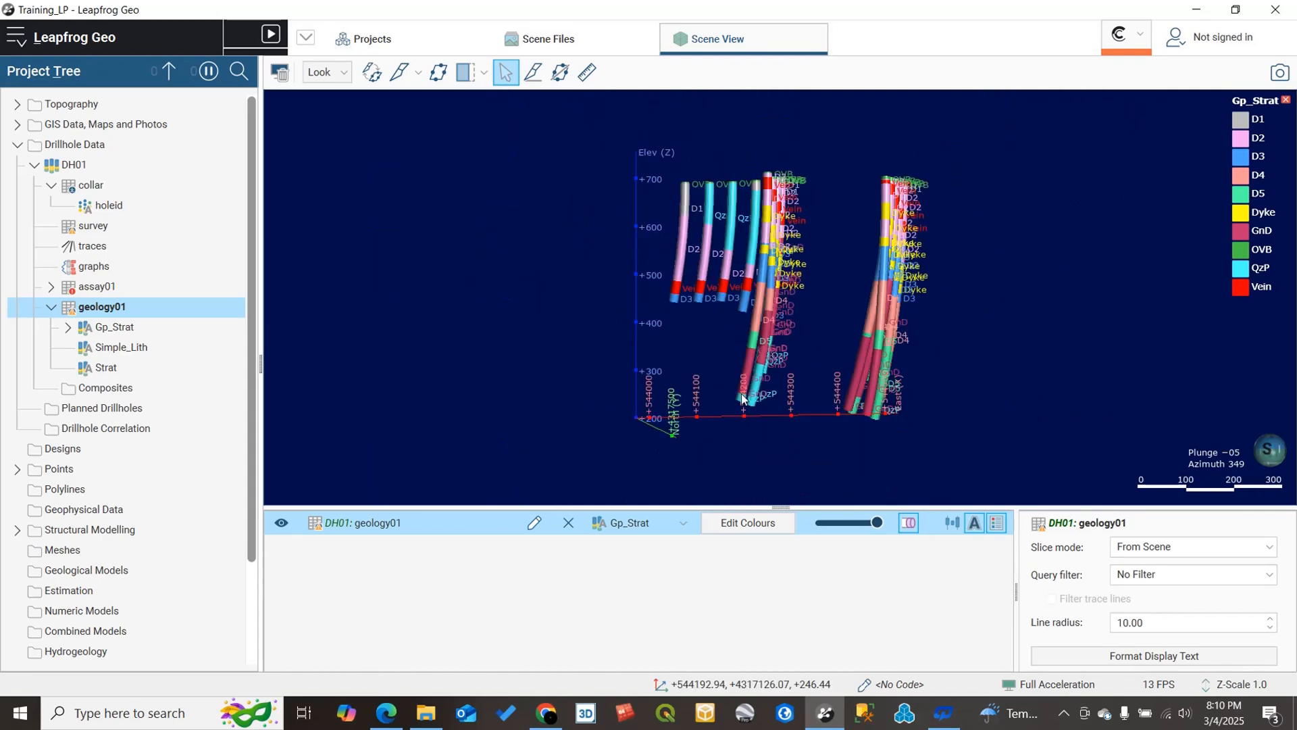
left_click_drag(736, 346, 730, 238)
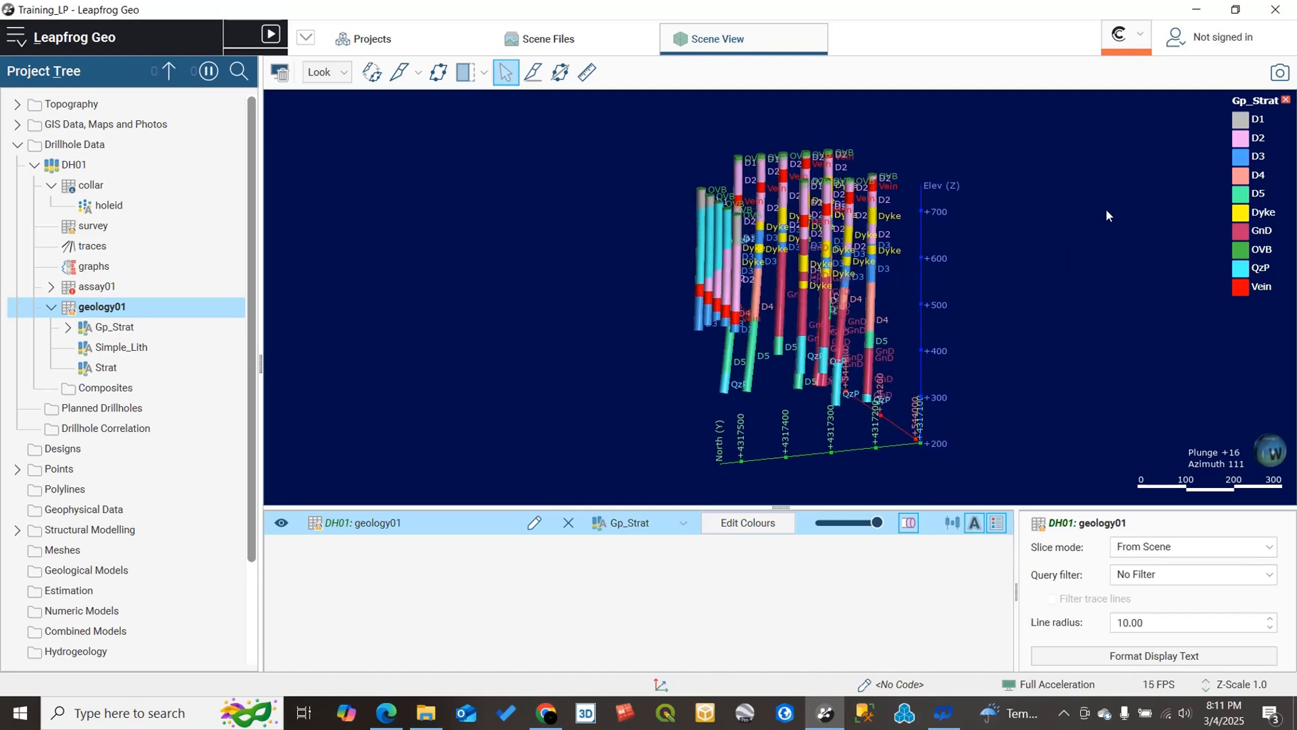
left_click_drag(602, 432, 599, 480)
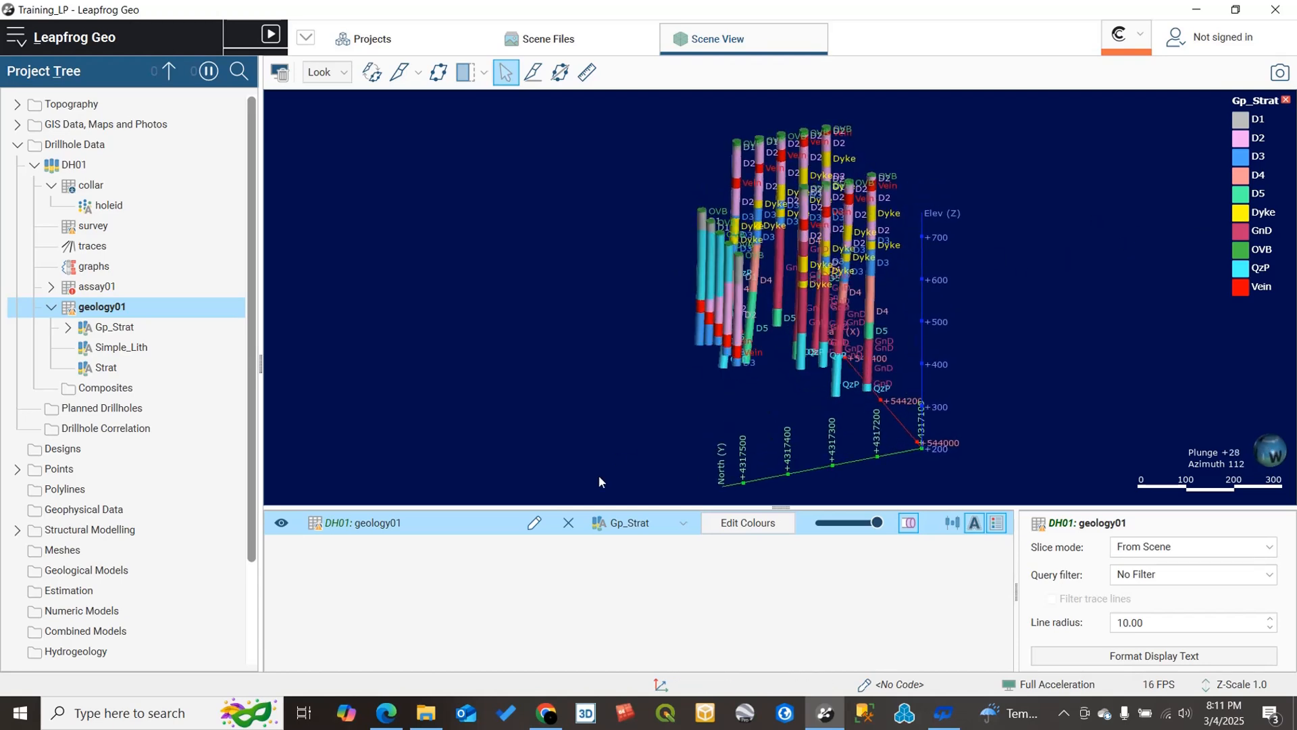
Limit the Gp_Strat display to the Dyke intervals and show the drillhole trace lines in the scene.
left_click(744, 523)
left_click(542, 227)
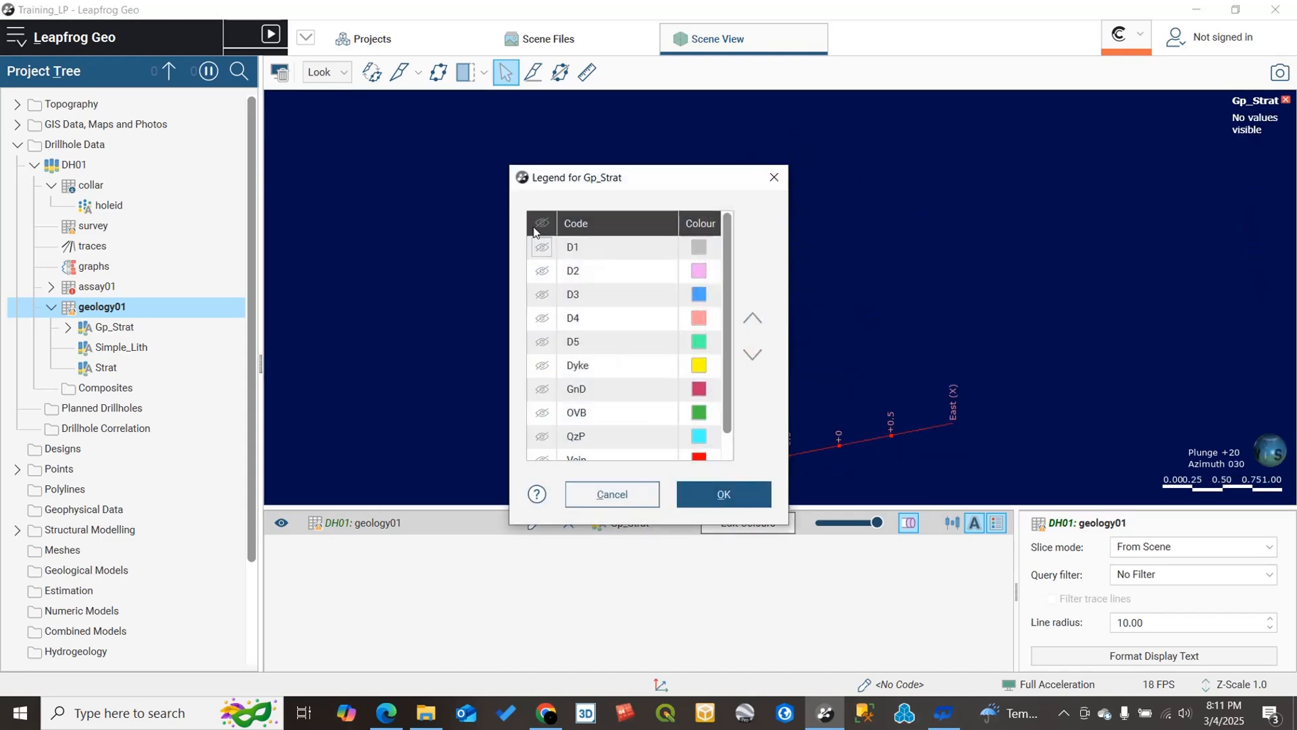
left_click(543, 365)
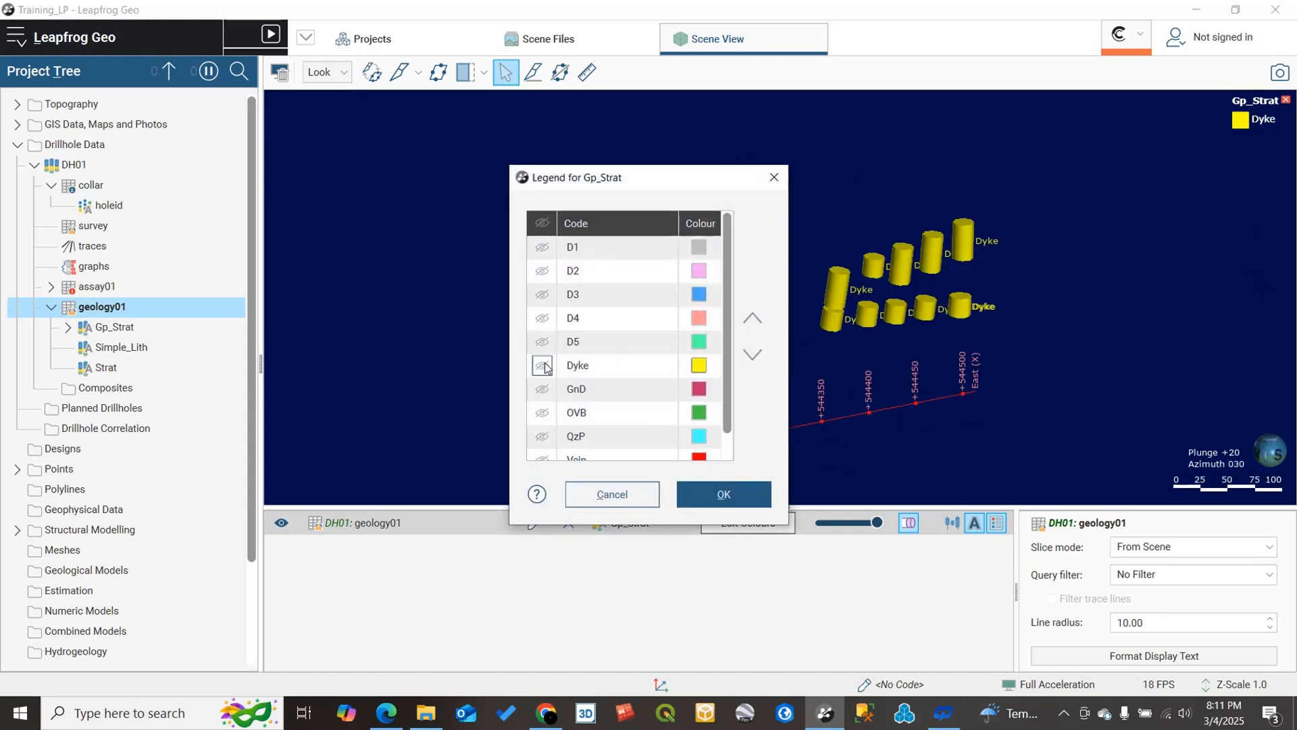
left_click(724, 495)
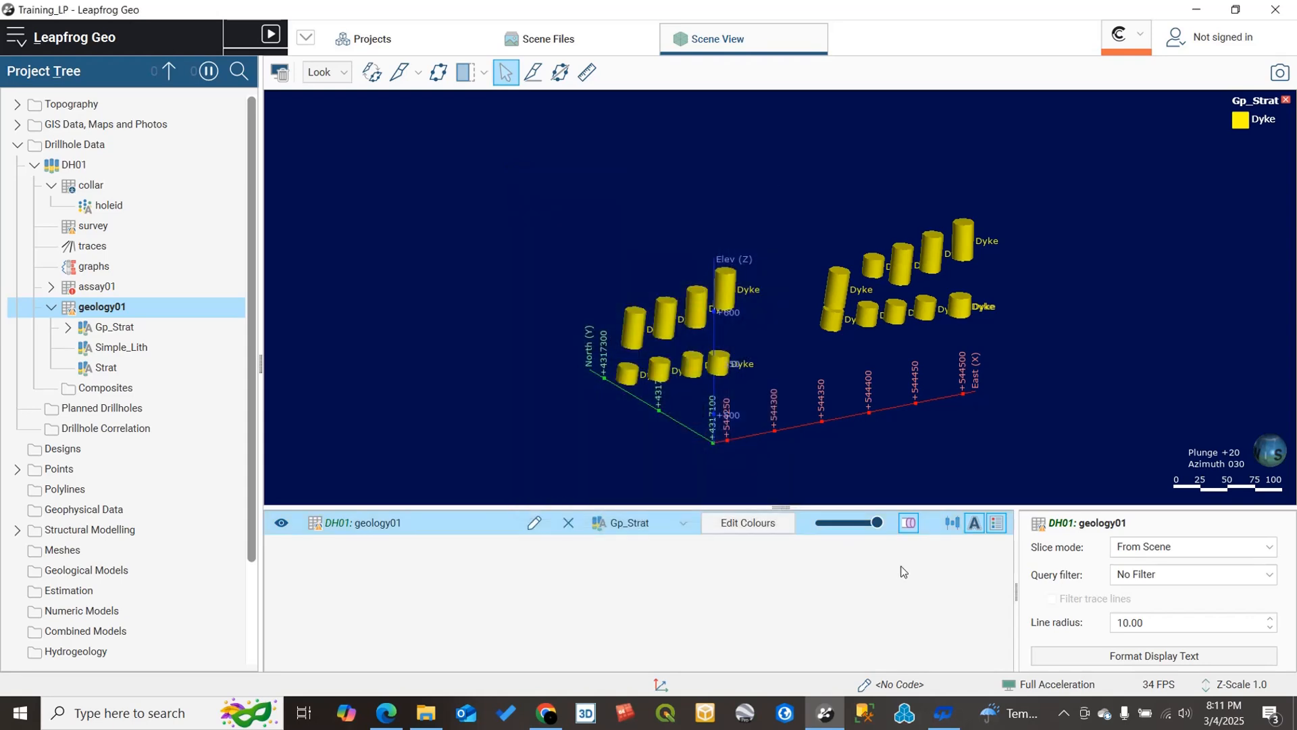
left_click(948, 529)
mouse_move(838, 287)
left_mouse_down()
mouse_move(841, 270)
mouse_move(883, 271)
mouse_move(869, 342)
mouse_move(981, 367)
mouse_move(700, 399)
mouse_move(877, 436)
mouse_move(953, 408)
left_mouse_up()
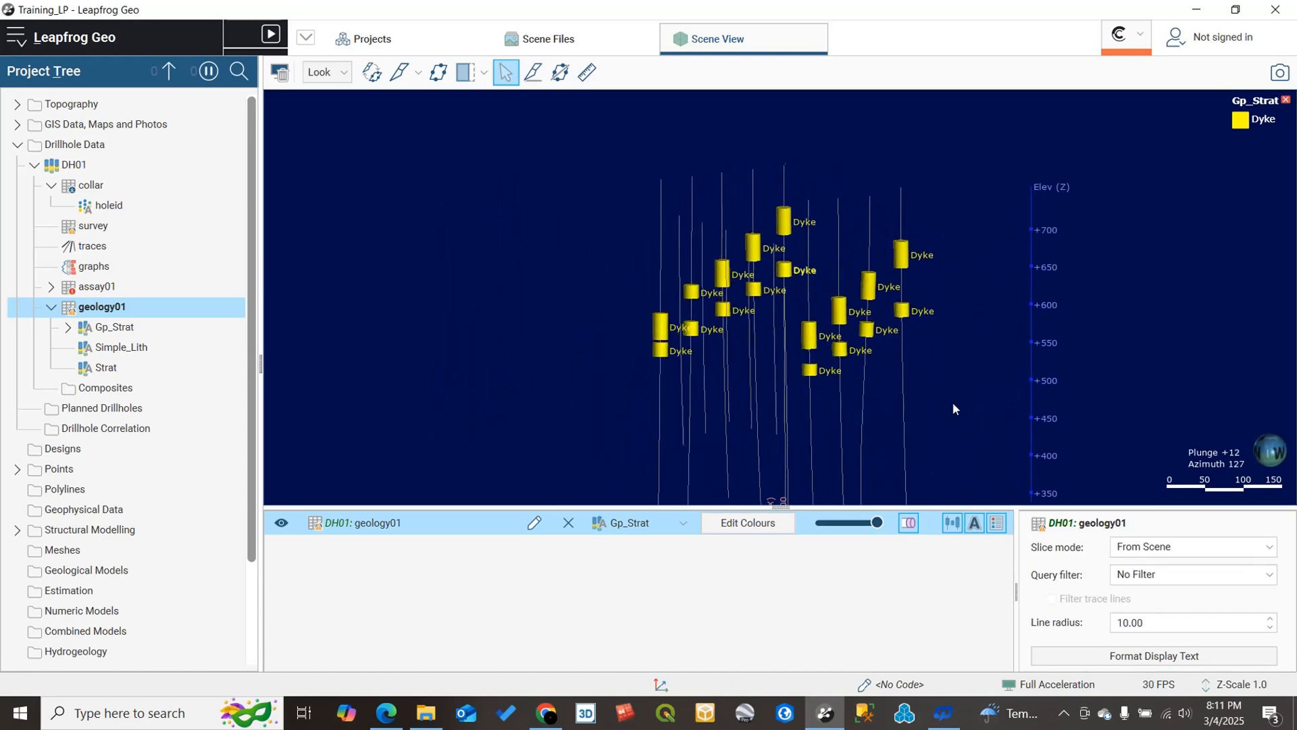
Inspect the interval details of the upper and lower Dyke intercepts in drillhole OL009, then close the details.
left_click_drag(785, 419, 875, 422)
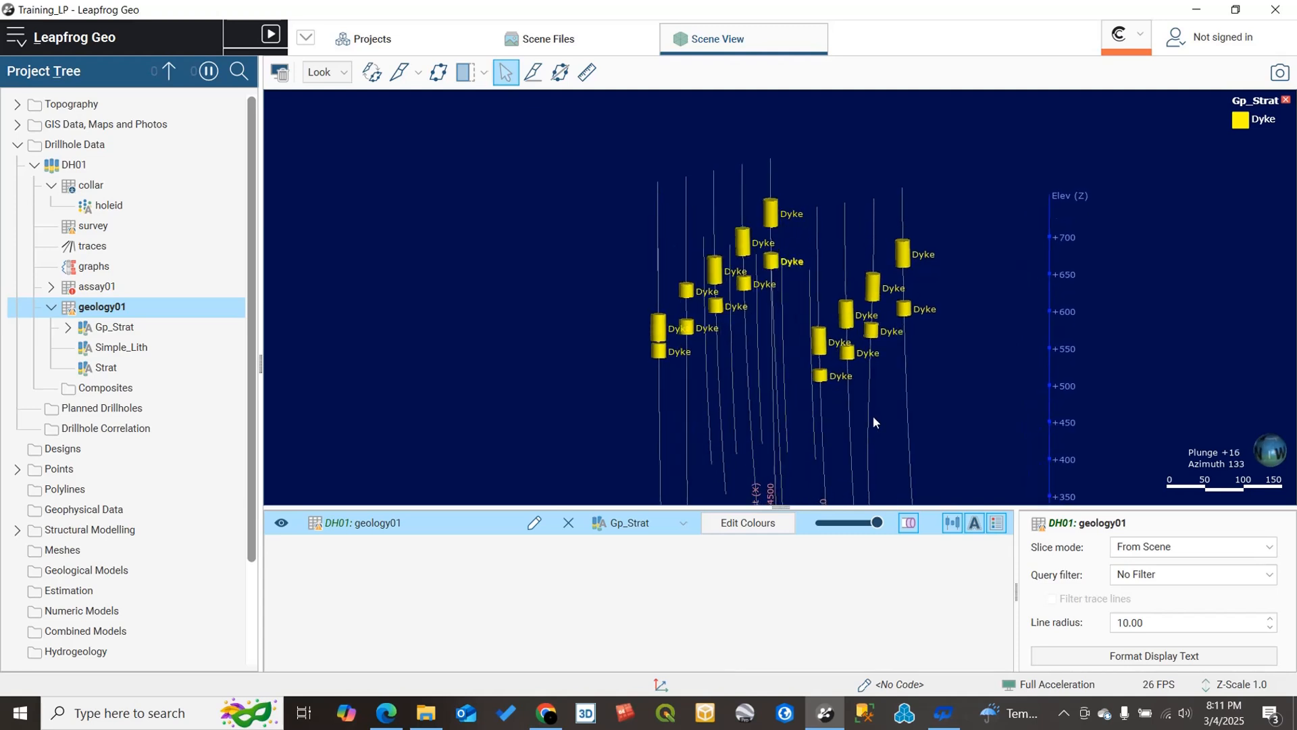
left_click(819, 343)
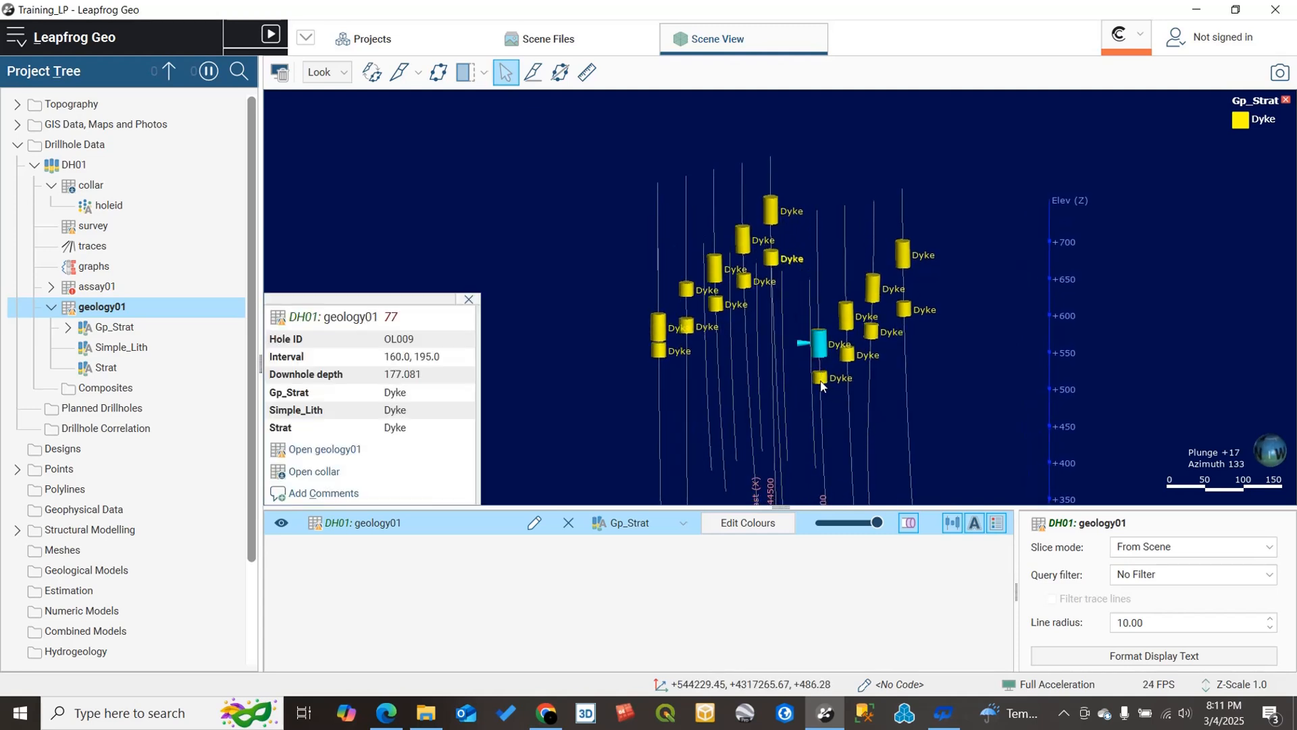
left_click(820, 379)
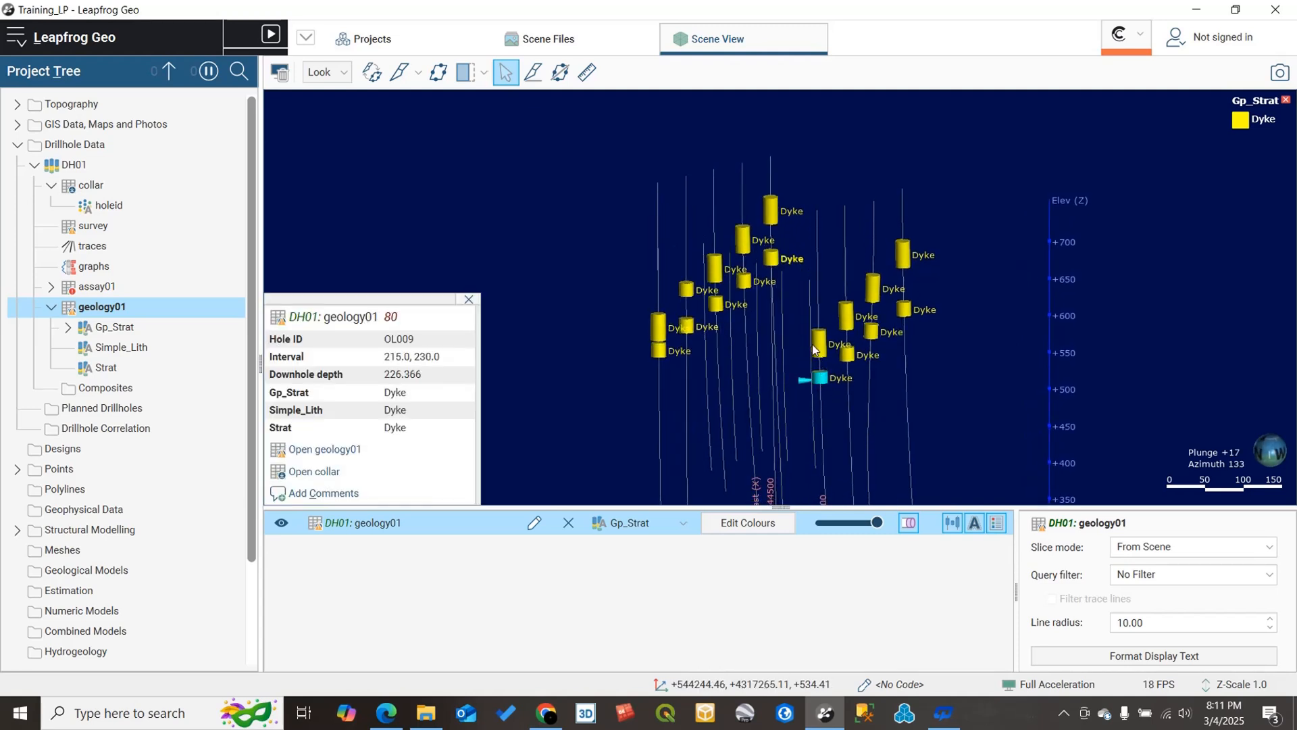
left_click(815, 348)
left_click(808, 356)
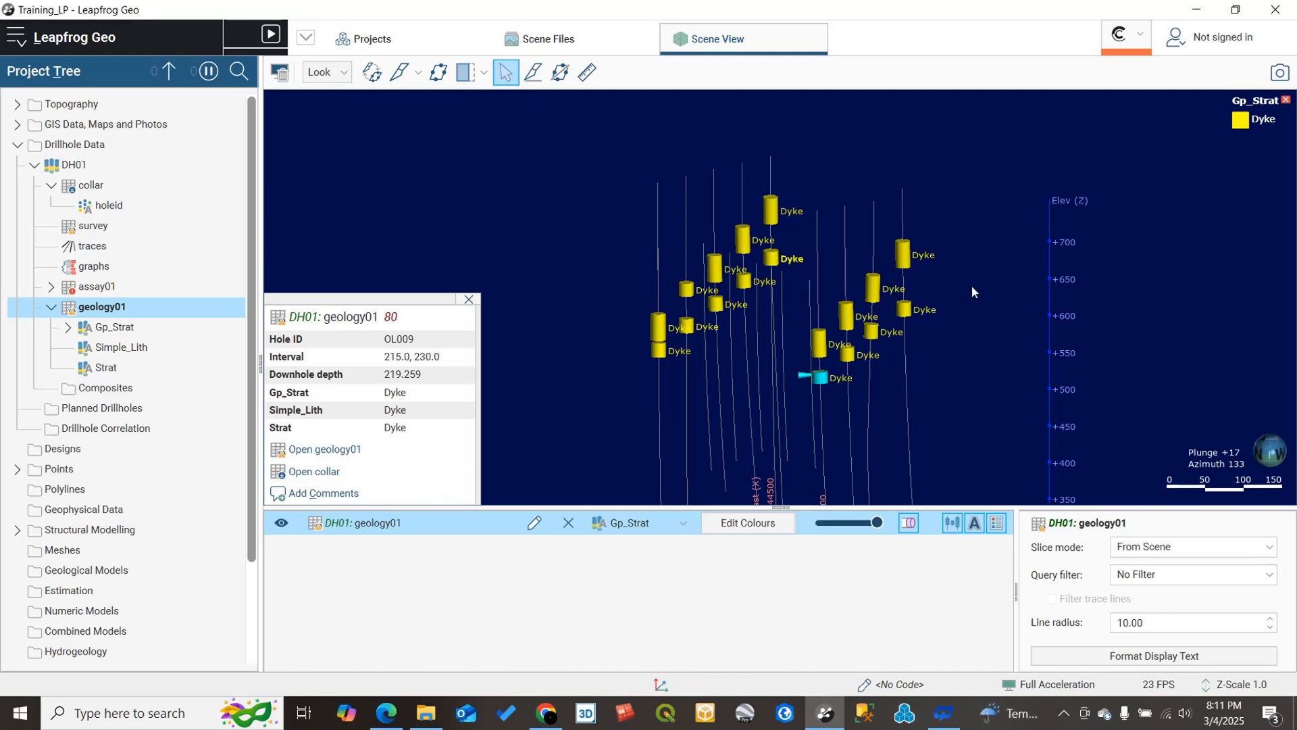
left_click_drag(733, 337, 833, 346)
scroll(785, 296, "down", 5)
left_click(469, 299)
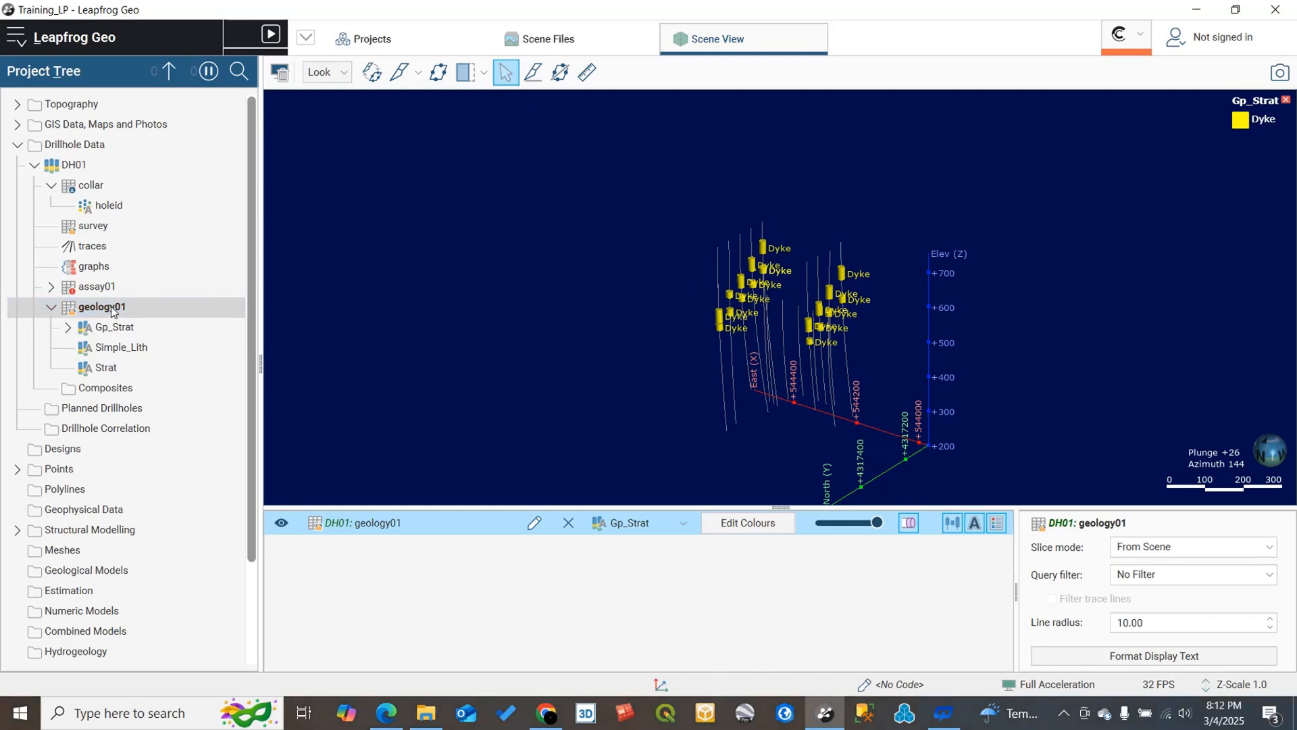
Create an interval selection column named IS_Gp_Strat in the geology01 table, using Gp_Strat as the base column.
right_click(112, 311)
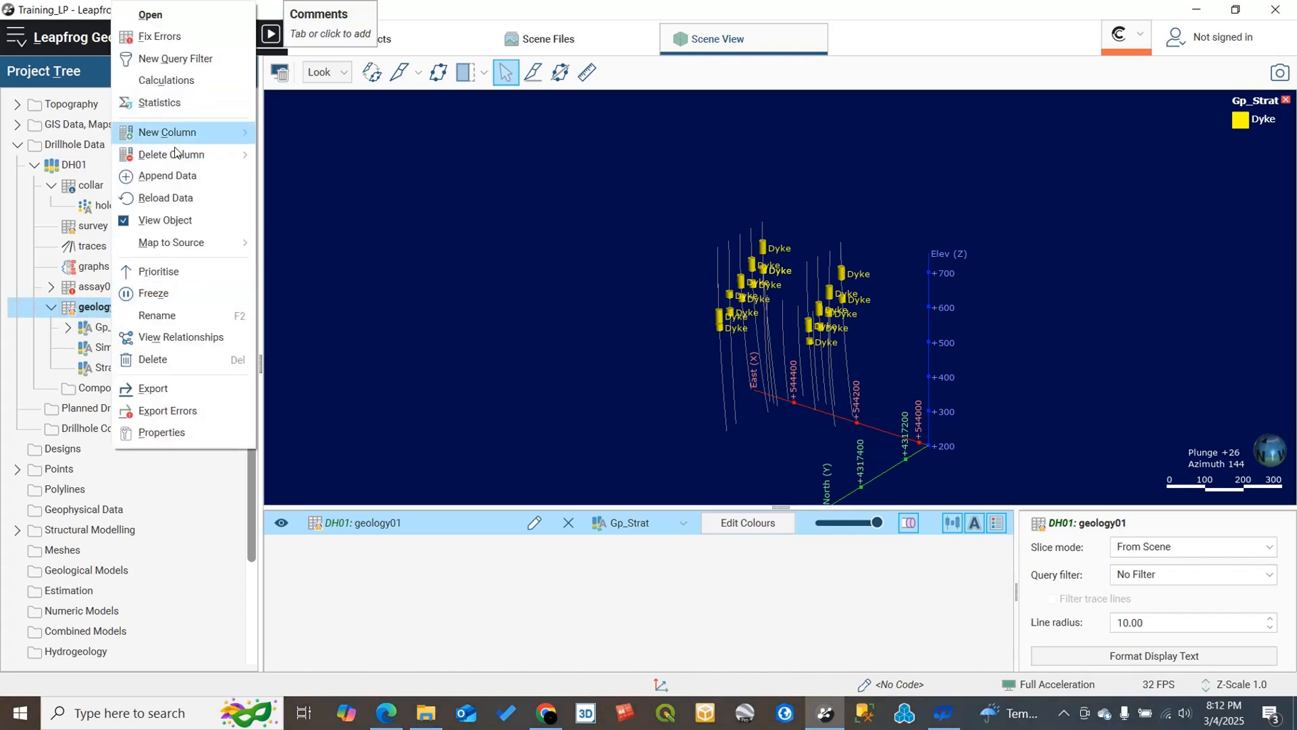
mouse_move(231, 132)
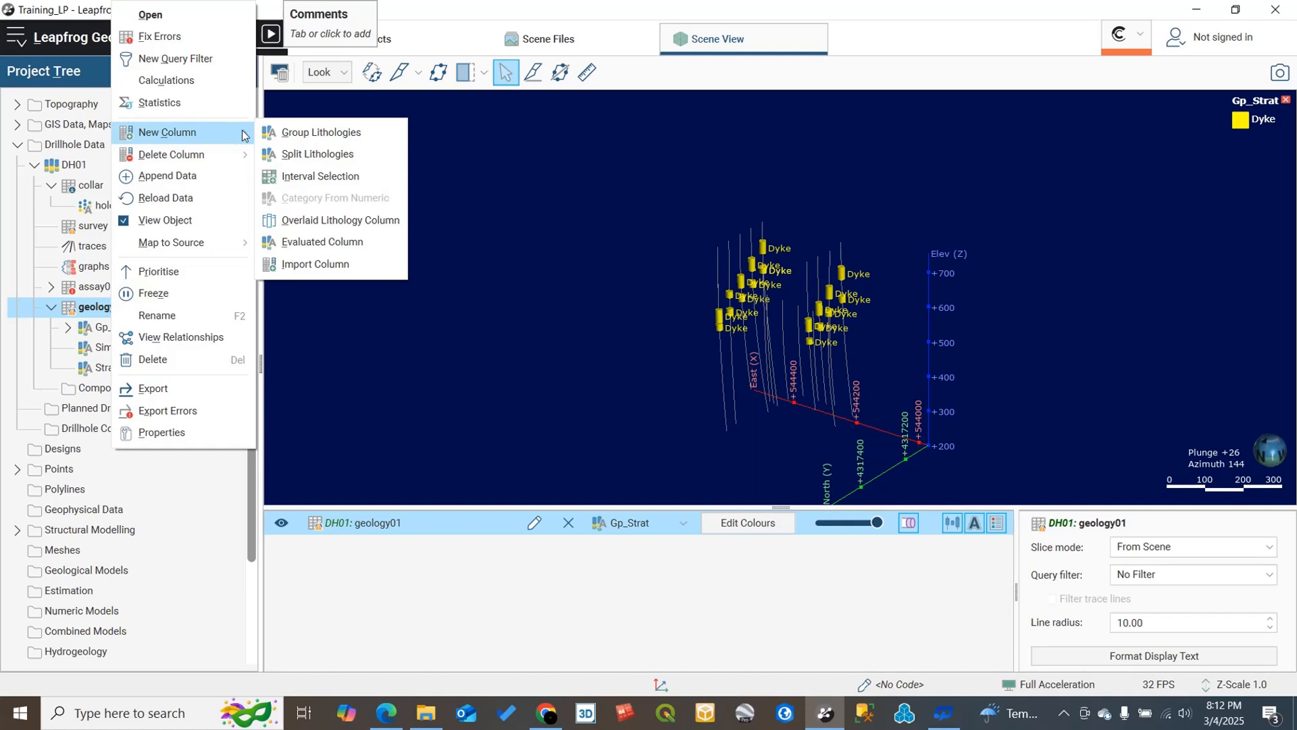
left_click(336, 177)
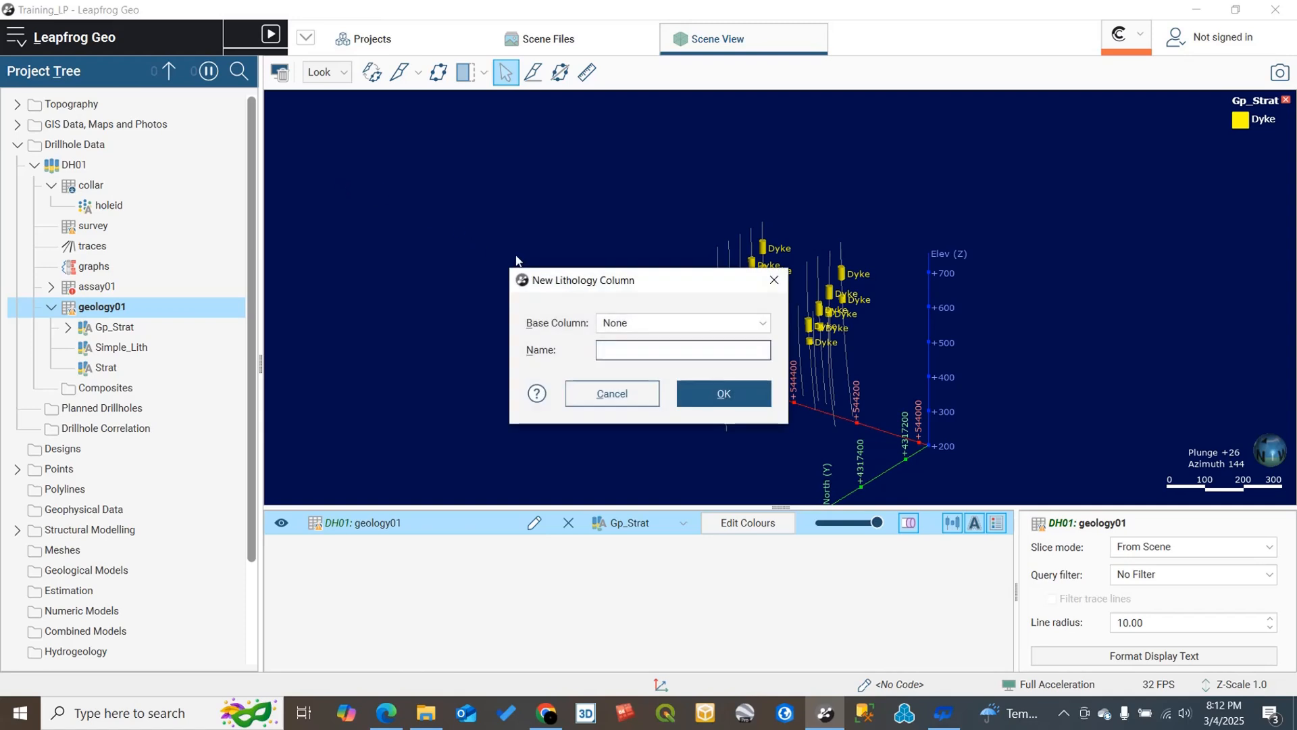
left_click(658, 323)
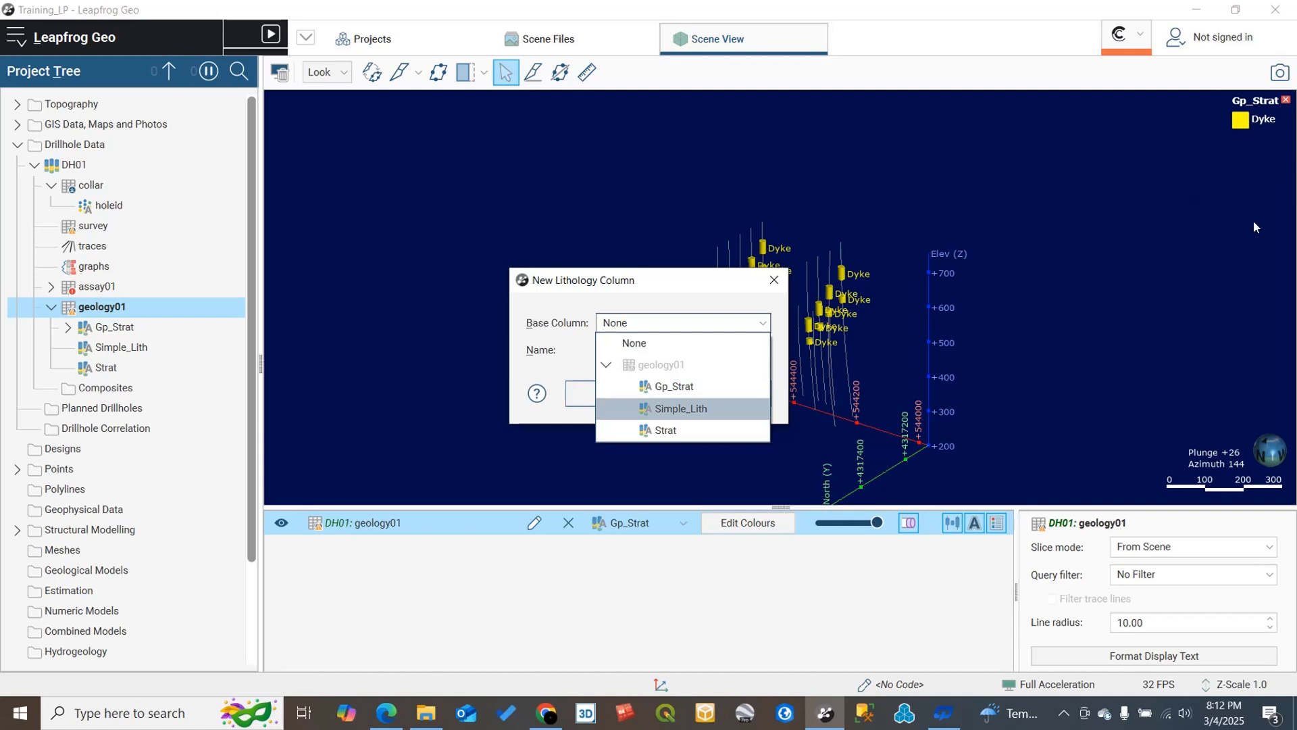
left_click(660, 389)
left_click(715, 350)
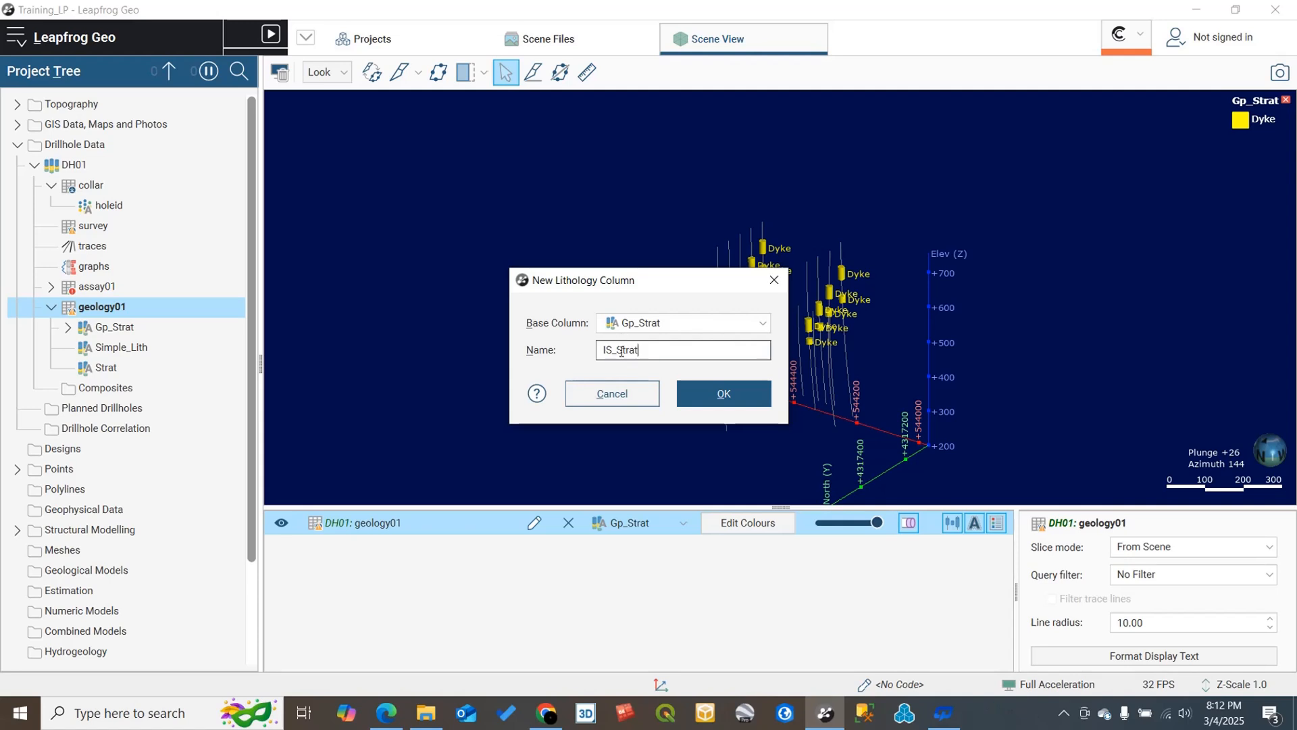
left_click(617, 350)
type("Gp_")
left_click(711, 401)
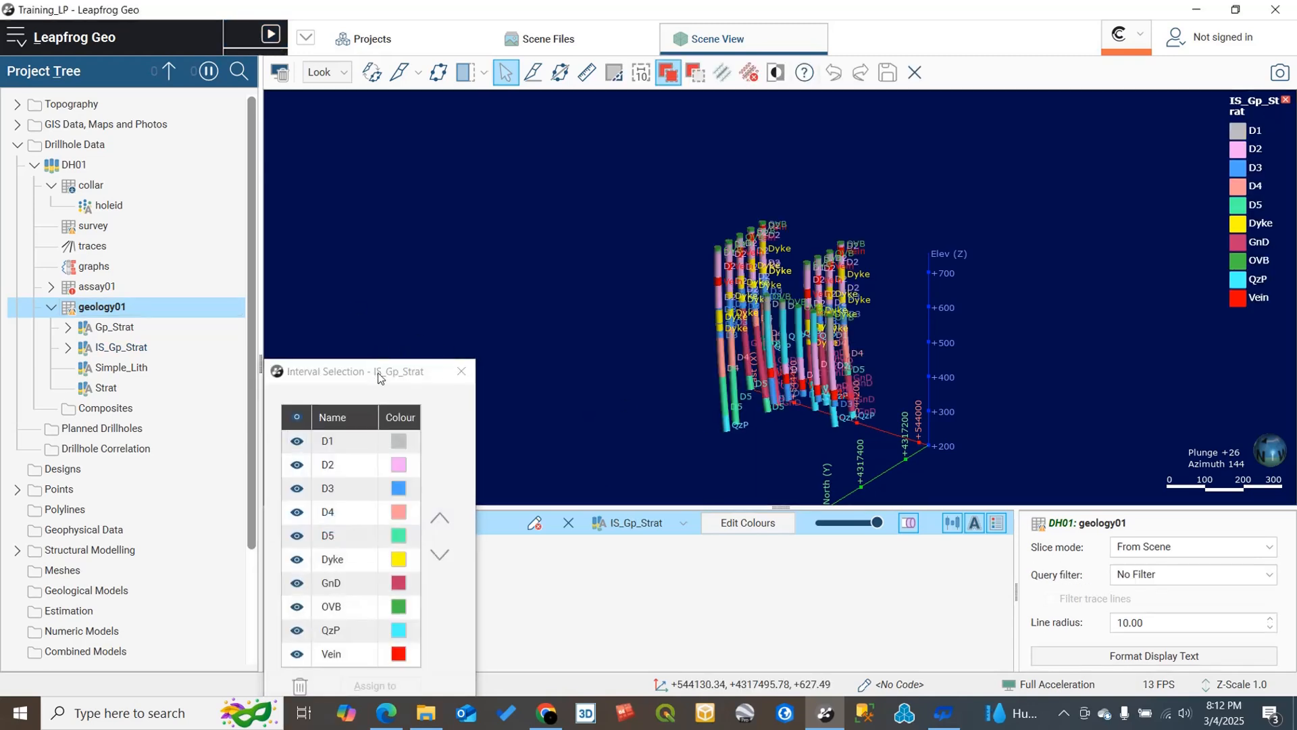
Reposition and widen the Interval Selection window and limit the IS_Gp_Strat display to the Dyke intervals.
left_click_drag(378, 372, 507, 98)
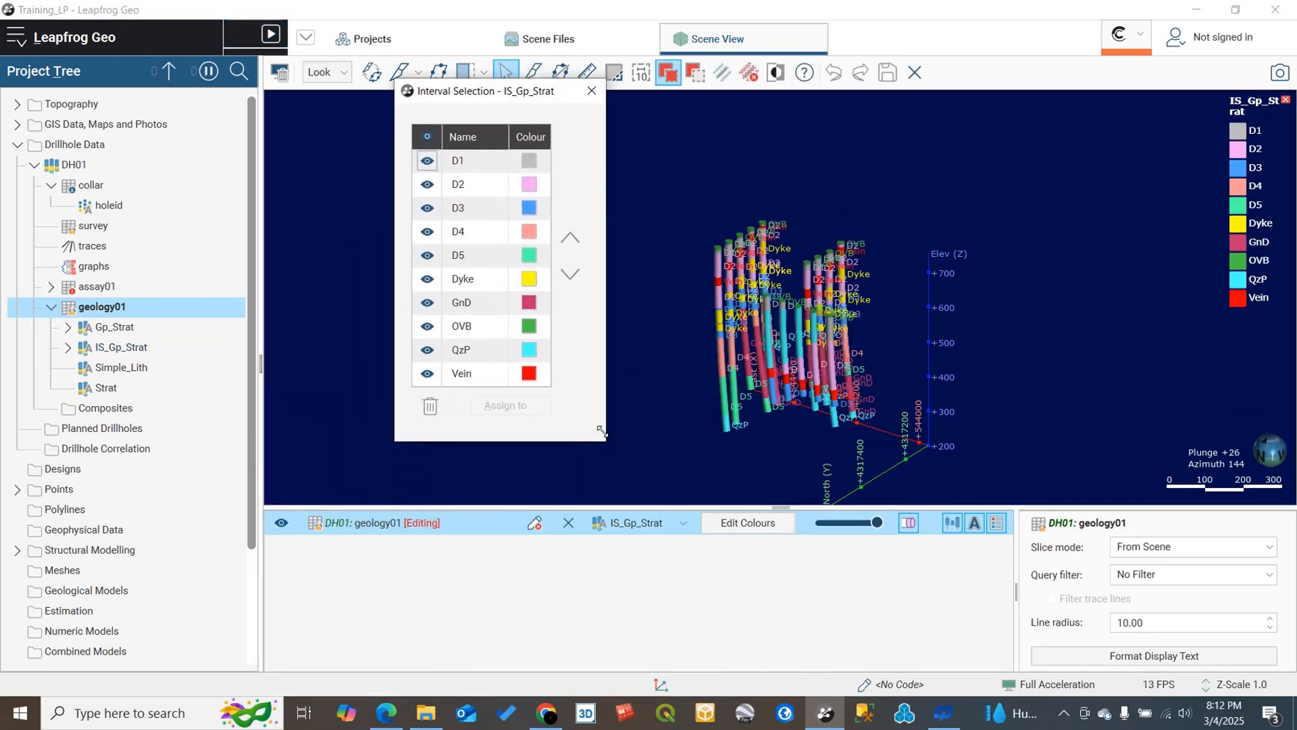
left_click_drag(608, 440, 728, 441)
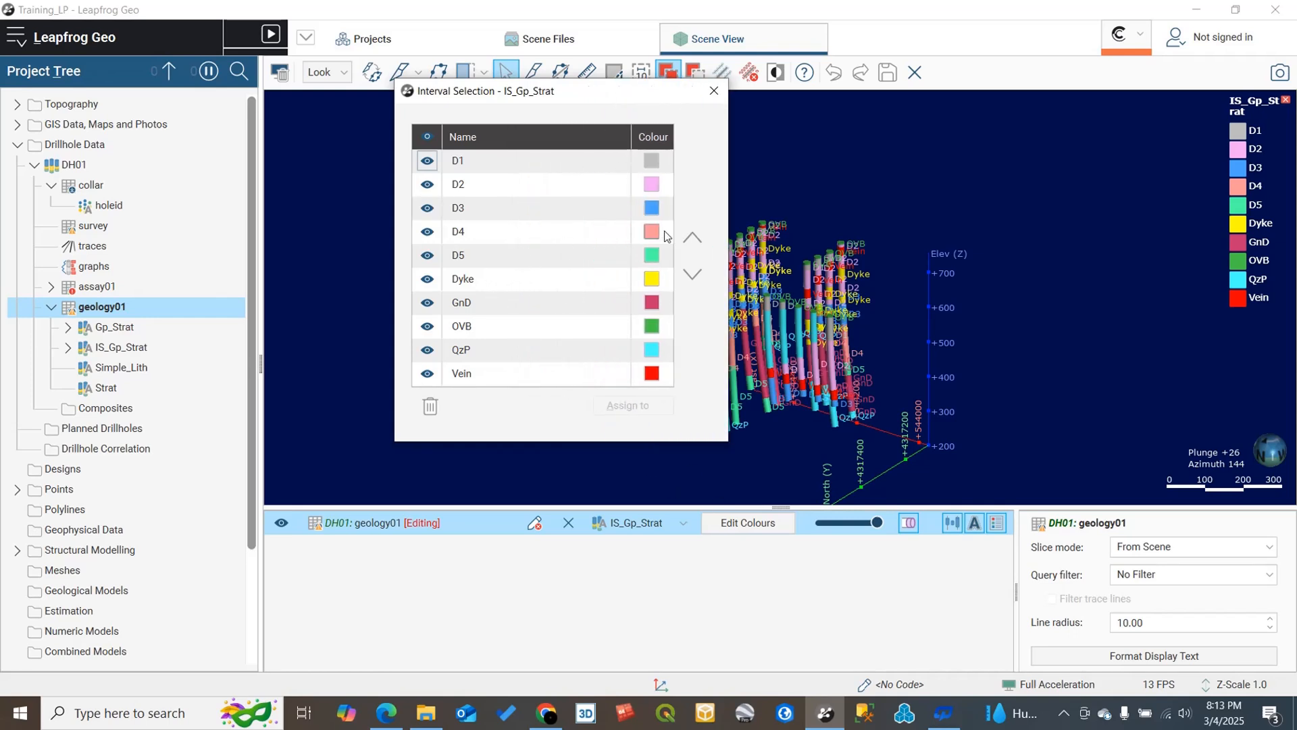
left_click_drag(513, 91, 371, 91)
left_click(284, 137)
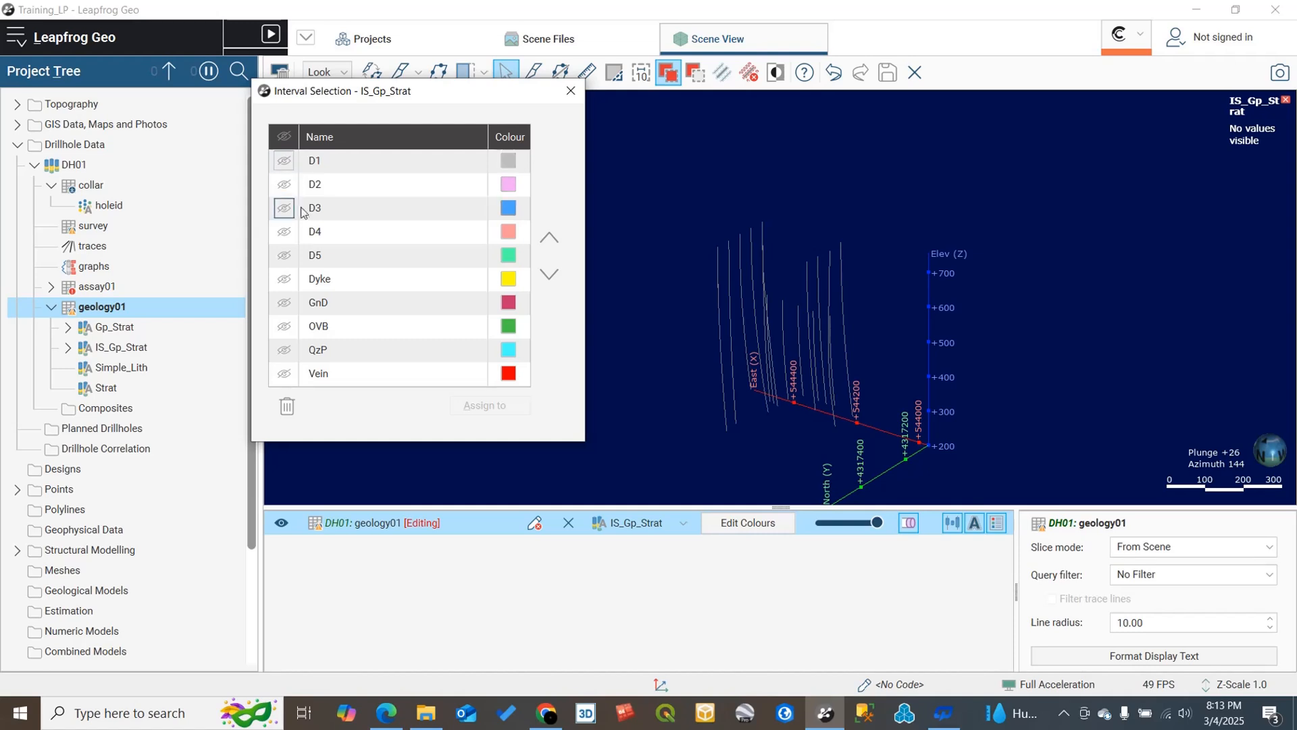
left_click(284, 279)
left_click(285, 279)
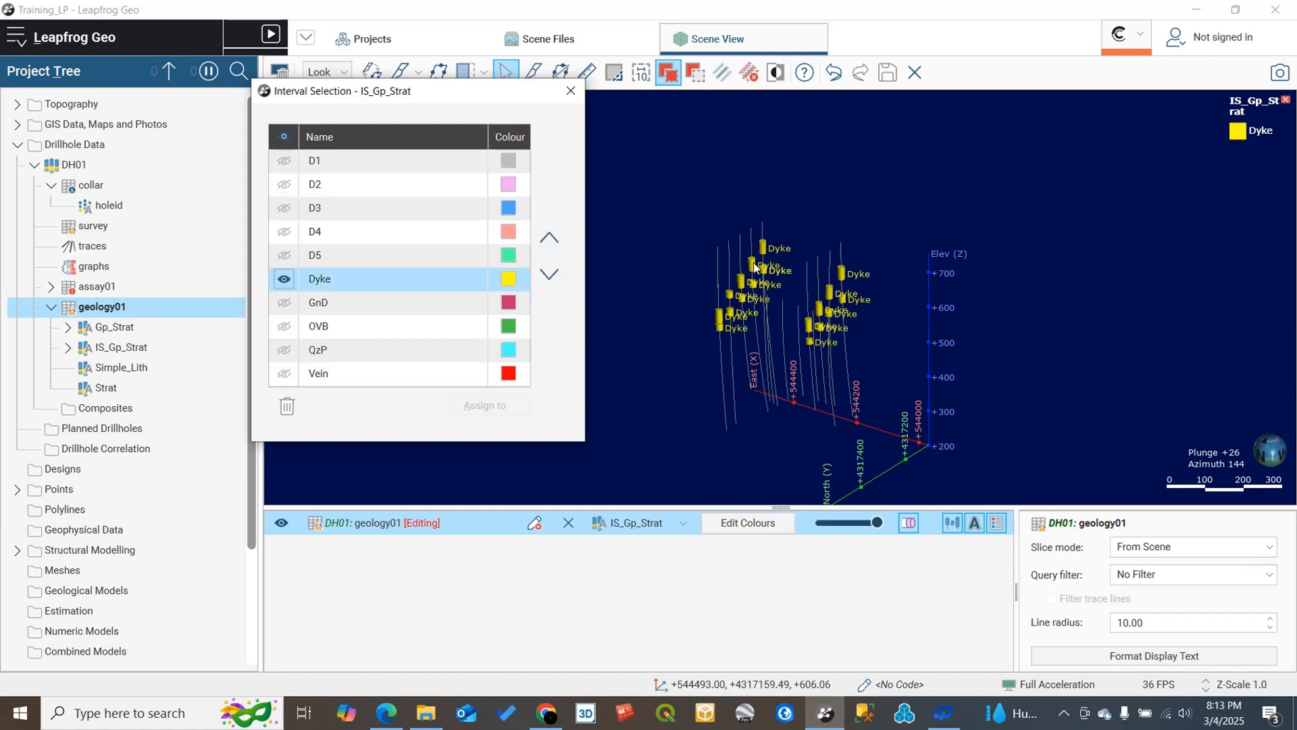
Hide the drillhole trace lines and the interval labels, leaving the Dyke intervals uncluttered for viewing in 3D.
mouse_move(784, 327)
left_mouse_down()
mouse_move(864, 296)
mouse_move(752, 322)
mouse_move(768, 339)
left_mouse_up()
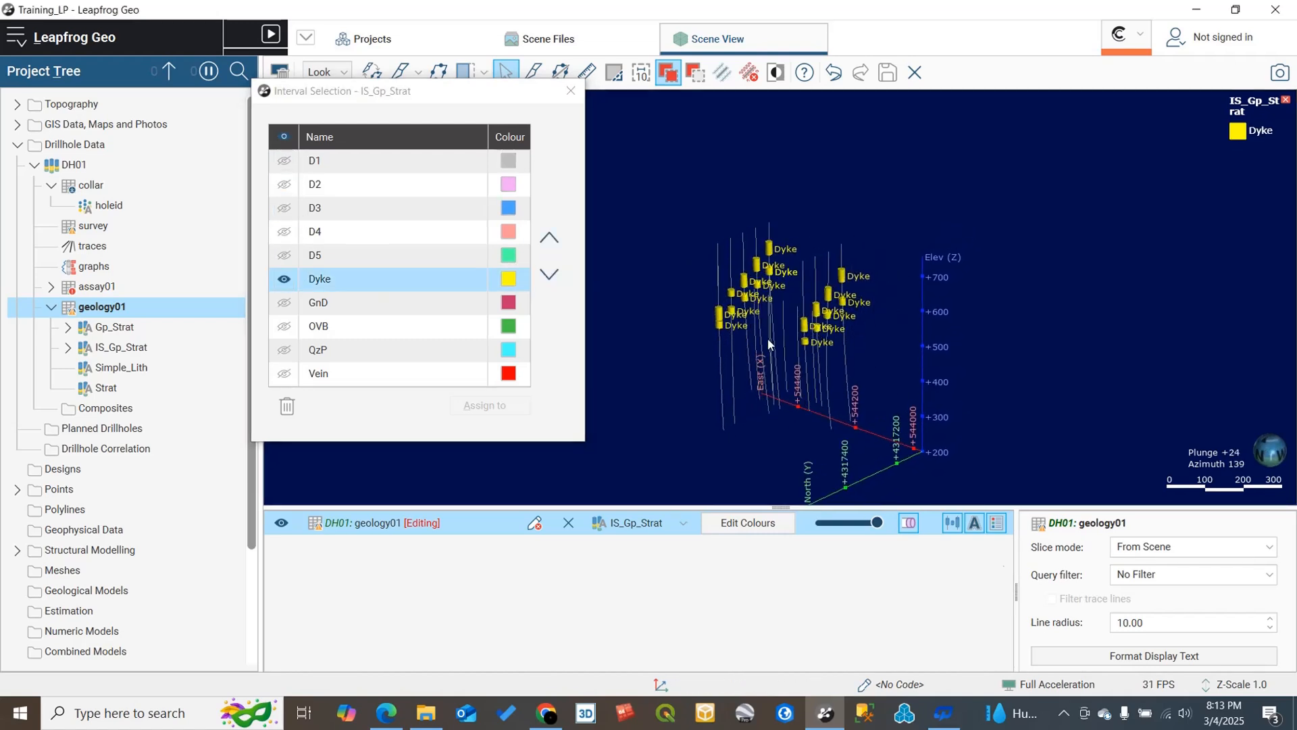
left_click(952, 525)
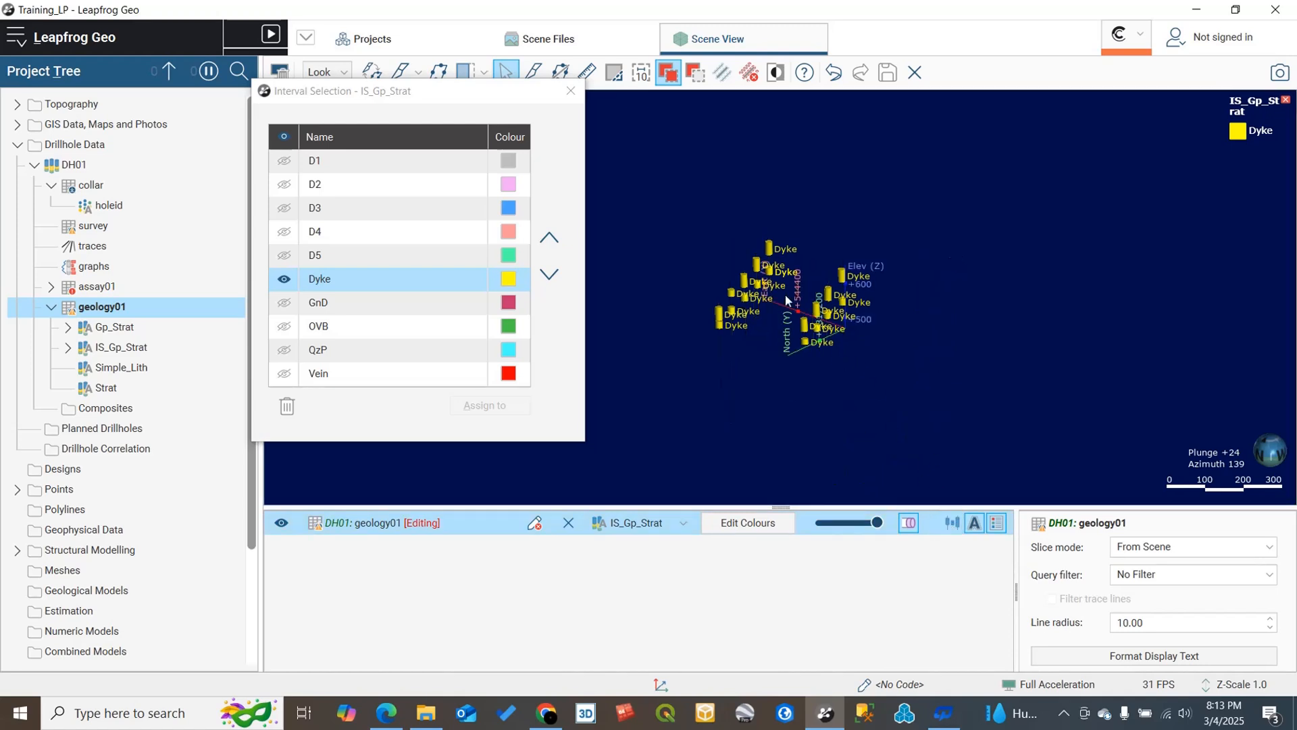
left_click(974, 524)
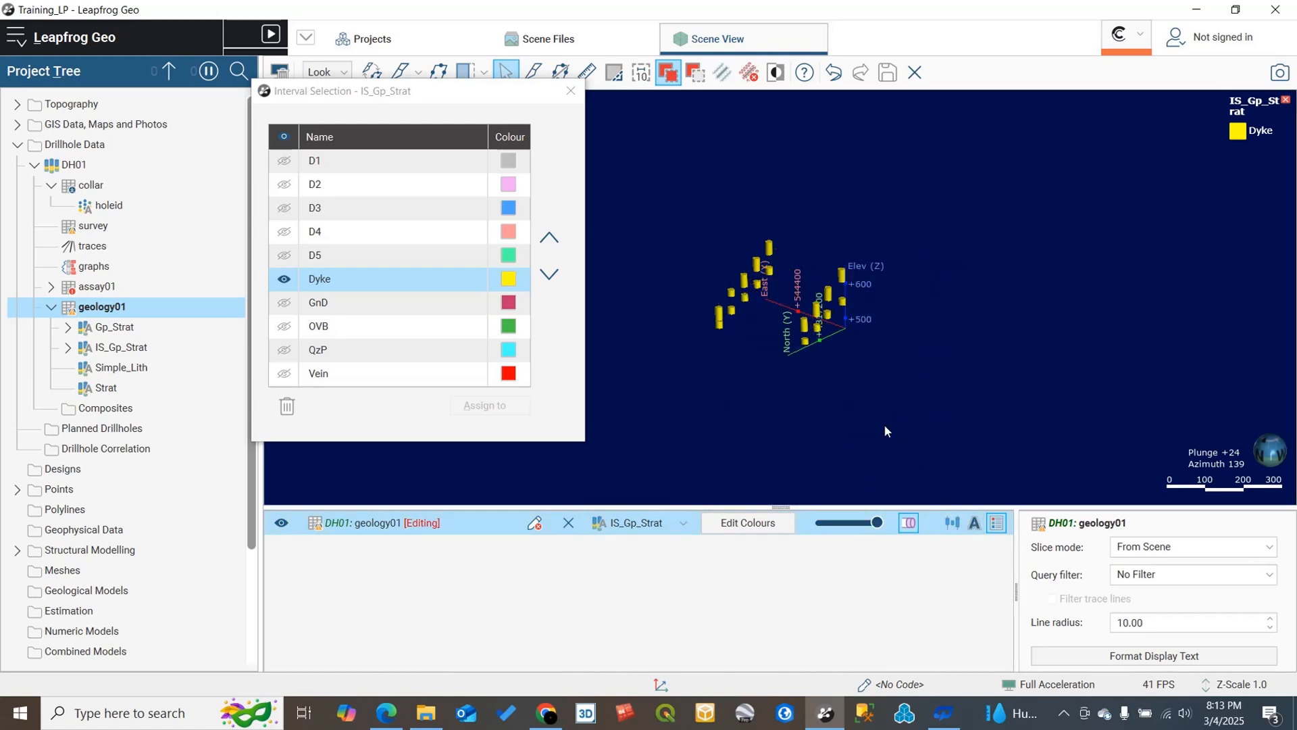
left_click_drag(779, 325, 853, 270)
scroll(813, 327, "up", 6)
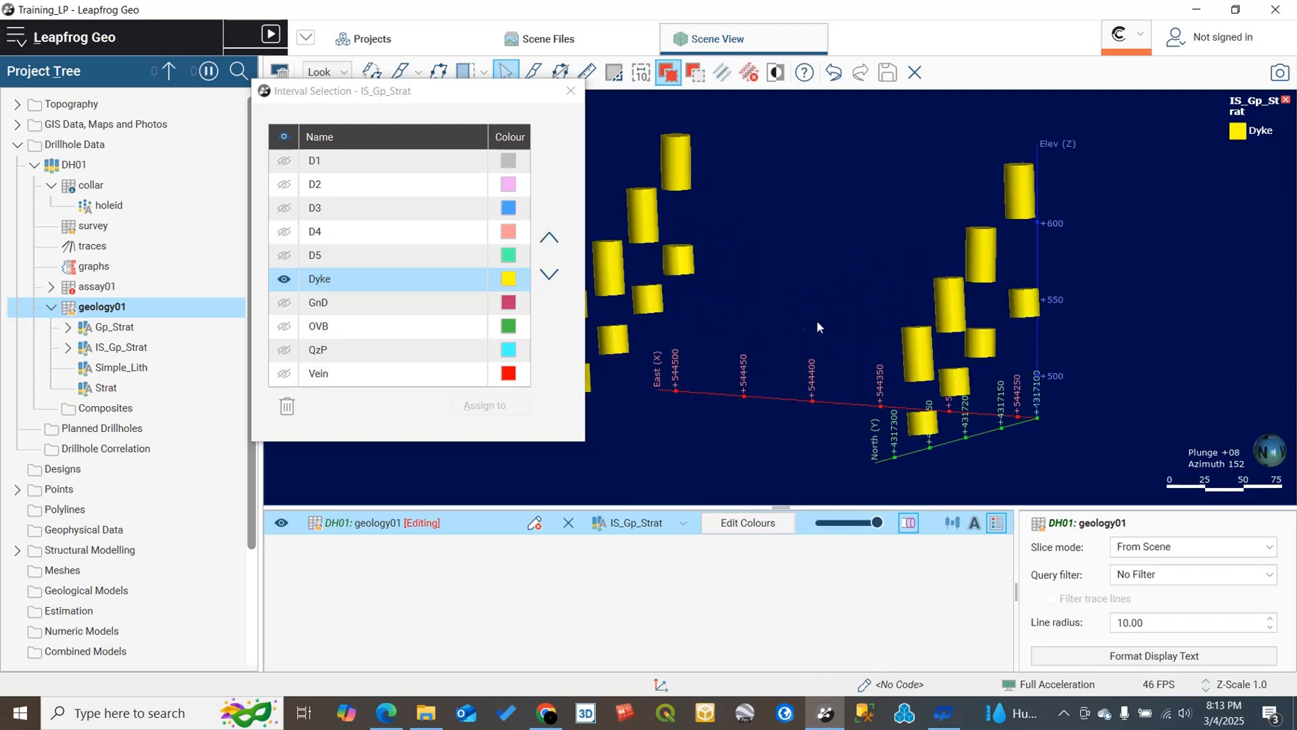
left_click_drag(816, 343, 719, 254)
scroll(814, 354, "down", 5)
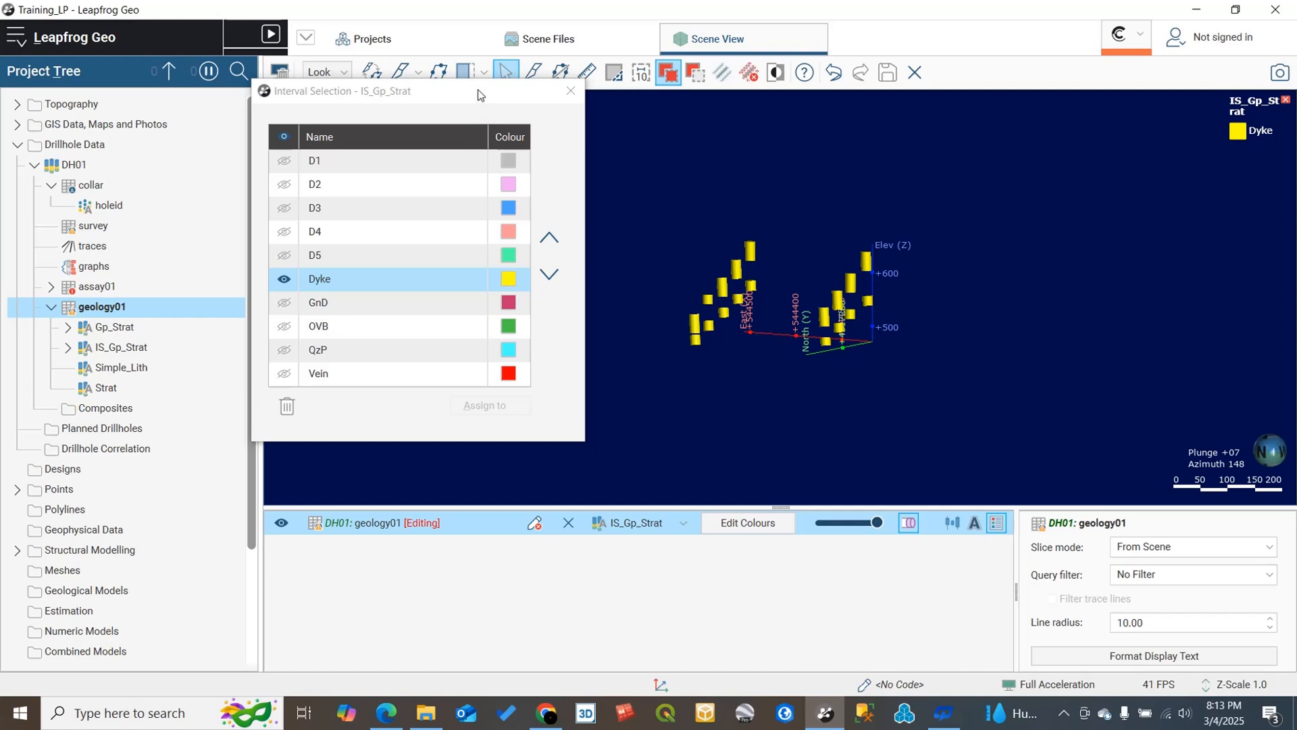
Select the upper Dyke intervals along the eastern row of drillholes and assign them to a new lithology named Dyke_1.
left_click_drag(480, 94, 426, 227)
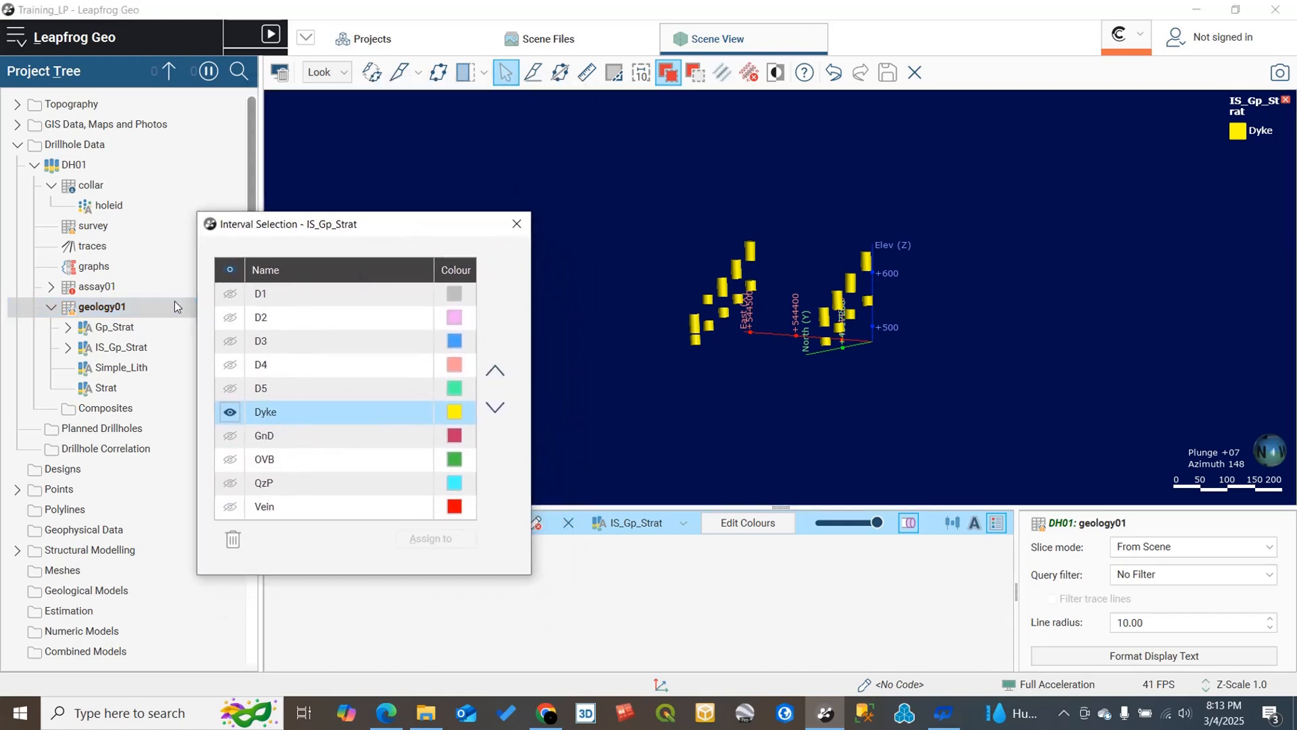
left_click(174, 301)
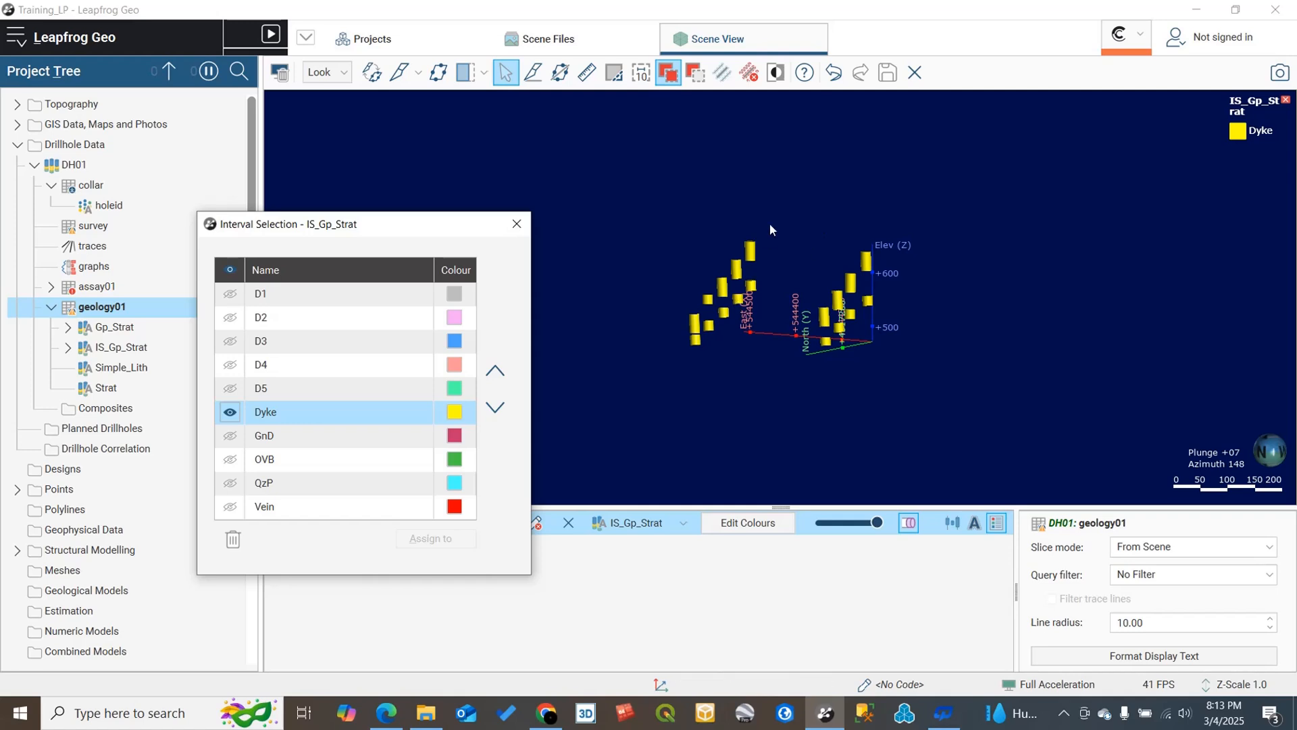
left_click_drag(795, 234, 783, 277)
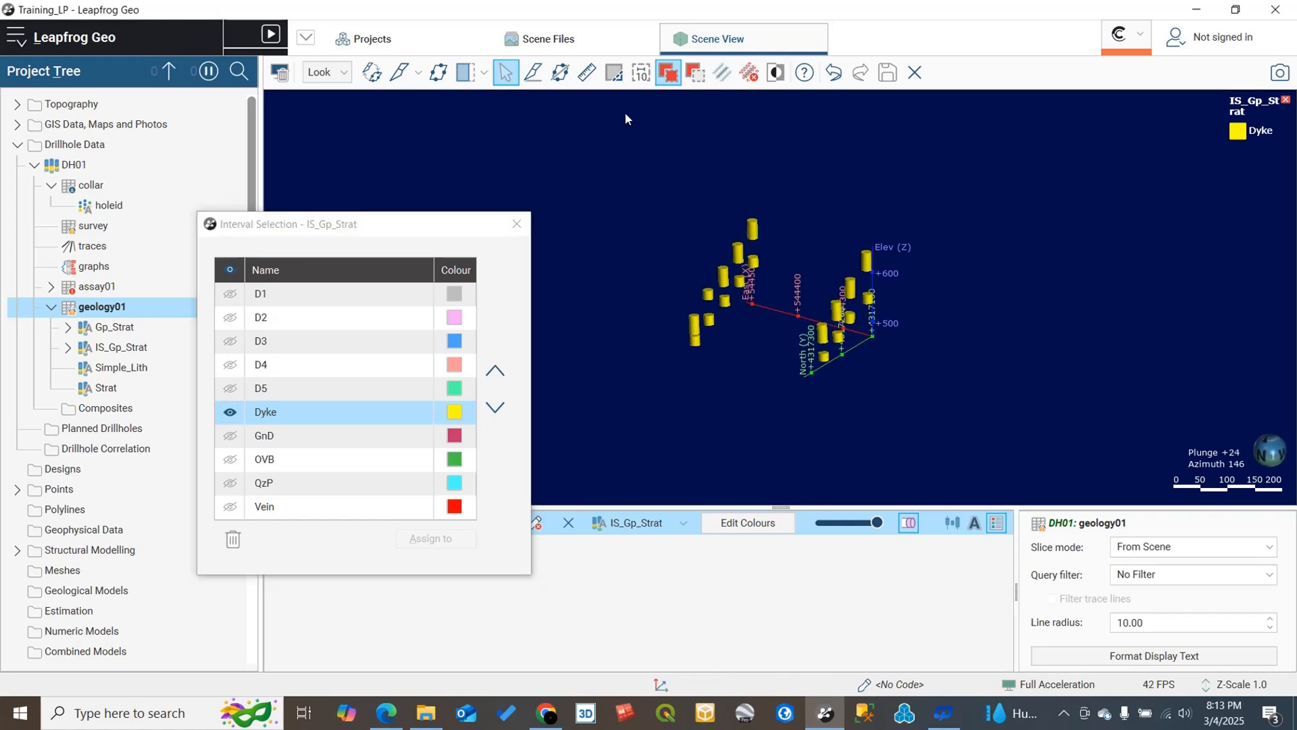
left_click(615, 73)
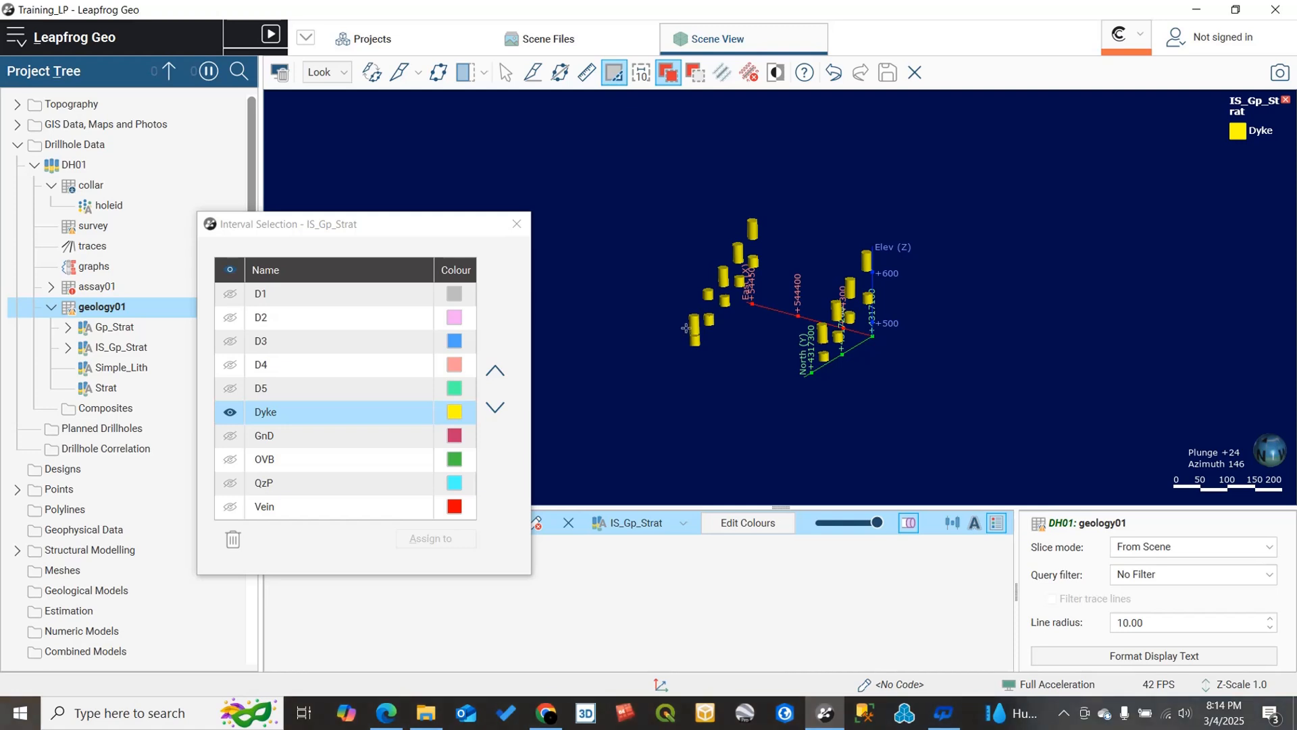
left_click_drag(684, 332, 750, 227)
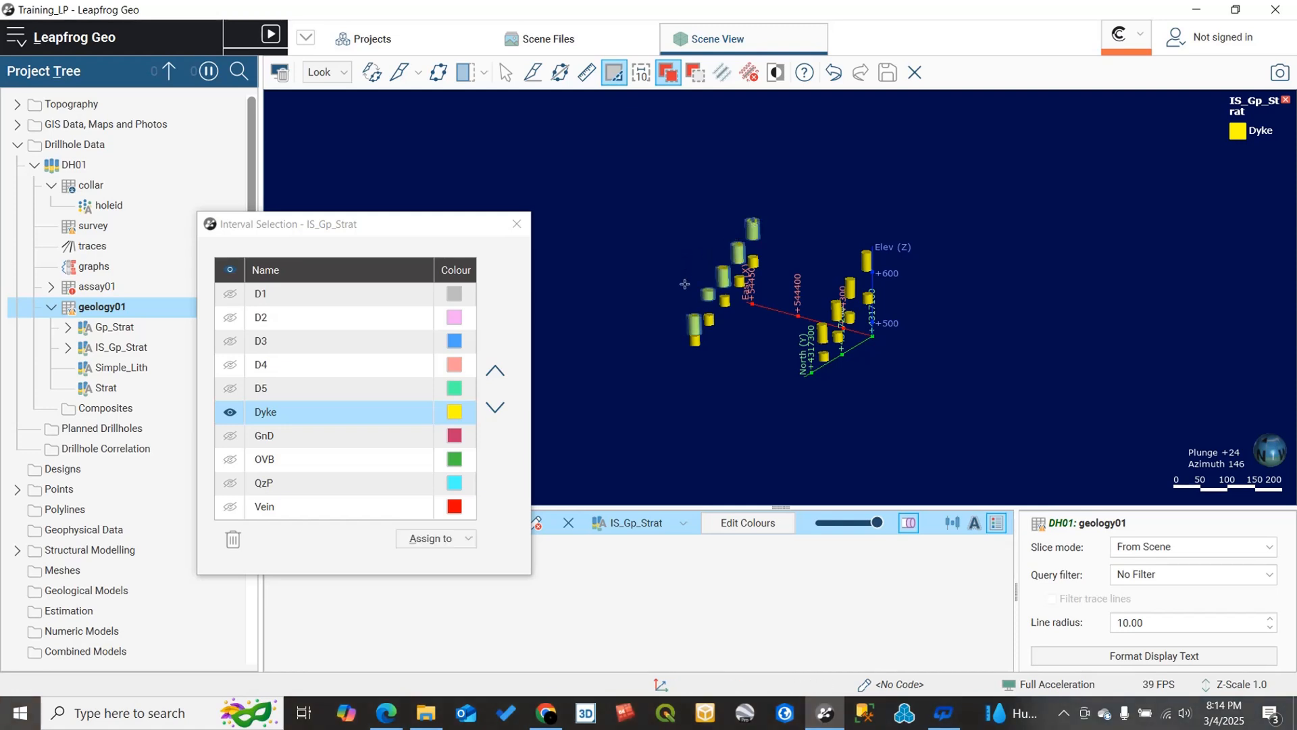
mouse_move(646, 354)
left_mouse_down()
mouse_move(626, 358)
mouse_move(654, 390)
left_mouse_up()
left_click(446, 541)
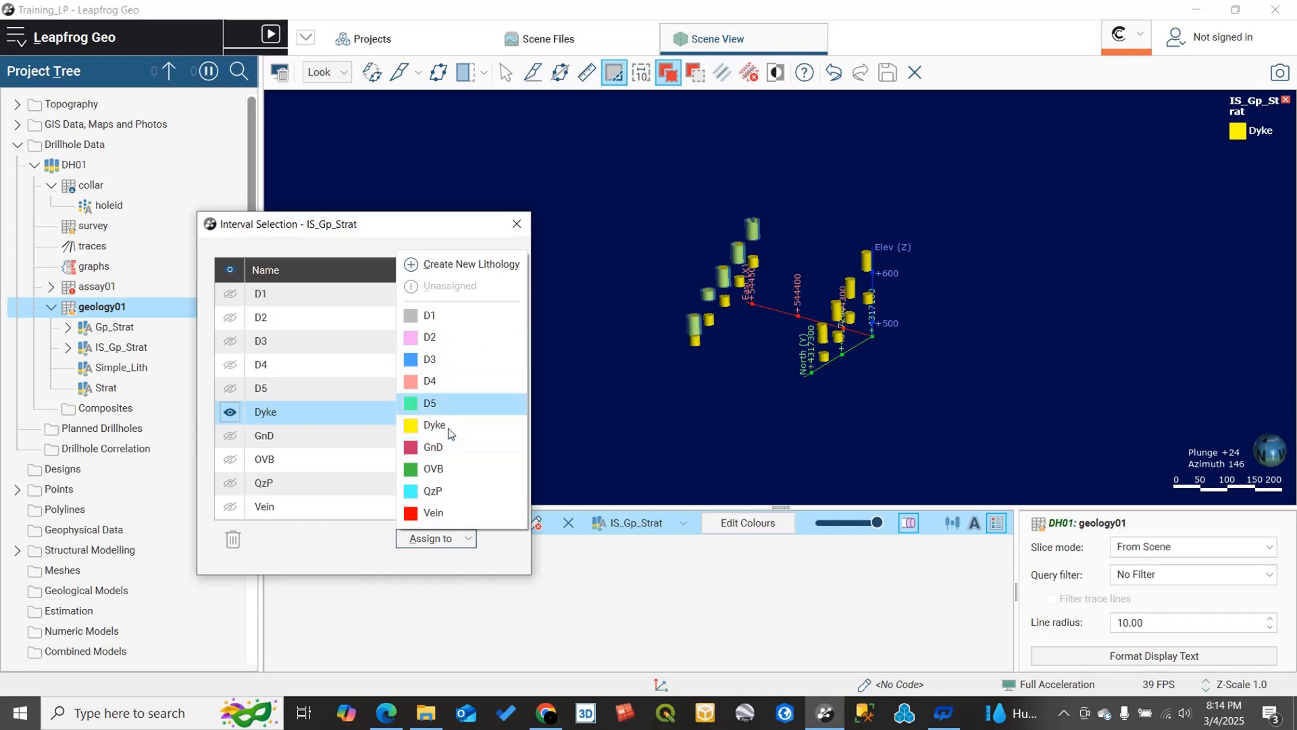
left_click(458, 265)
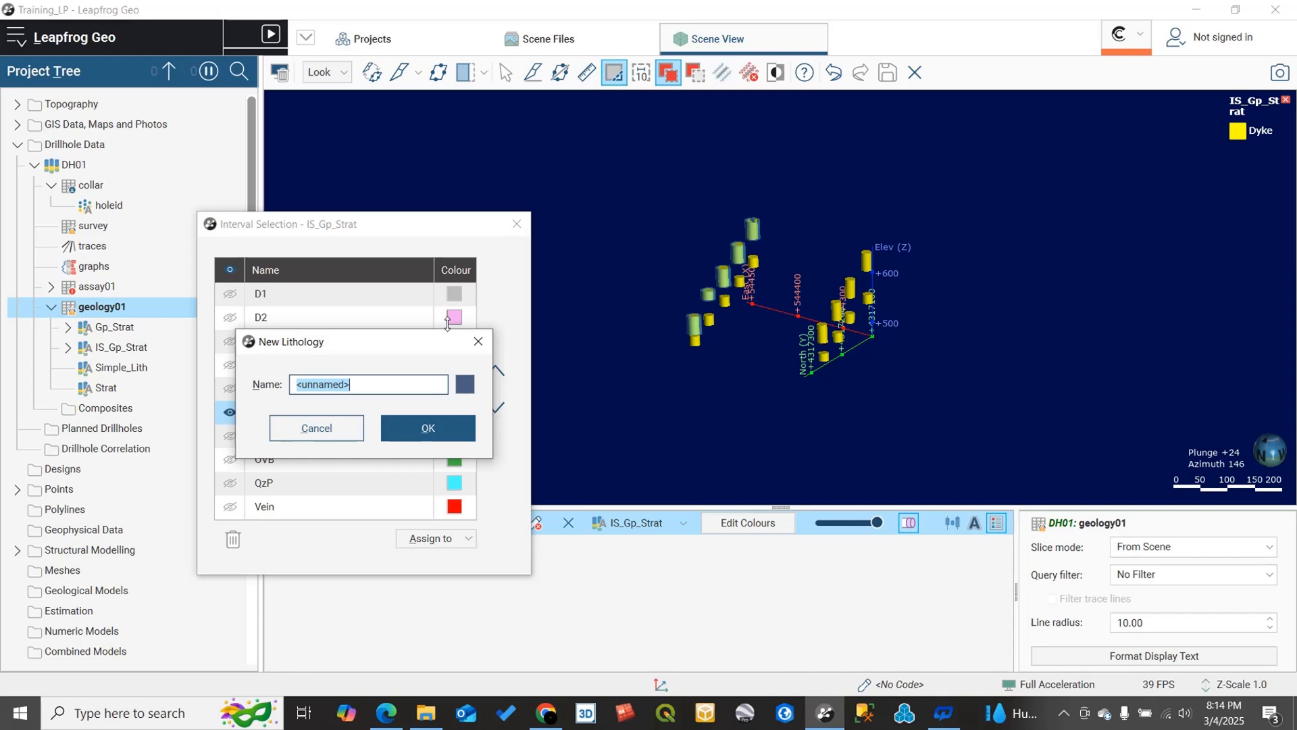
type("Dyke_1")
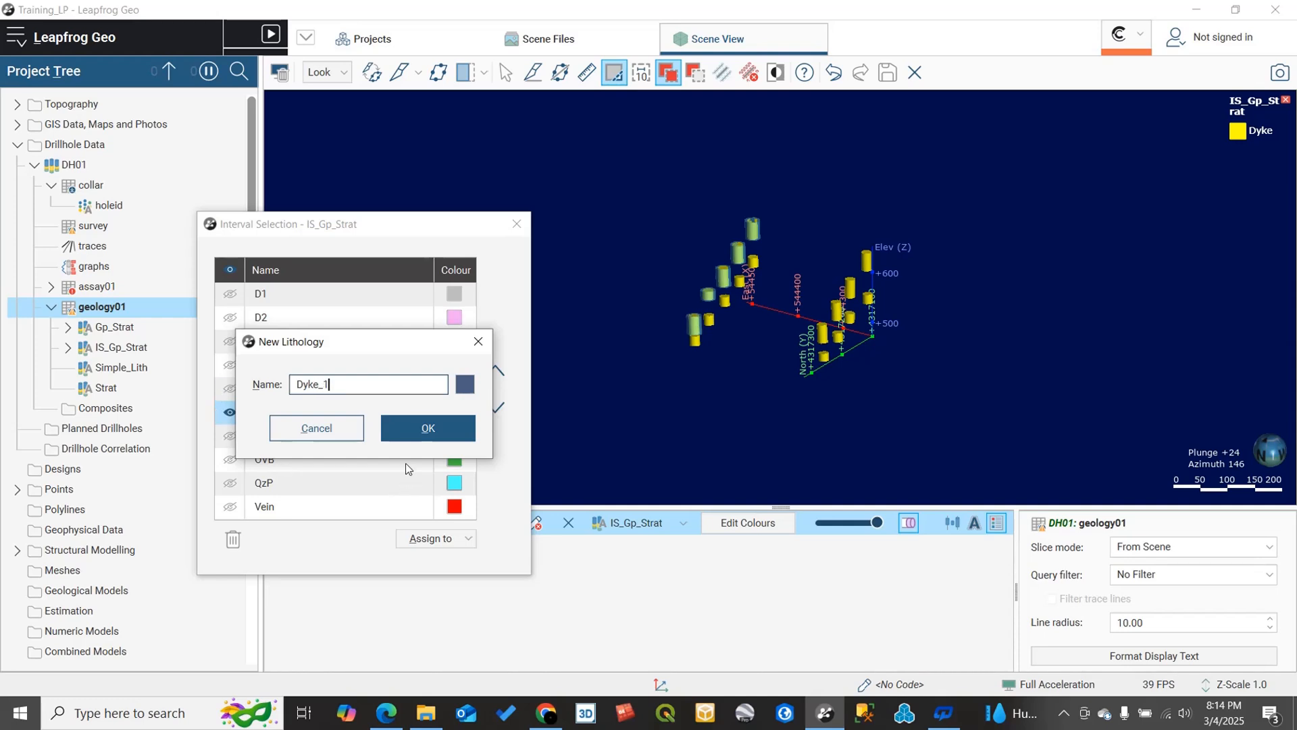
left_click(419, 433)
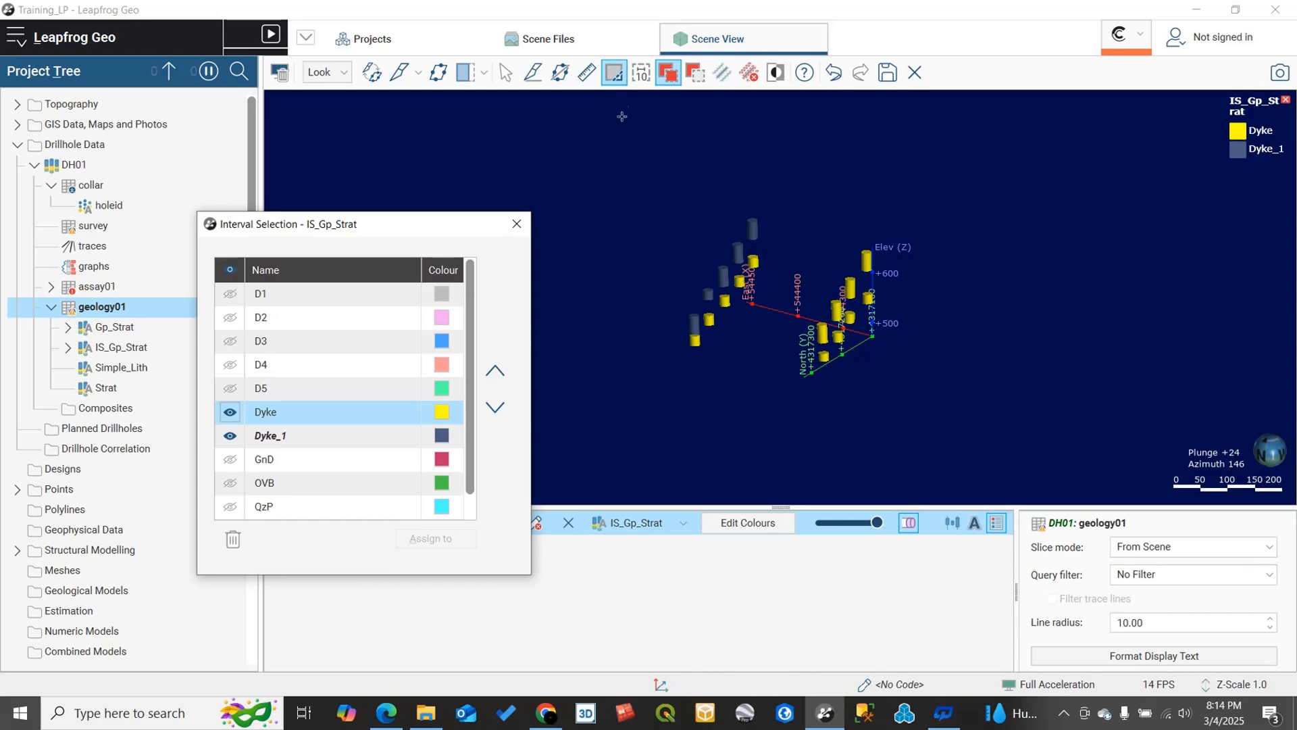
left_click(642, 170)
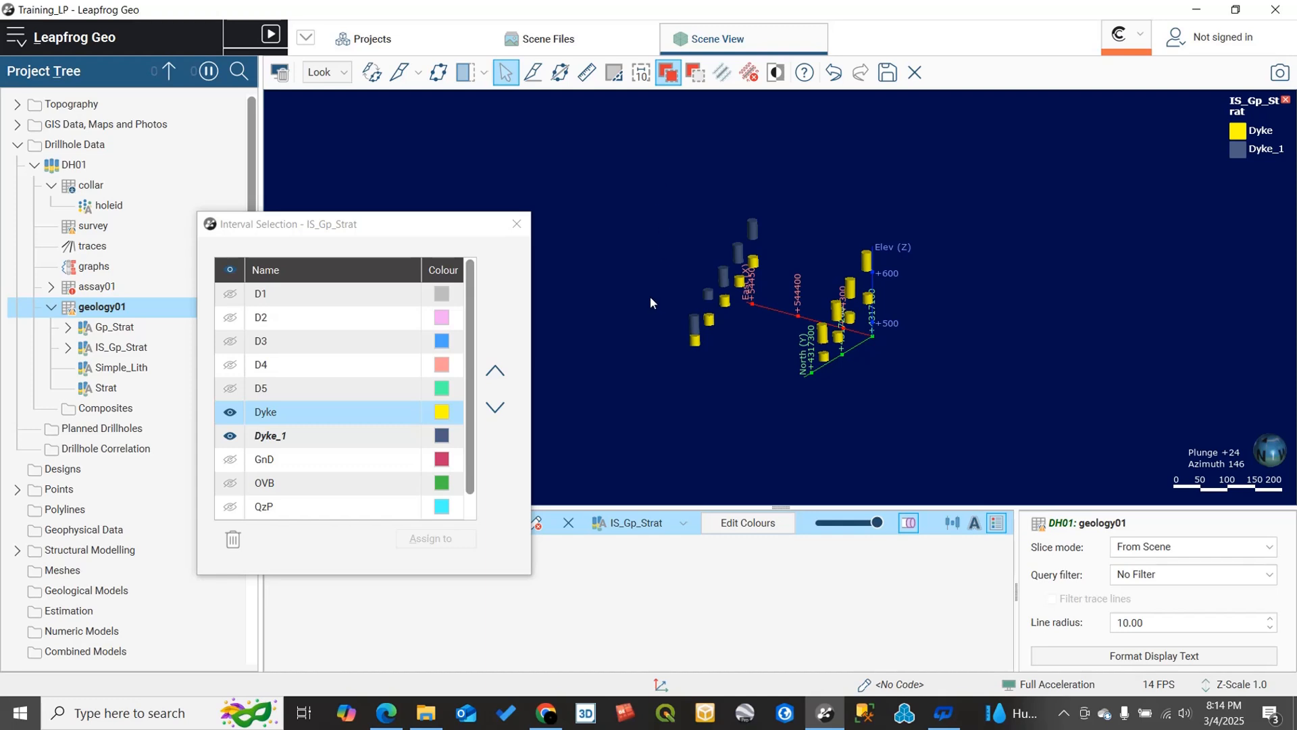
Examine the Dyke_1 intervals against the remaining Dyke intervals in 3D from different angles and distances.
left_click_drag(650, 296, 635, 243)
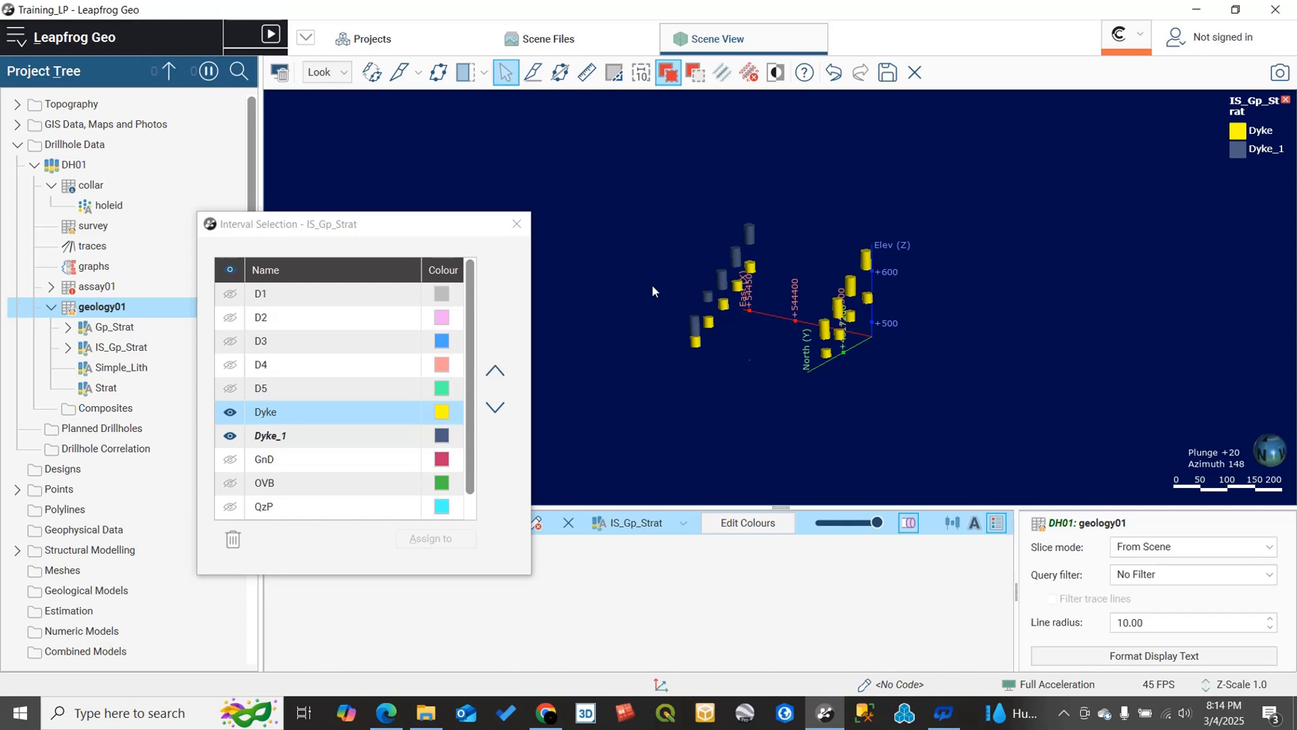
left_click_drag(762, 411, 716, 348)
scroll(772, 395, "up", 8)
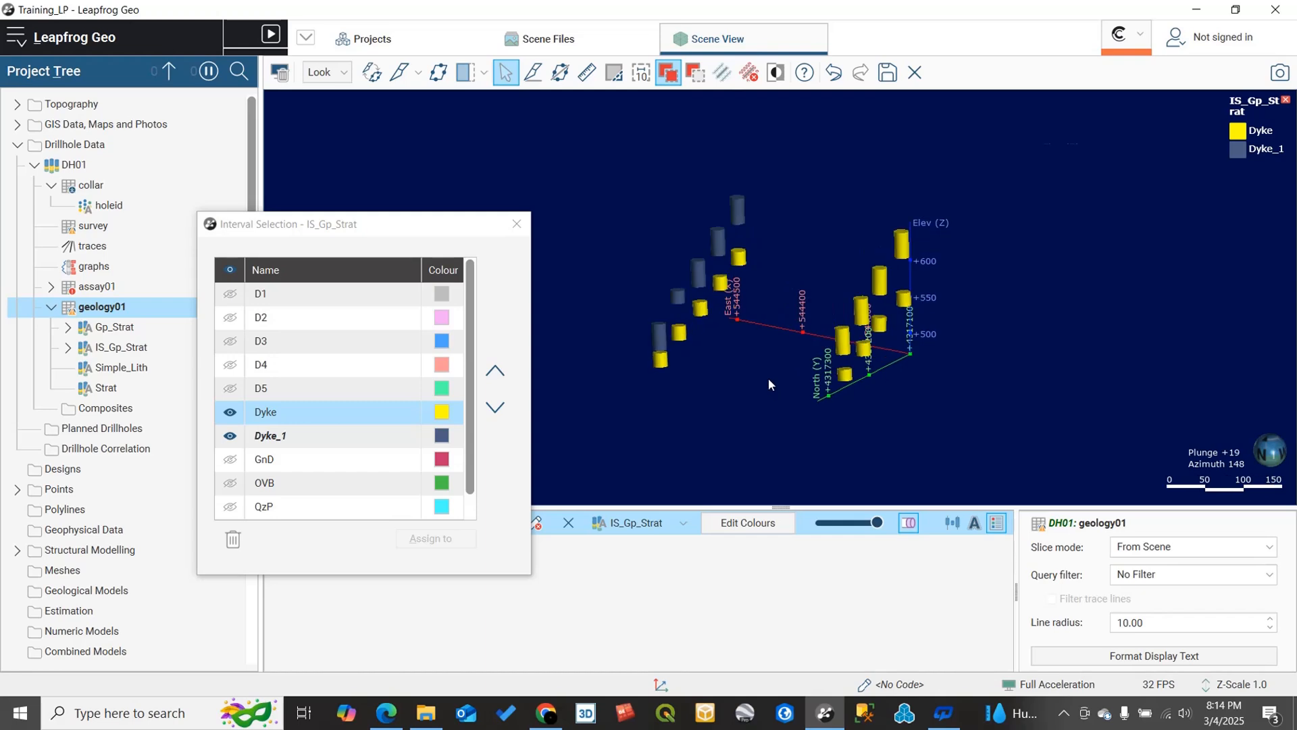
scroll(699, 321, "down", 5)
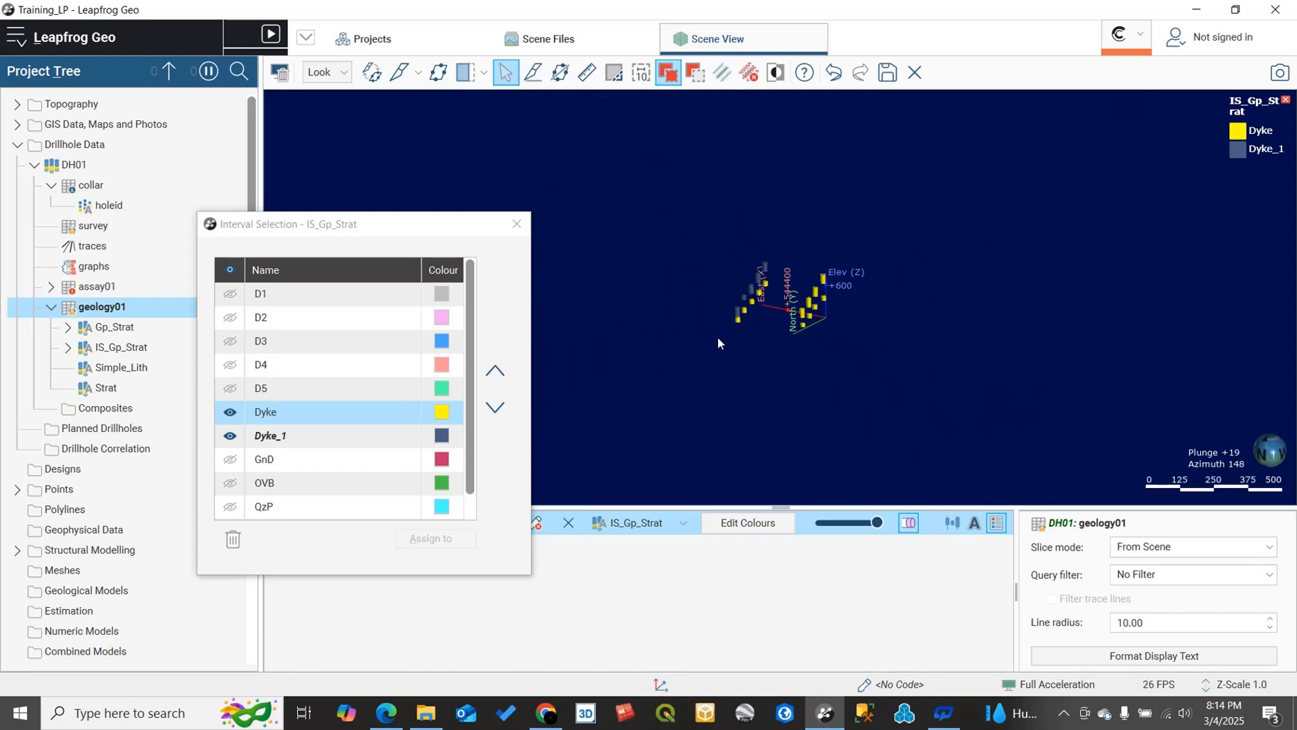
scroll(718, 337, "up", 5)
scroll(655, 274, "down", 5)
scroll(663, 287, "up", 3)
scroll(675, 282, "down", 8)
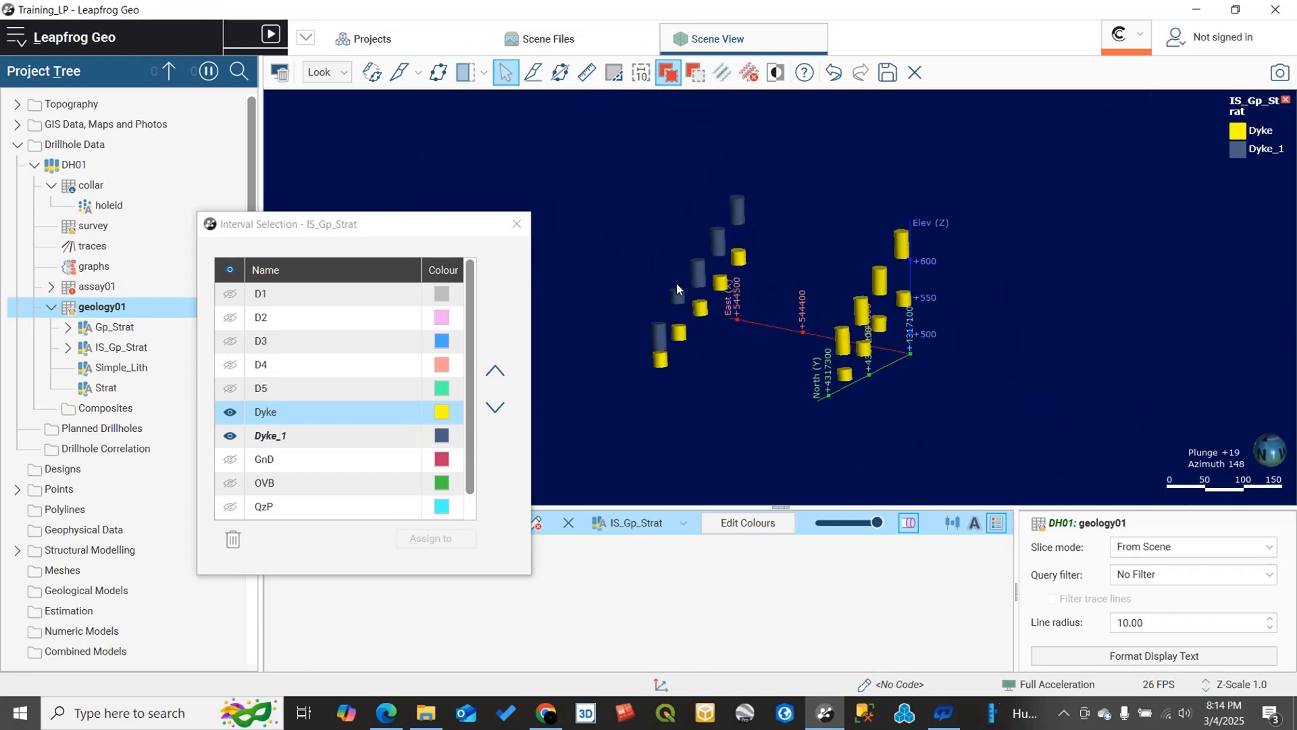
scroll(838, 311, "up", 6)
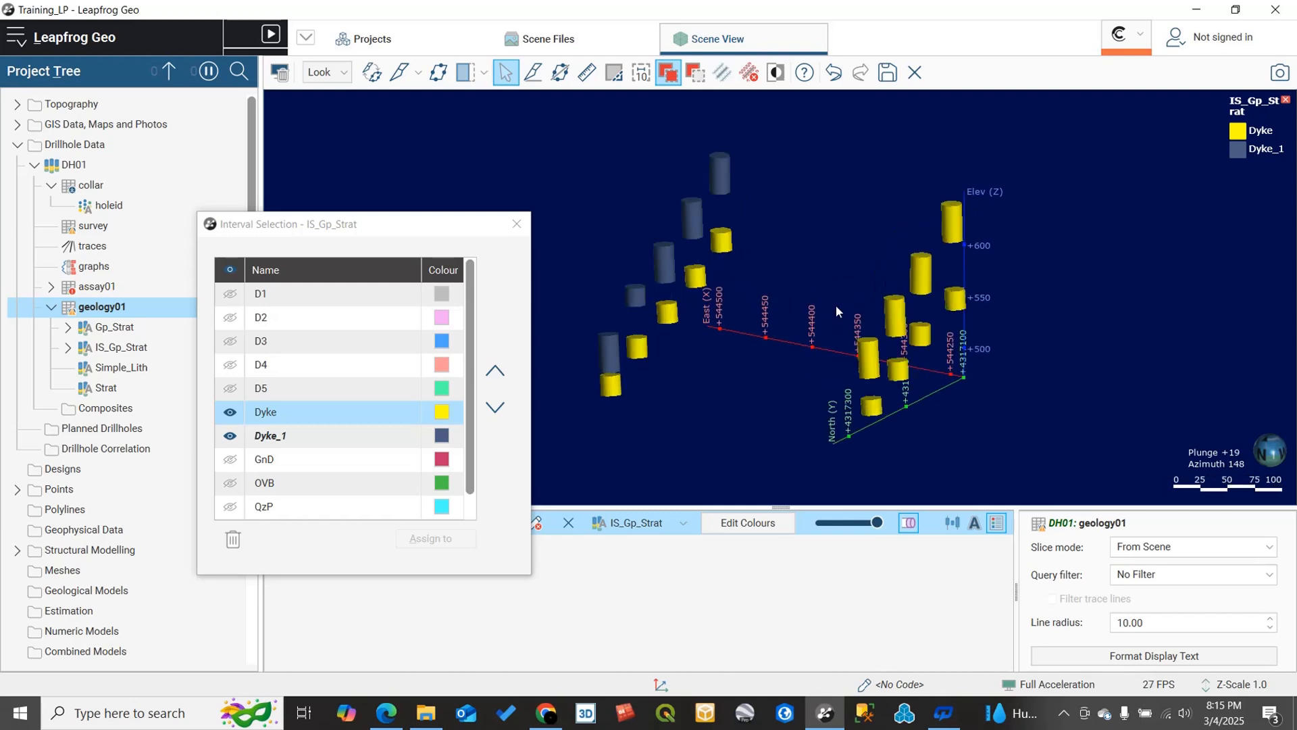
Inspect the eastern Dyke_1 intervals up close and compare them with the unassigned upper Dyke intervals in the western row.
scroll(836, 308, "down", 6)
scroll(830, 304, "up", 7)
scroll(827, 304, "down", 7)
scroll(828, 310, "up", 7)
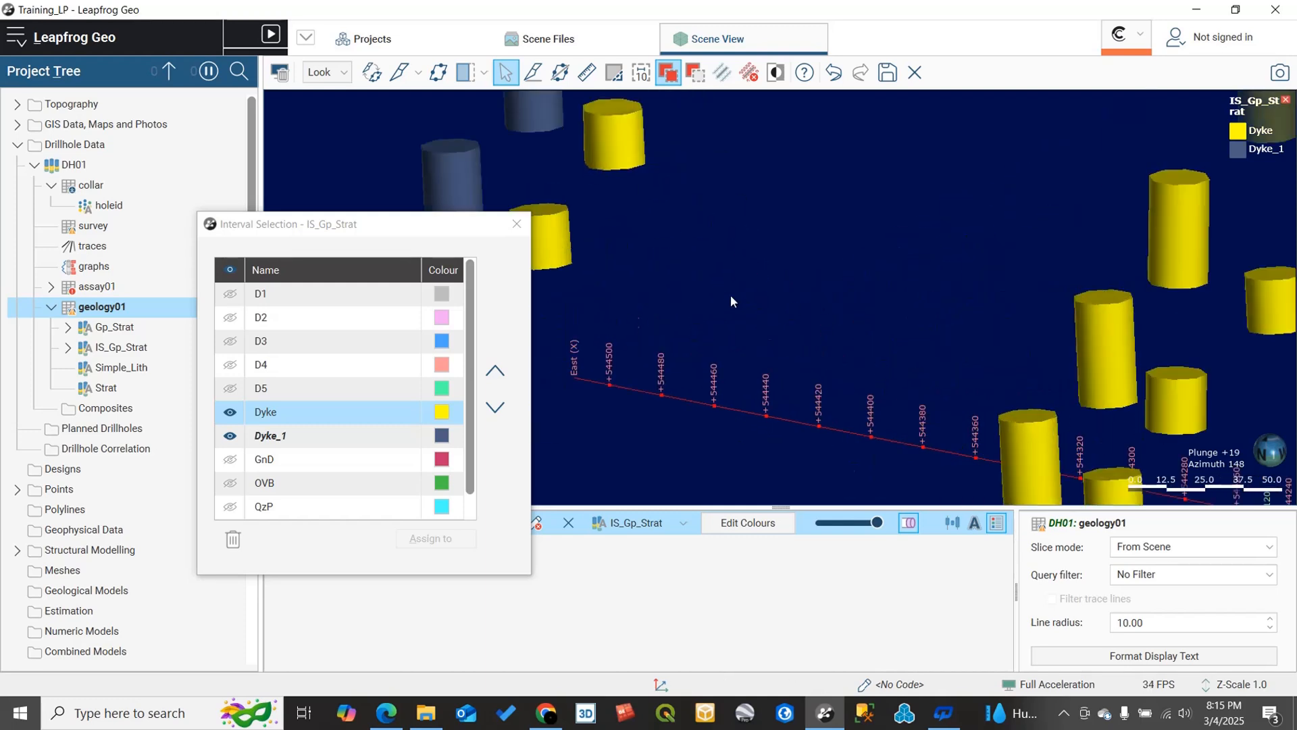
scroll(829, 312, "down", 4)
scroll(829, 319, "up", 3)
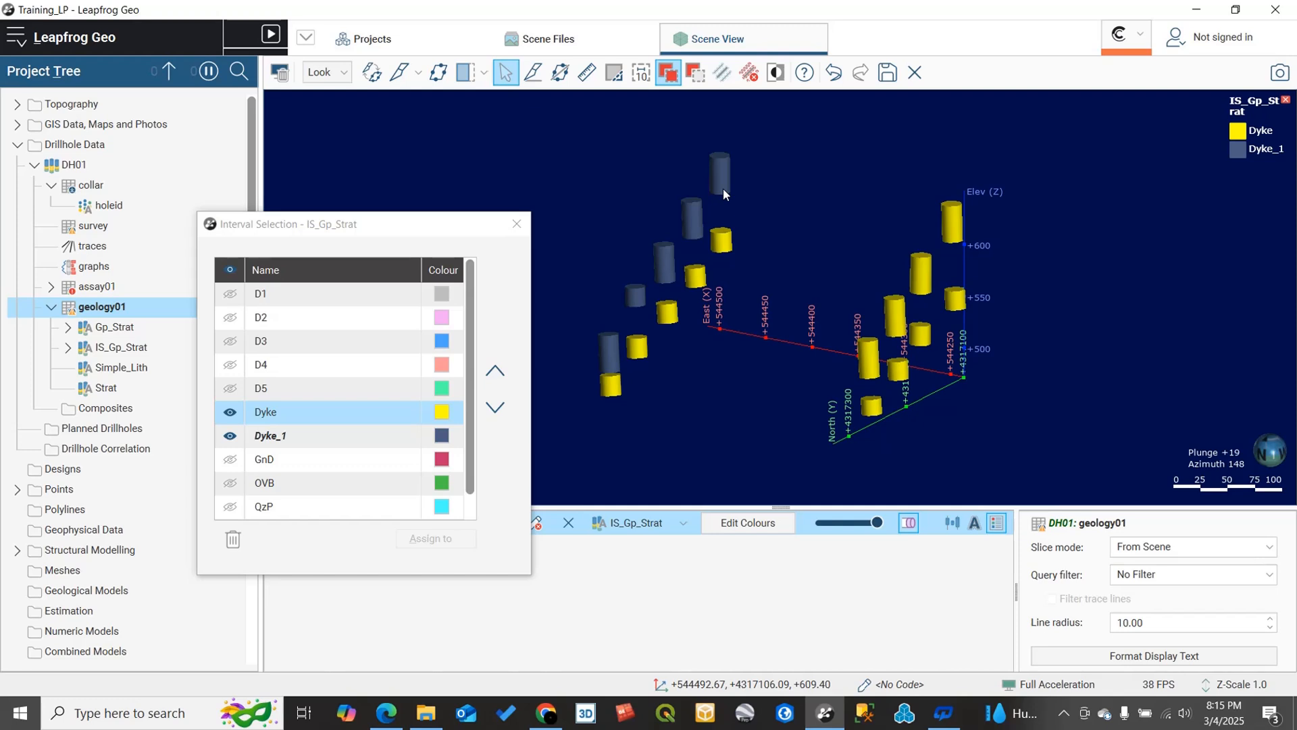
right_click_drag(723, 194, 781, 302)
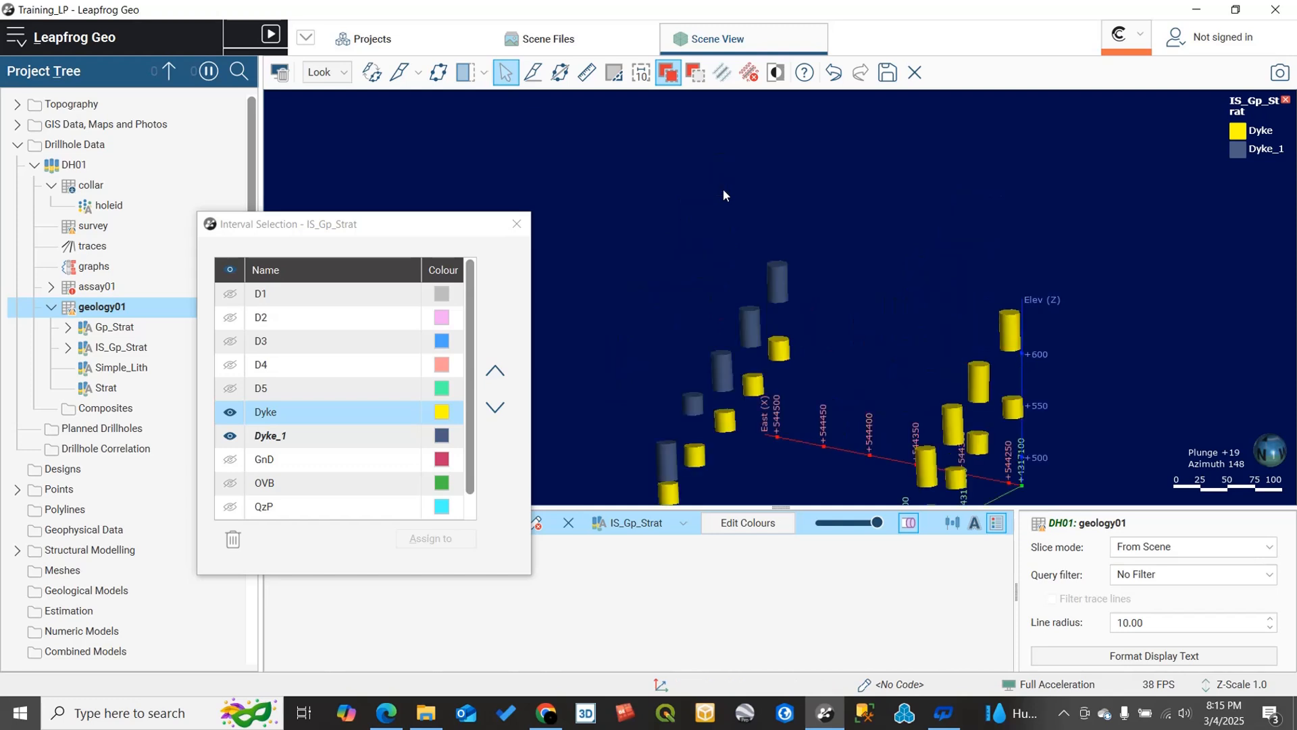
scroll(781, 298, "up", 6)
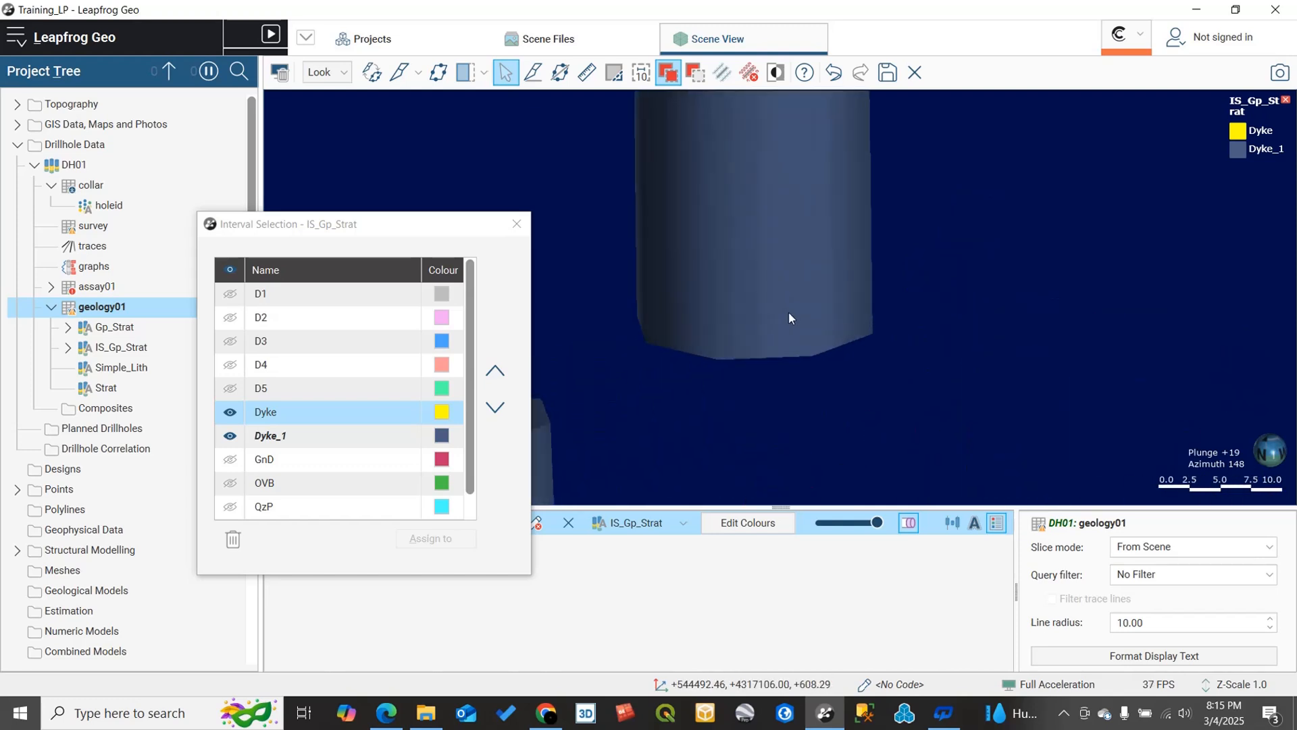
scroll(785, 304, "down", 2)
scroll(777, 284, "down", 4)
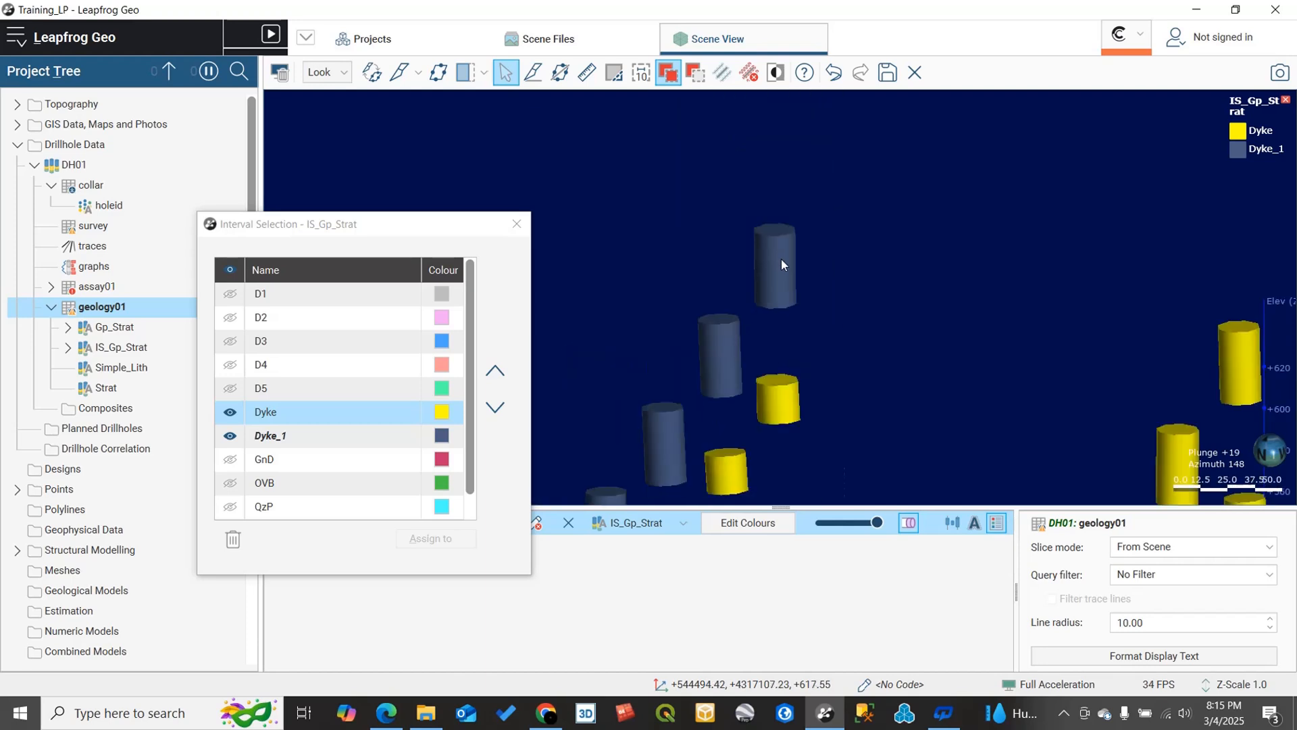
scroll(763, 247, "up", 4)
scroll(791, 251, "down", 2)
scroll(784, 237, "up", 3)
scroll(777, 233, "down", 3)
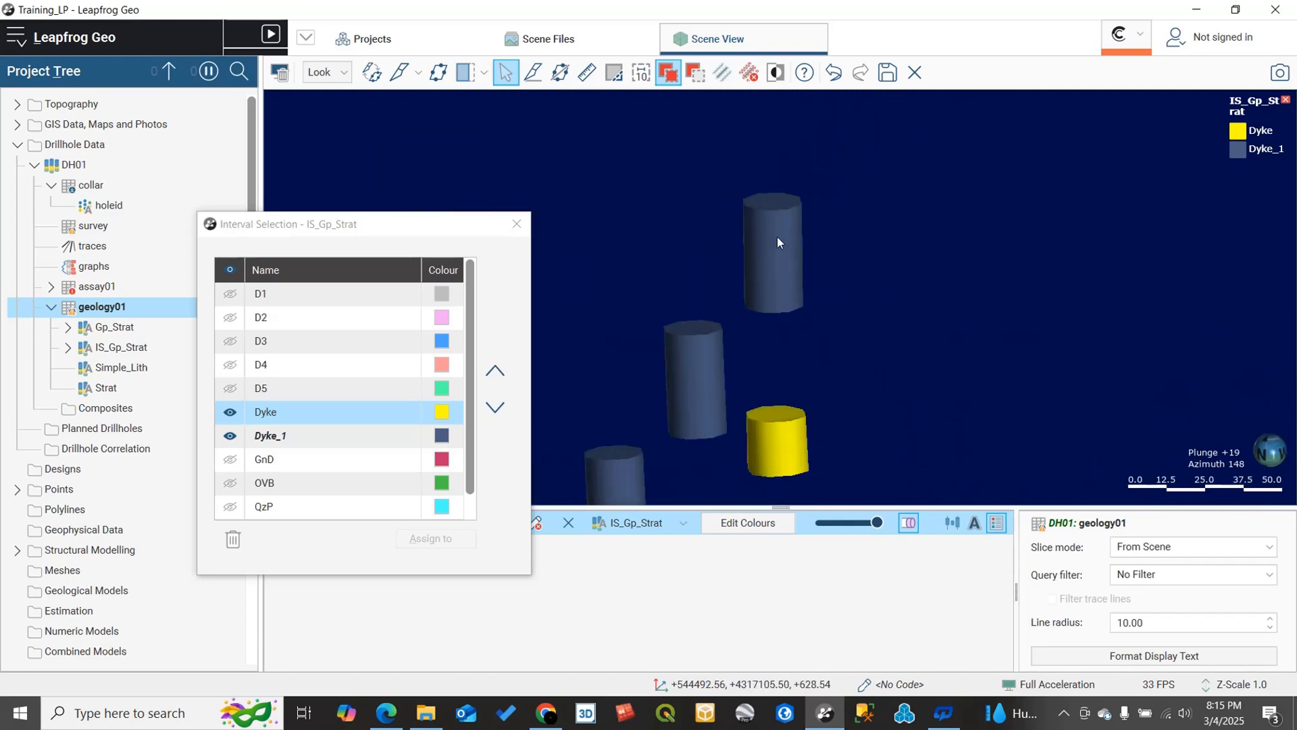
scroll(772, 240, "up", 5)
scroll(765, 314, "down", 3)
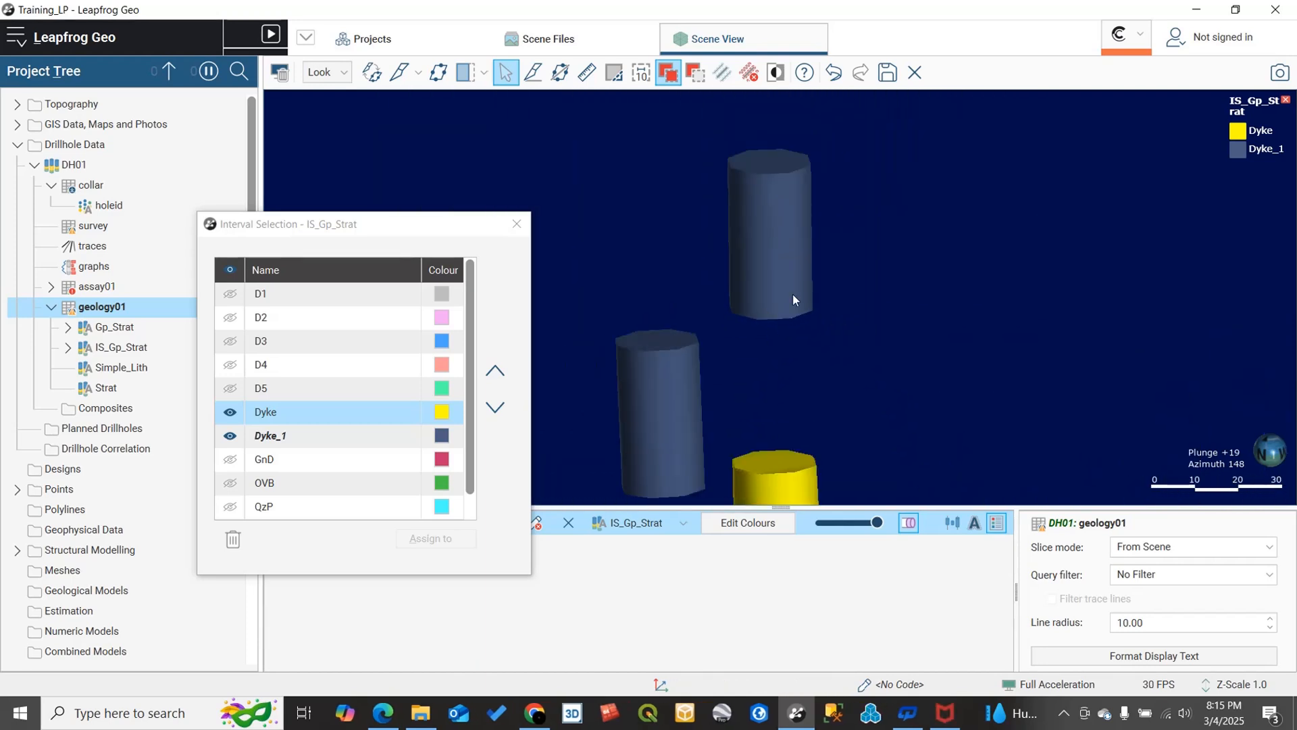
scroll(767, 286, "down", 5)
scroll(829, 399, "up", 3)
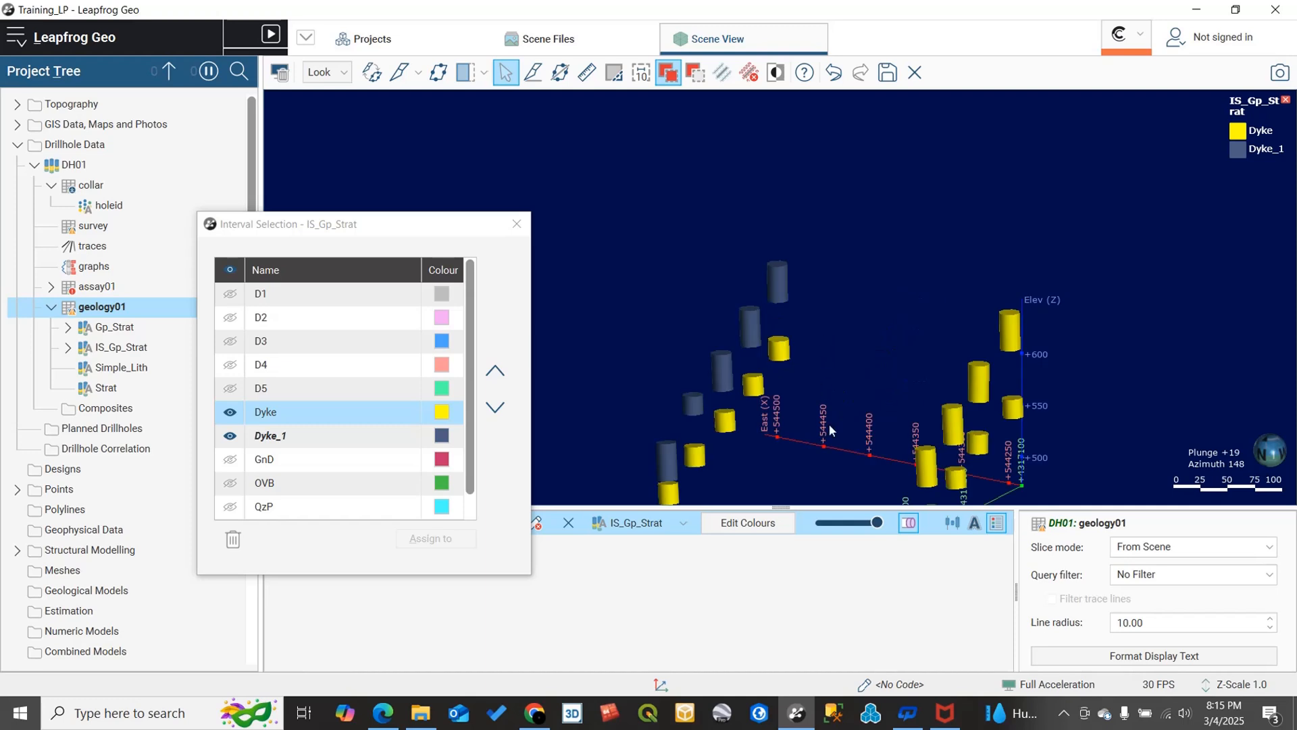
scroll(831, 300, "down", 3)
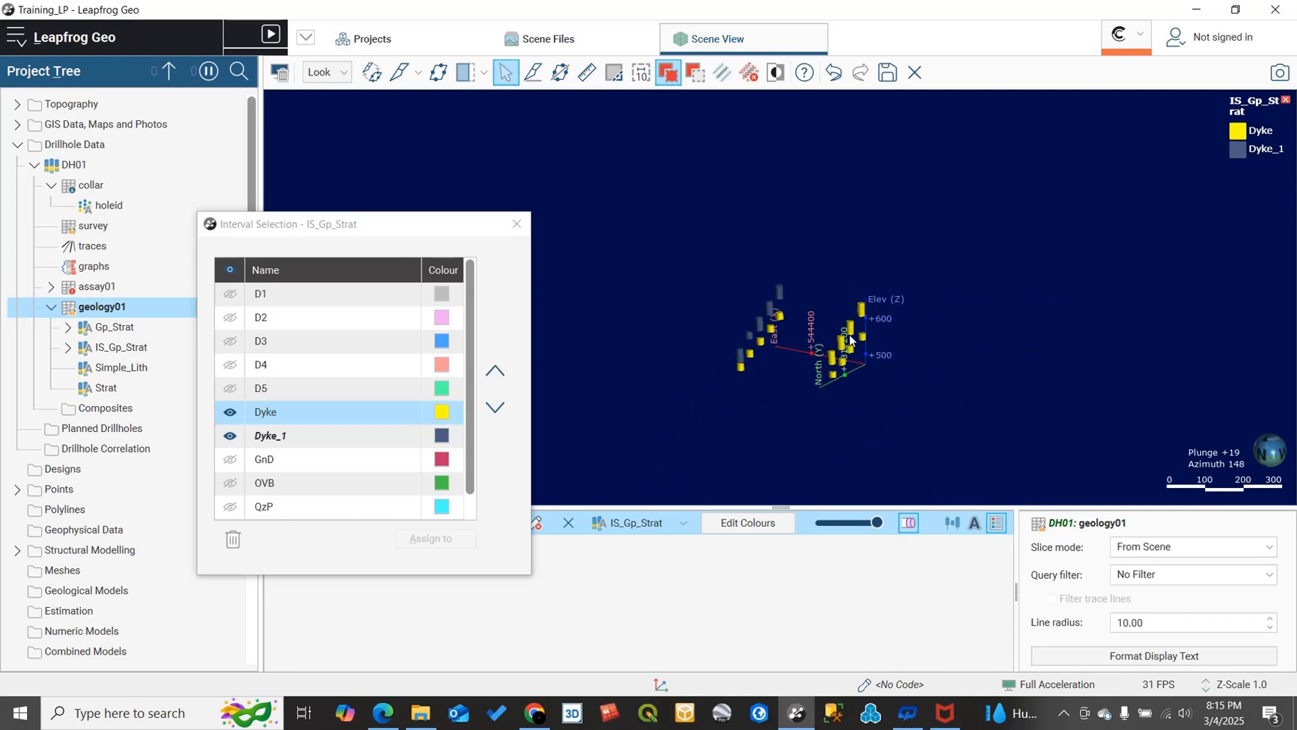
scroll(808, 314, "down", 2)
scroll(701, 310, "up", 3)
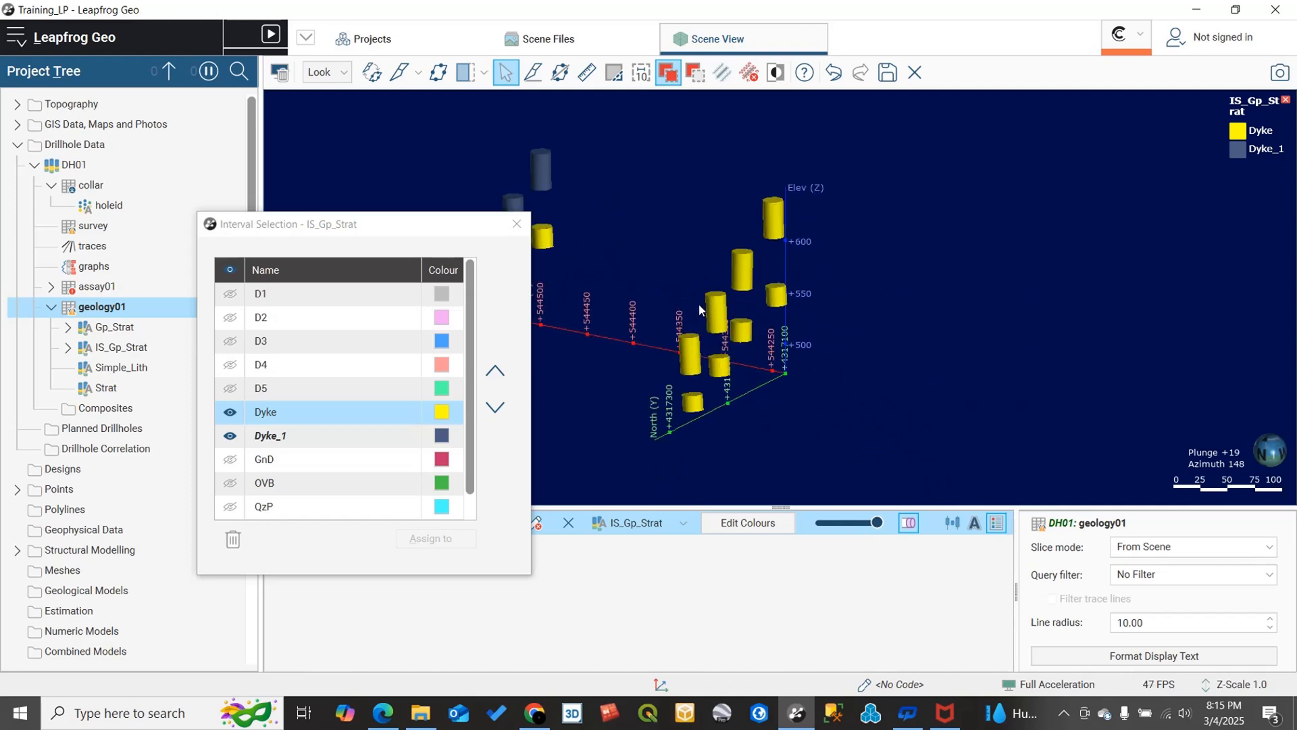
right_click_drag(675, 294, 877, 356)
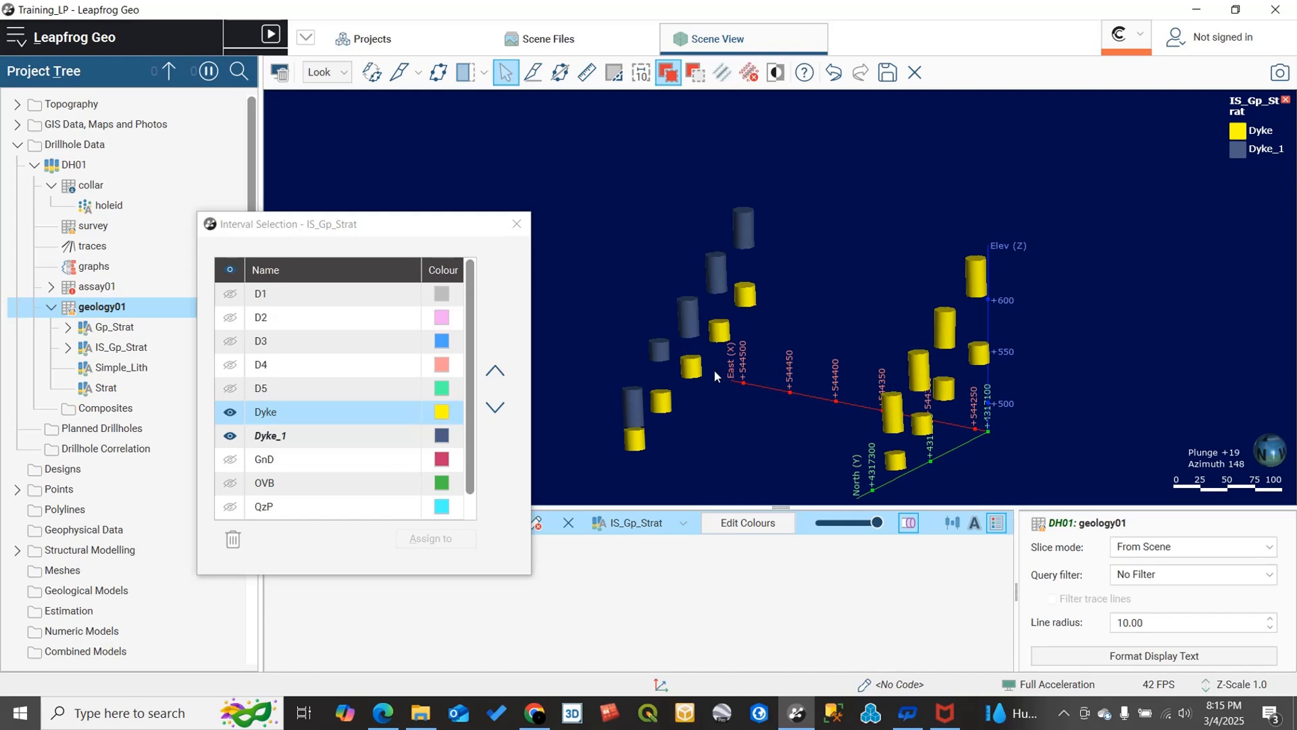
left_click_drag(817, 415, 701, 392)
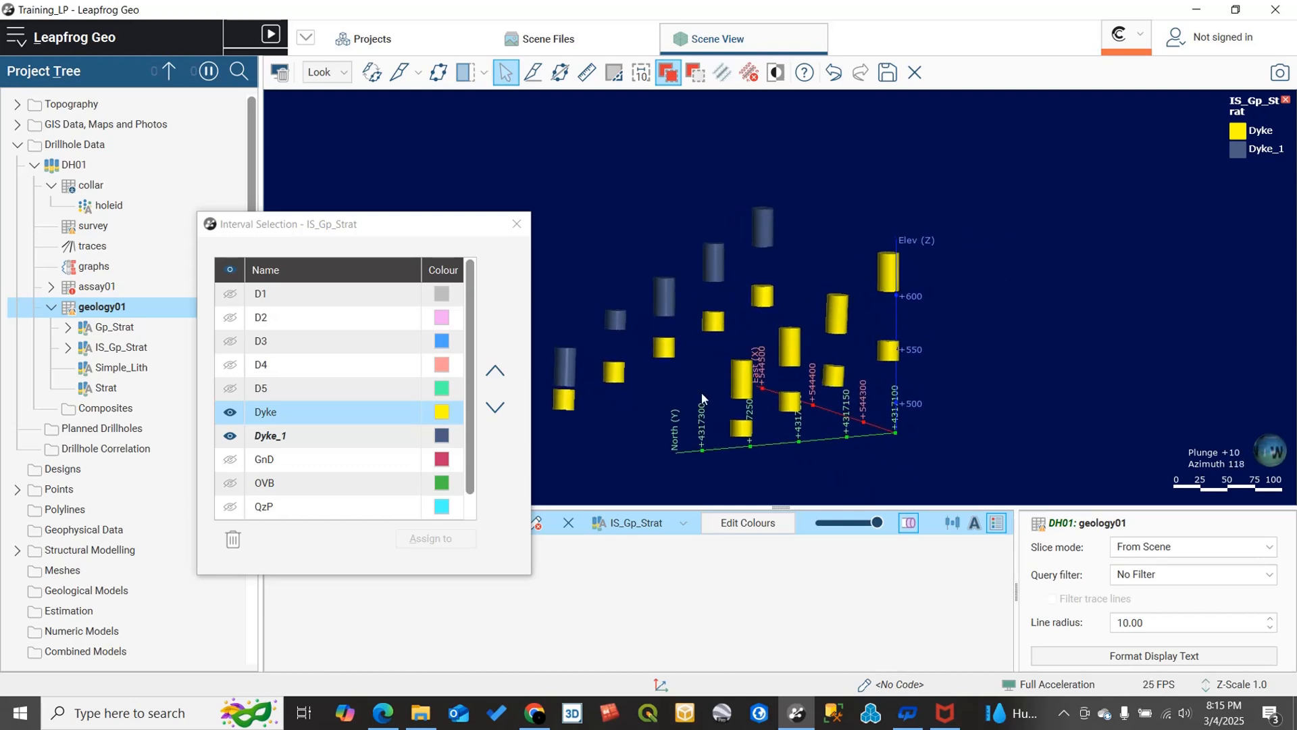
Select the western row's upper Dyke intervals with a selection line, extend the selection to all visible intervals, and clear it.
left_click(615, 73)
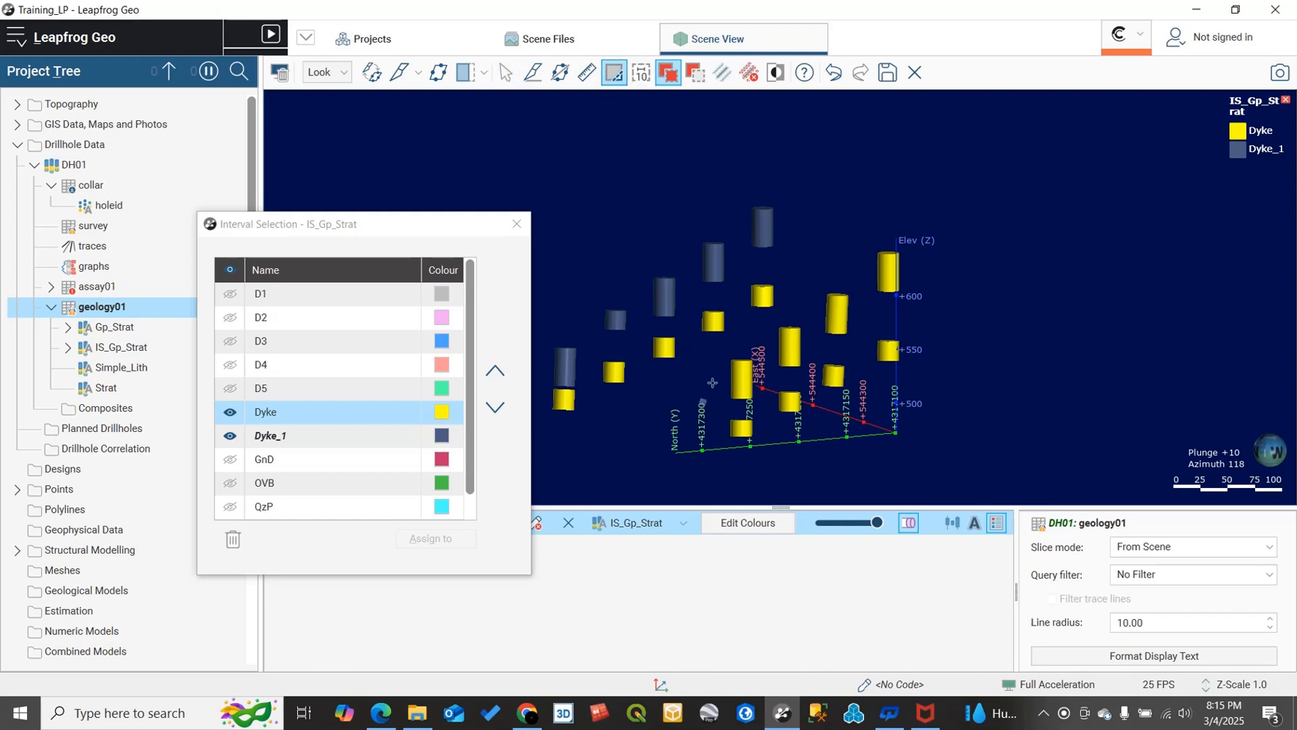
left_click_drag(712, 382, 939, 255)
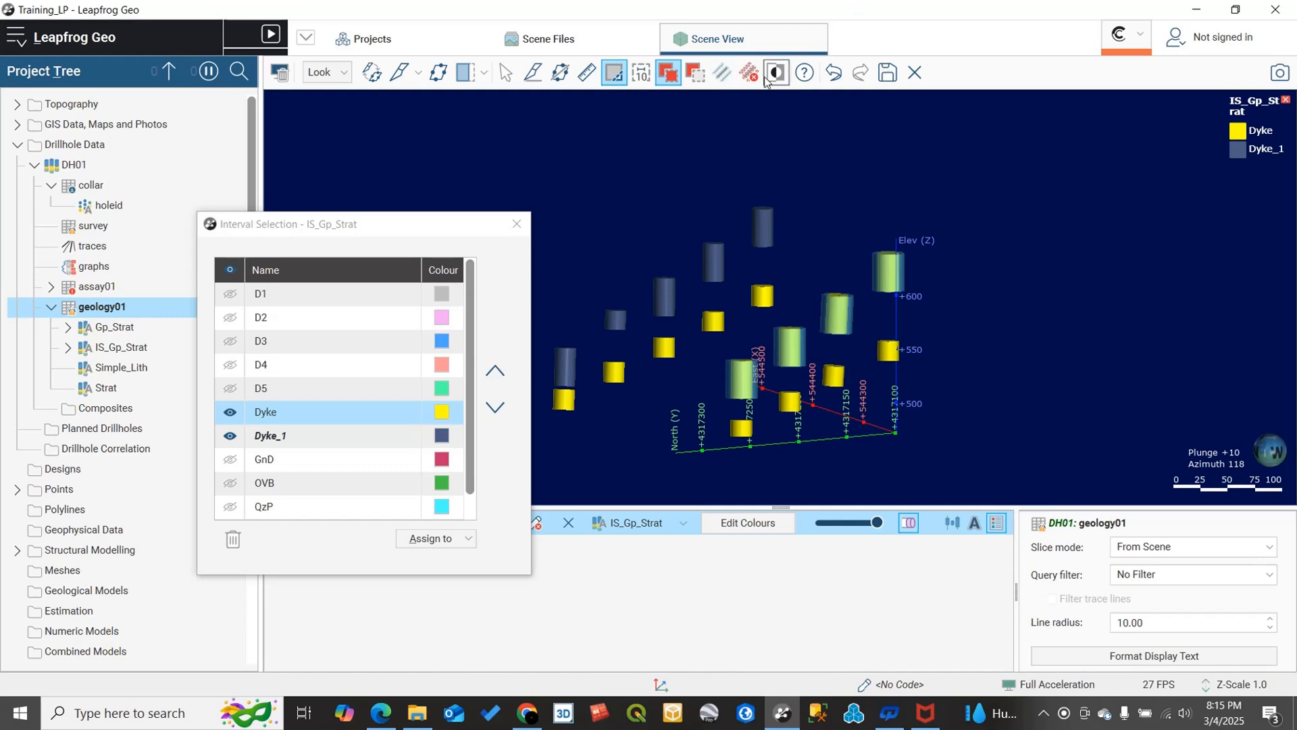
left_click(717, 78)
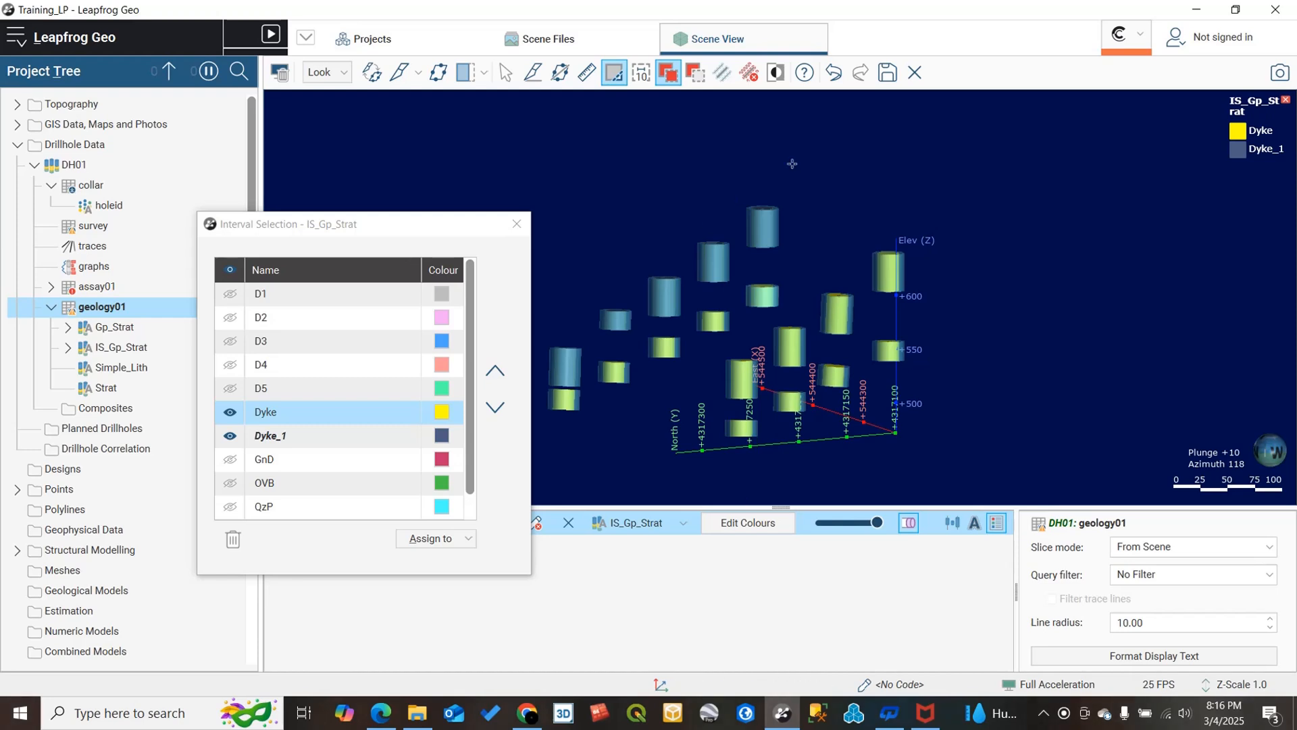
left_click(750, 73)
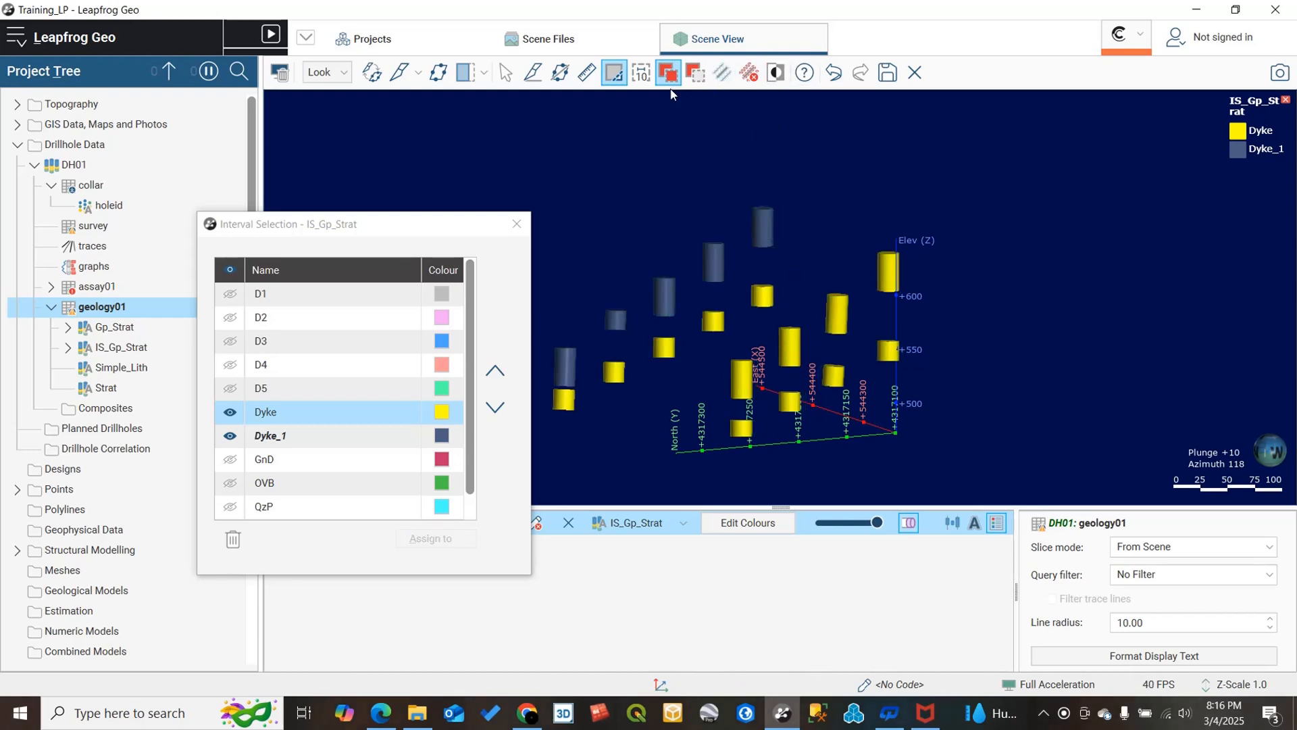
Set the selection line width to 20 and test it across the western row's upper Dyke intervals, clearing the trial selection.
left_click(637, 75)
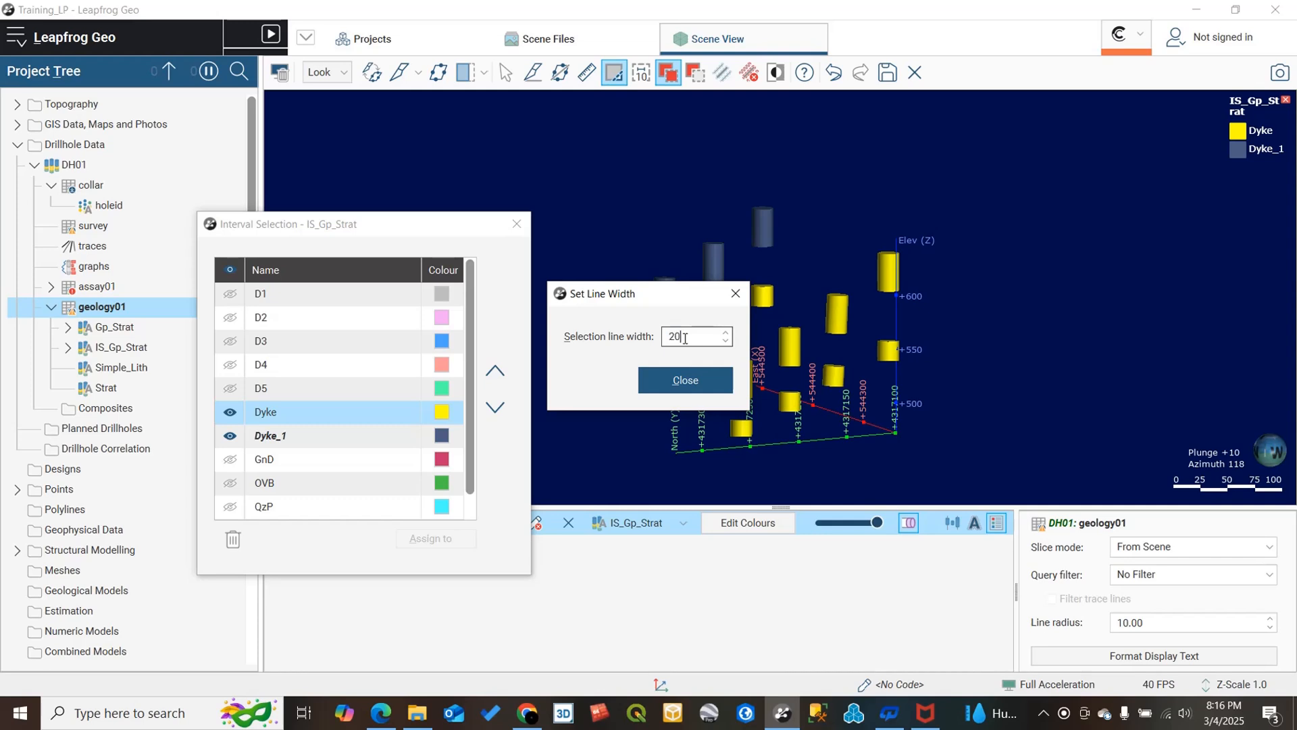
left_click(686, 387)
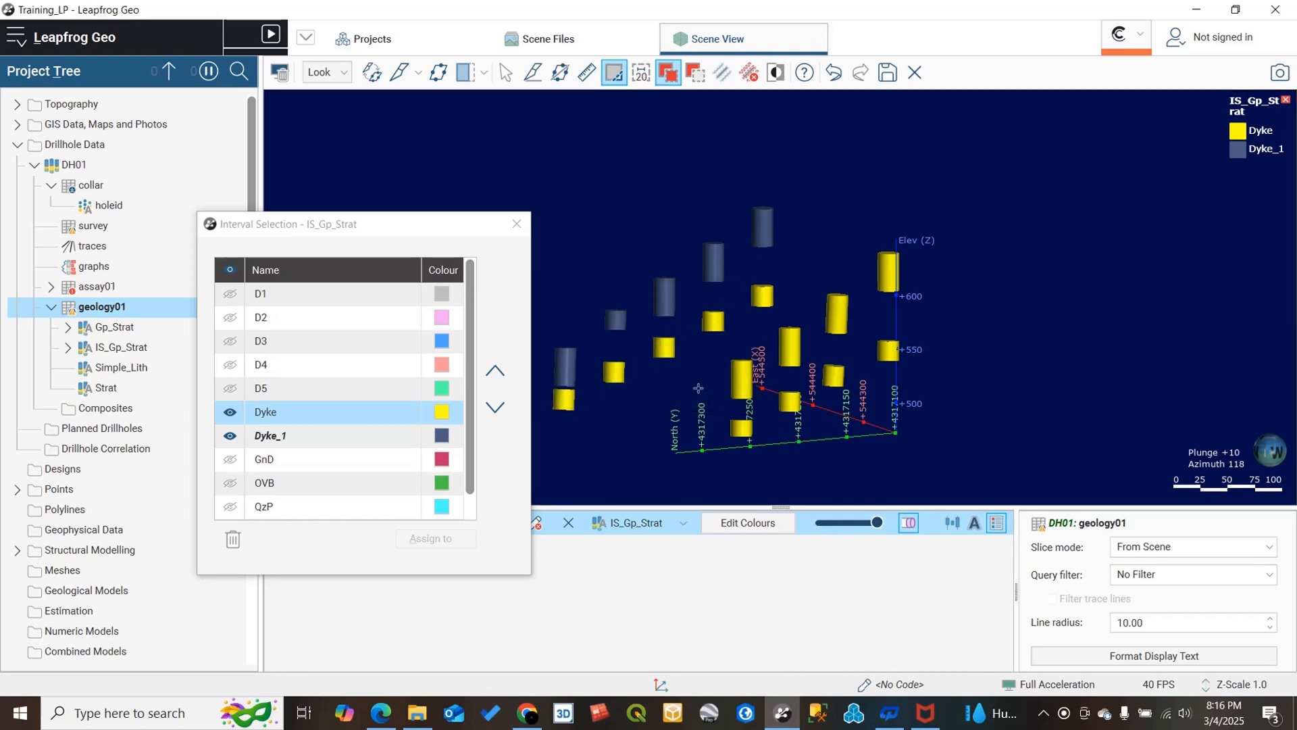
mouse_move(656, 427)
left_mouse_down()
mouse_move(950, 233)
mouse_move(909, 233)
left_mouse_up()
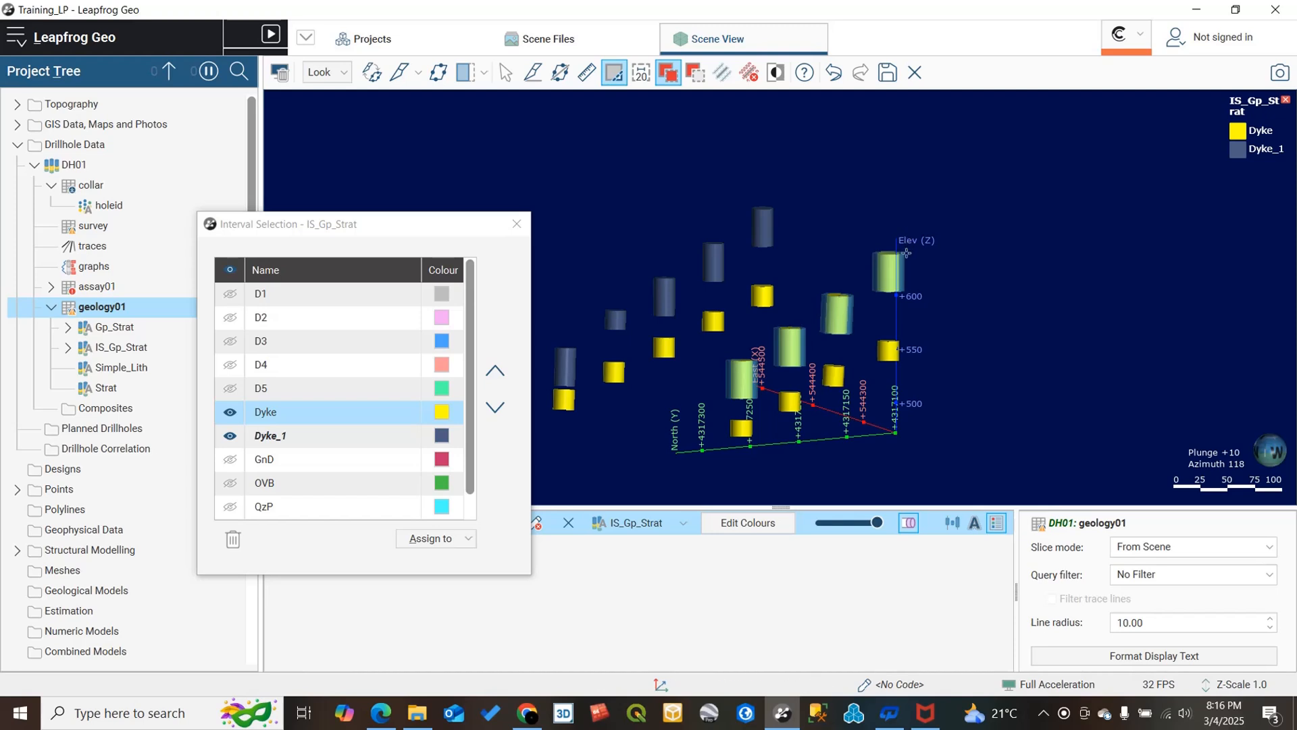
left_click(746, 73)
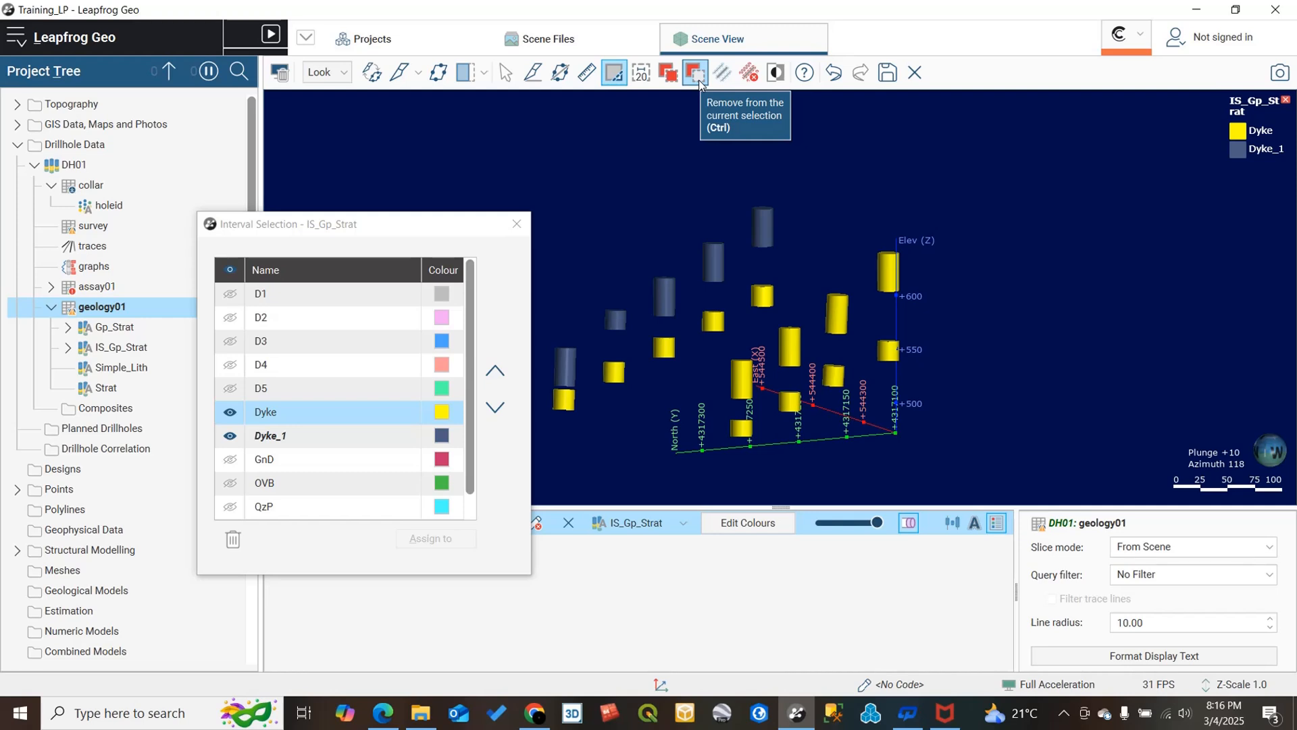
Select three upper Dyke intervals in the western row and remove them one by one from the selection.
left_click(697, 74)
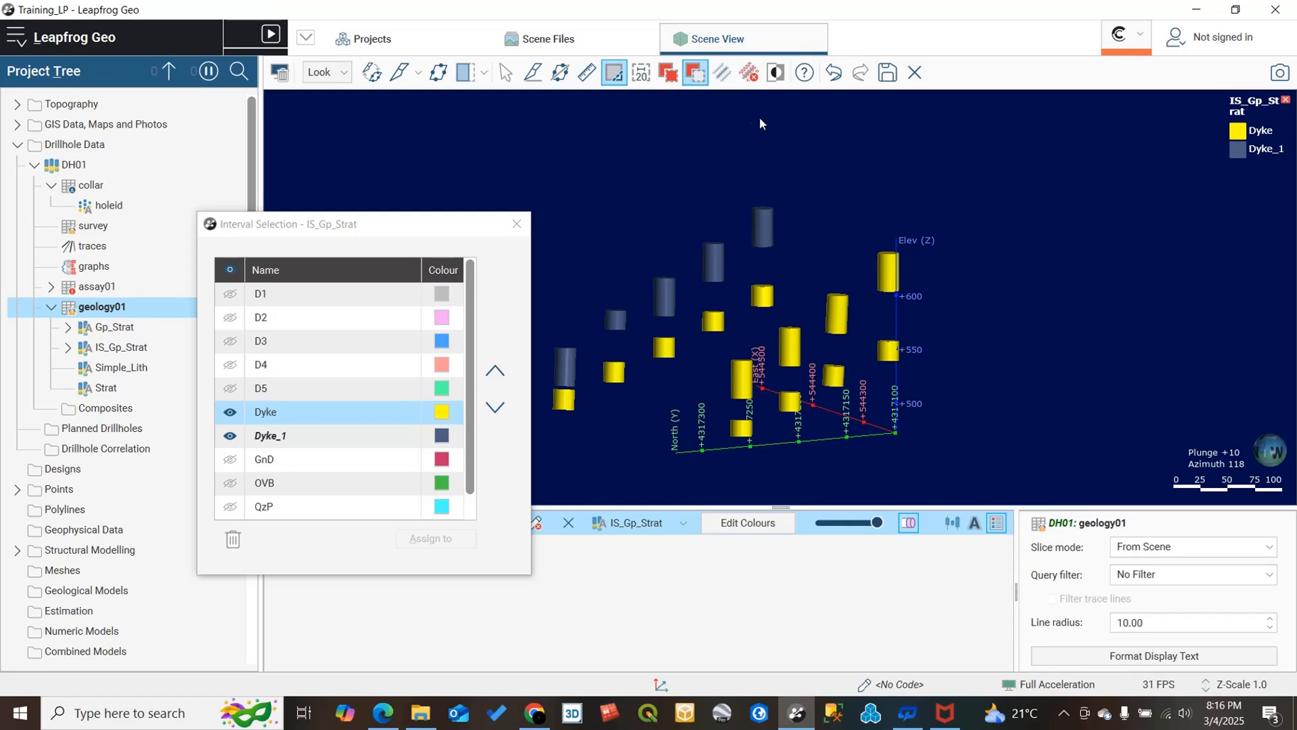
left_click(668, 73)
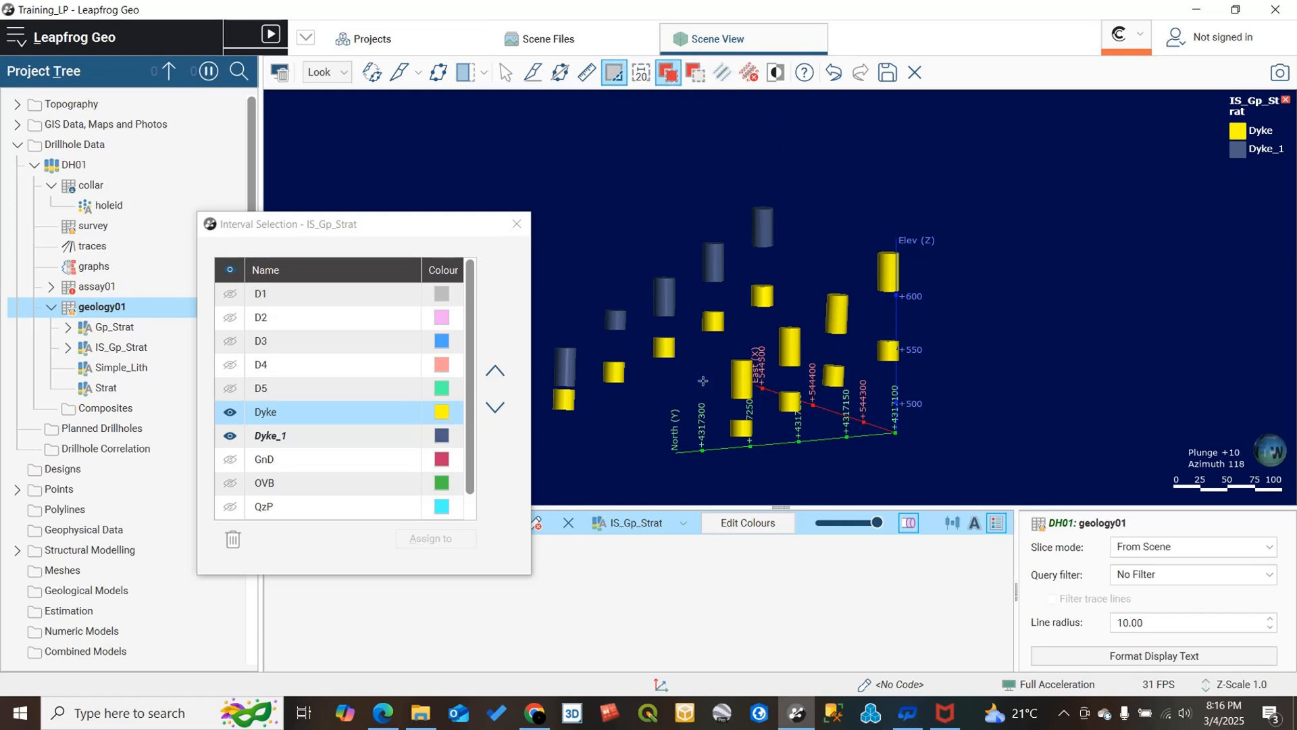
mouse_move(708, 401)
left_mouse_down()
mouse_move(723, 378)
mouse_move(845, 324)
left_mouse_up()
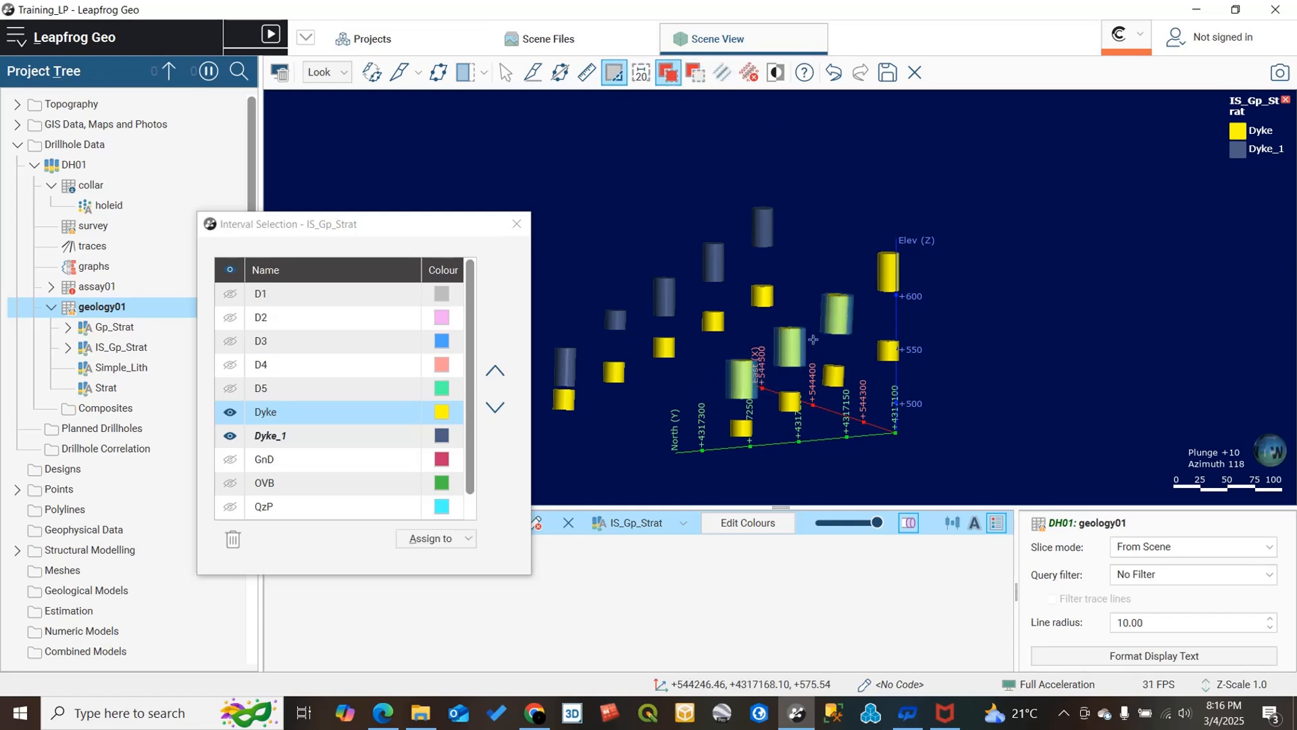
left_click(695, 73)
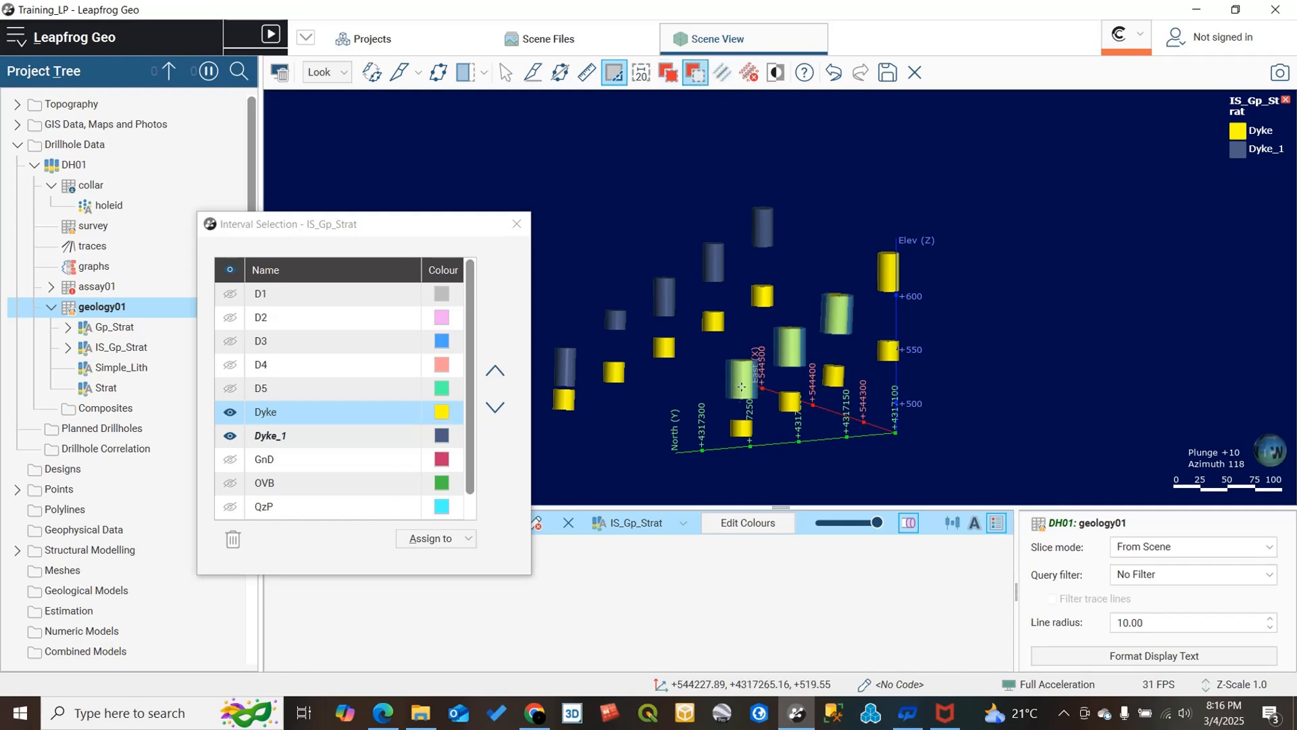
left_click(741, 379)
left_click(792, 339)
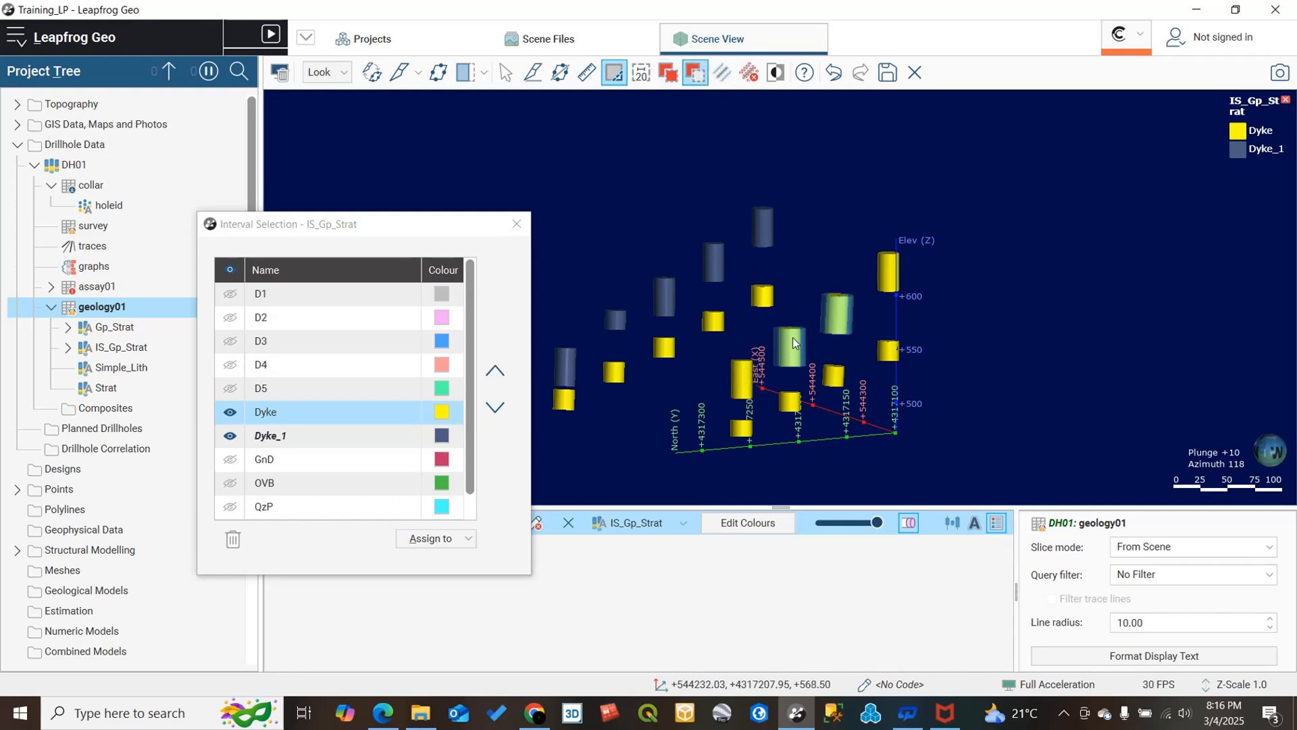
left_click(830, 312)
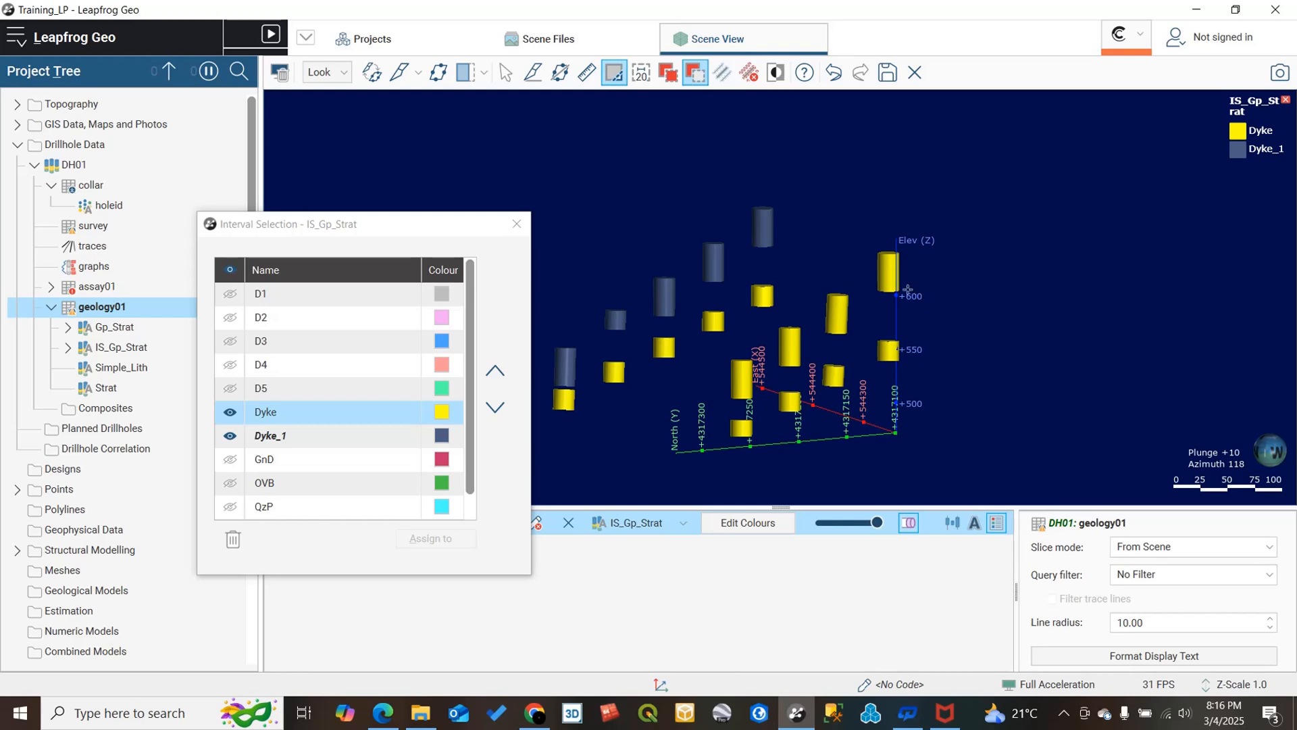
Add the four upper Dyke intervals of the western row to the selection and assign them to the existing Dyke_1 lithology.
left_click(666, 73)
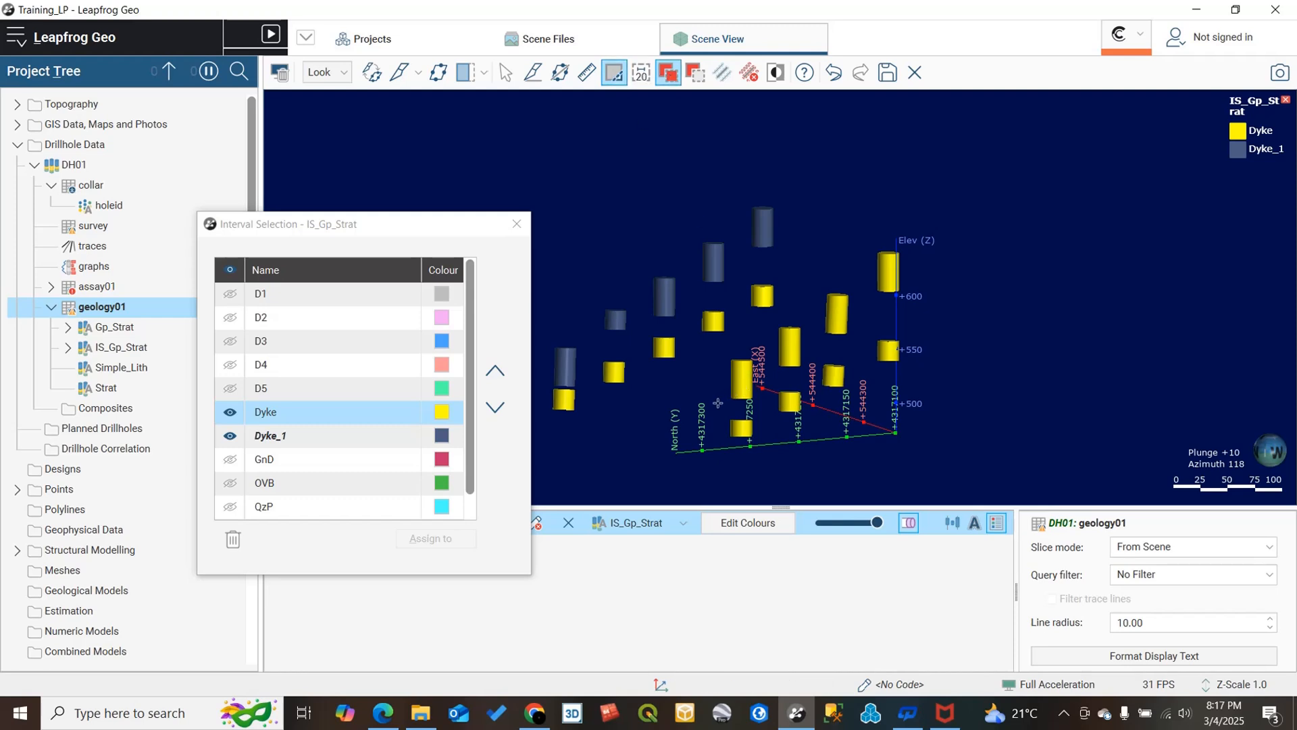
left_click_drag(708, 403, 934, 251)
left_click(448, 539)
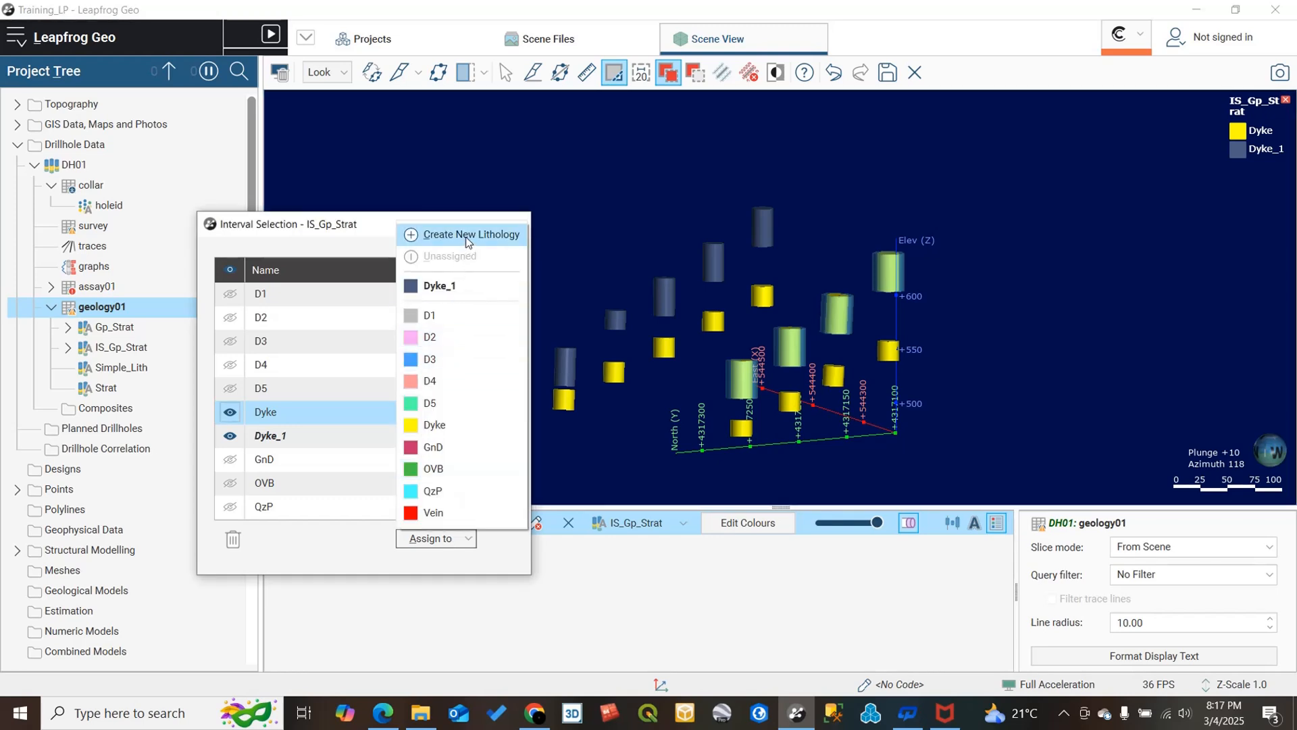
left_click(459, 295)
Select the nine lower yellow Dyke intervals across both drillhole rows, adding them to the selection one by one.
scroll(830, 318, "down", 3)
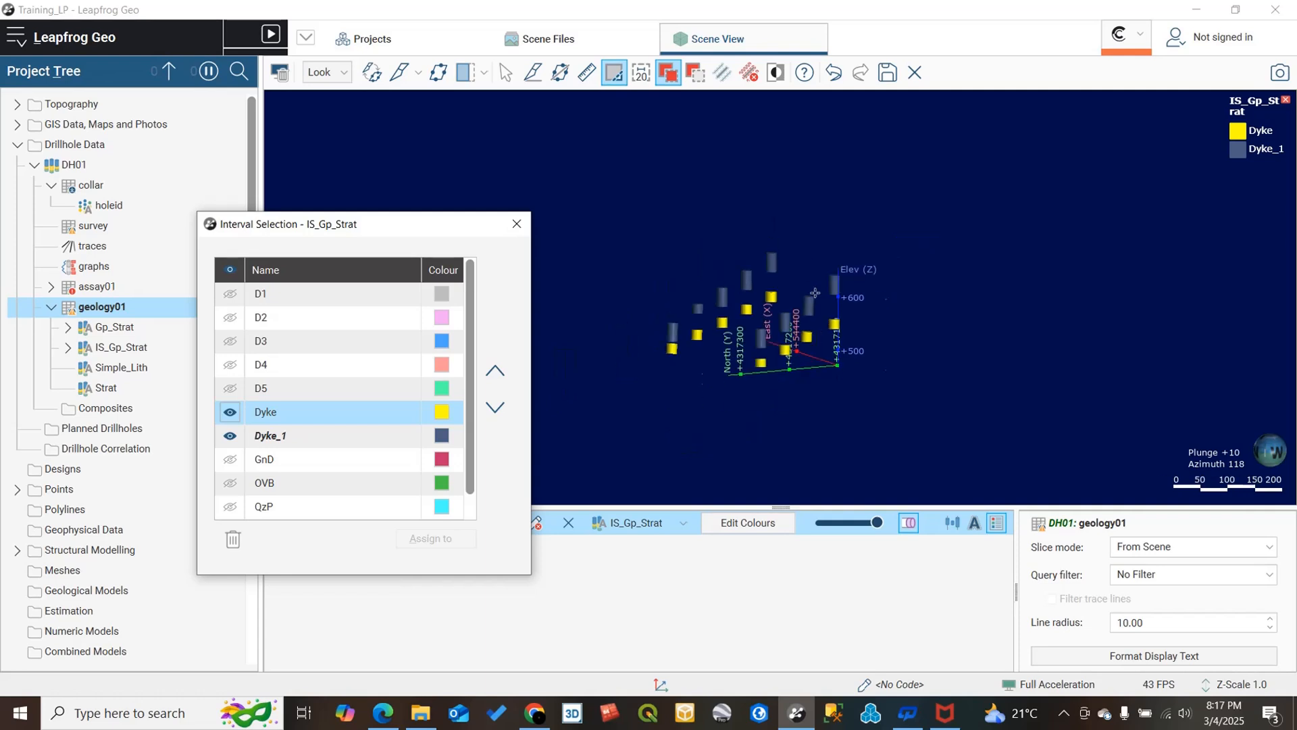
scroll(746, 318, "up", 2)
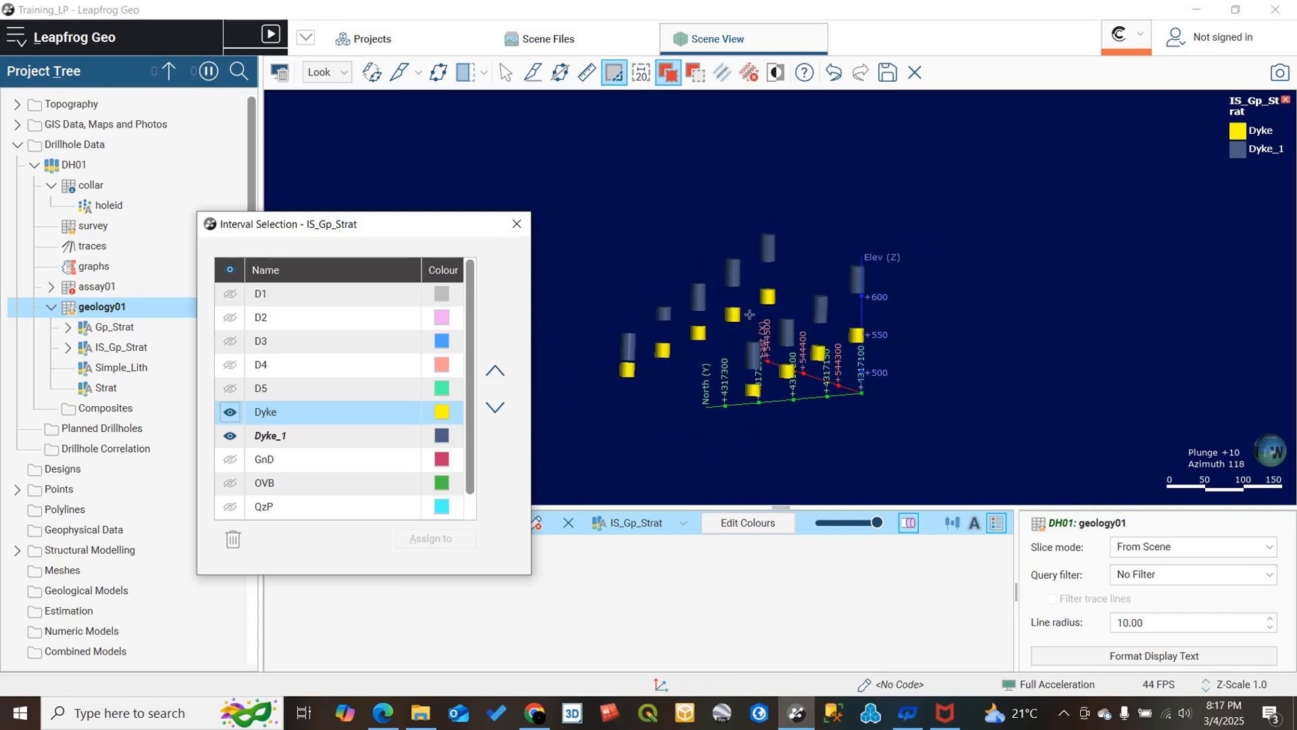
left_click(606, 382)
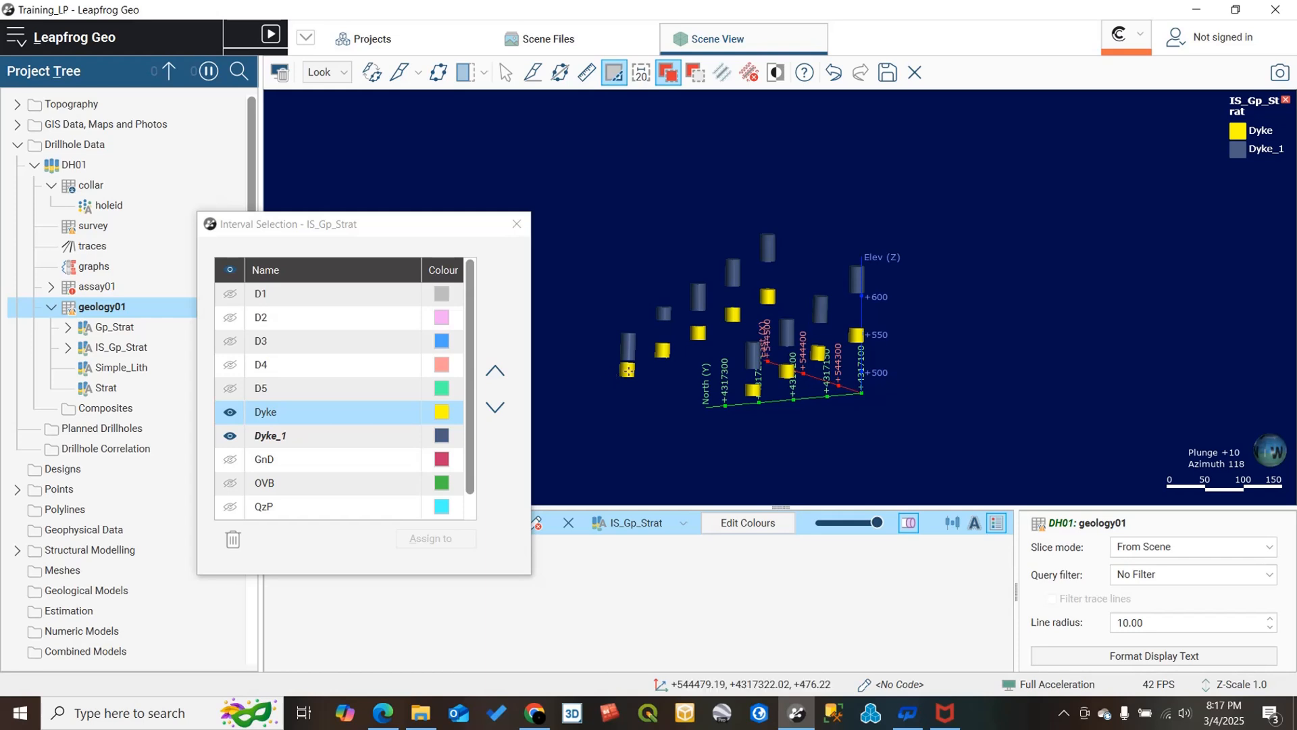
left_click(627, 373)
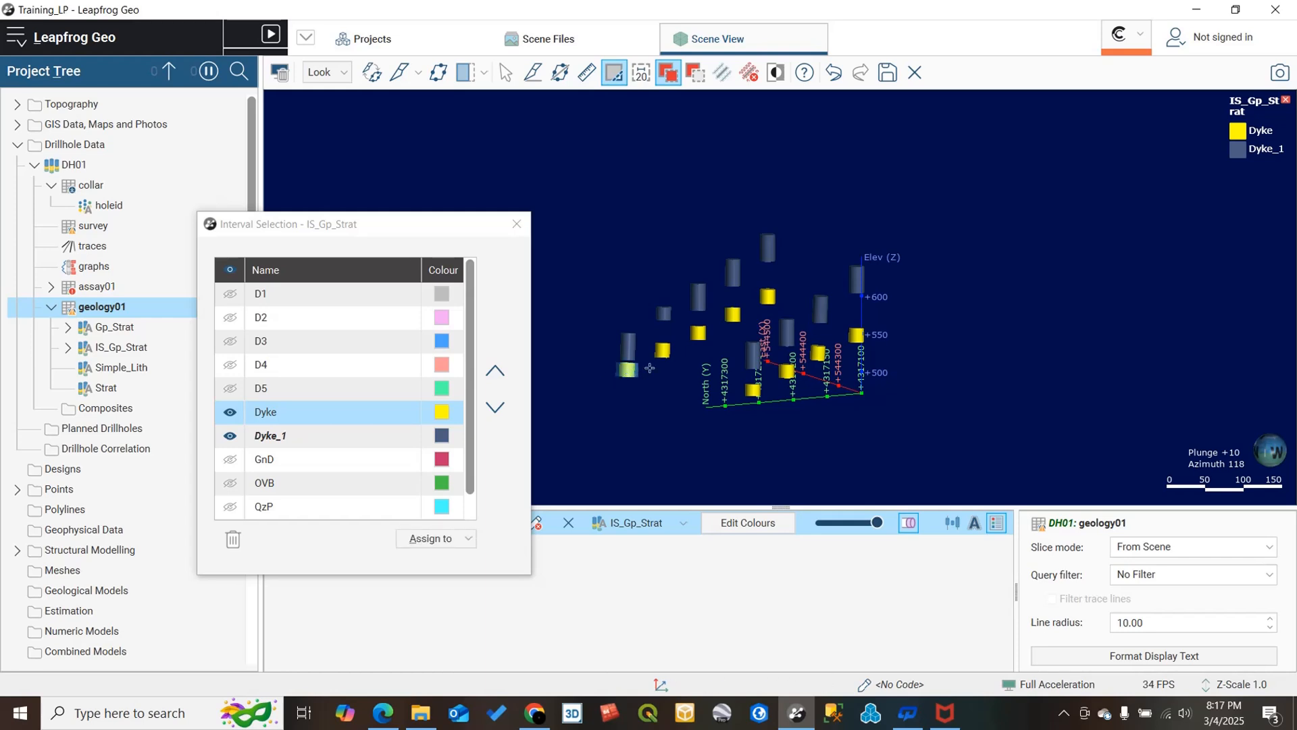
left_click(662, 350, "ctrl")
left_click(700, 334, "ctrl")
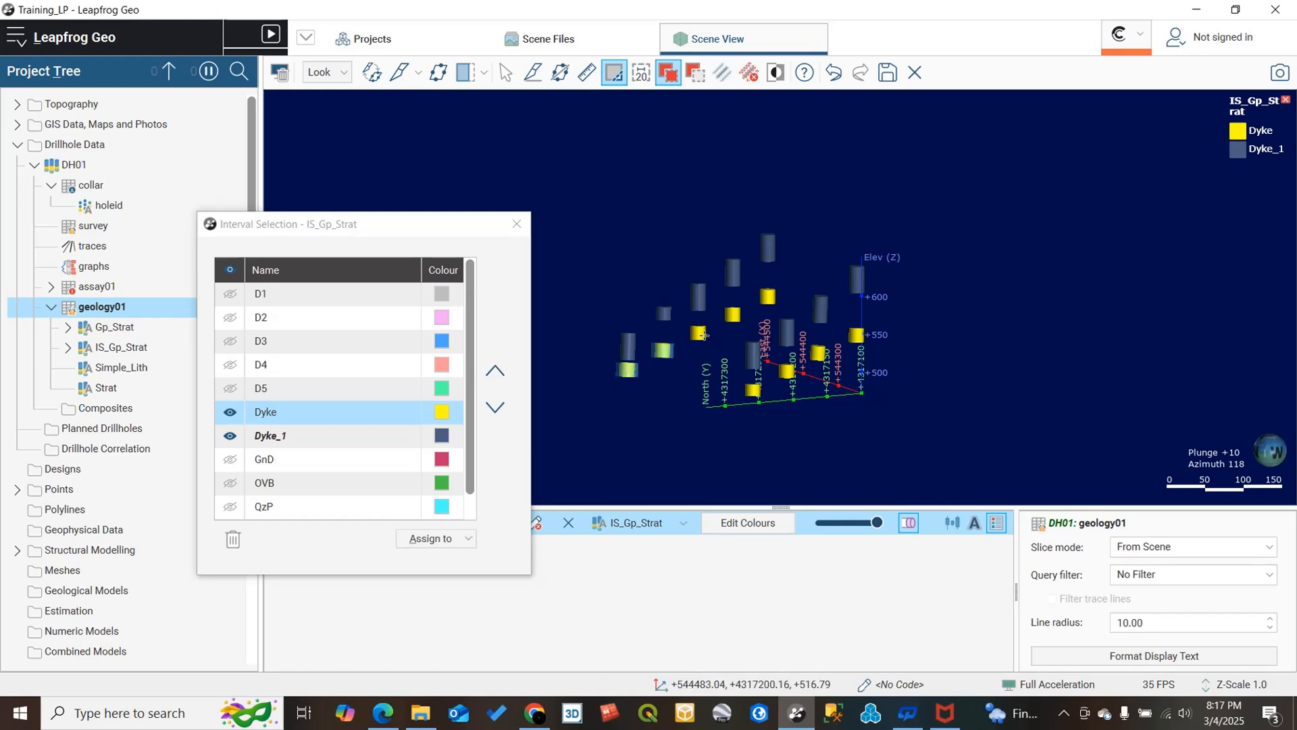
left_click(732, 314, "ctrl")
left_click(769, 297, "ctrl")
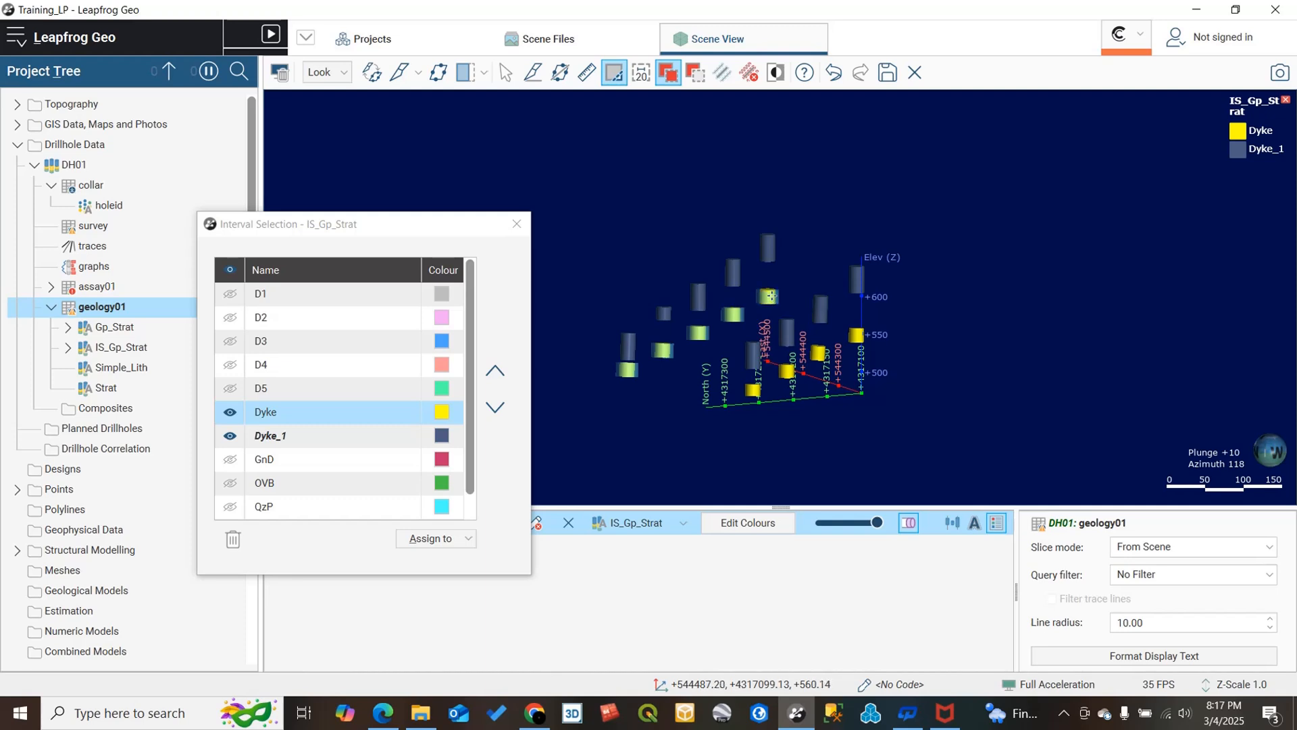
left_click(754, 390, "ctrl")
left_click(788, 371, "ctrl")
left_click(818, 353, "ctrl")
left_click(856, 334, "ctrl")
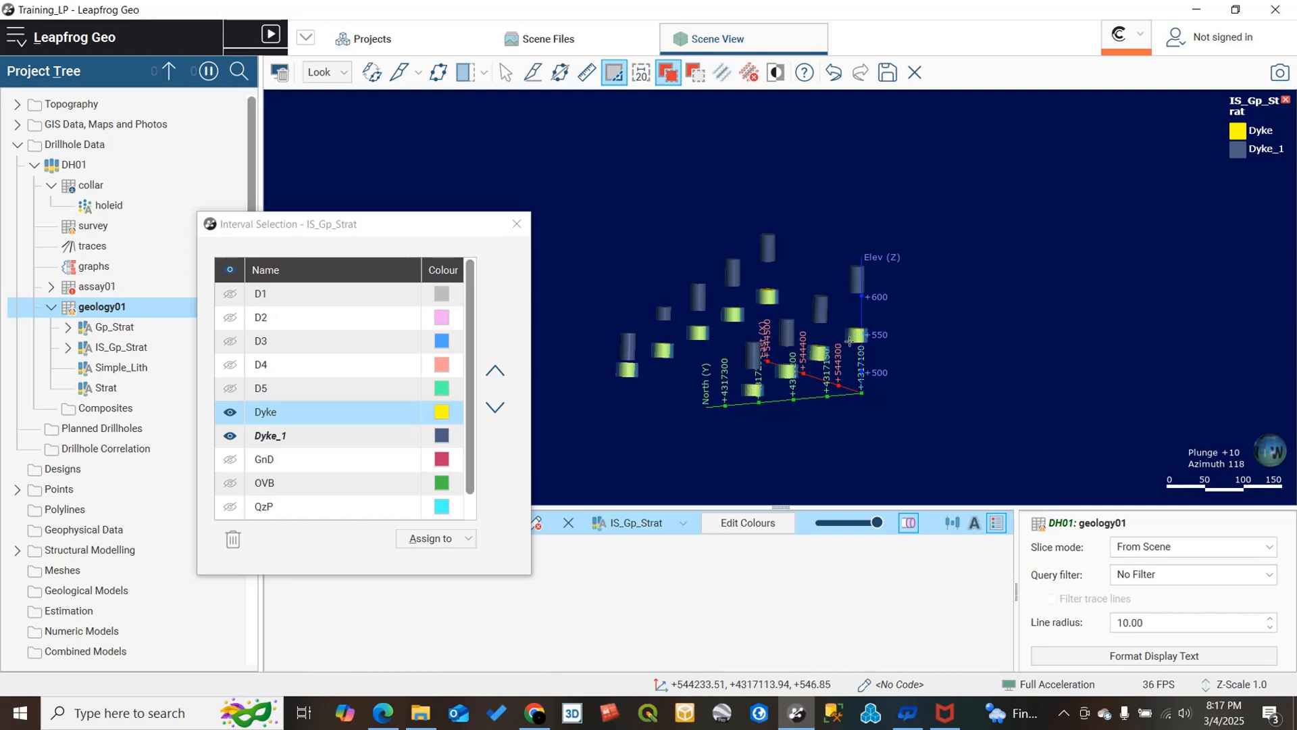
Assign the selected intervals to a new lithology named Dyke_2 and save the interval selection.
left_click(407, 538)
left_click(471, 235)
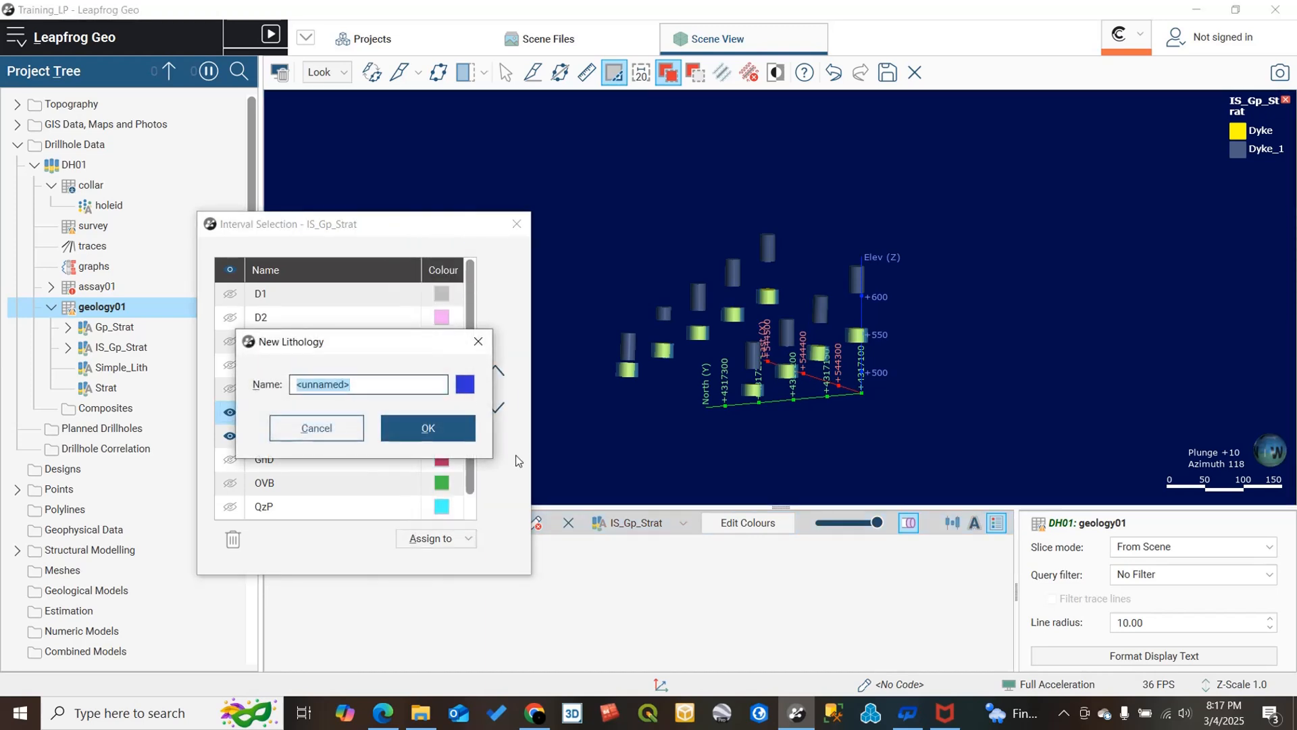
type("Dyke_2")
left_click(414, 427)
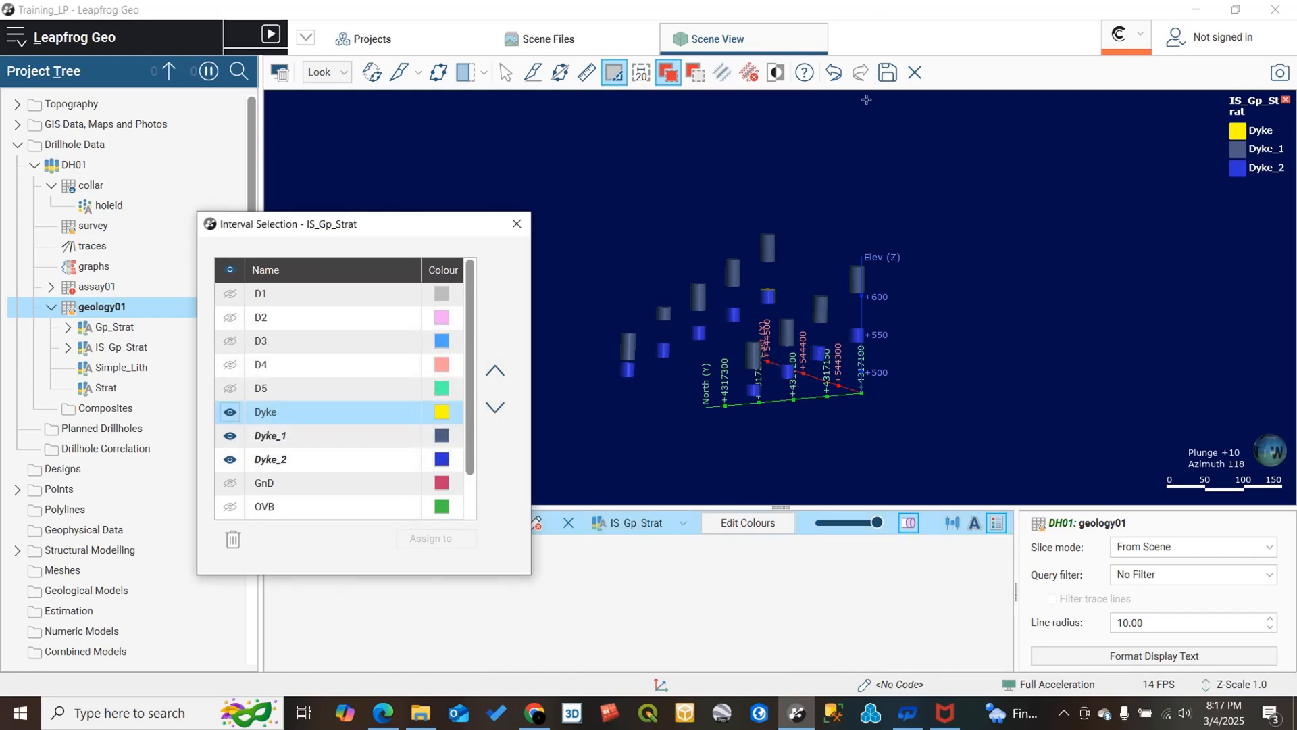
left_click(887, 73)
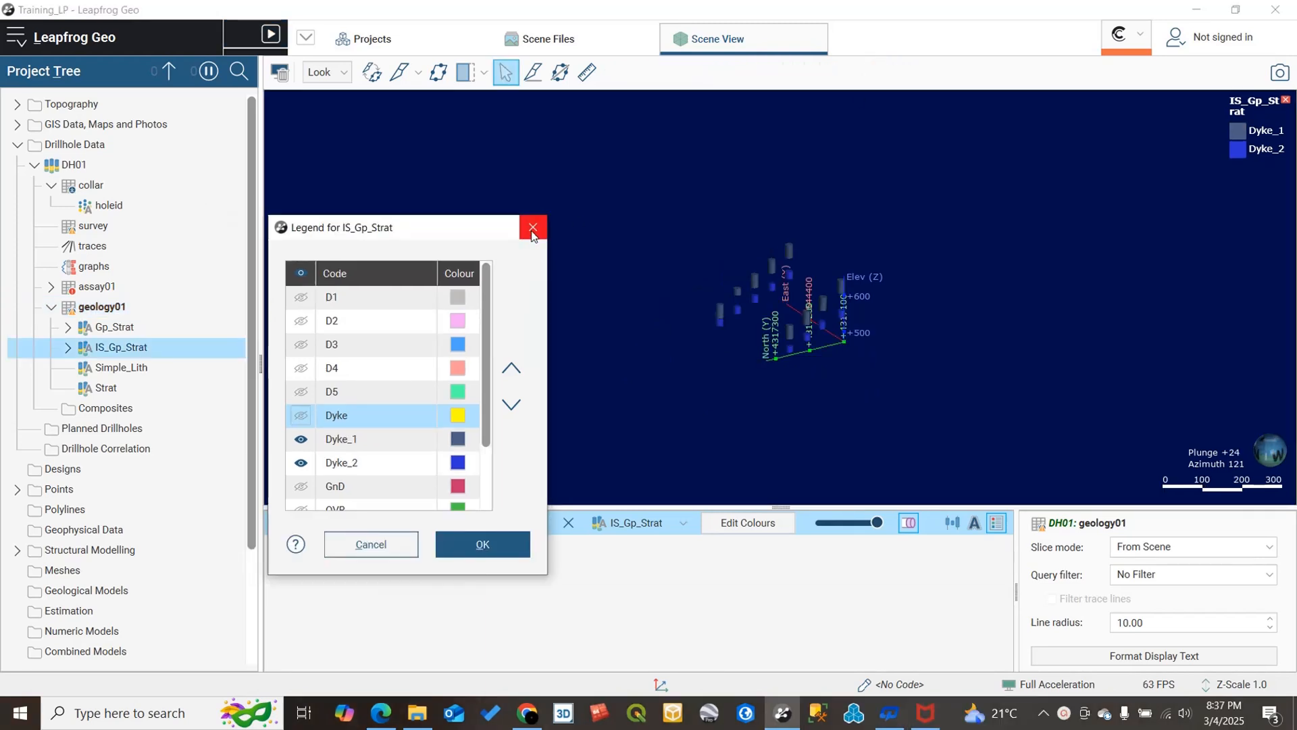
Close the open legend window, then hide the original Dyke code in the IS_Gp_Strat legend and apply the change.
left_click(533, 230)
left_click_drag(891, 398, 602, 388)
scroll(816, 316, "down", 7)
left_click_drag(768, 330, 700, 297)
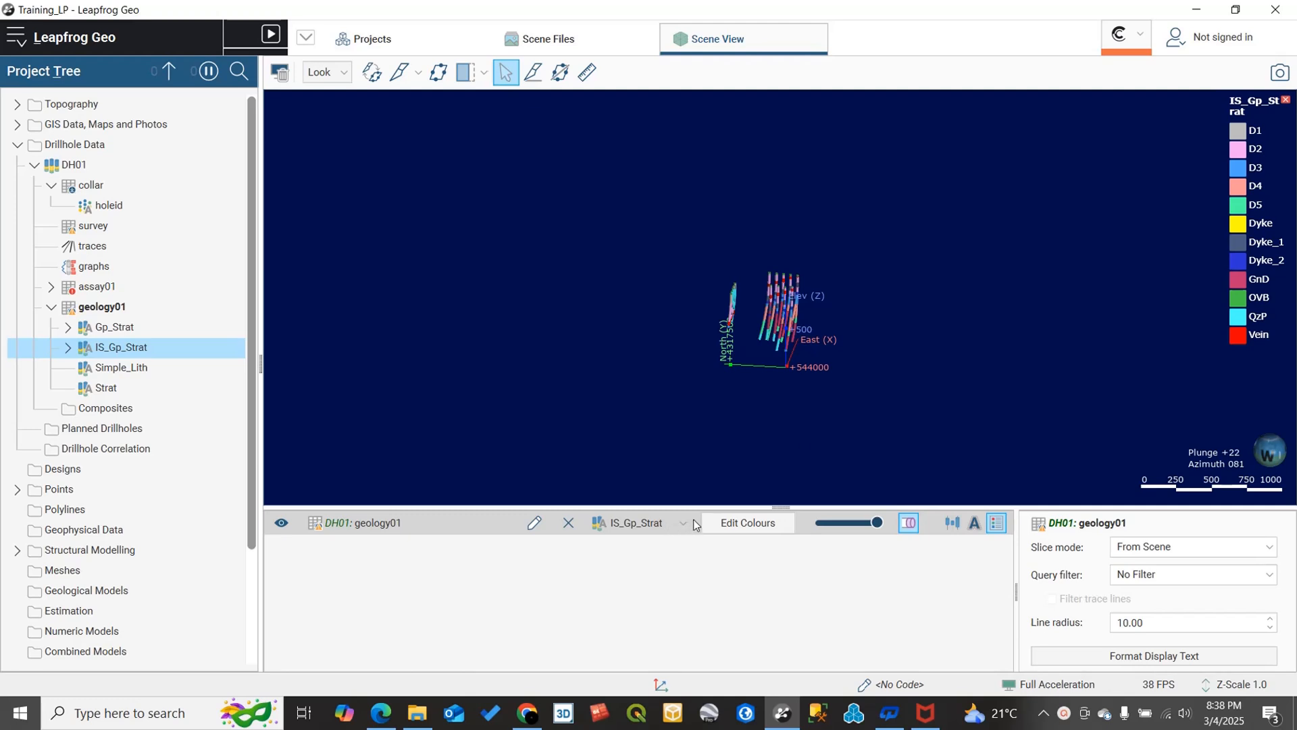
scroll(869, 322, "up", 2)
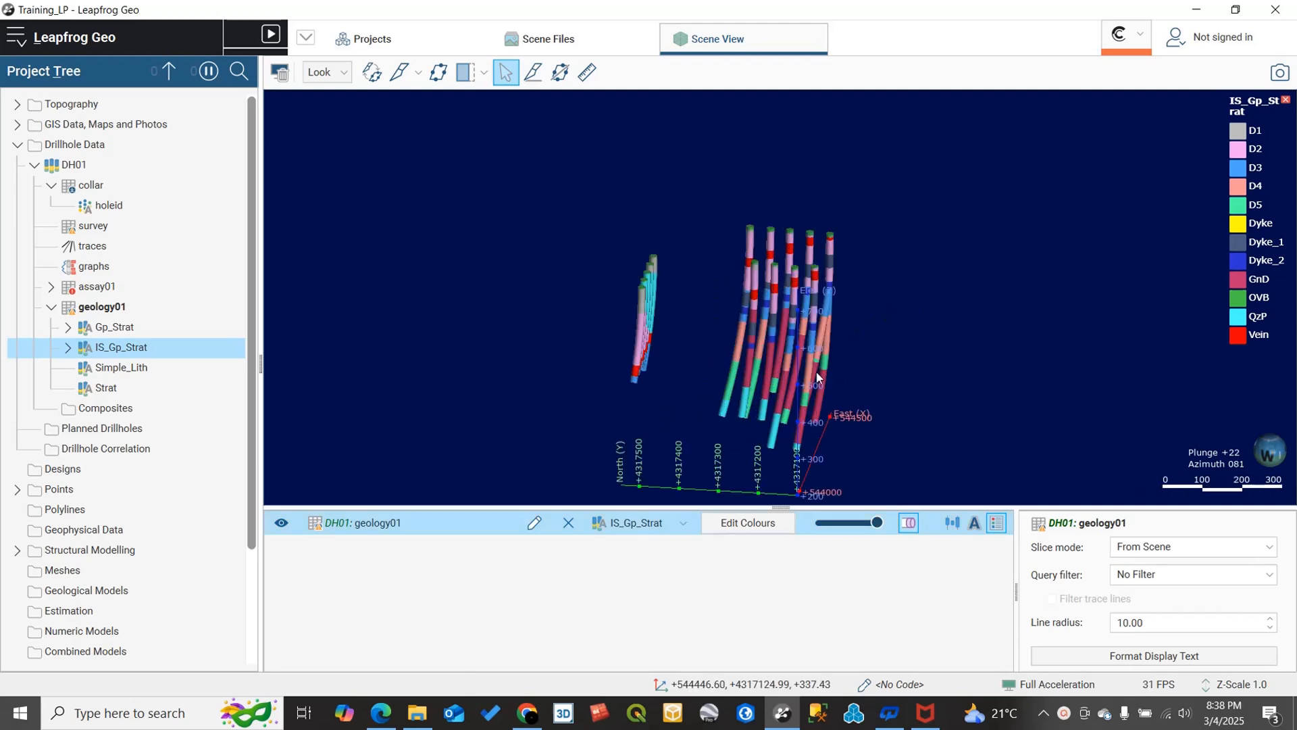
left_click(771, 526)
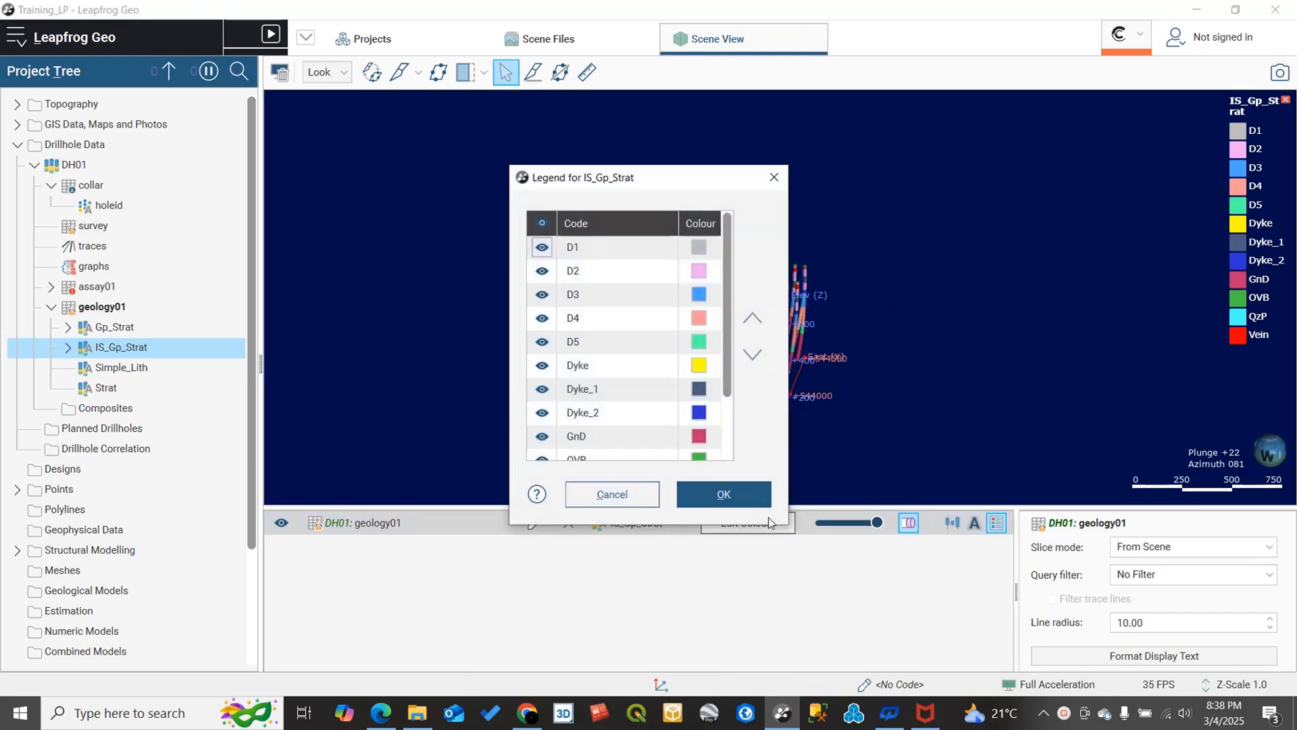
scroll(696, 345, "down", 1)
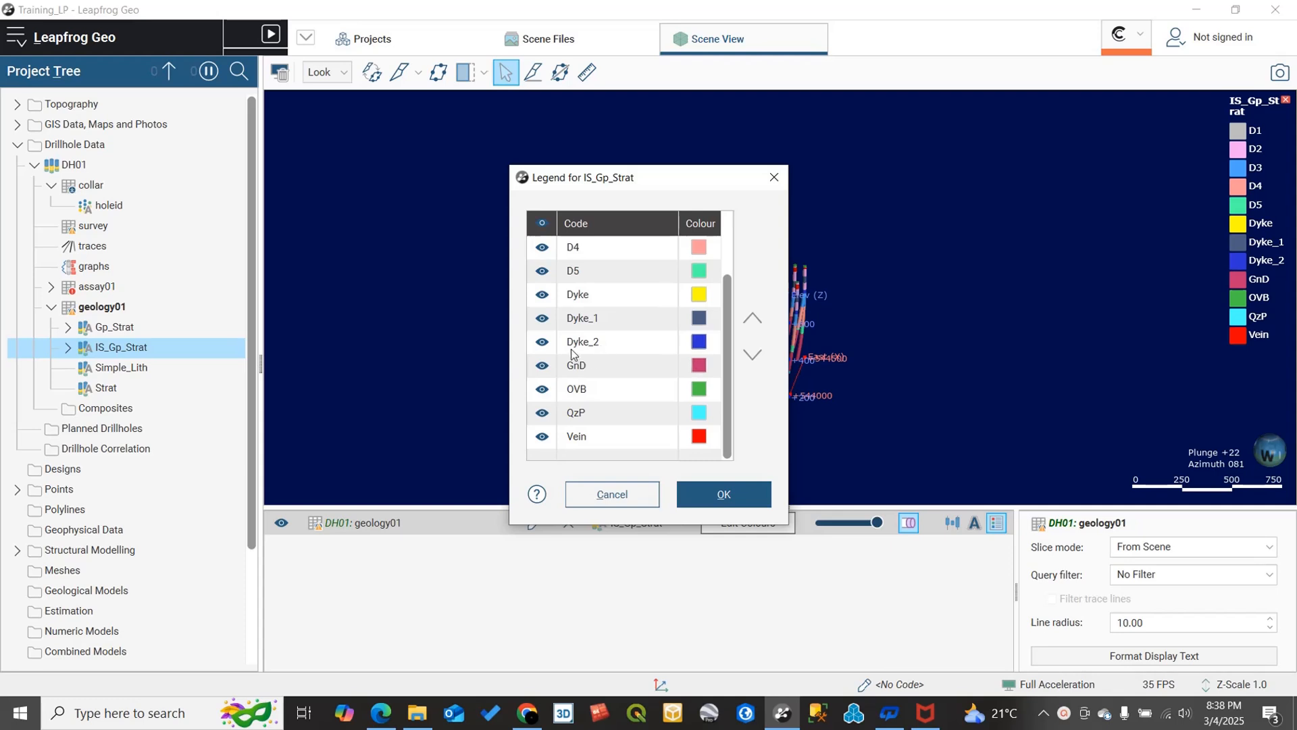
left_click(543, 297)
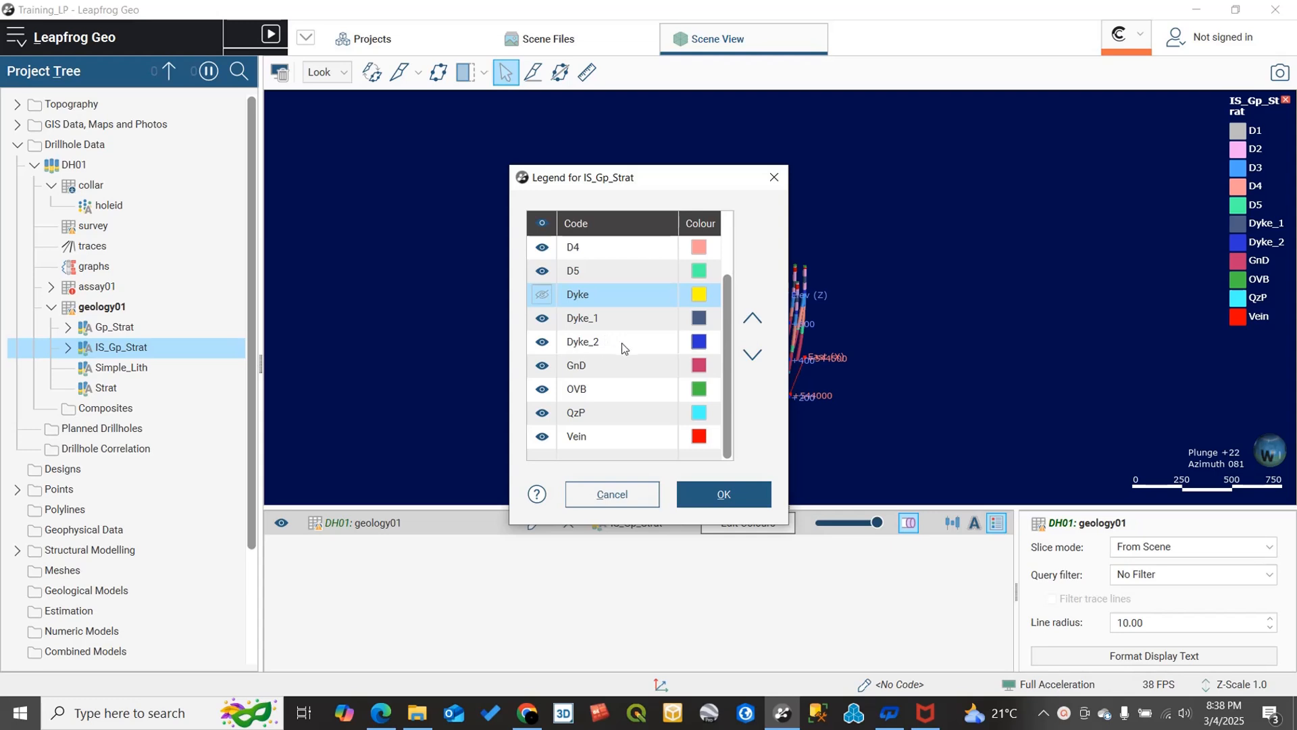
scroll(635, 348, "up", 1)
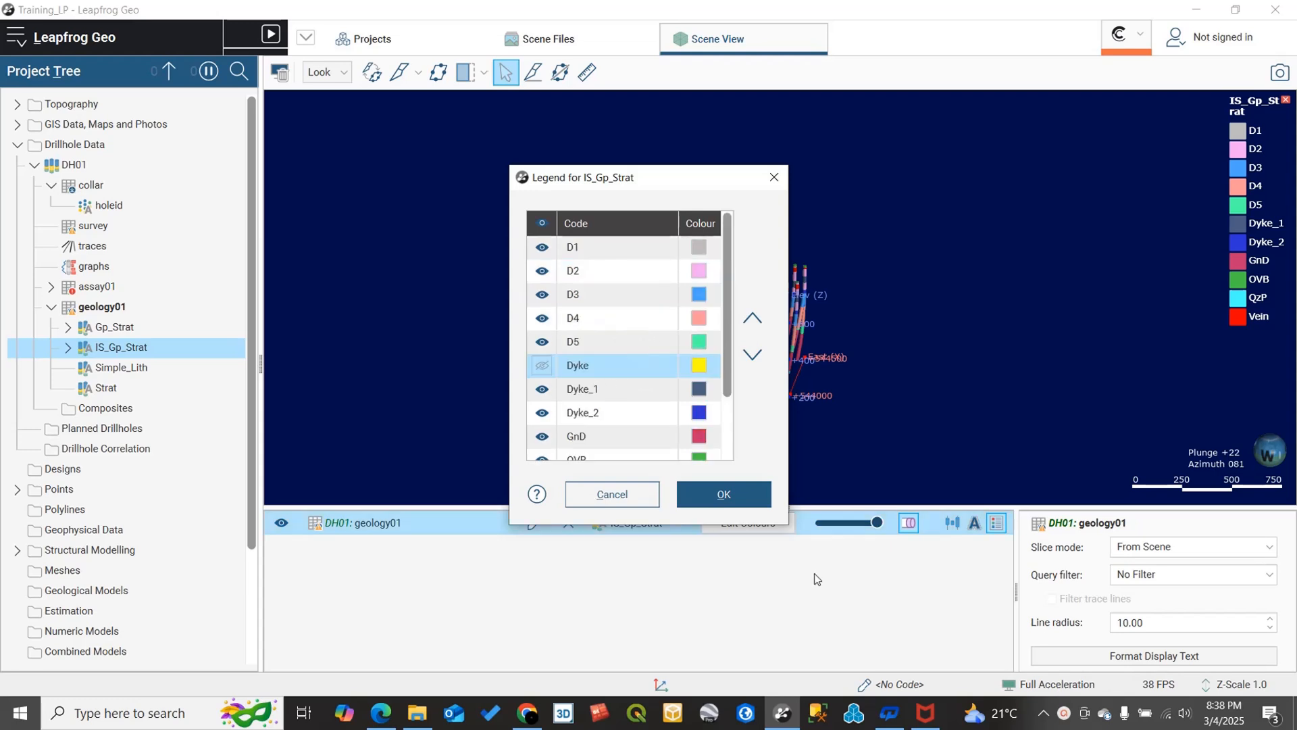
left_click(744, 495)
Examine the IS_Gp_Strat drillhole intervals from several angles, comparing the Dyke_1 and Dyke_2 units with the surrounding lithologies.
scroll(762, 404, "up", 5)
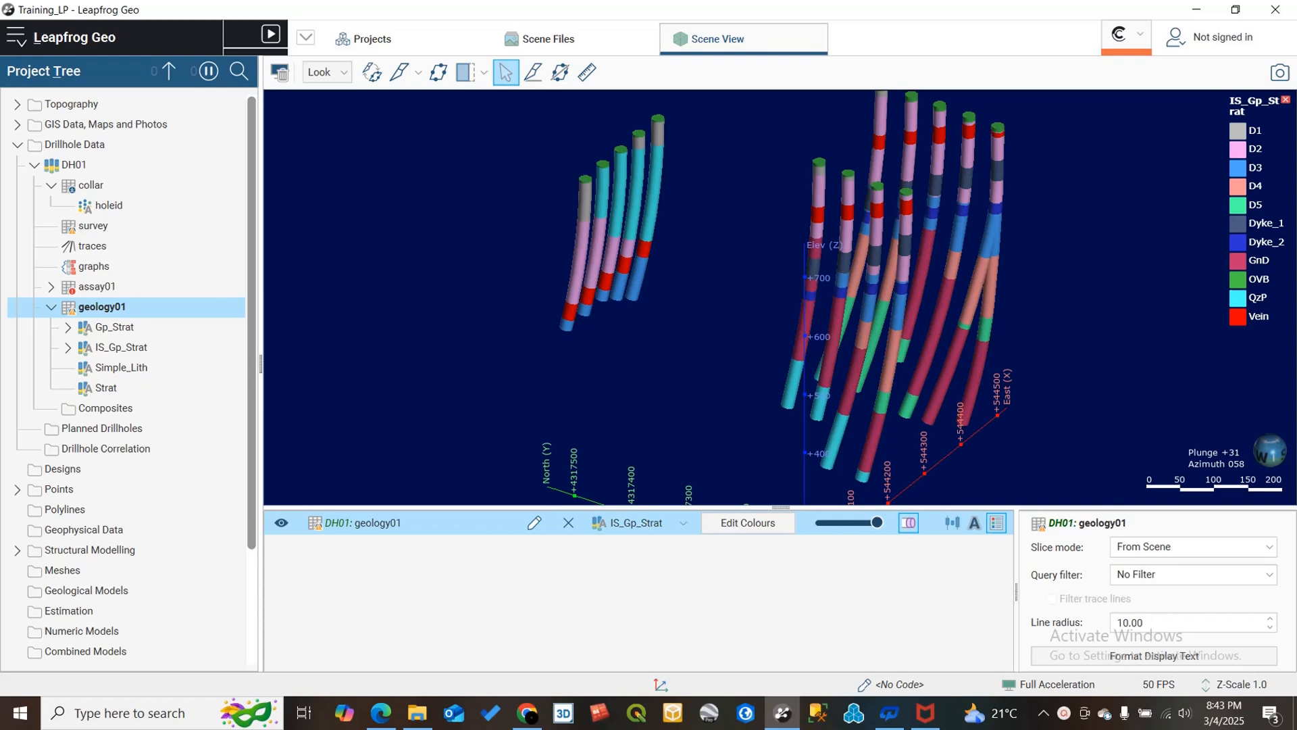
scroll(821, 323, "up", 2)
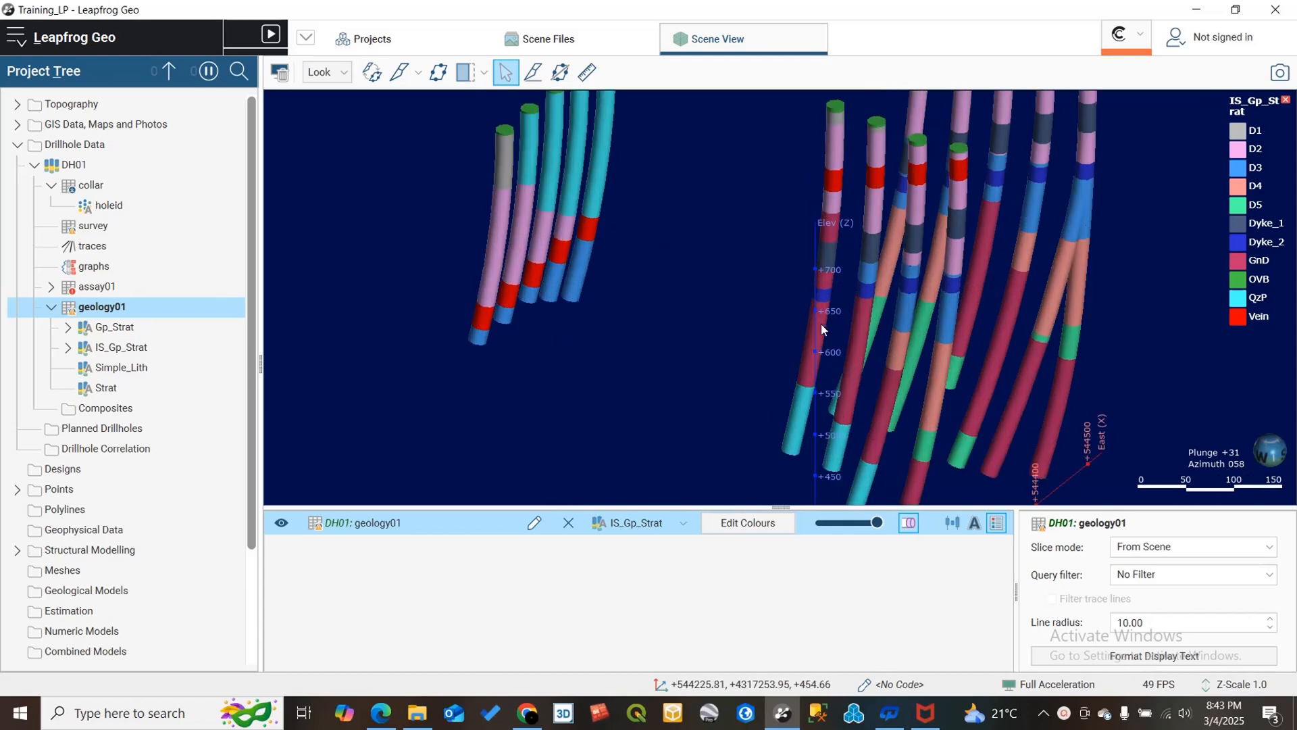
scroll(836, 338, "down", 3)
mouse_move(835, 335)
left_mouse_down()
mouse_move(837, 323)
mouse_move(733, 302)
mouse_move(813, 326)
mouse_move(795, 282)
mouse_move(813, 335)
left_mouse_up()
scroll(793, 281, "down", 2)
scroll(813, 337, "down", 3)
scroll(793, 301, "up", 5)
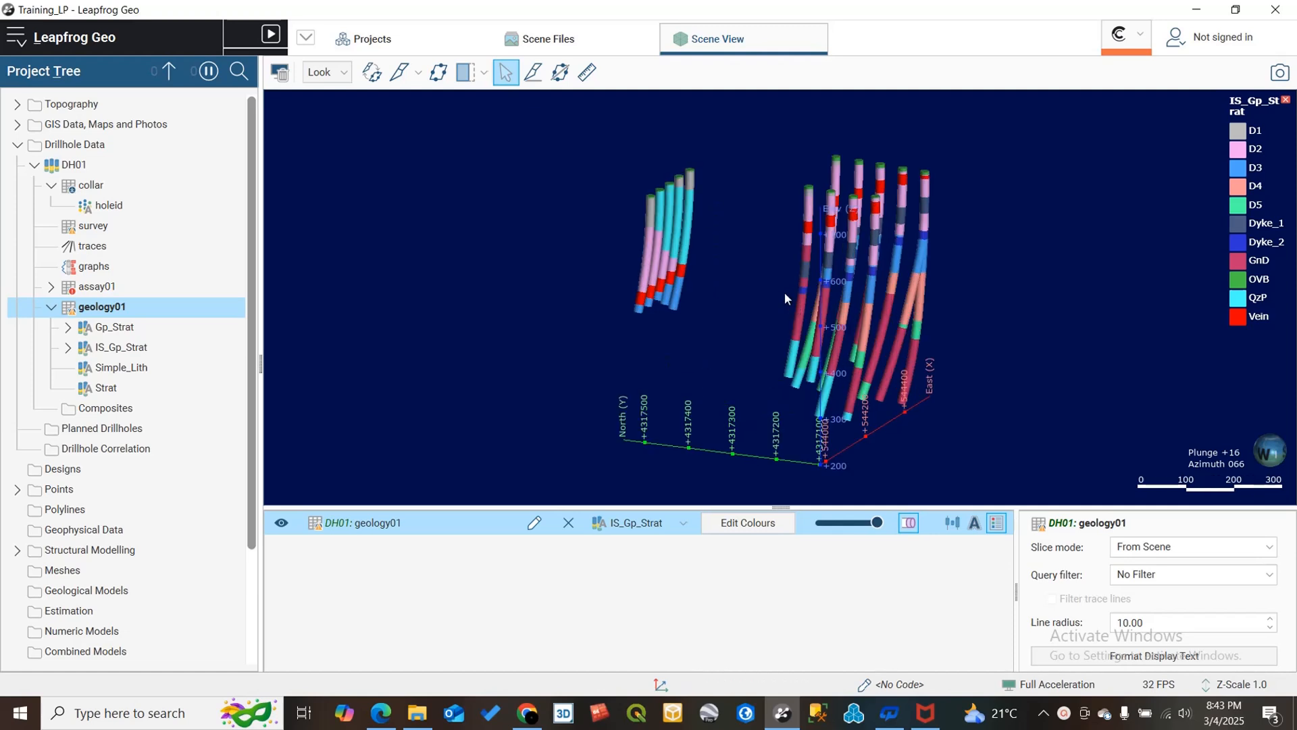
left_click_drag(773, 290, 718, 277)
scroll(831, 294, "down", 3)
scroll(778, 308, "up", 3)
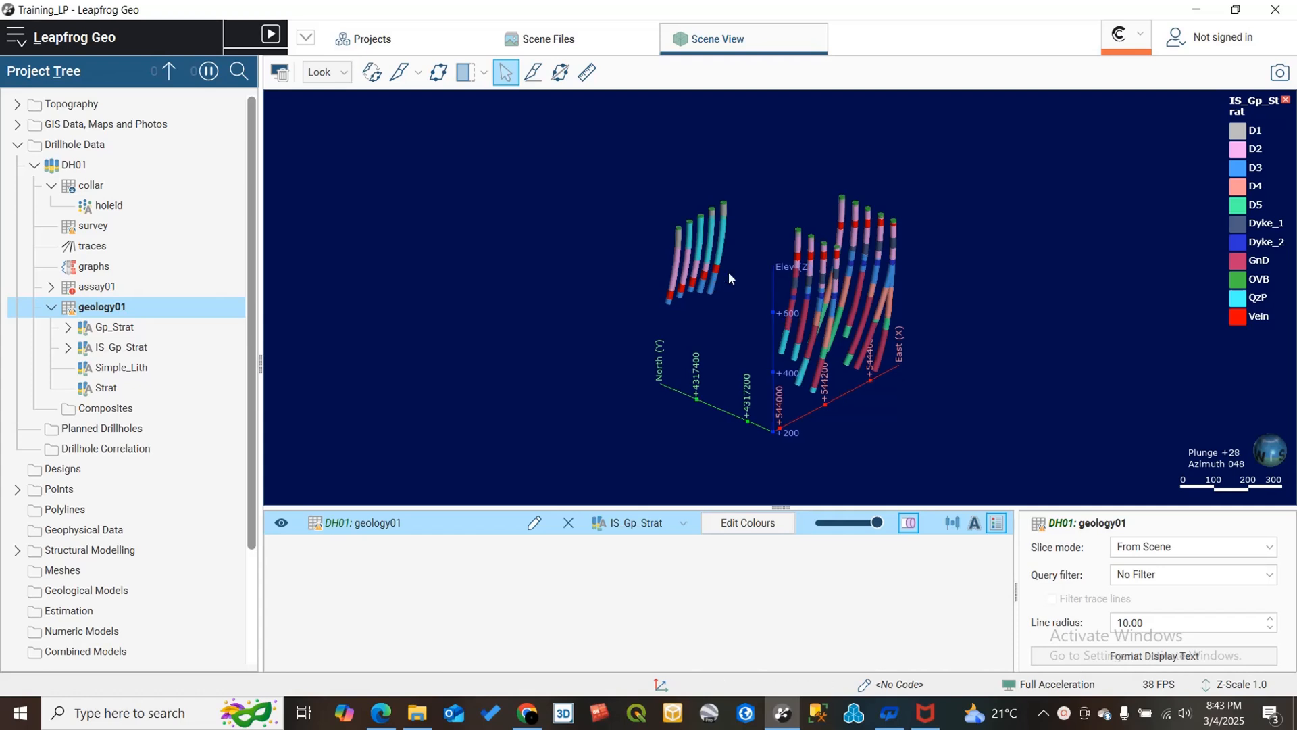
left_click_drag(776, 286, 847, 278)
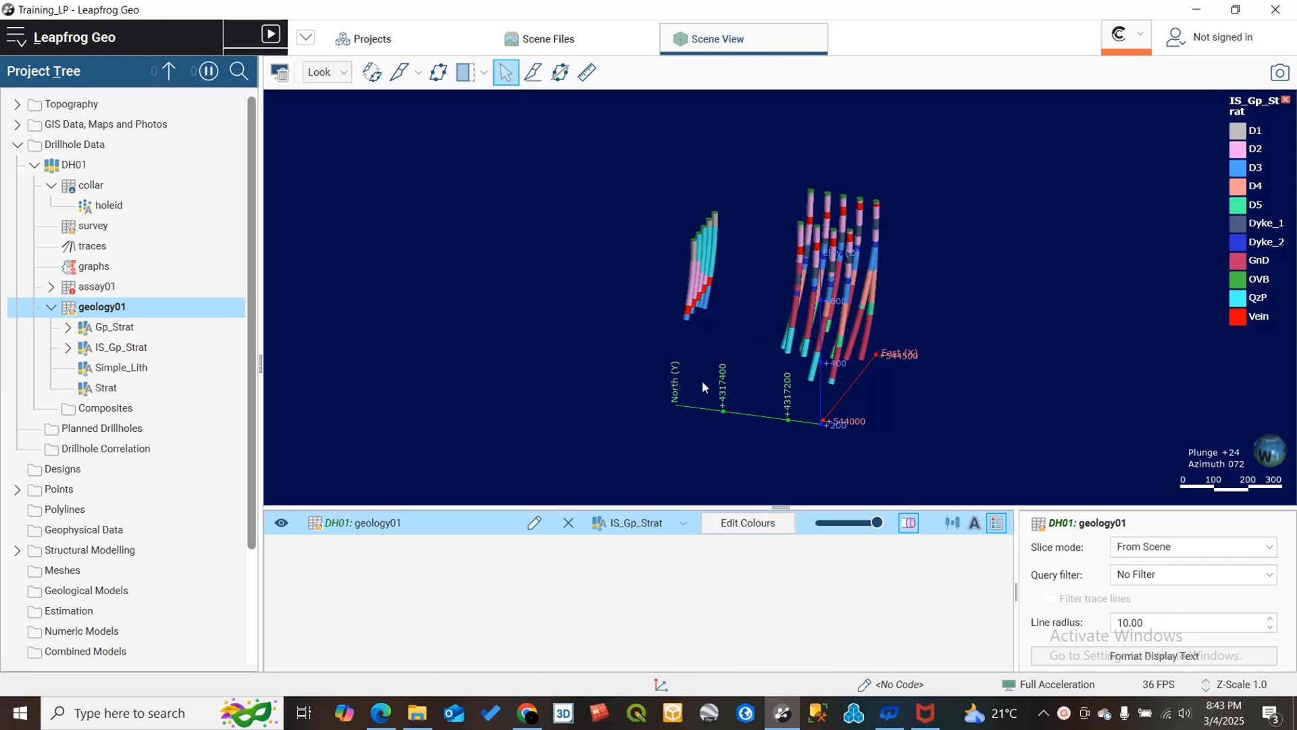